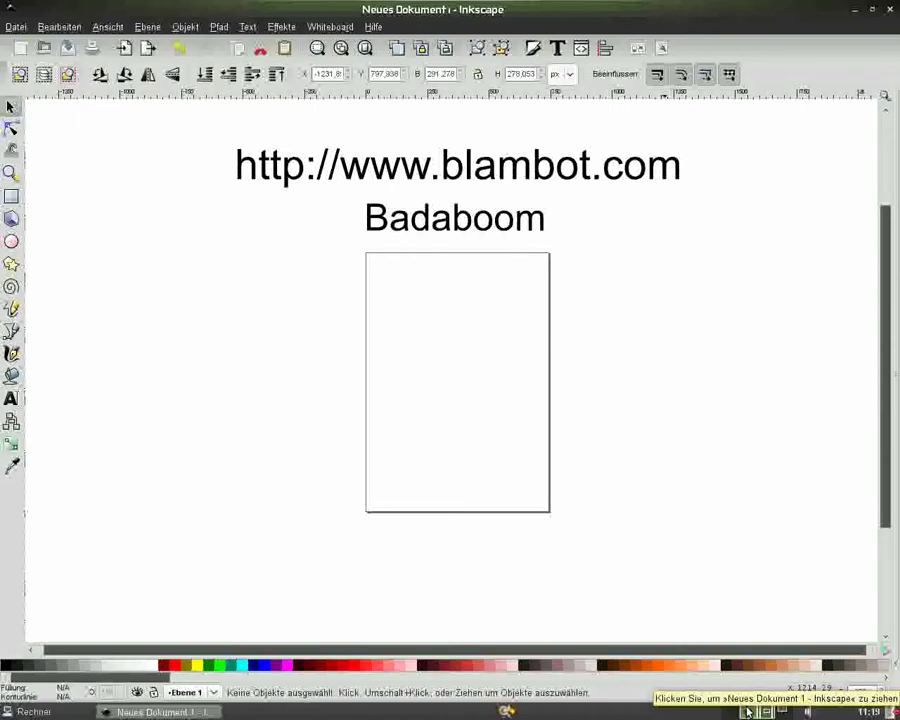
# - Delete the blambot.com URL text and the 'Badaboom' reference text from the page
pyautogui.click(607, 170)
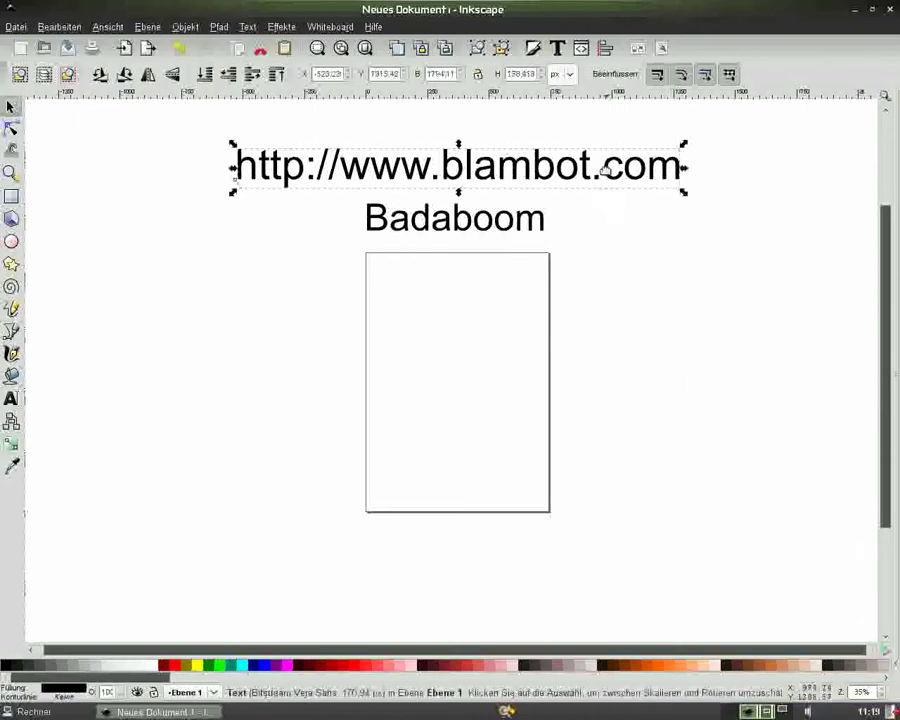
pyautogui.press('Delete')
pyautogui.click(537, 220)
pyautogui.press('Delete')
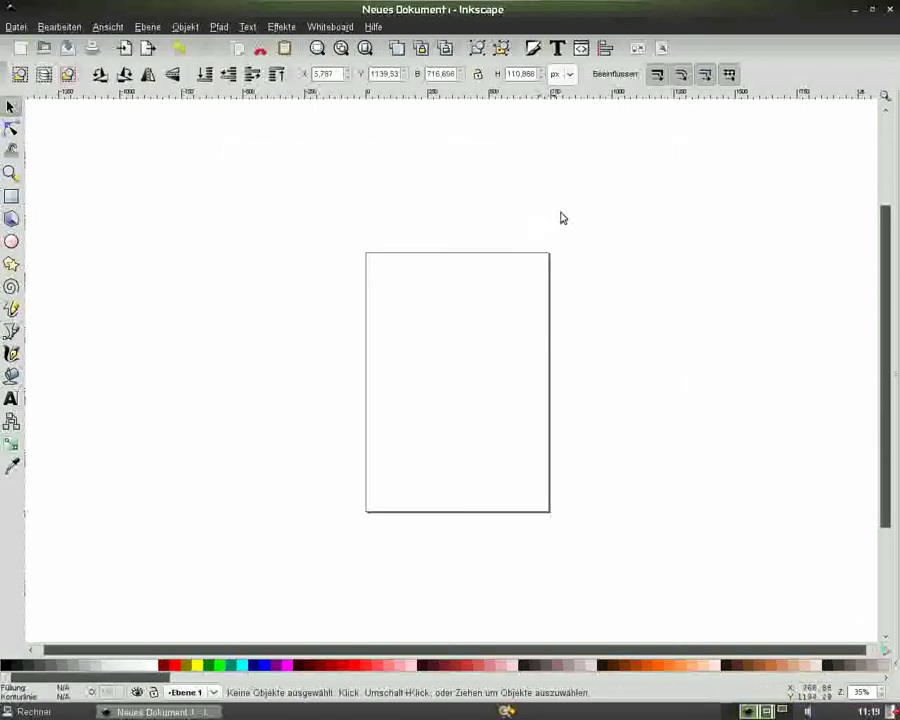
pyautogui.scroll(-2, 884, 278)
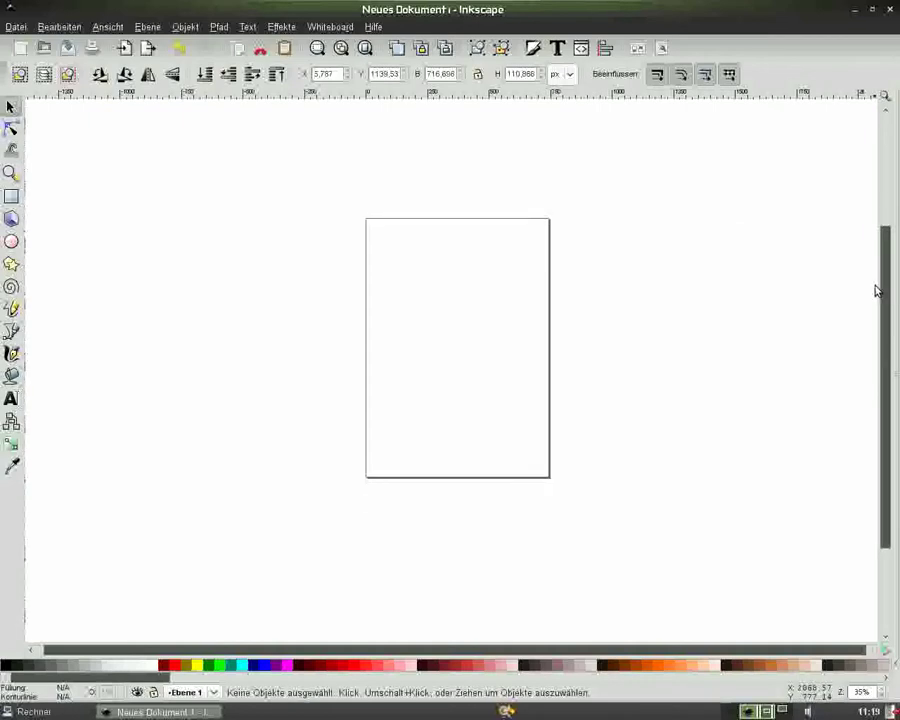
# - Draw a star near the top of the page and raise its corner count to 11
pyautogui.click(16, 264)
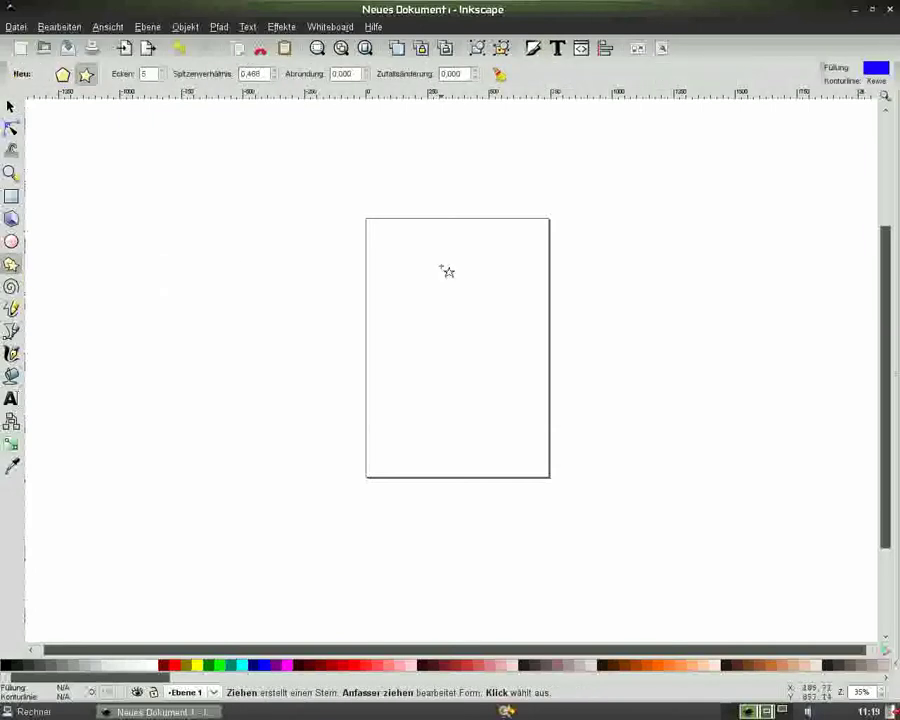
pyautogui.moveTo(440, 262); pyautogui.dragTo(463, 287)
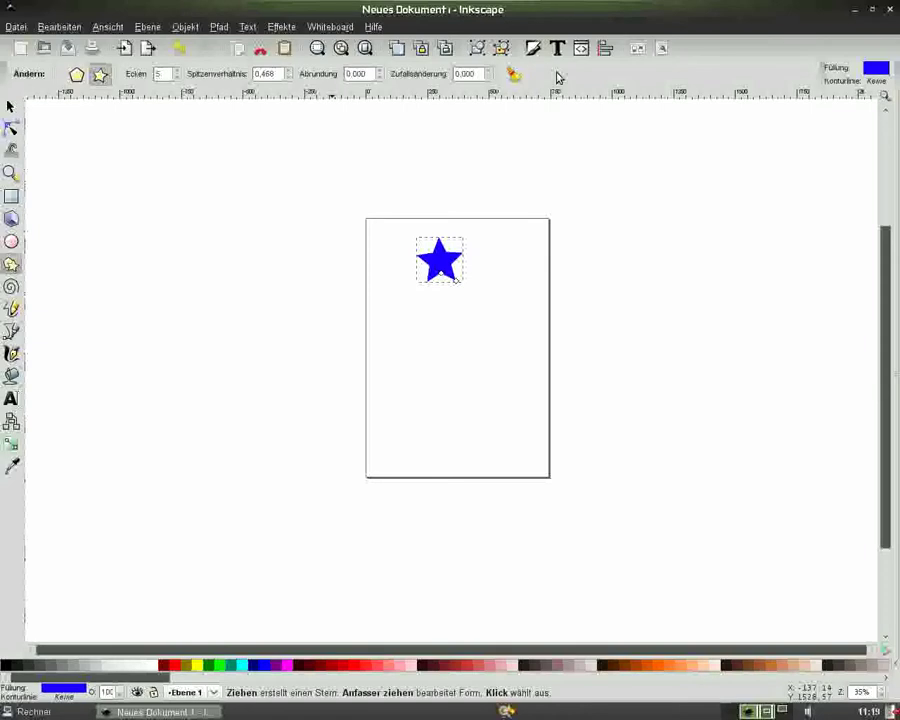
pyautogui.click(177, 72)
pyautogui.click(177, 72)
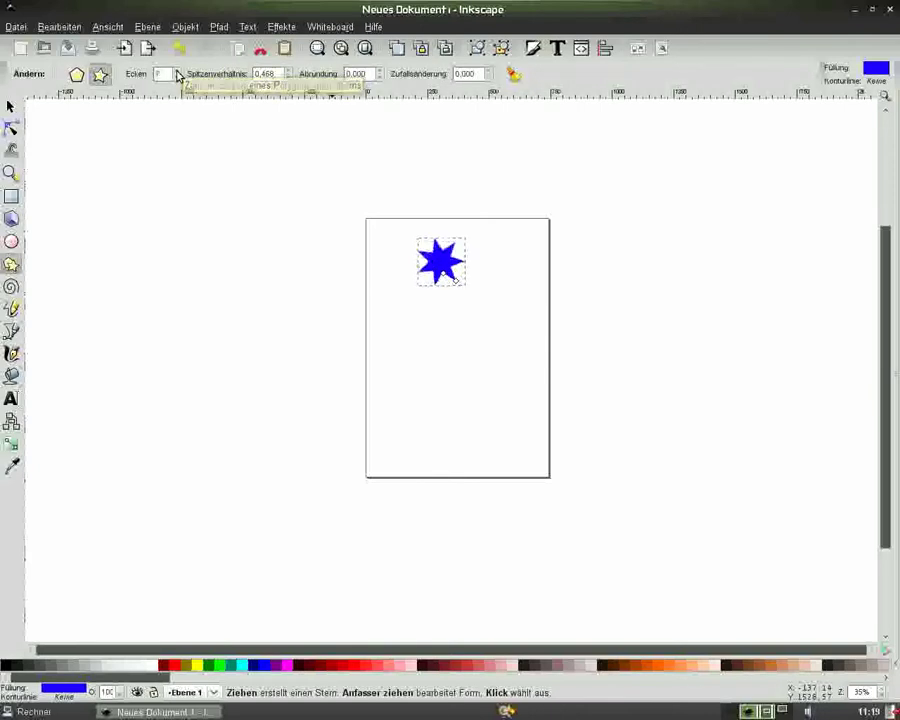
pyautogui.click(177, 72)
pyautogui.click(177, 72)
pyautogui.click(177, 72)
pyautogui.click(177, 72)
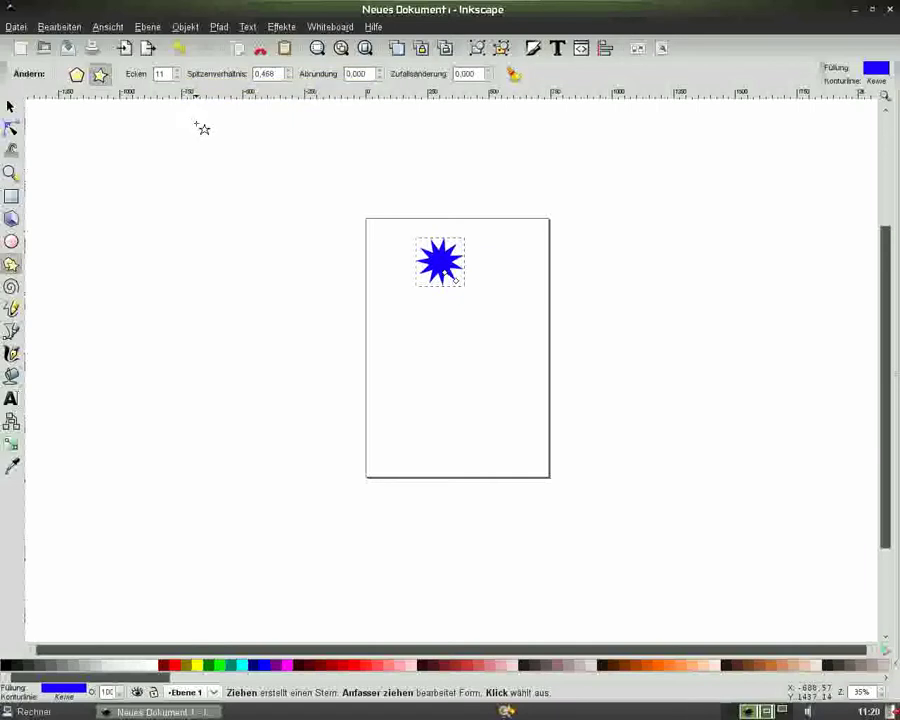
# - Enlarge the star's inner radius, raising the spoke ratio from 0.468 to 0.681
pyautogui.press('+')
pyautogui.press('+')
pyautogui.moveTo(885, 432); pyautogui.dragTo(883, 410)
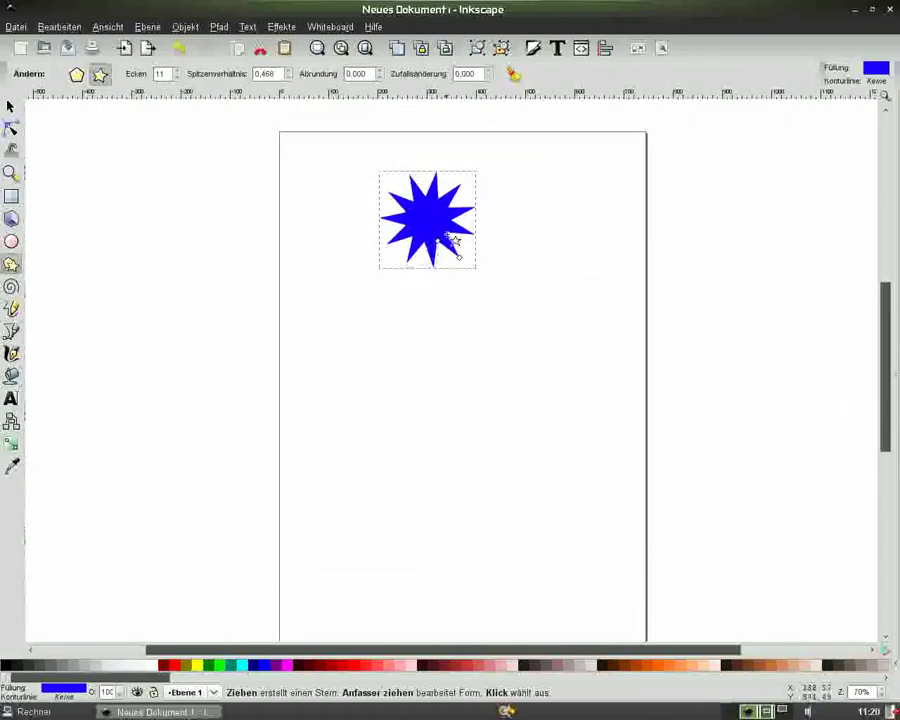
pyautogui.moveTo(441, 246); pyautogui.dragTo(452, 256)
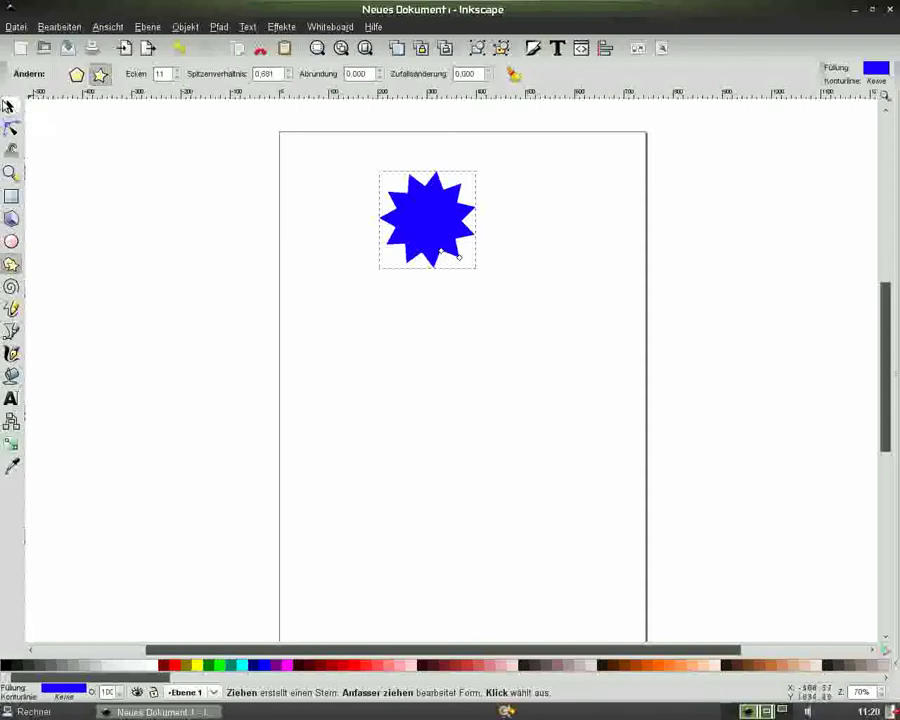
pyautogui.click(11, 106)
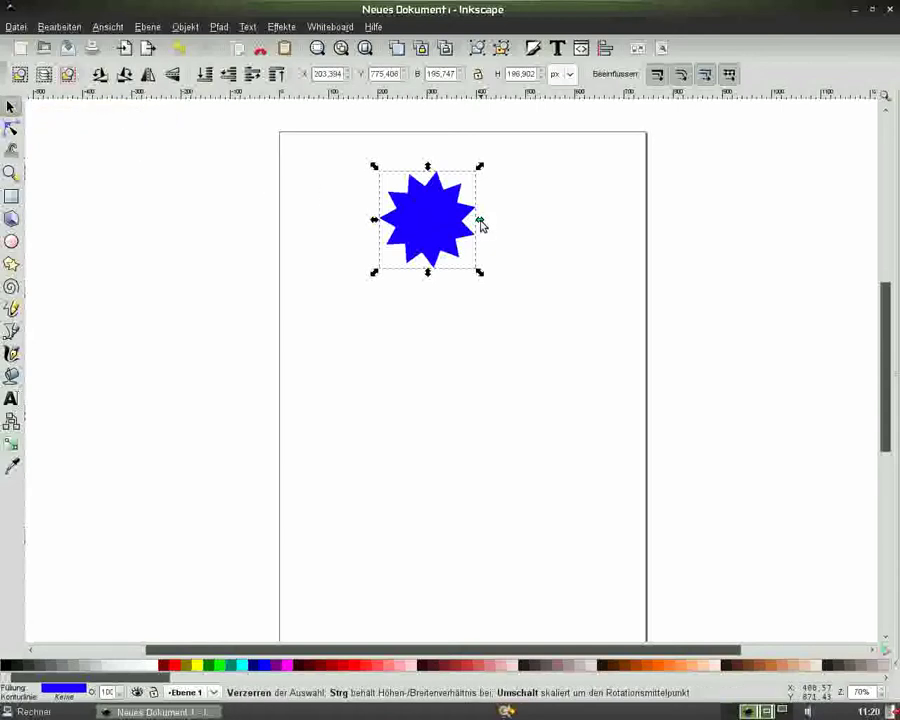
# - Widen the star horizontally and convert it into a 22-node path
pyautogui.moveTo(482, 224); pyautogui.dragTo(503, 222)
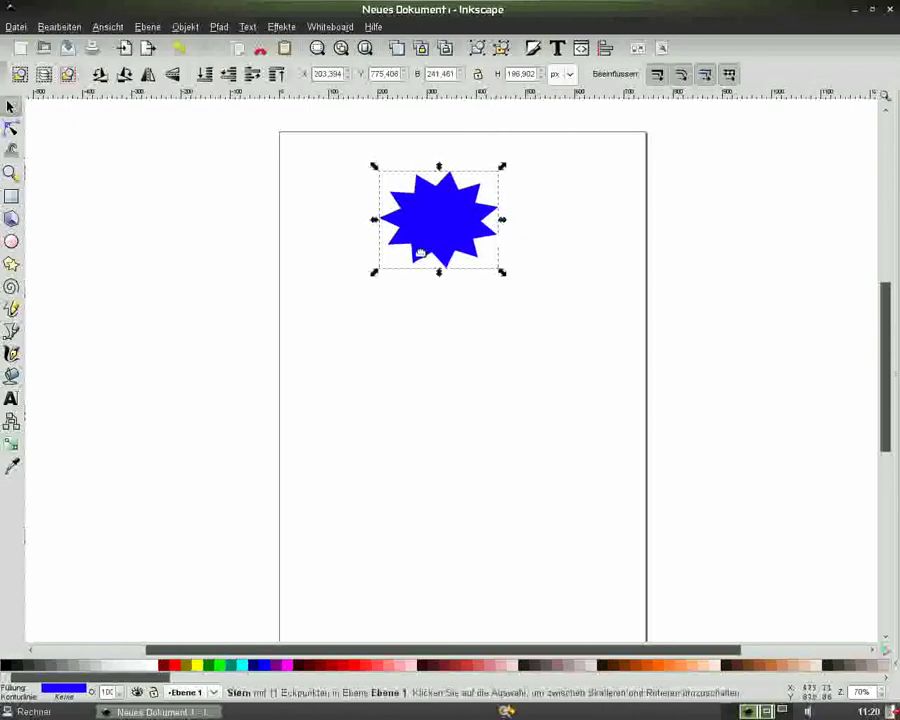
pyautogui.click(310, 190)
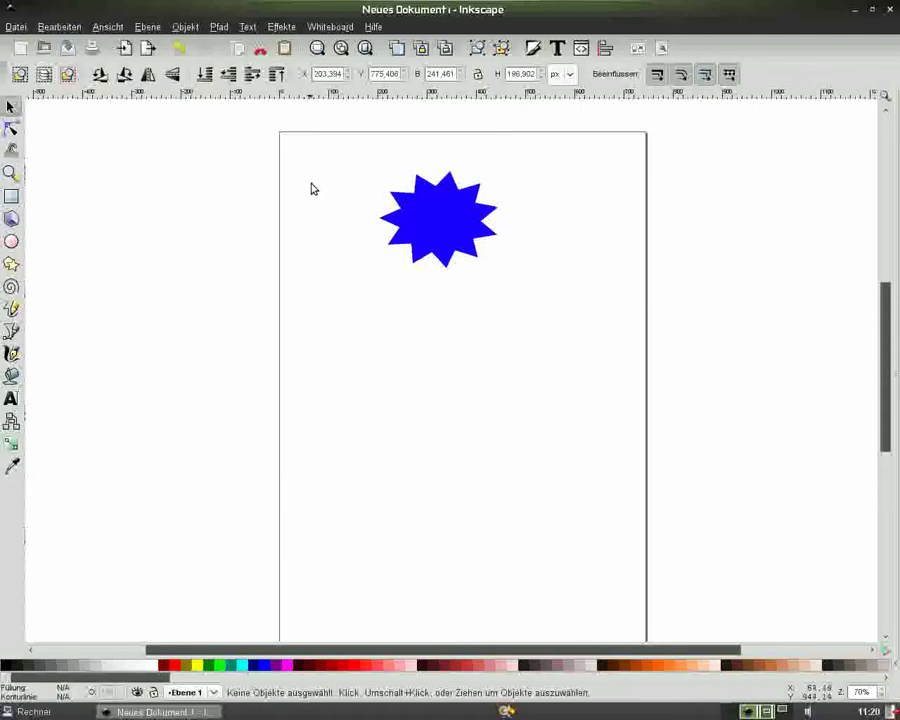
pyautogui.click(405, 217)
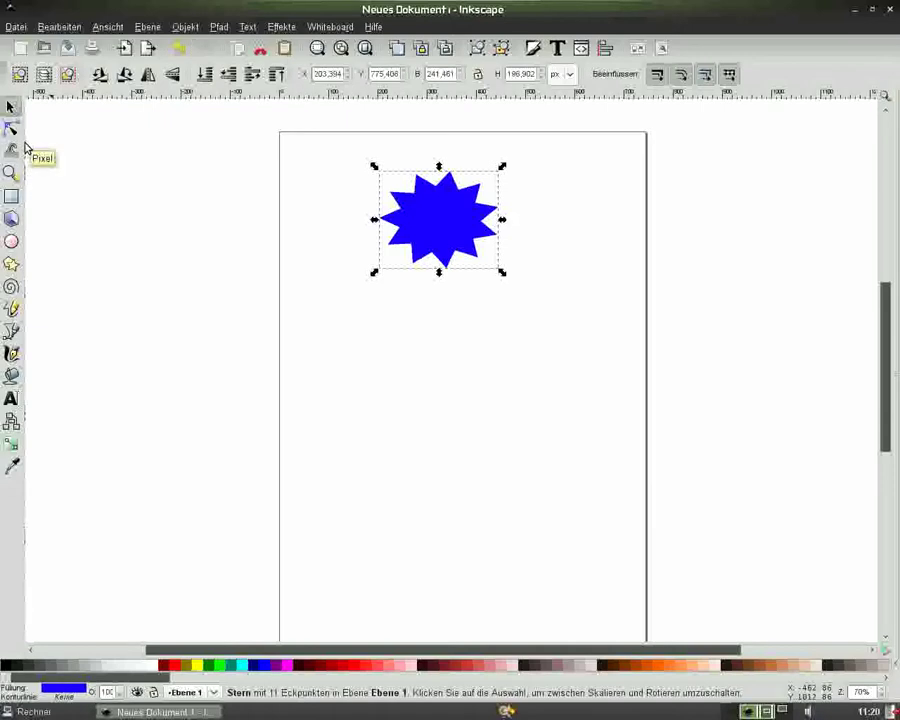
pyautogui.click(219, 27)
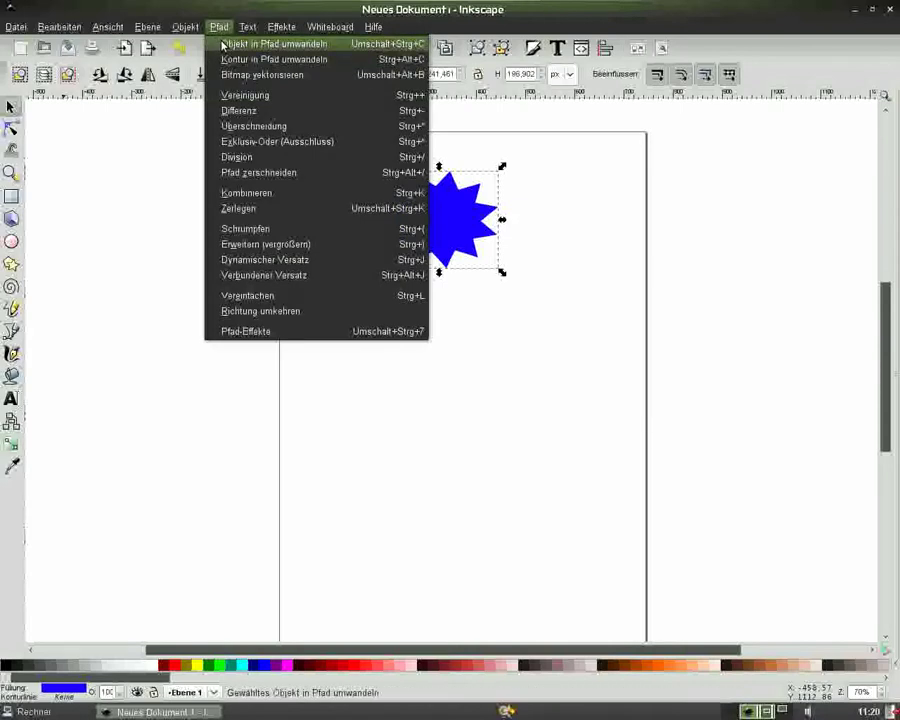
pyautogui.click(223, 44)
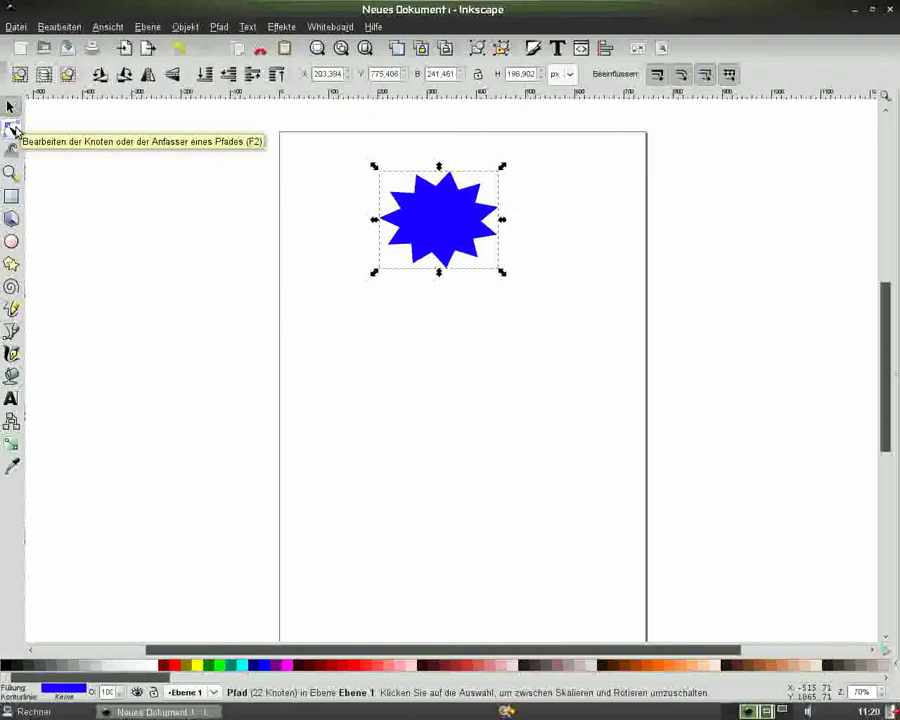
# - Zoom in with the Node tool so the star's path nodes are visible
pyautogui.click(12, 128)
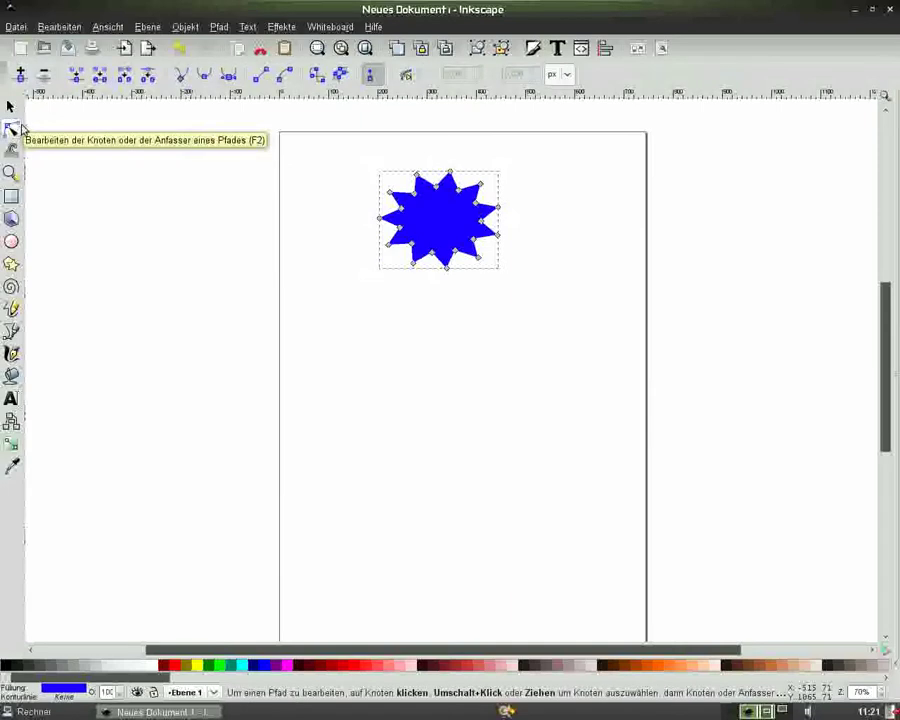
pyautogui.press('+')
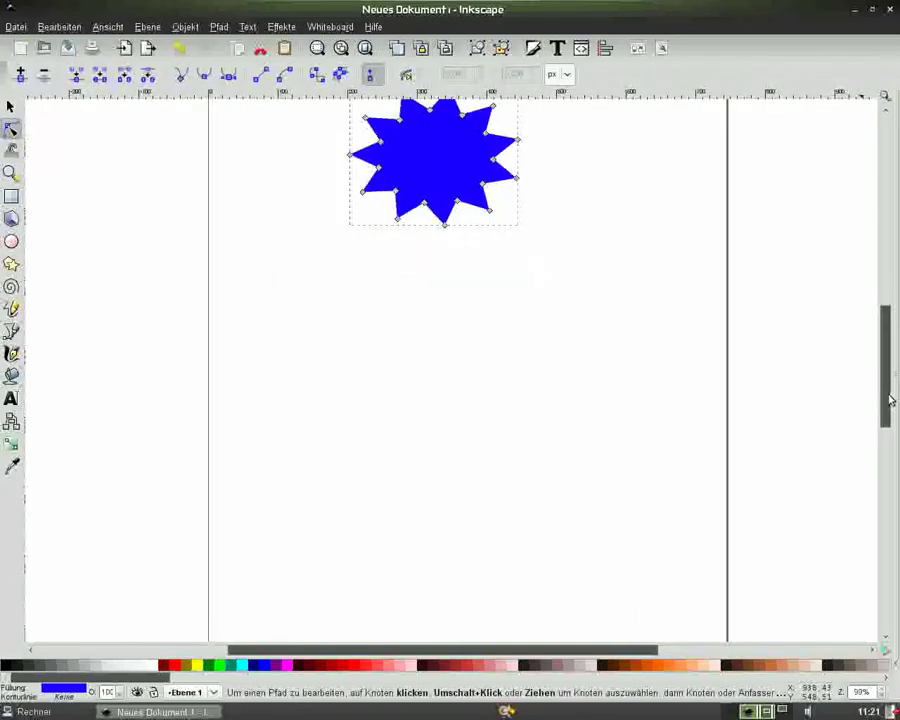
pyautogui.moveTo(890, 400); pyautogui.dragTo(871, 353)
pyautogui.press('Escape')
pyautogui.press('+')
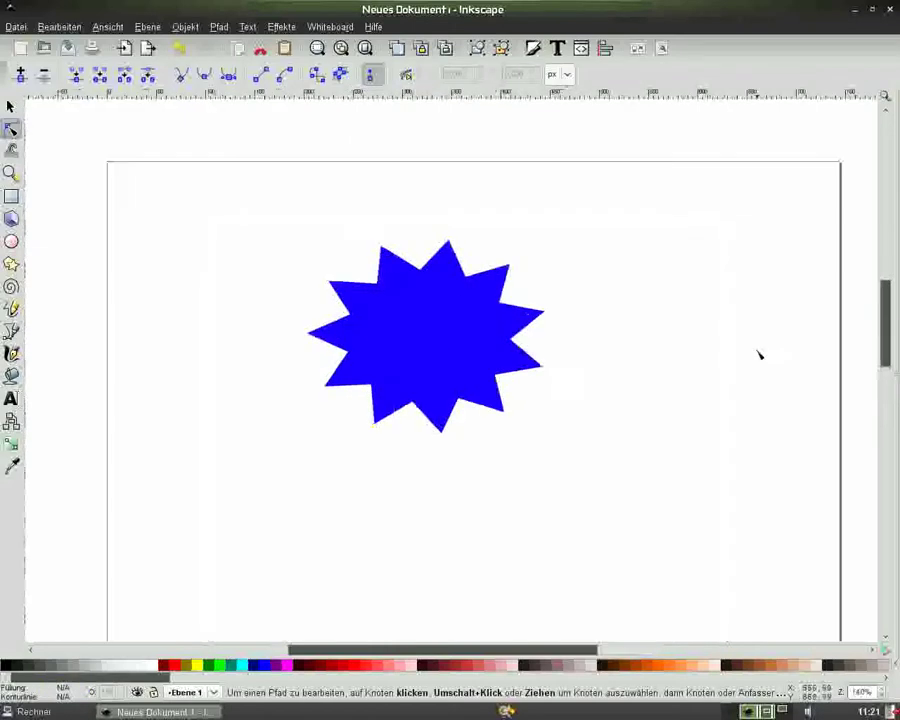
pyautogui.press('4')
pyautogui.click(413, 343)
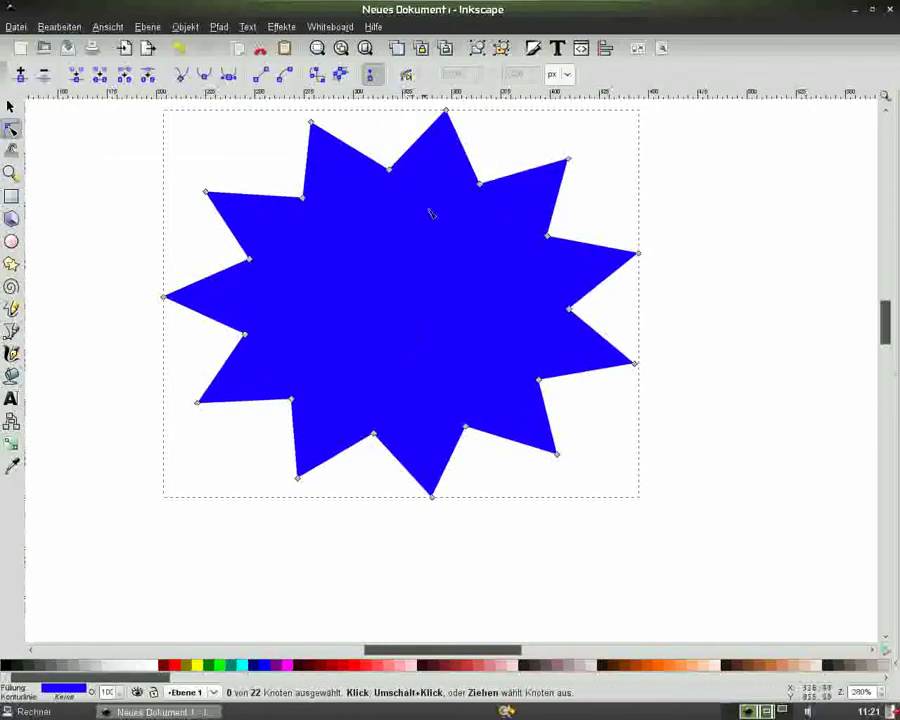
# - Start selecting the star's inner corner nodes along the top and left side
pyautogui.click(391, 170)
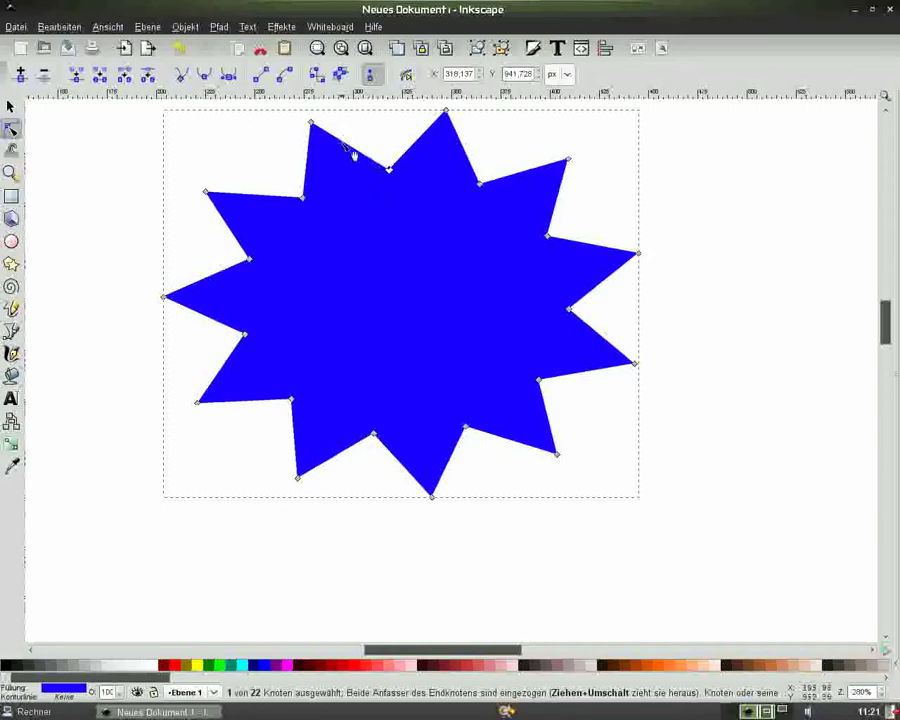
pyautogui.keyDown('shift'); pyautogui.click(303, 198); pyautogui.keyUp('shift')
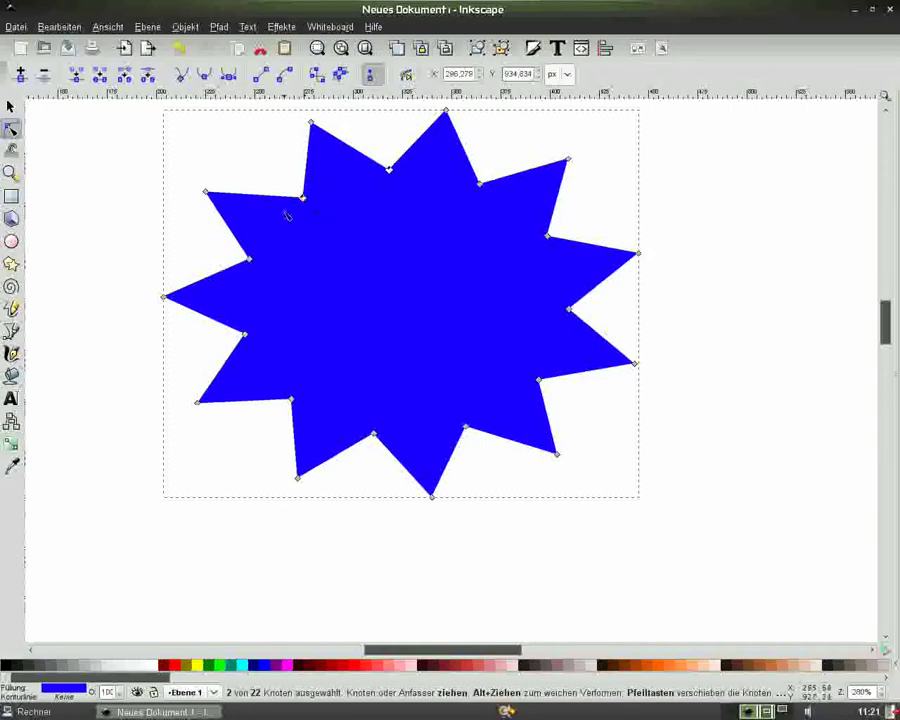
pyautogui.keyDown('shift'); pyautogui.click(250, 261); pyautogui.keyUp('shift')
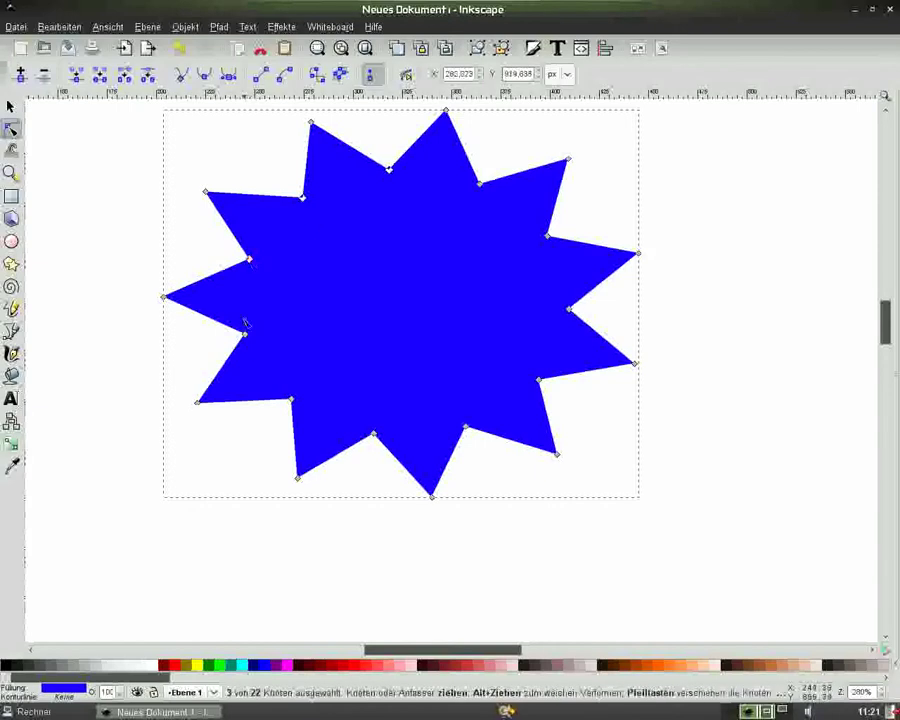
pyautogui.click(280, 254)
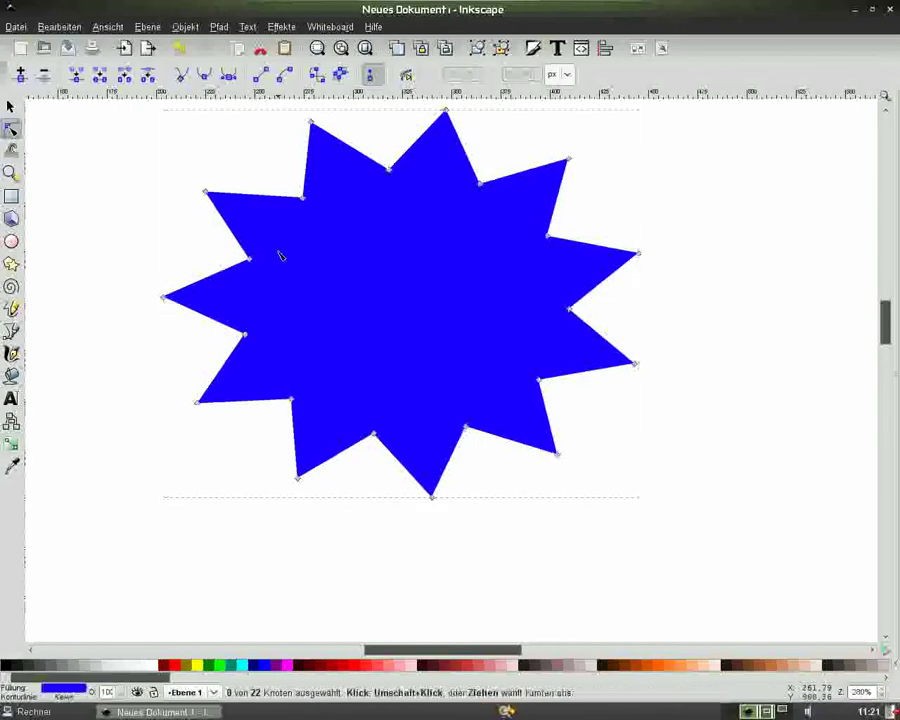
pyautogui.click(304, 200)
pyautogui.keyDown('shift'); pyautogui.click(250, 261); pyautogui.keyUp('shift')
pyautogui.keyDown('shift'); pyautogui.click(290, 402); pyautogui.keyUp('shift')
# - Add the remaining inner nodes and make all 11 symmetric for curved edges
pyautogui.keyDown('shift'); pyautogui.click(374, 435); pyautogui.keyUp('shift')
pyautogui.keyDown('shift'); pyautogui.click(374, 435); pyautogui.keyUp('shift')
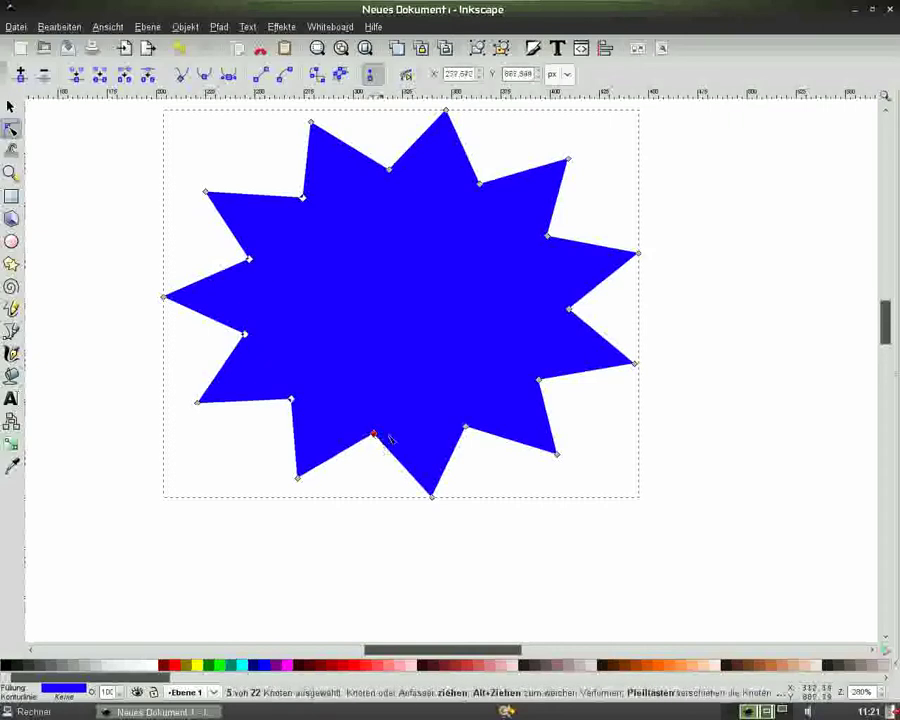
pyautogui.keyDown('shift'); pyautogui.click(466, 429); pyautogui.keyUp('shift')
pyautogui.keyDown('shift'); pyautogui.click(539, 381); pyautogui.keyUp('shift')
pyautogui.keyDown('shift'); pyautogui.click(569, 310); pyautogui.keyUp('shift')
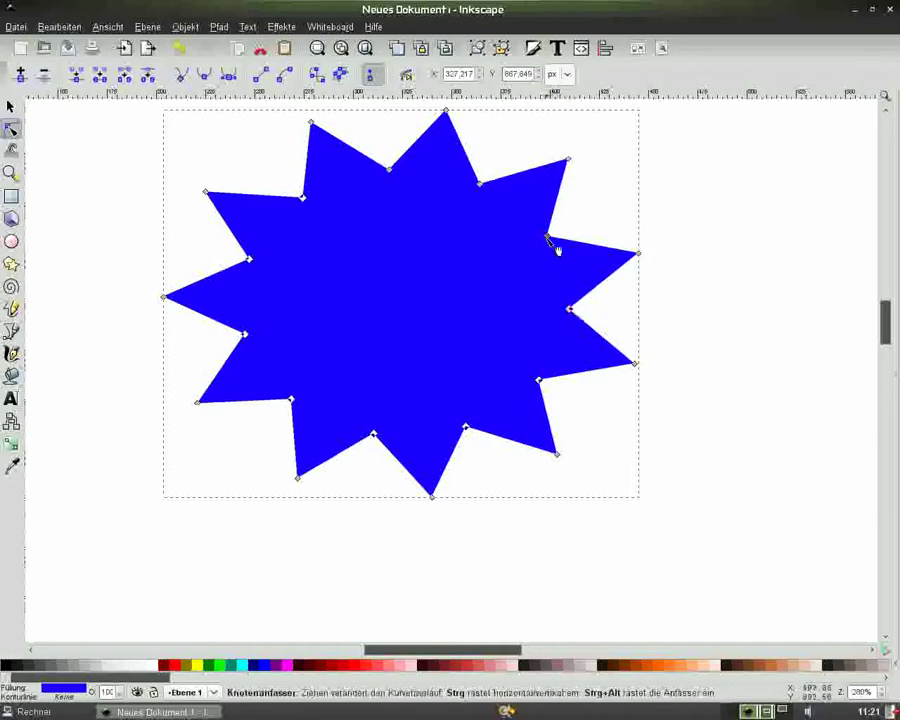
pyautogui.keyDown('shift'); pyautogui.click(481, 185); pyautogui.keyUp('shift')
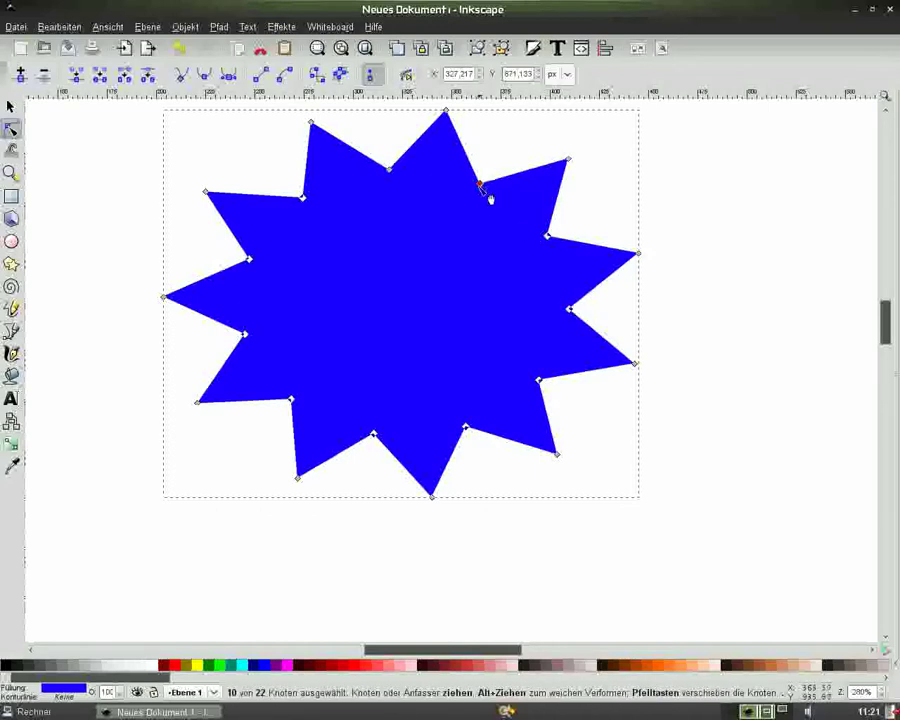
pyautogui.keyDown('shift'); pyautogui.click(390, 171); pyautogui.keyUp('shift')
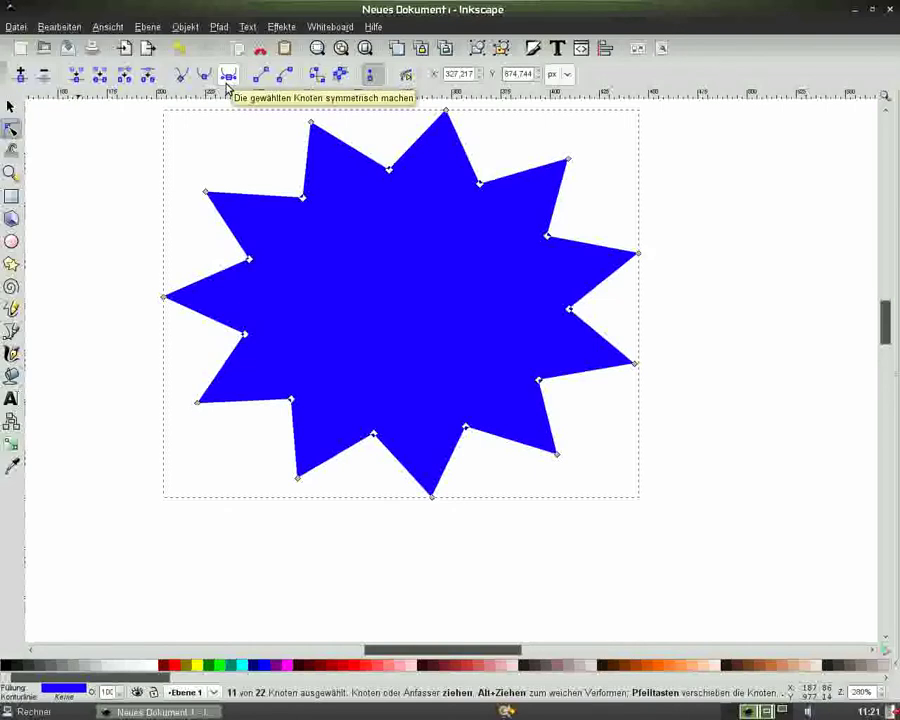
pyautogui.click(228, 75)
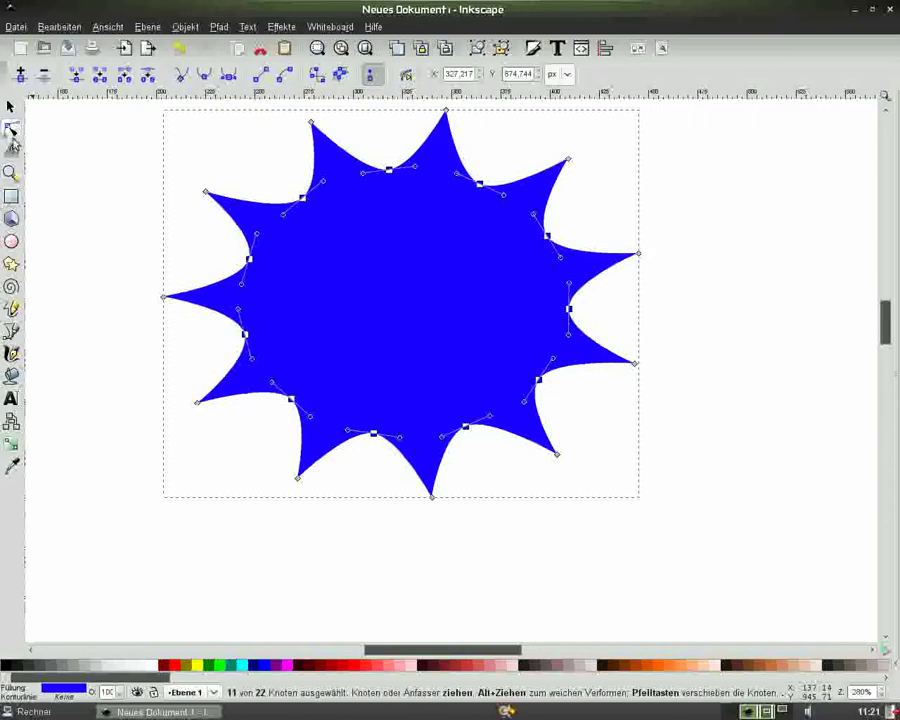
pyautogui.click(10, 106)
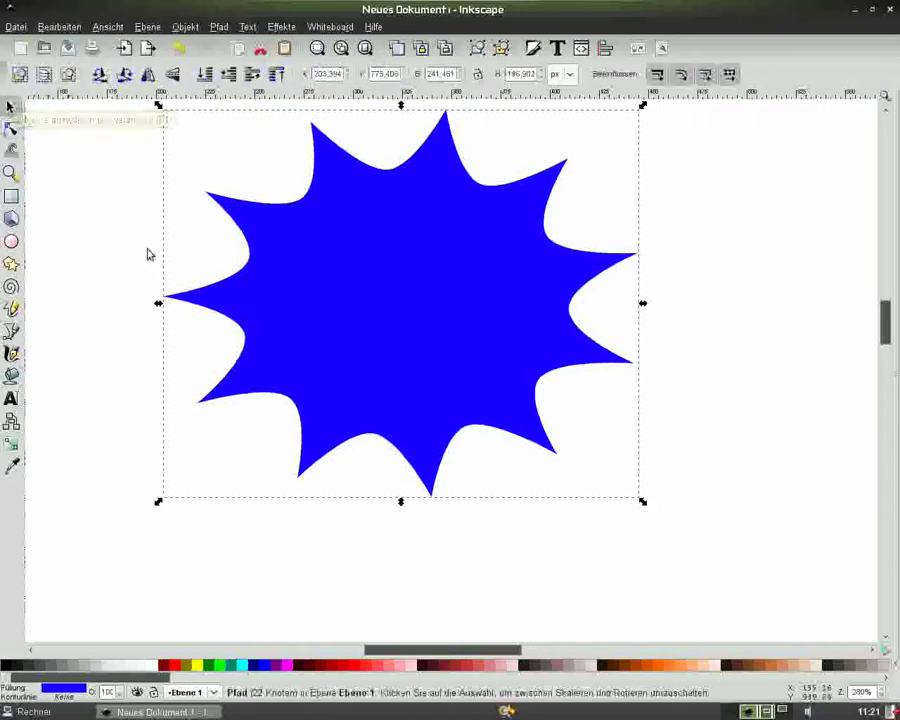
# - Move the starburst to the page's upper-left corner and fill it yellow (#FFFF00)
pyautogui.scroll(2, 887, 316)
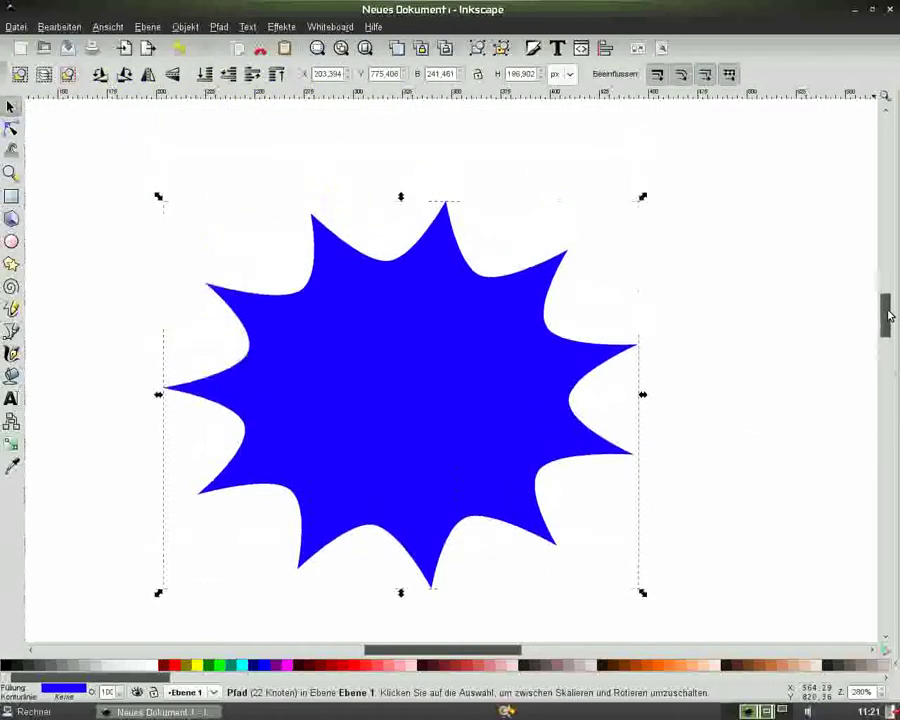
pyautogui.scroll(1, 887, 316)
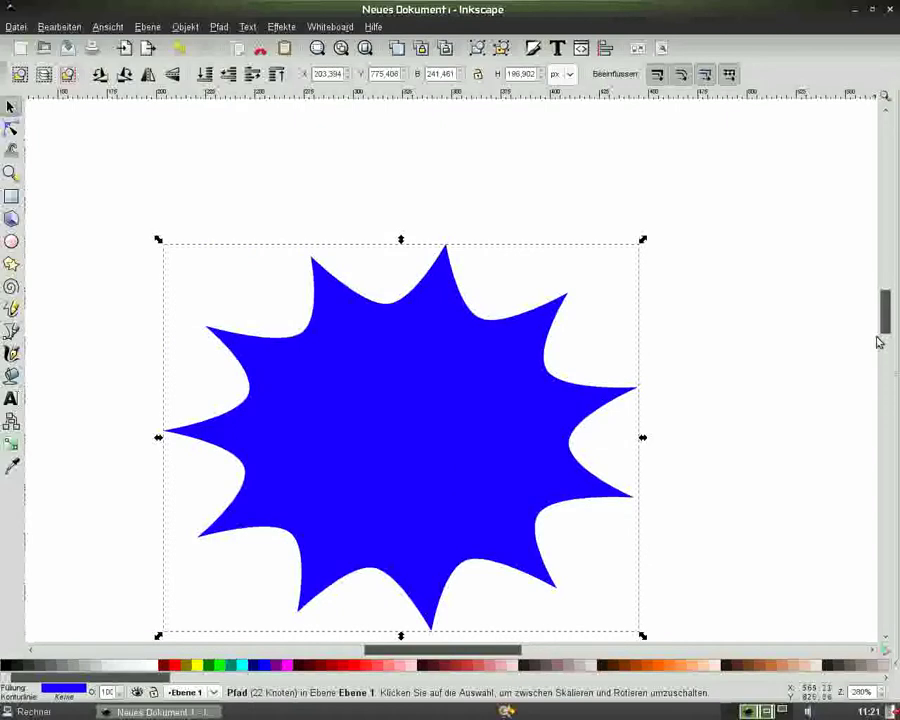
pyautogui.press('-')
pyautogui.press('-')
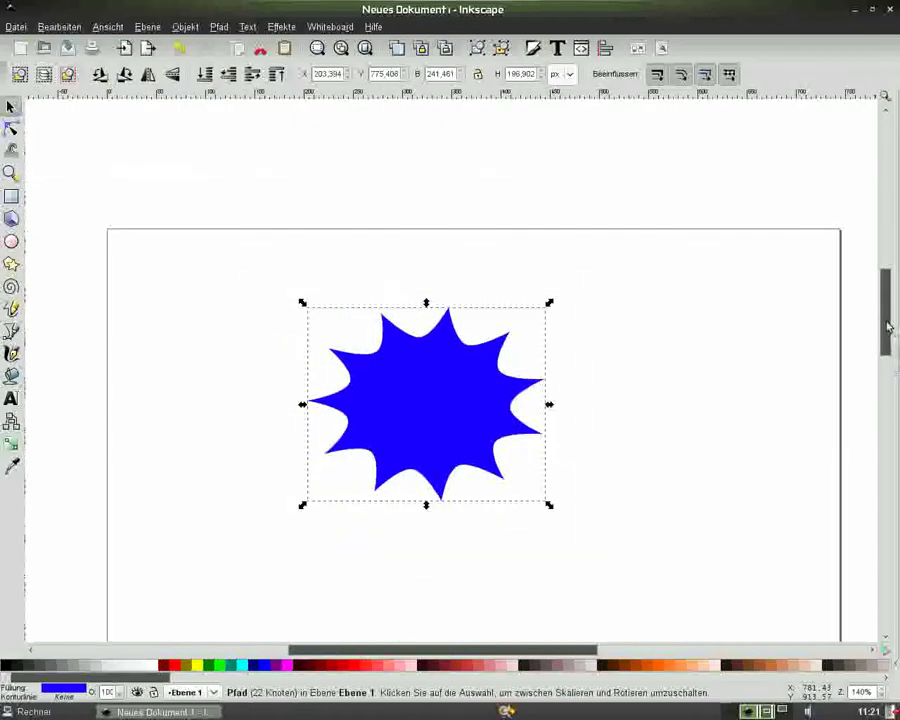
pyautogui.scroll(-2, 886, 345)
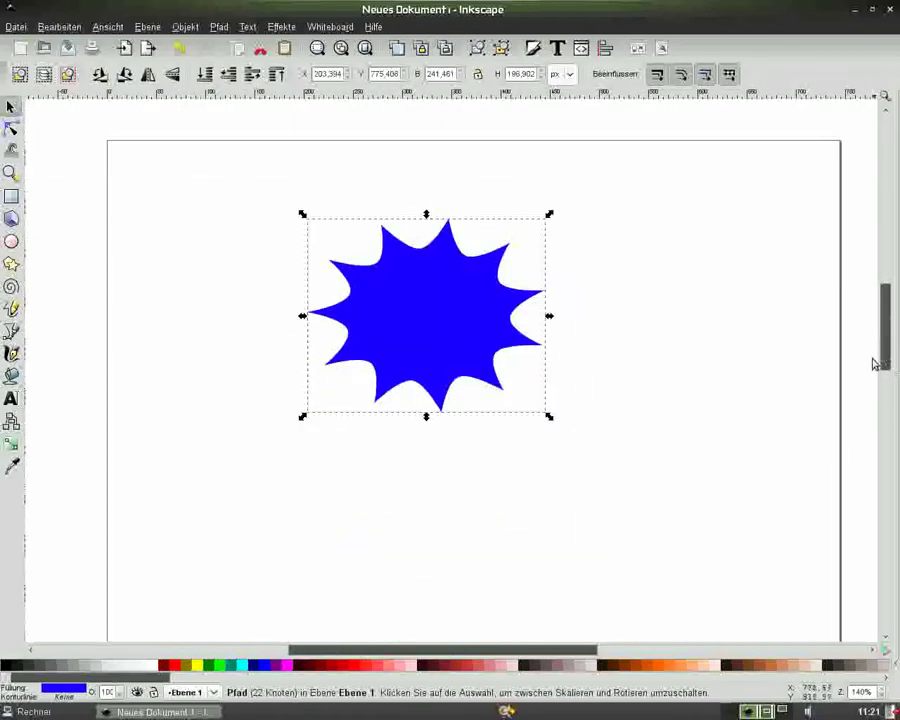
pyautogui.moveTo(438, 312); pyautogui.dragTo(279, 258)
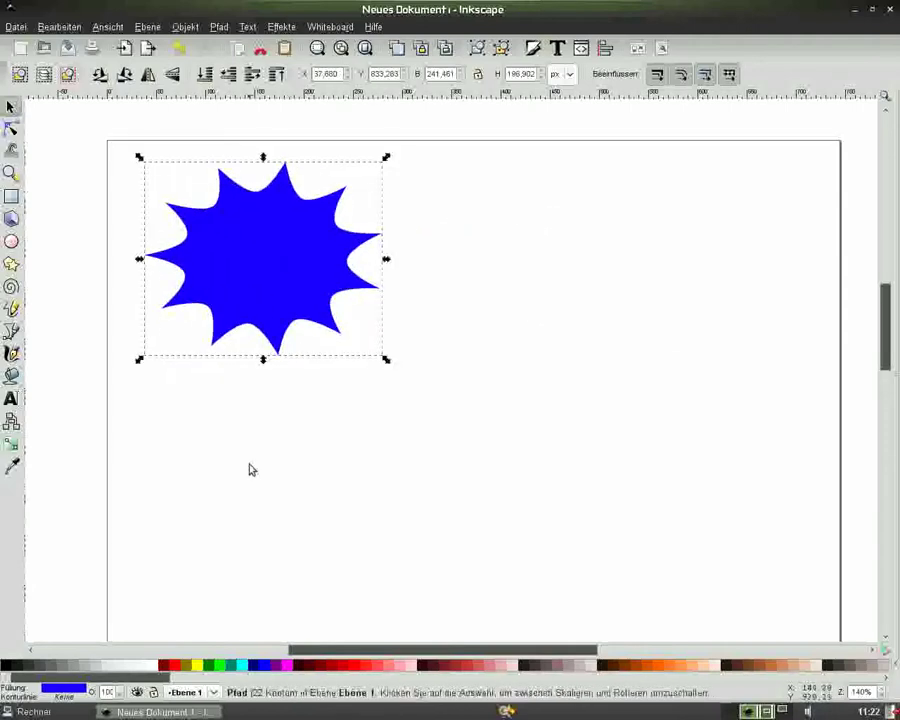
pyautogui.click(197, 665)
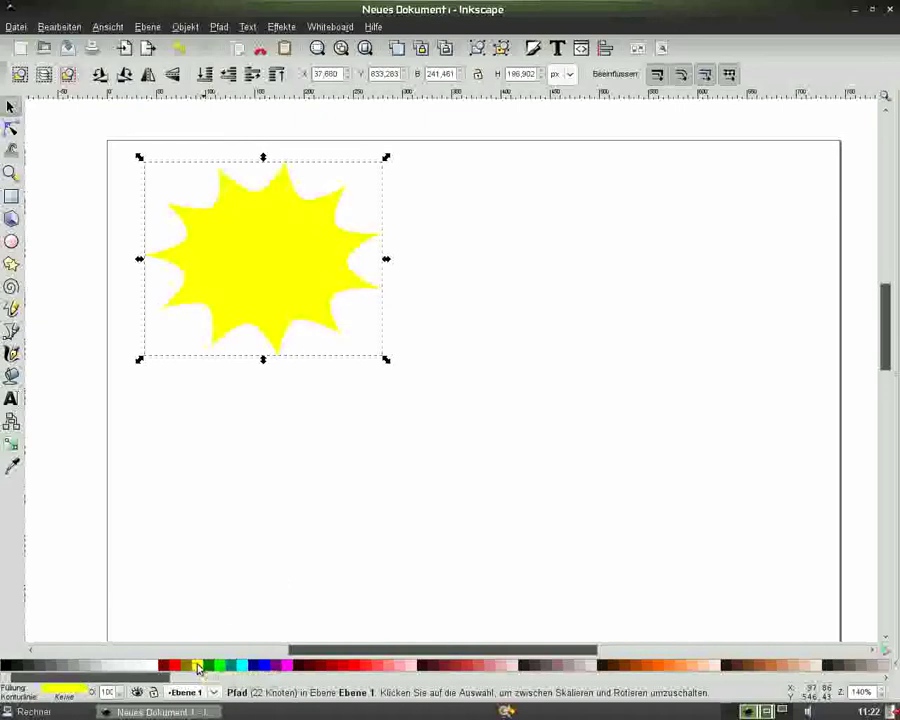
# - Switch the starburst's fill to a radial gradient in Fill and Stroke
pyautogui.click(533, 47)
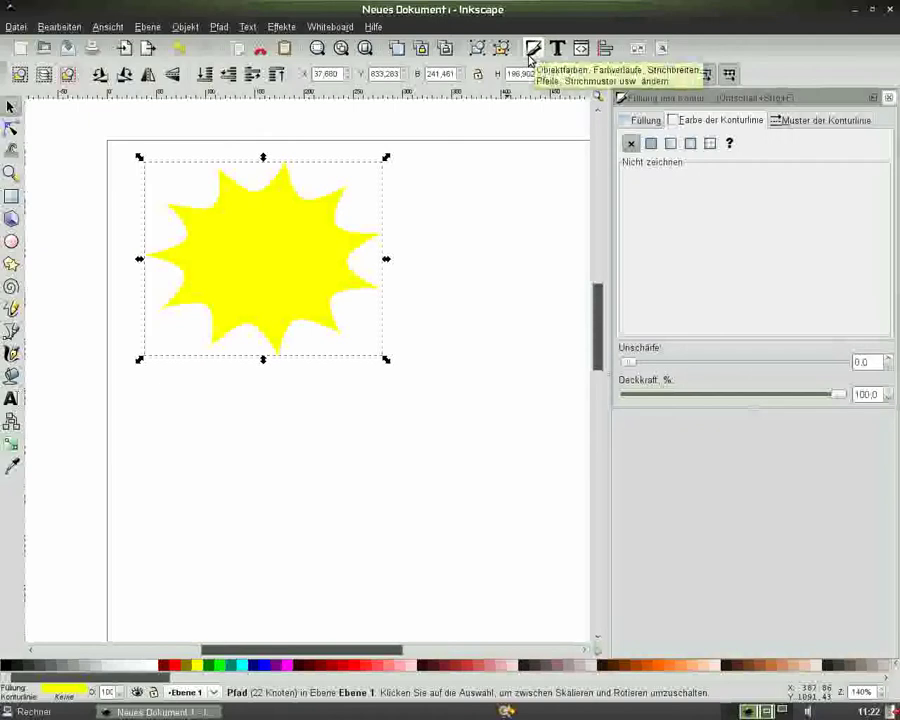
pyautogui.click(660, 121)
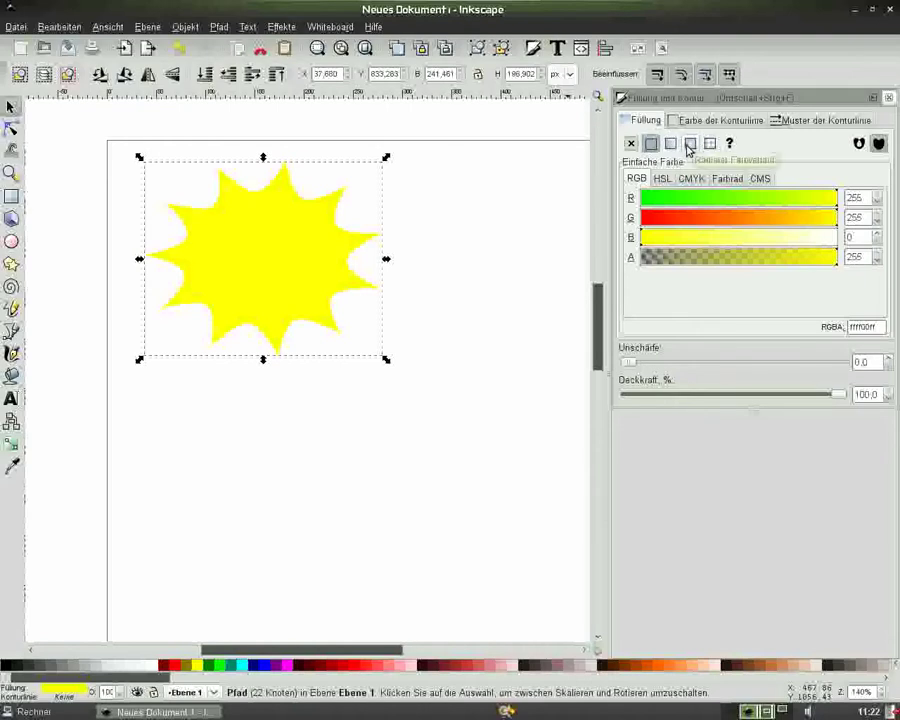
pyautogui.click(688, 146)
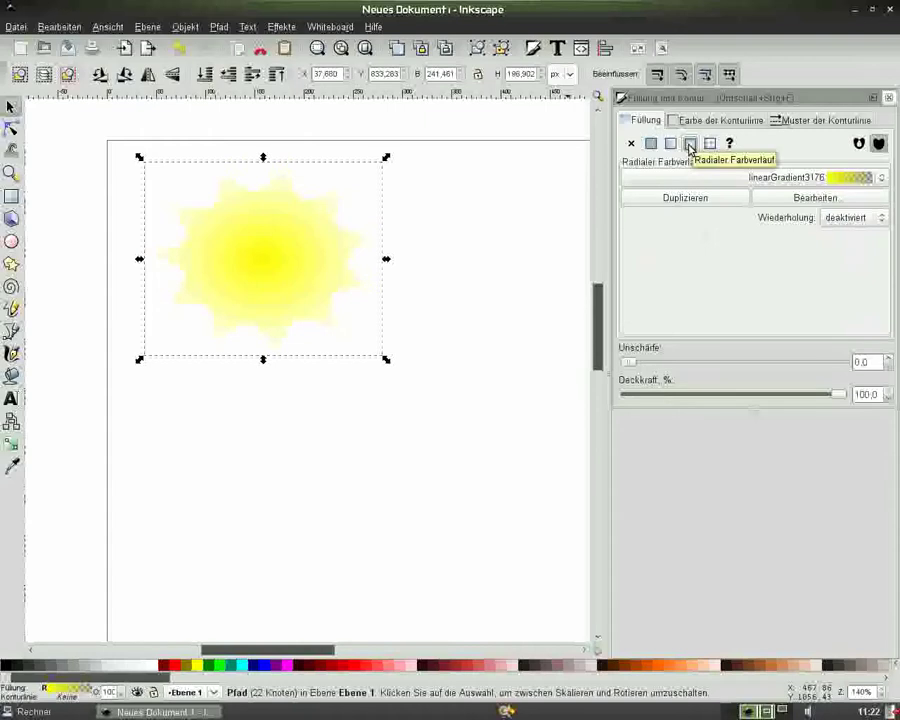
pyautogui.click(781, 199)
# - Make the gradient's centre stop paler yellow and stop3180 opaque yellow with blue 66
pyautogui.moveTo(608, 172); pyautogui.dragTo(567, 203)
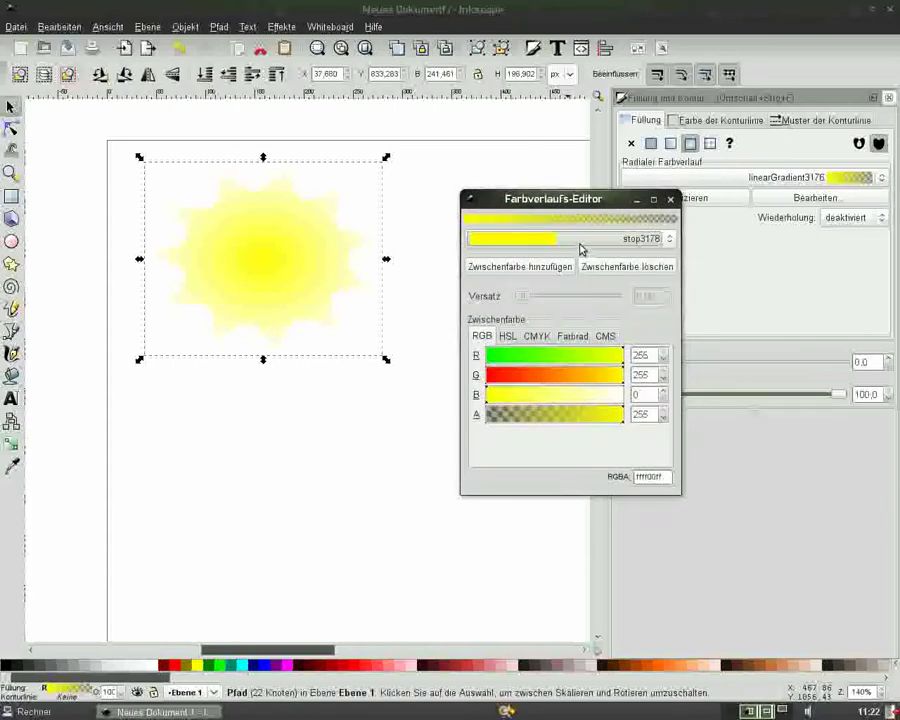
pyautogui.click(561, 396)
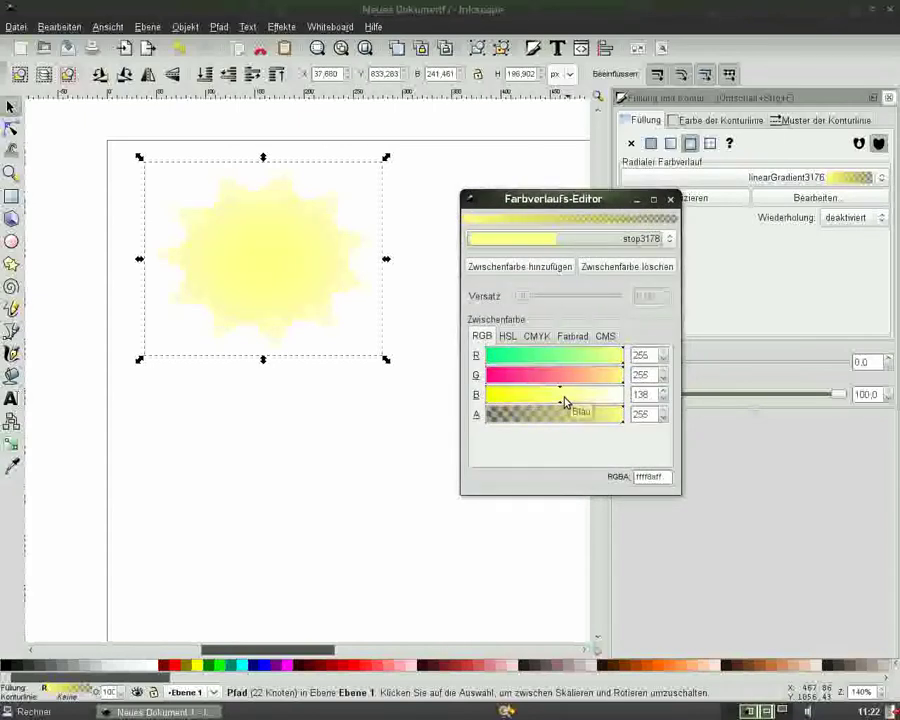
pyautogui.click(566, 401)
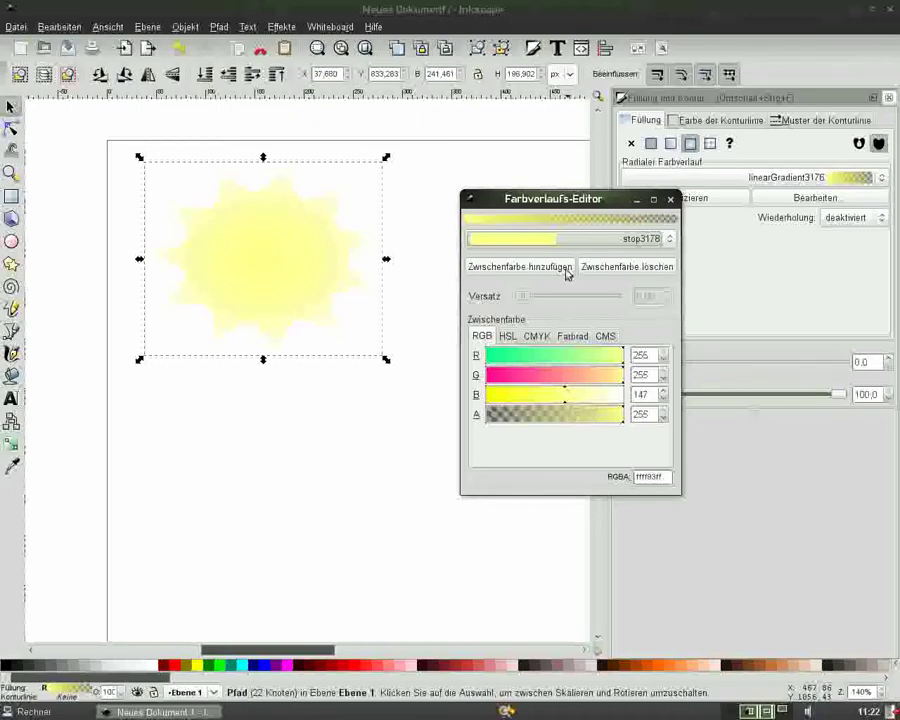
pyautogui.click(576, 238)
pyautogui.click(540, 253)
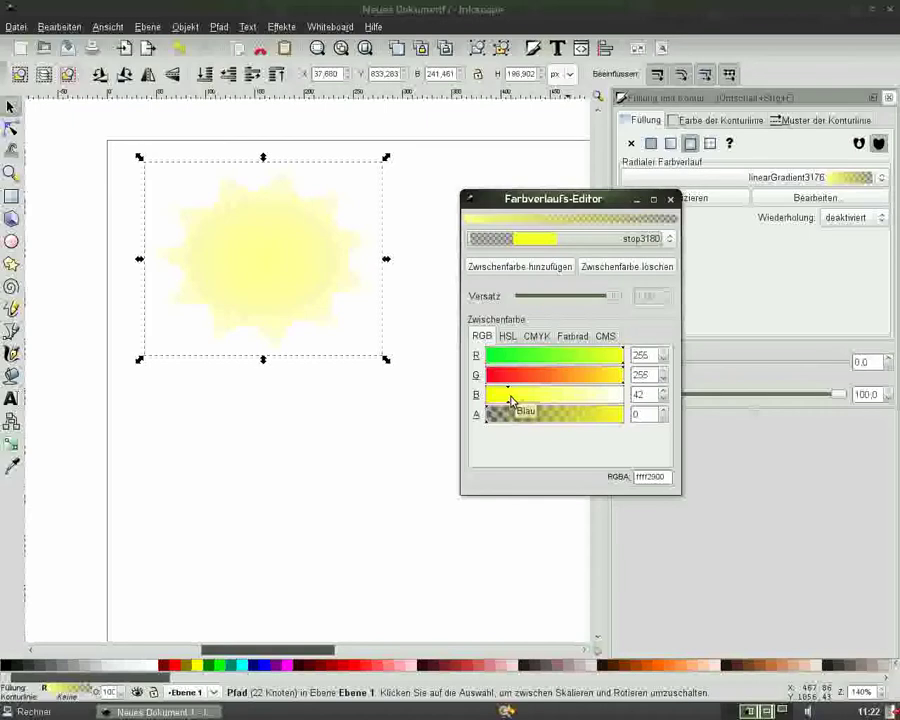
pyautogui.moveTo(565, 421); pyautogui.dragTo(640, 421)
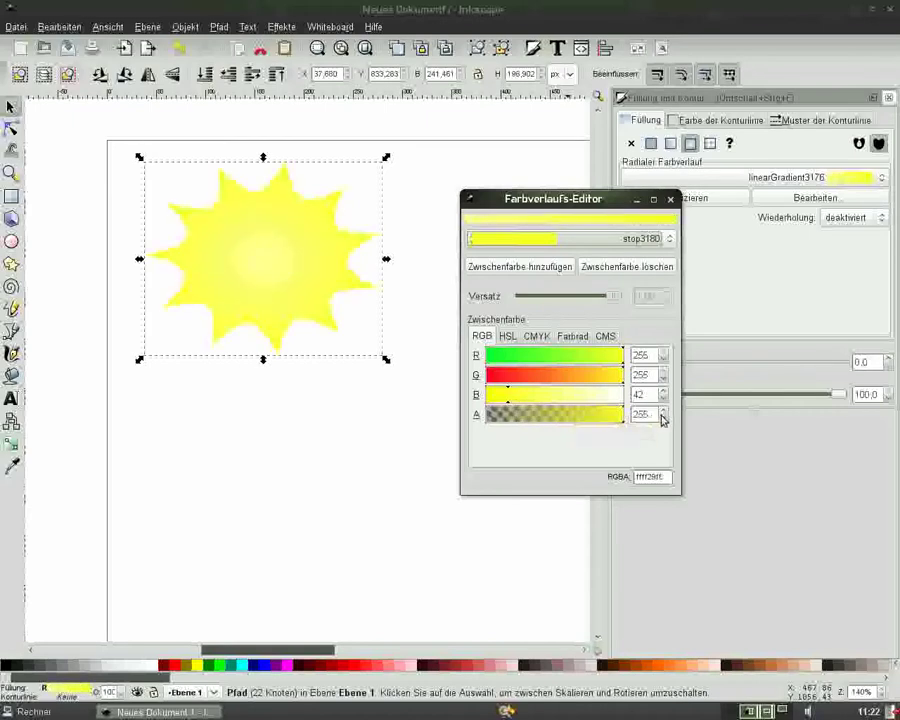
pyautogui.click(520, 395)
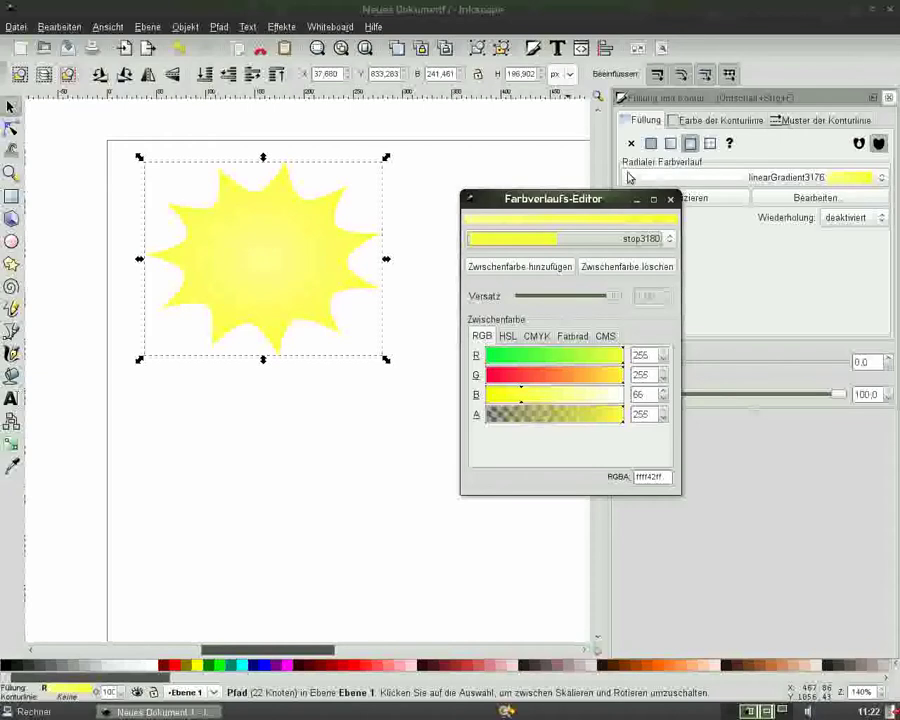
pyautogui.click(670, 199)
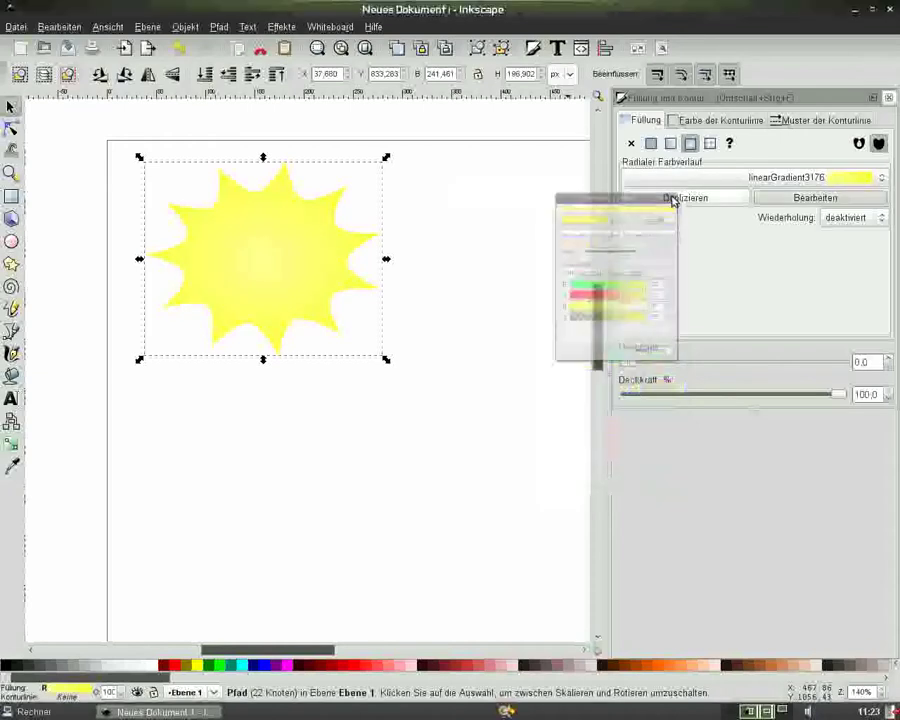
pyautogui.click(11, 443)
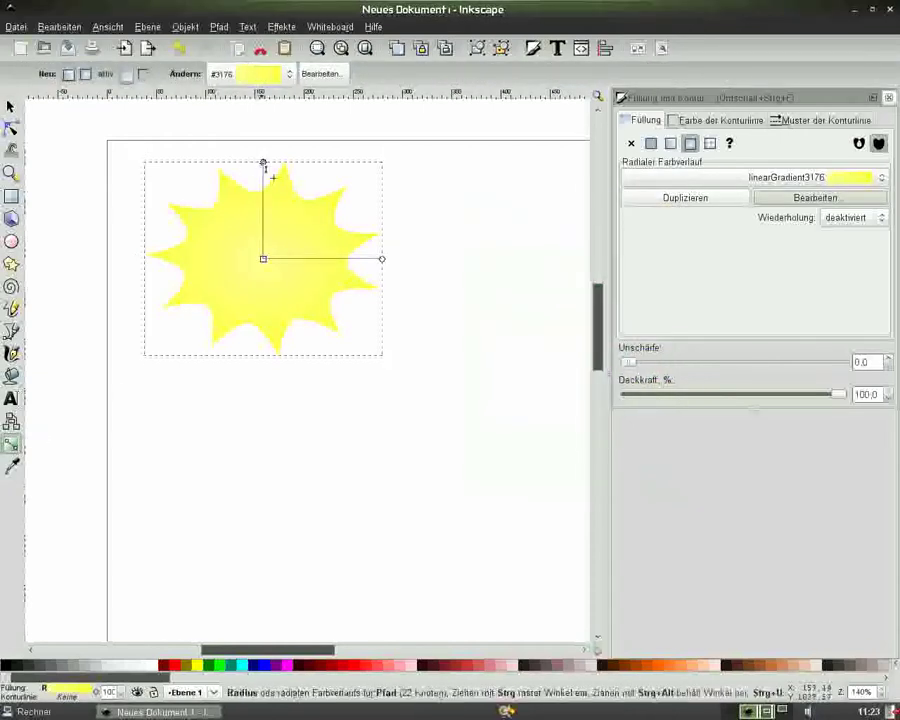
# - Rotate the radial gradient's handles and slightly shorten its right radius
pyautogui.moveTo(264, 164); pyautogui.dragTo(222, 170)
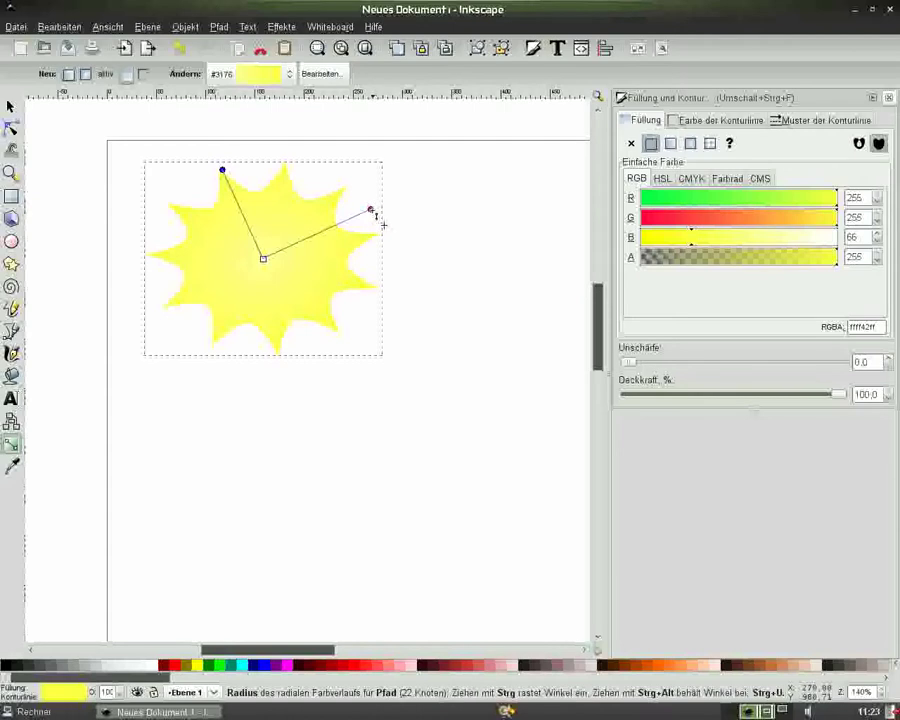
pyautogui.moveTo(374, 213); pyautogui.dragTo(360, 221)
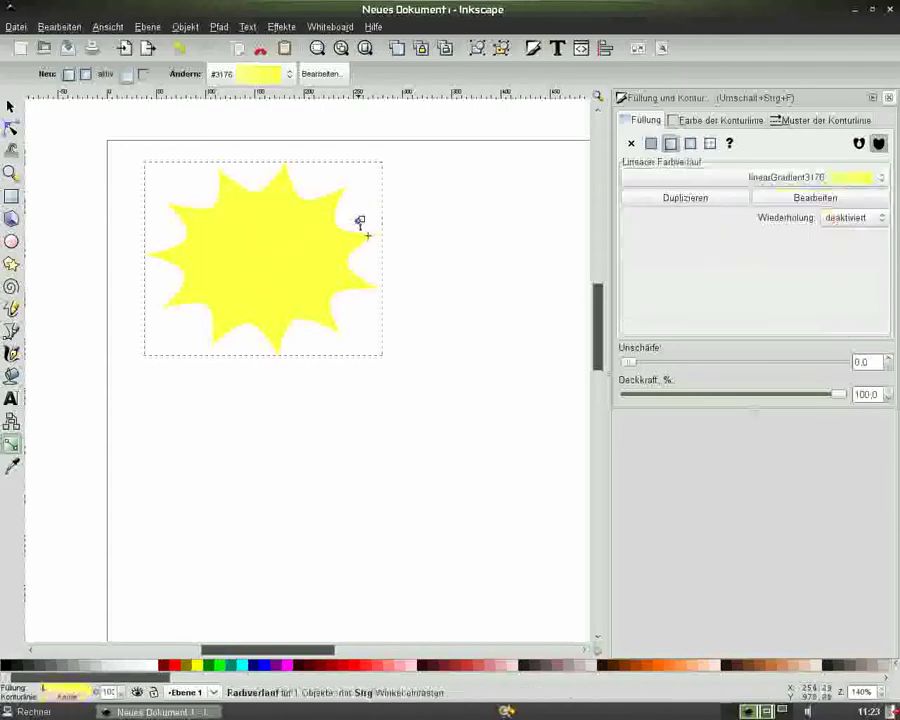
pyautogui.click(179, 47)
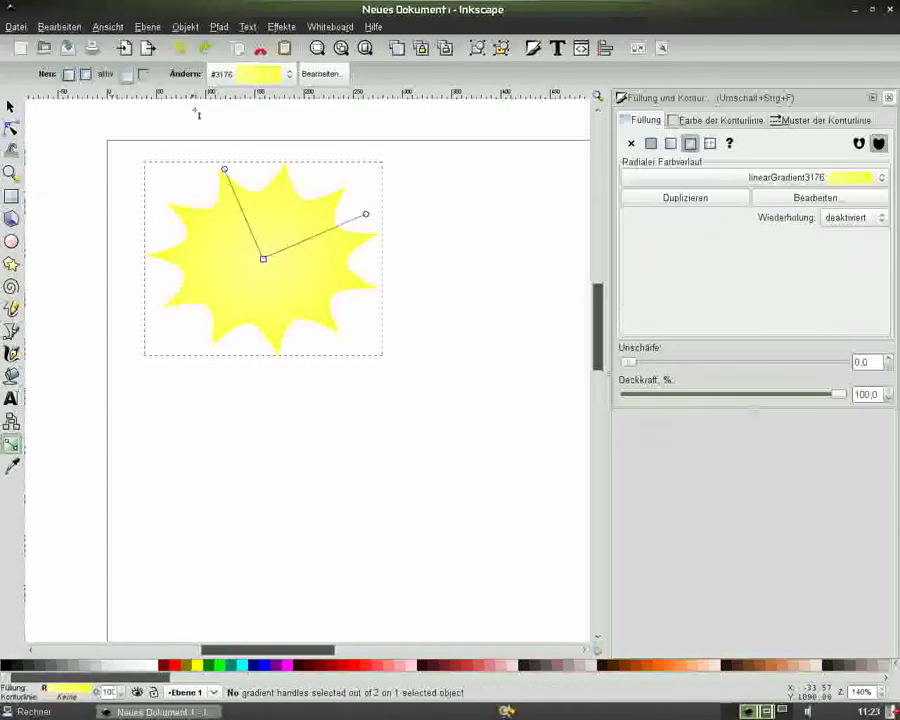
pyautogui.moveTo(377, 230); pyautogui.dragTo(372, 232)
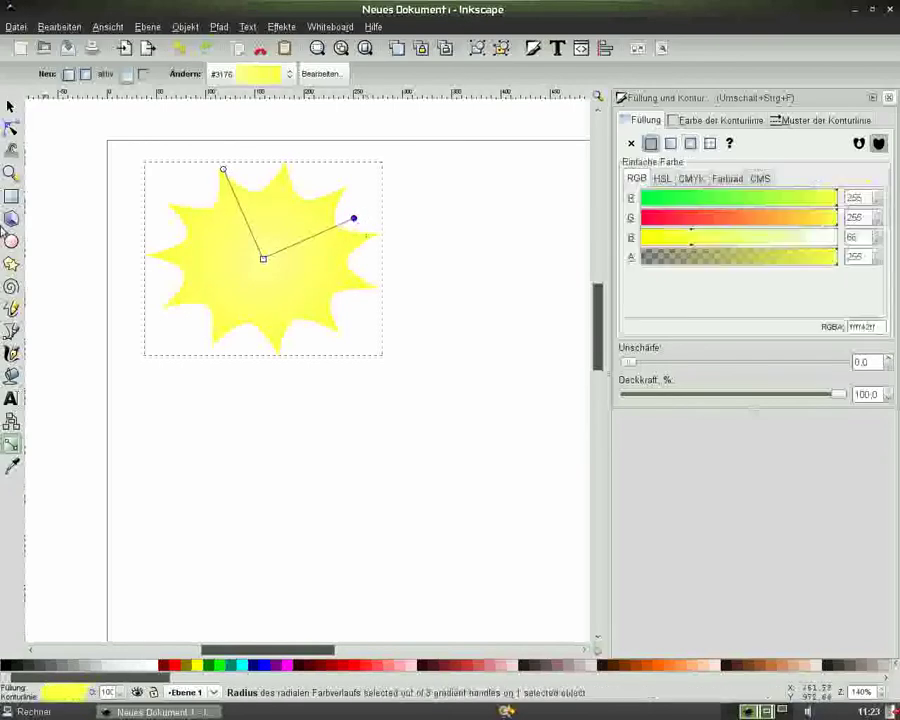
# - Stretch the starburst wider to 261.461 × 186.902 px and close Fill and Stroke
pyautogui.press('s')
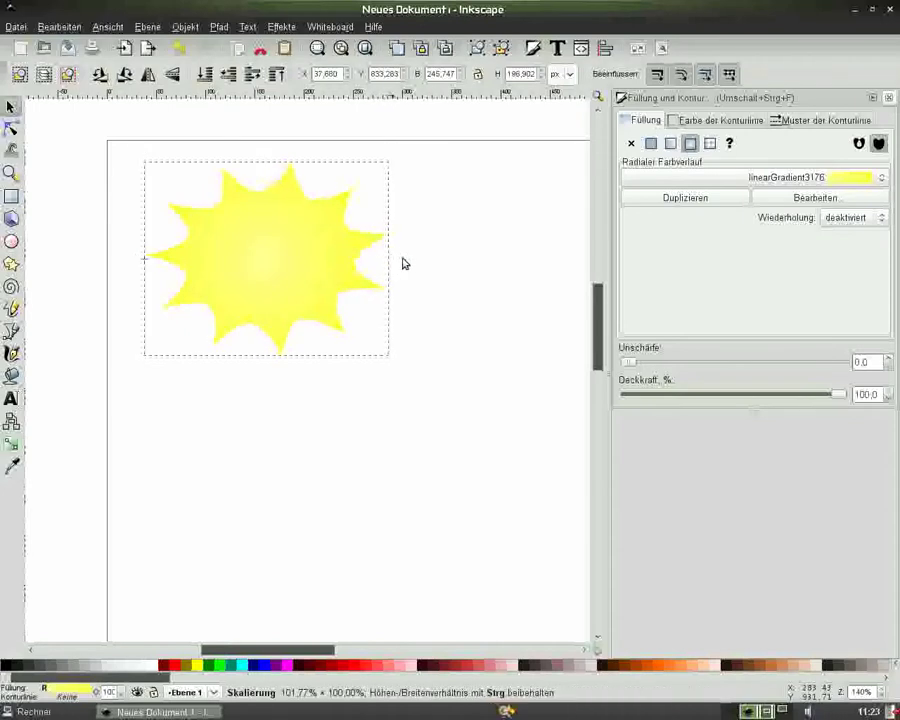
pyautogui.moveTo(388, 262); pyautogui.dragTo(406, 260)
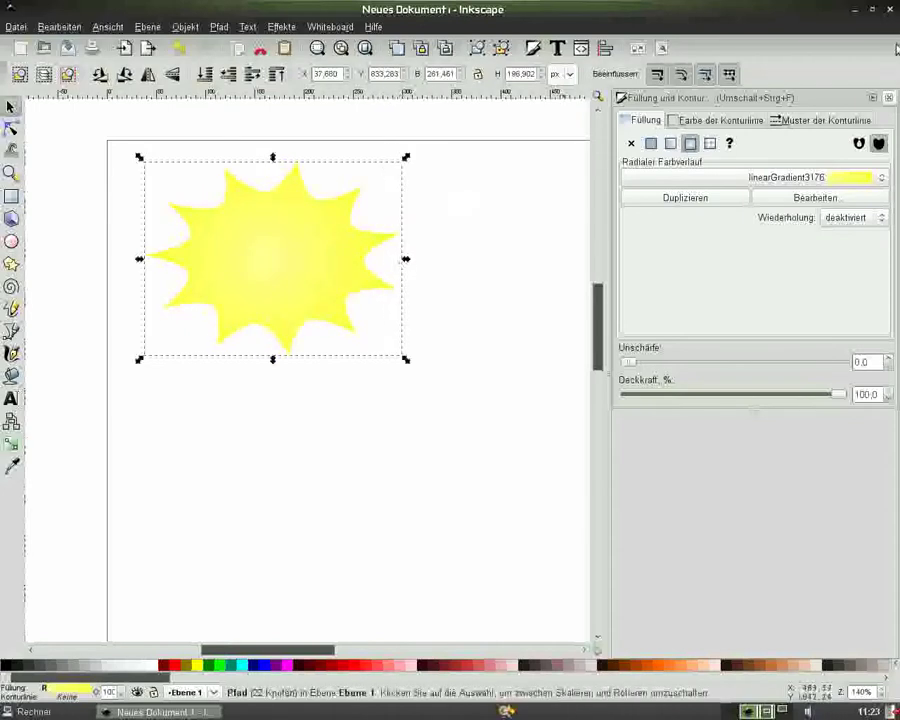
pyautogui.click(889, 97)
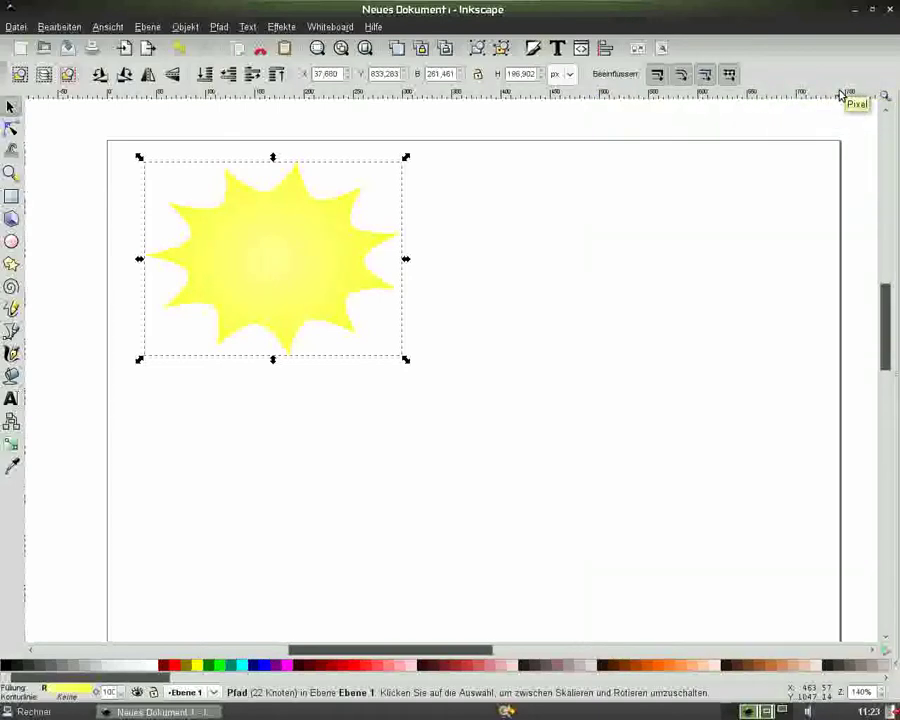
# - Give the starburst a solid black outline 1.192 px wide
pyautogui.click(533, 50)
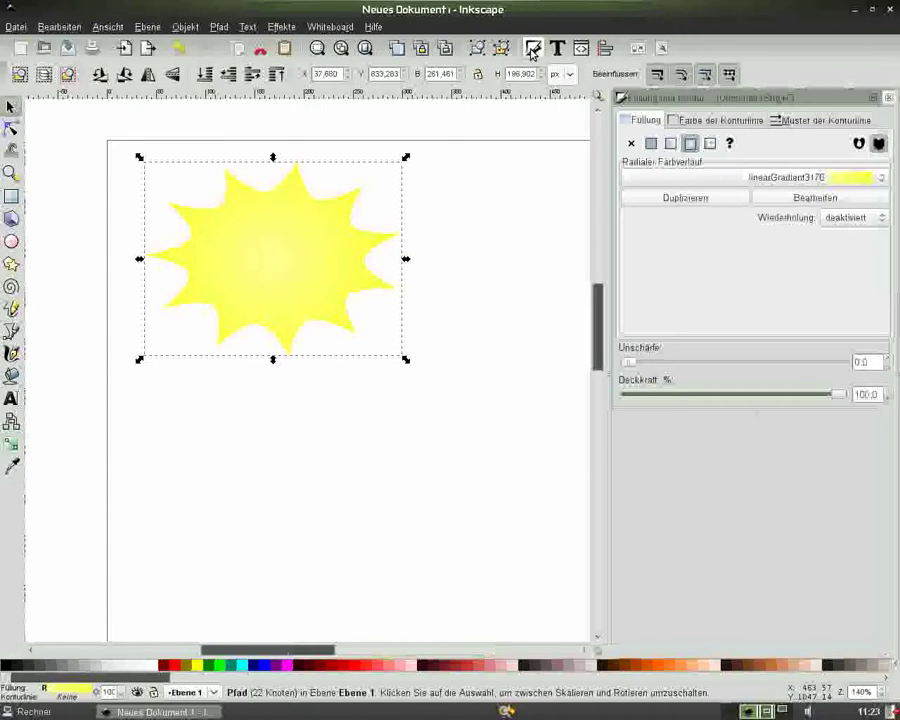
pyautogui.click(736, 121)
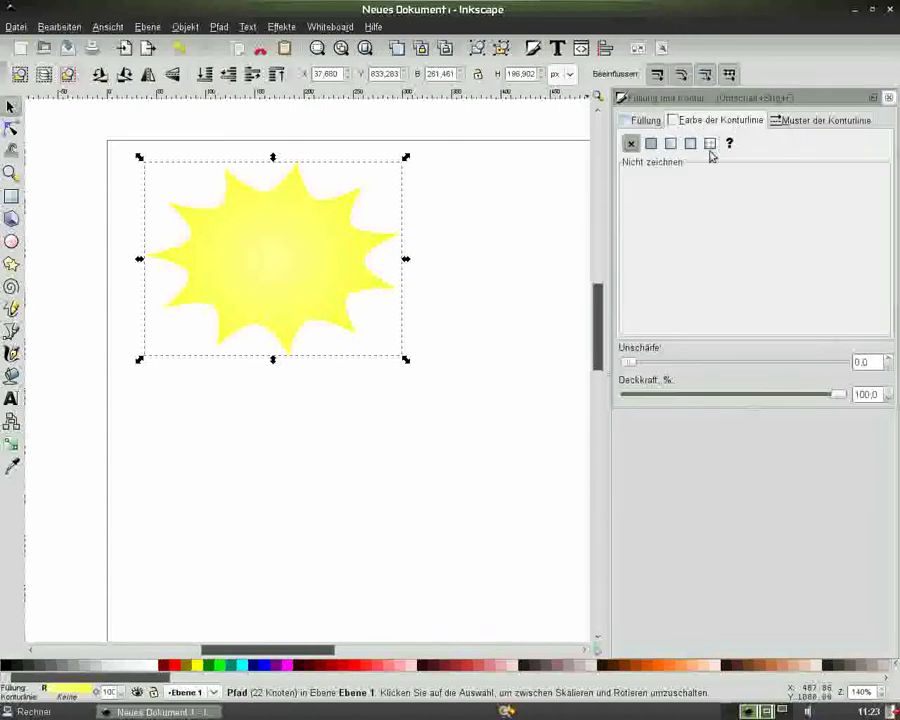
pyautogui.click(654, 146)
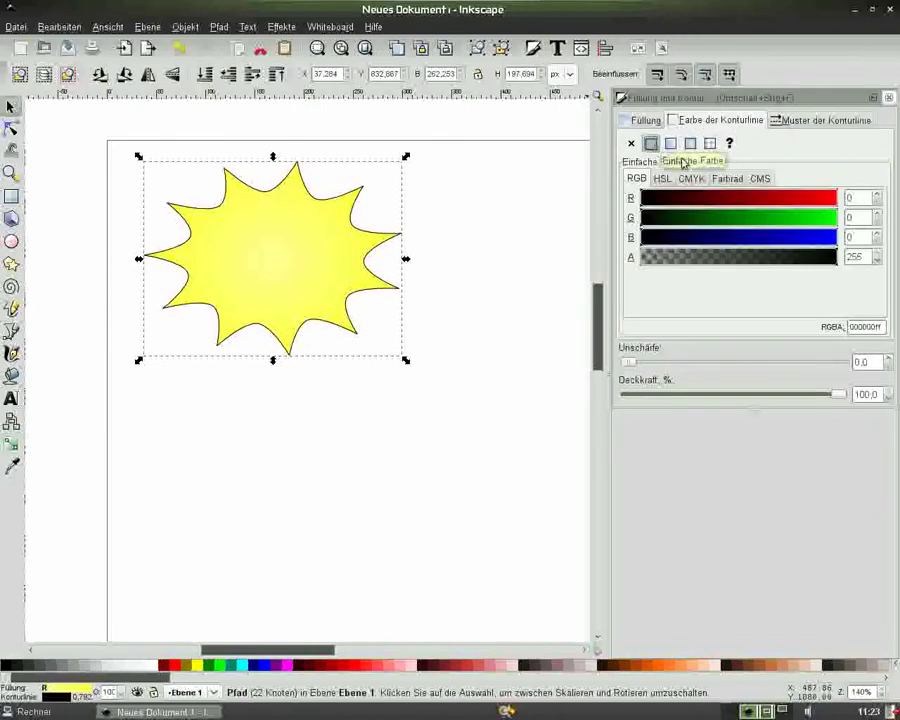
pyautogui.click(801, 121)
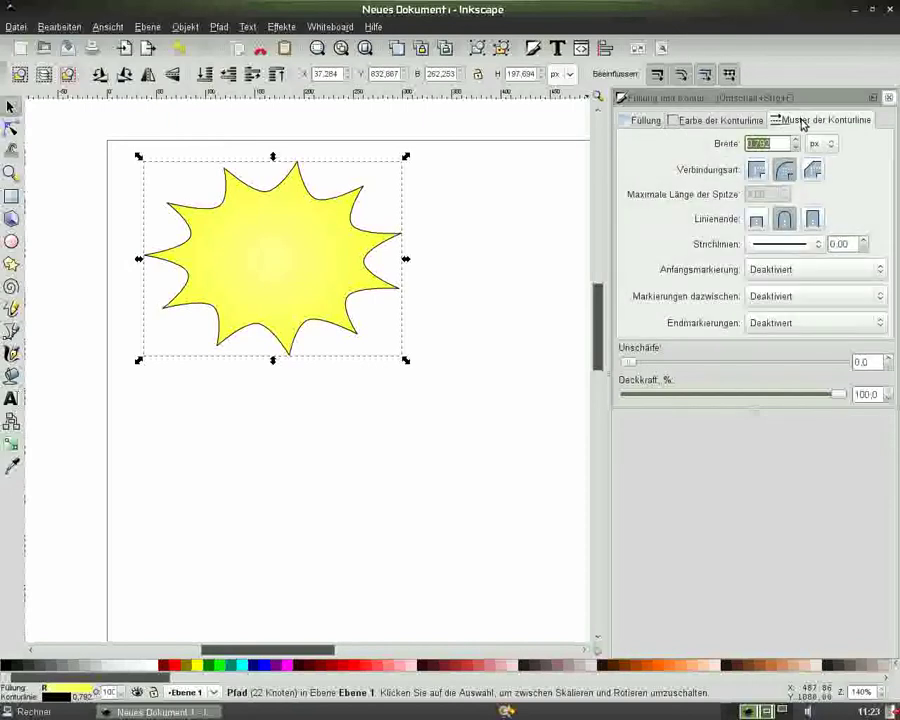
pyautogui.click(796, 145)
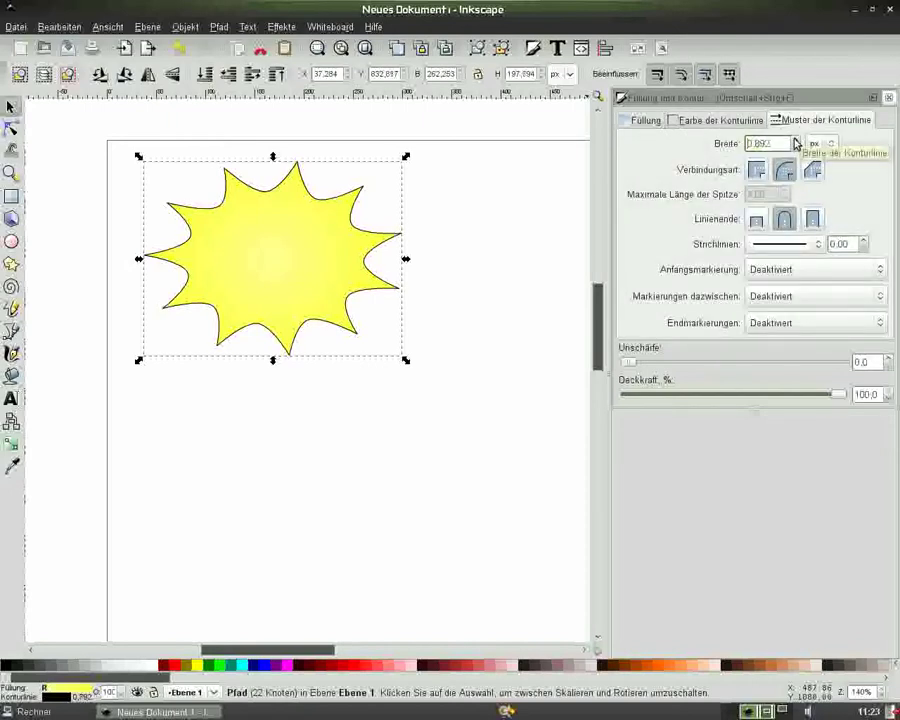
pyautogui.click(796, 141)
pyautogui.click(796, 141)
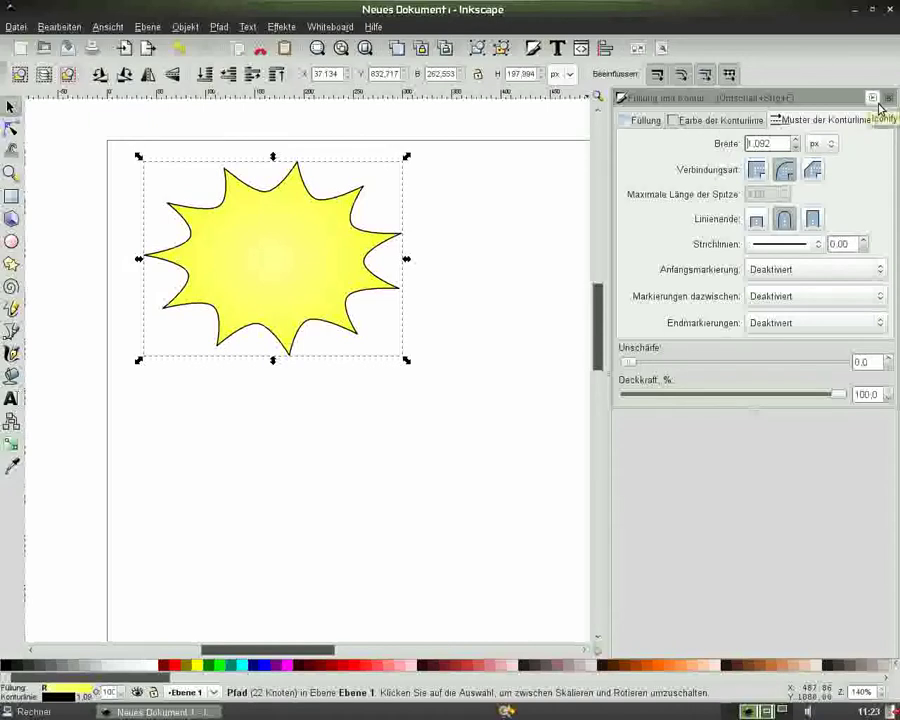
pyautogui.click(797, 141)
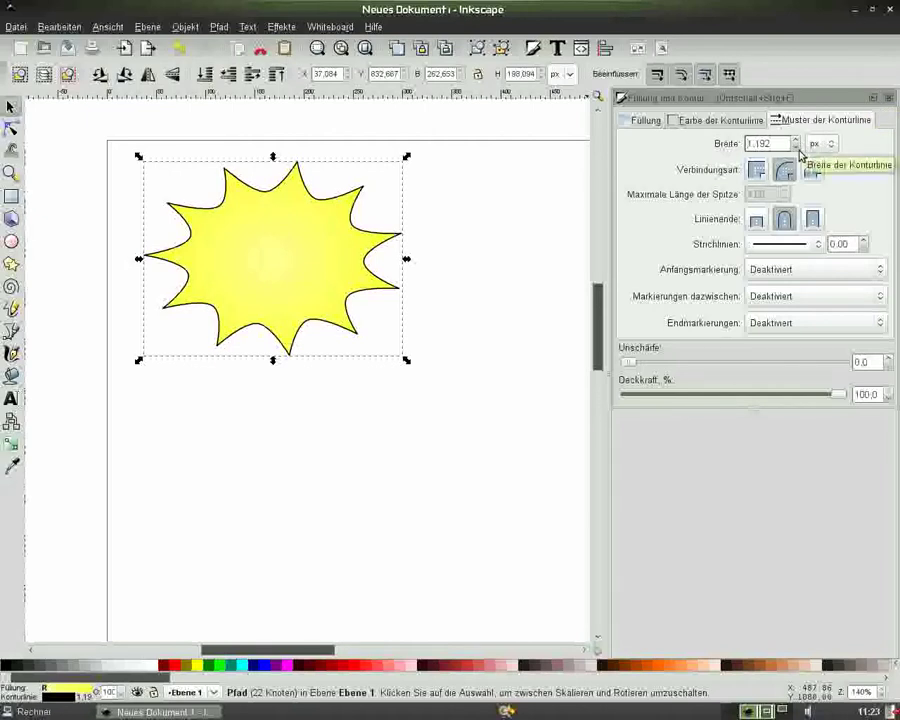
pyautogui.click(885, 98)
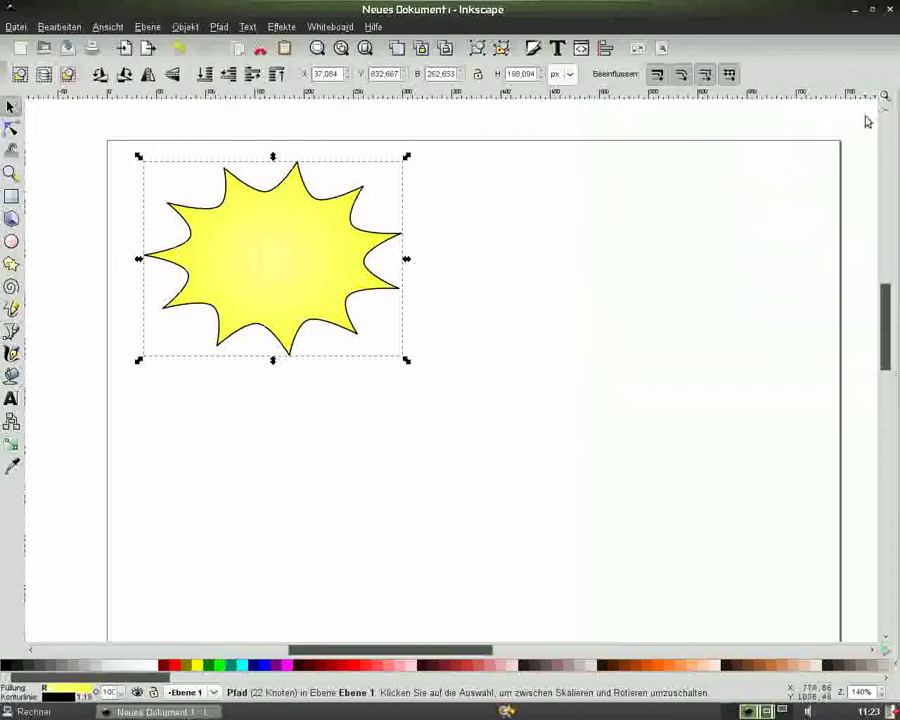
# - Type 'BOOOM' as a new text object just below the starburst
pyautogui.click(70, 131)
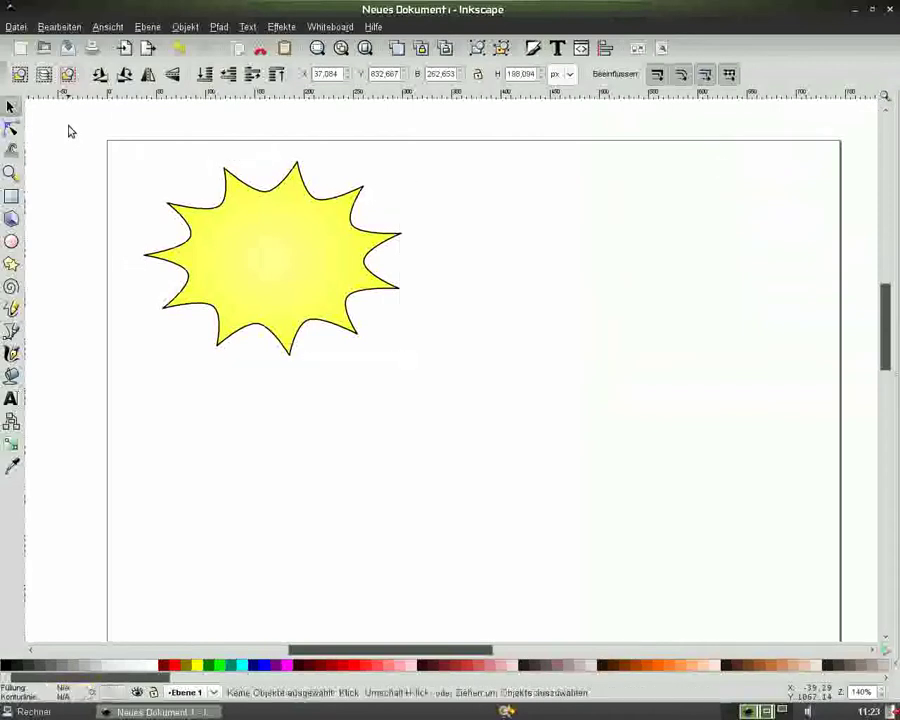
pyautogui.click(12, 399)
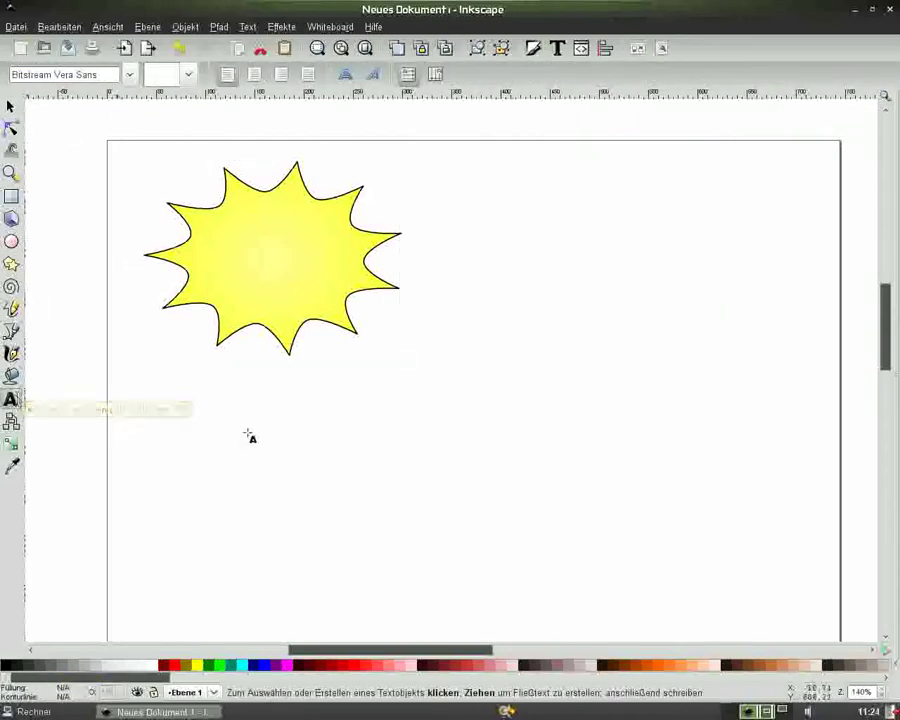
pyautogui.click(306, 434)
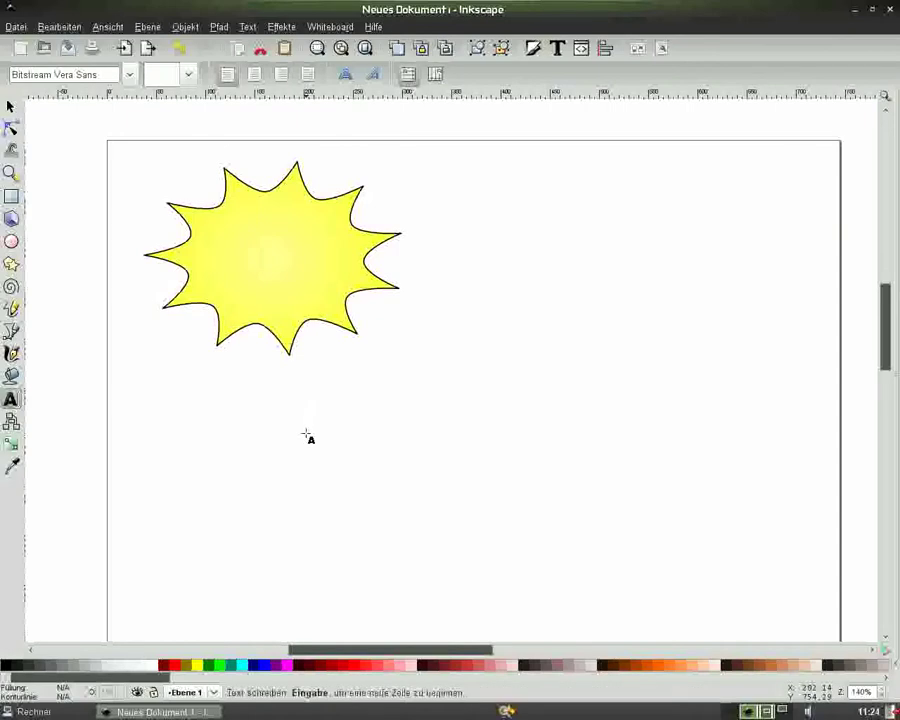
pyautogui.write('B')
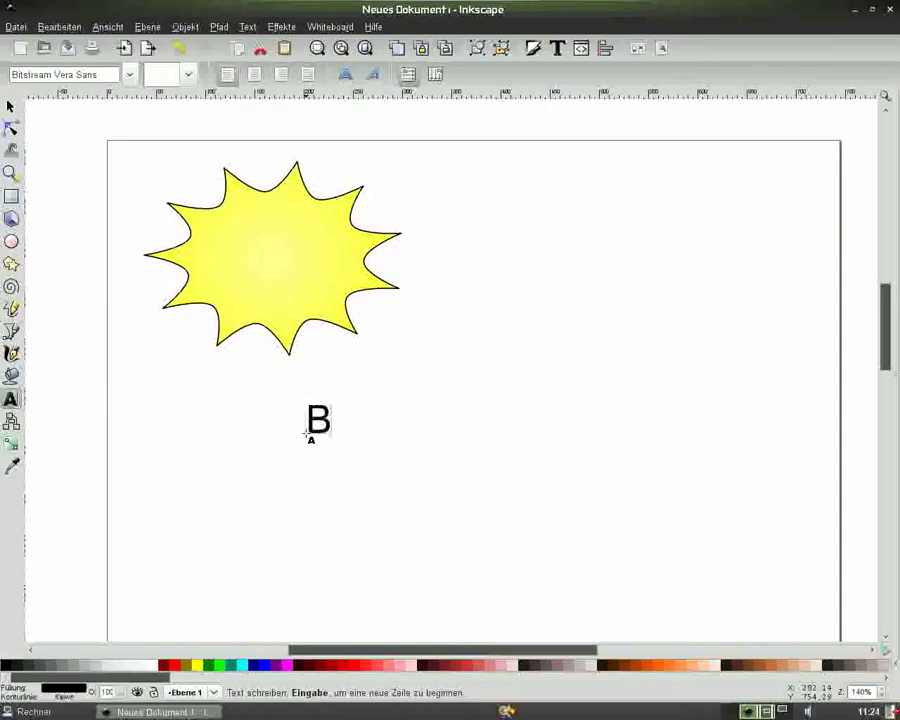
pyautogui.write('OOO')
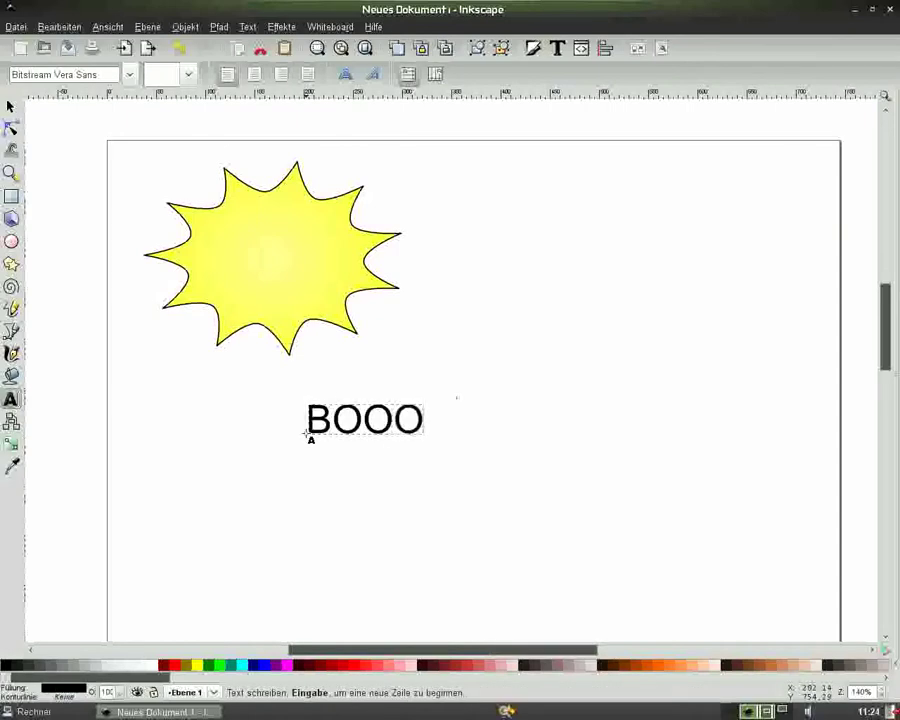
pyautogui.write('M')
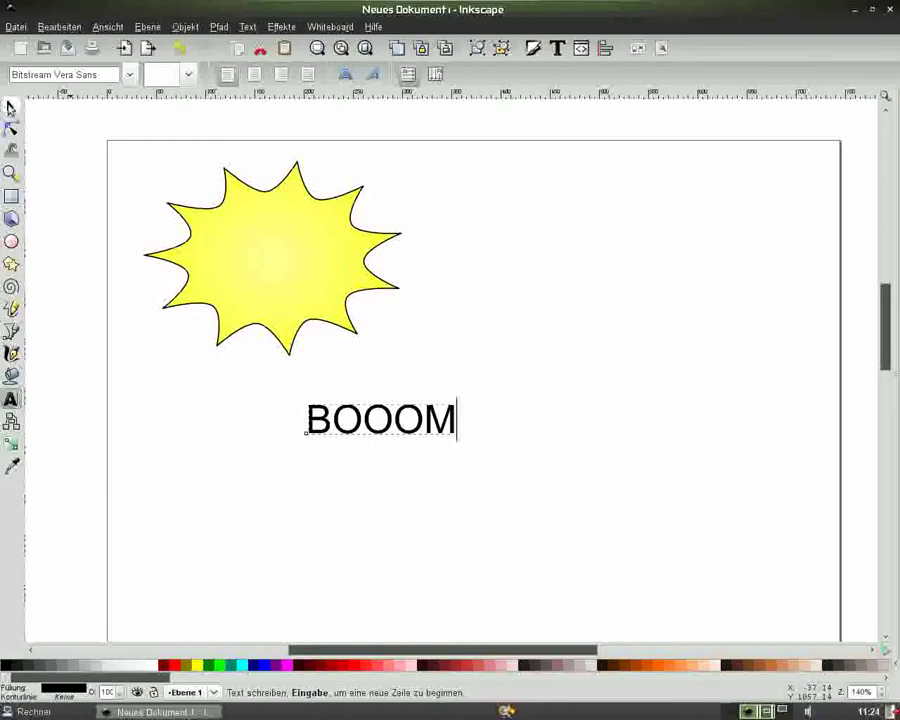
pyautogui.click(10, 105)
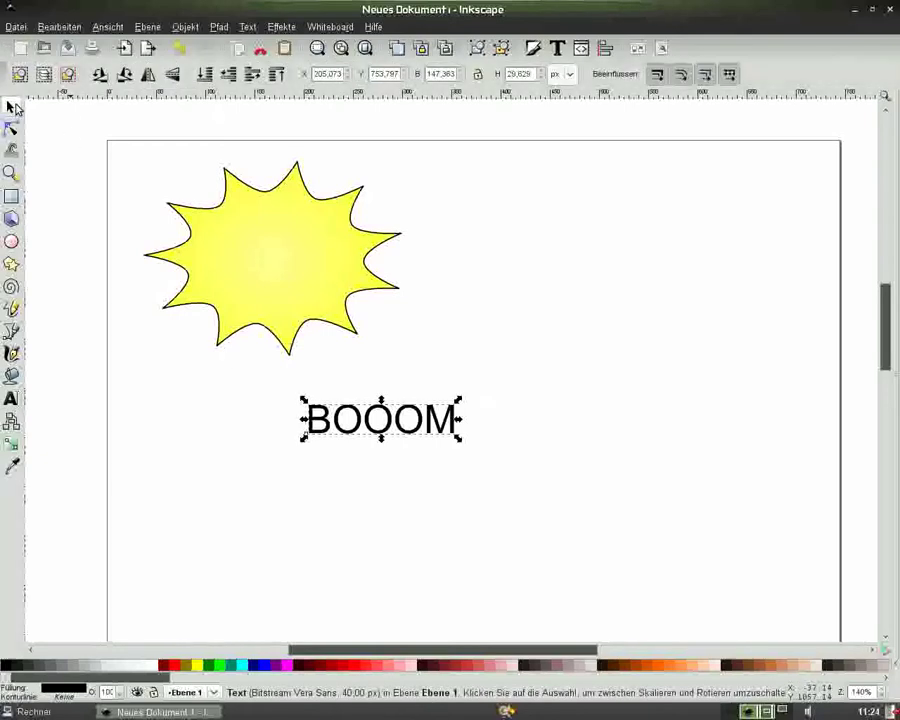
# - Set the BOOOM text's font to BadaBoom via Text and Font
pyautogui.click(557, 48)
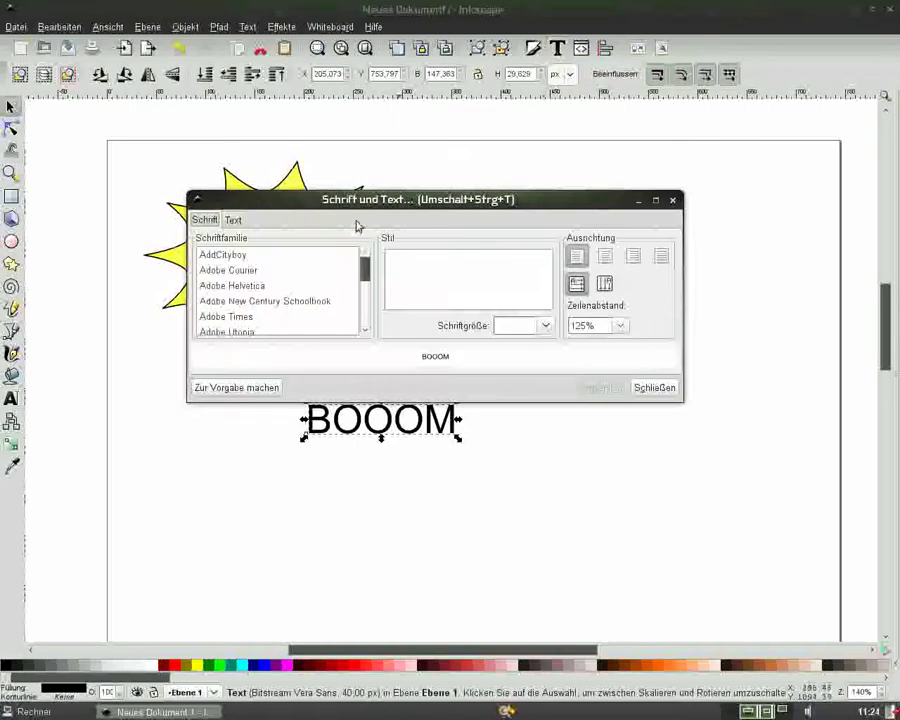
pyautogui.moveTo(356, 200); pyautogui.dragTo(484, 159)
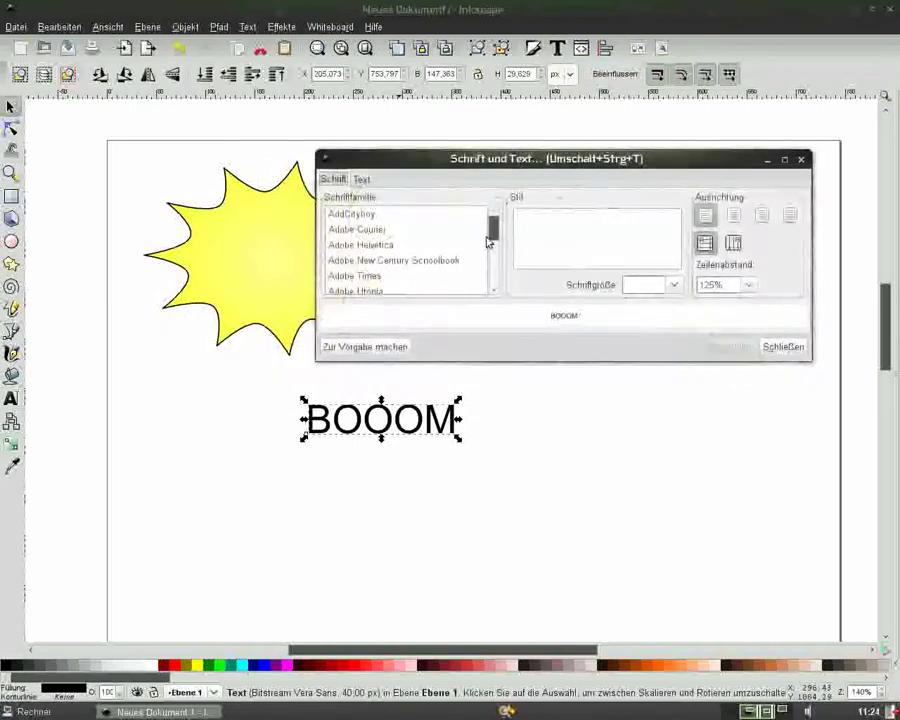
pyautogui.click(493, 292)
pyautogui.click(493, 292)
pyautogui.click(493, 292)
pyautogui.click(493, 292)
pyautogui.click(493, 292)
pyautogui.click(493, 292)
pyautogui.click(493, 292)
pyautogui.click(376, 263)
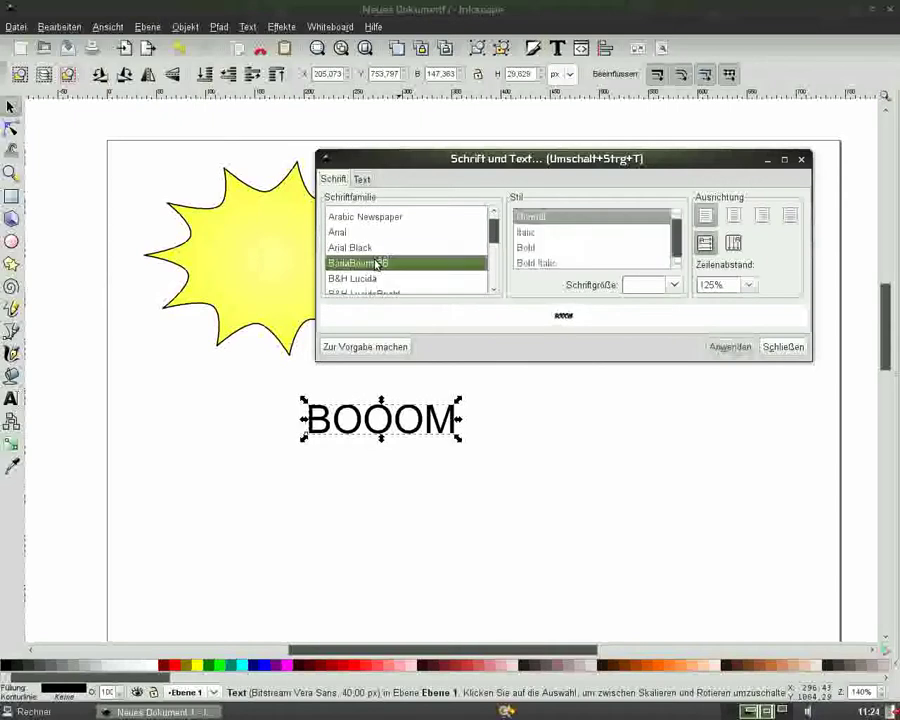
pyautogui.click(729, 349)
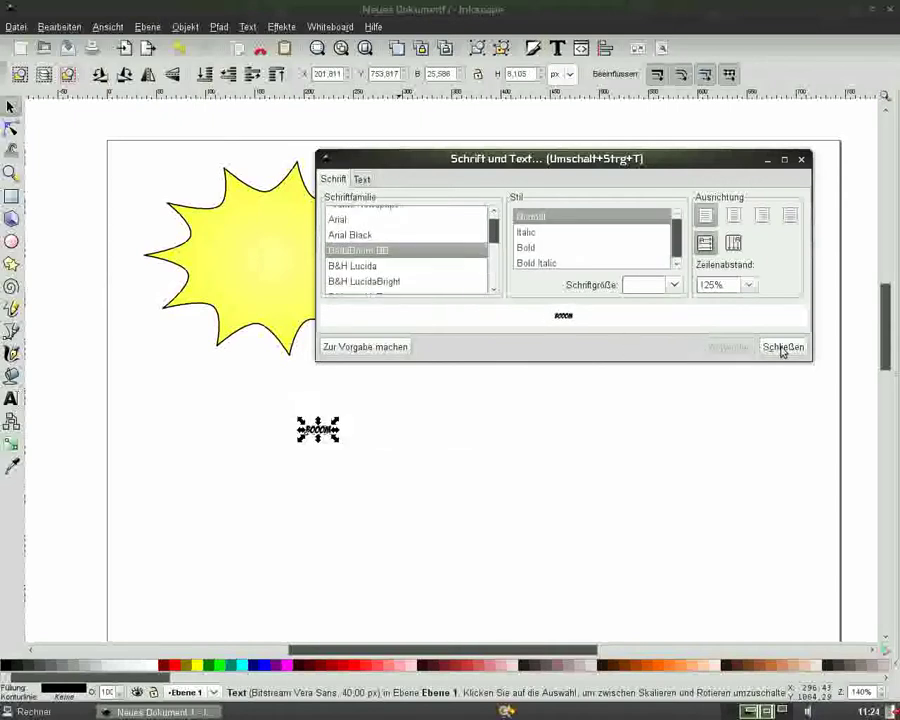
pyautogui.click(780, 347)
# - Scale BOOOM up to about 586.517 × 179.468 px beneath the starburst
pyautogui.press('ctrl')
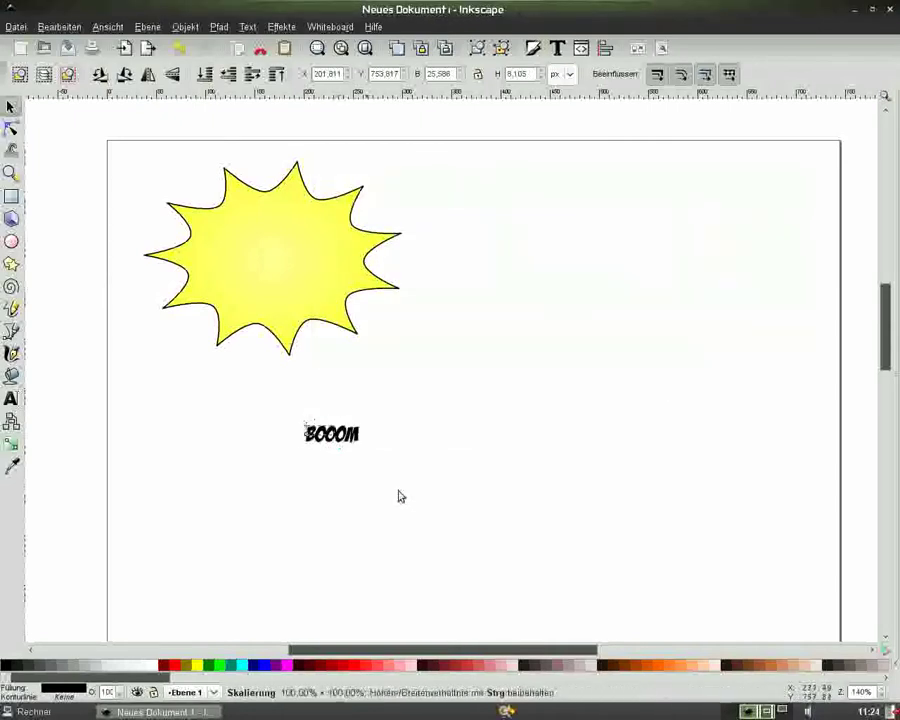
pyautogui.moveTo(337, 445); pyautogui.dragTo(712, 588)
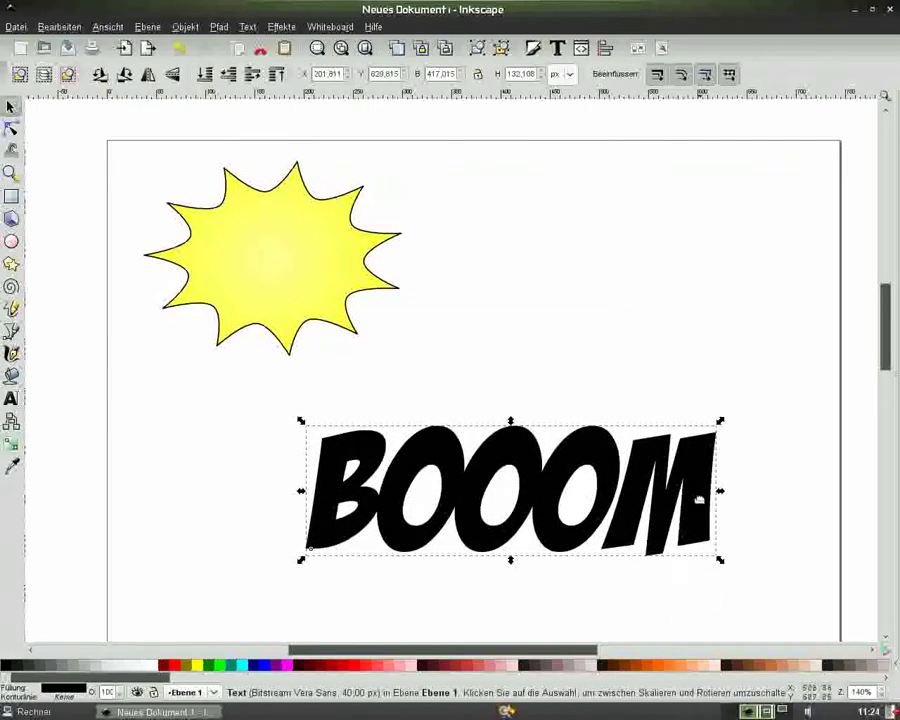
pyautogui.press('-')
pyautogui.moveTo(342, 508)
pyautogui.mouseDown()
pyautogui.moveTo(285, 545)
pyautogui.moveTo(265, 547)
pyautogui.mouseUp()
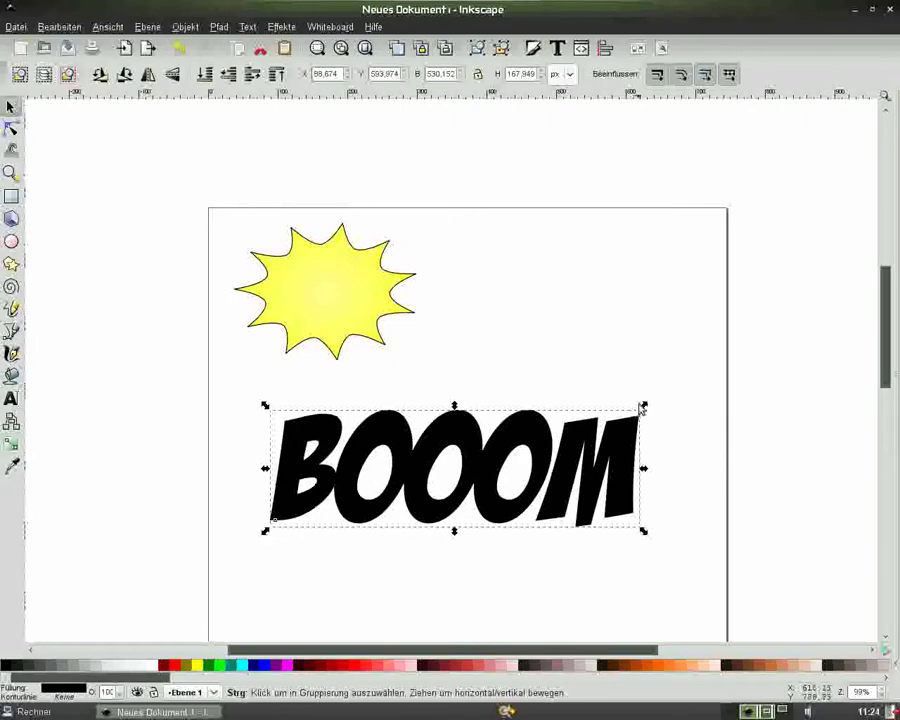
pyautogui.moveTo(644, 410); pyautogui.dragTo(670, 396)
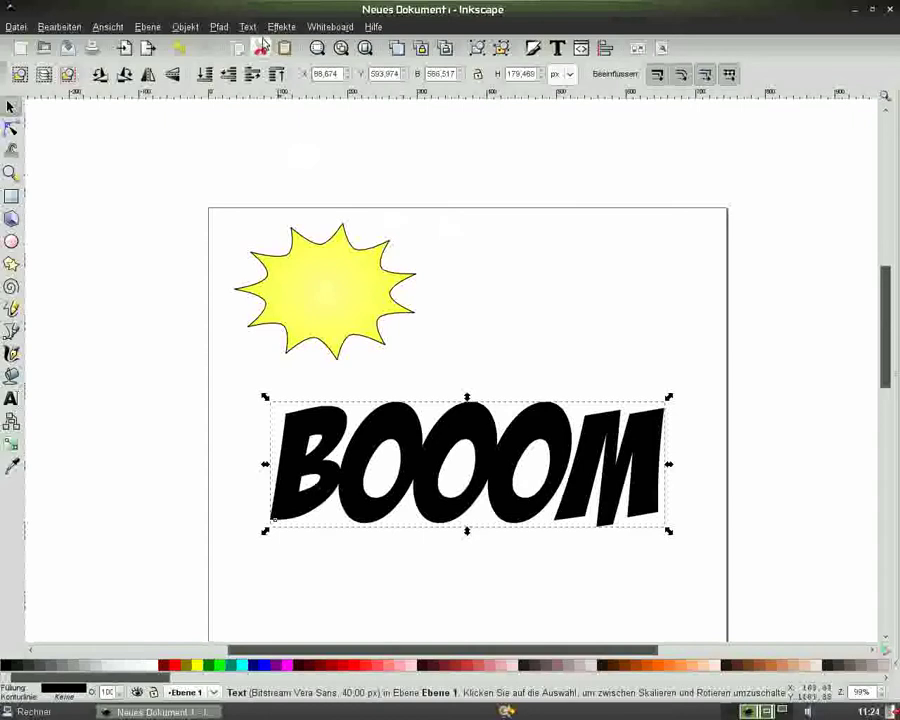
# - Convert the BOOOM text into a path and check its nodes
pyautogui.click(219, 27)
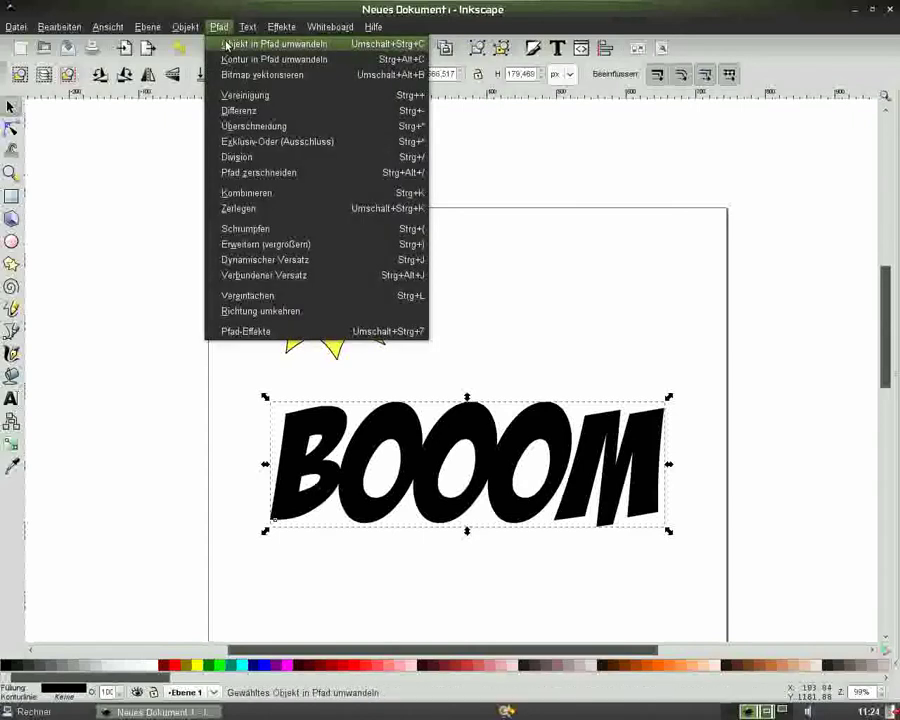
pyautogui.click(227, 45)
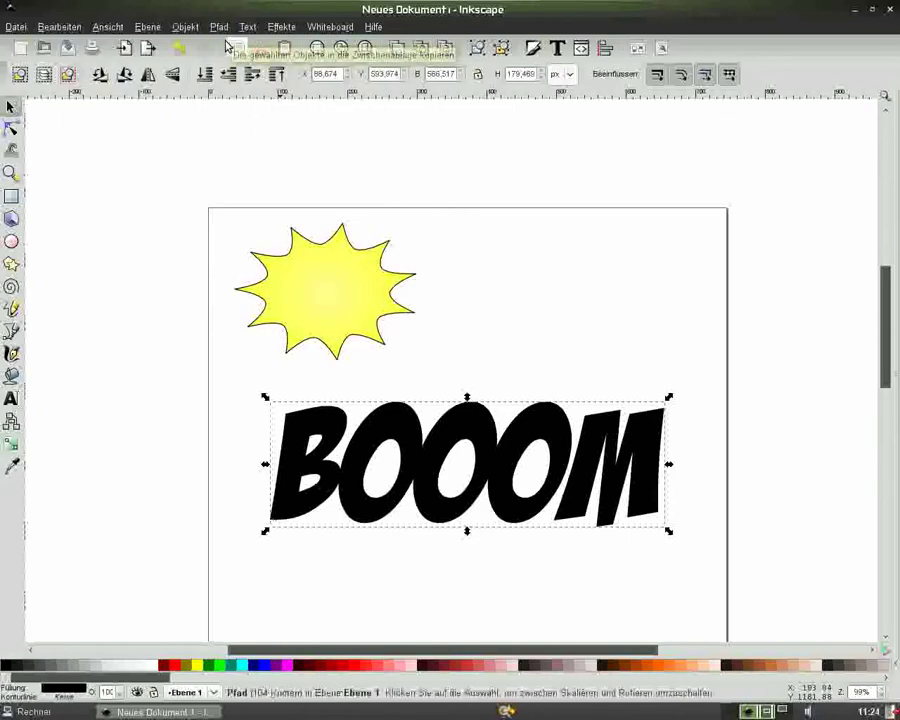
pyautogui.click(12, 130)
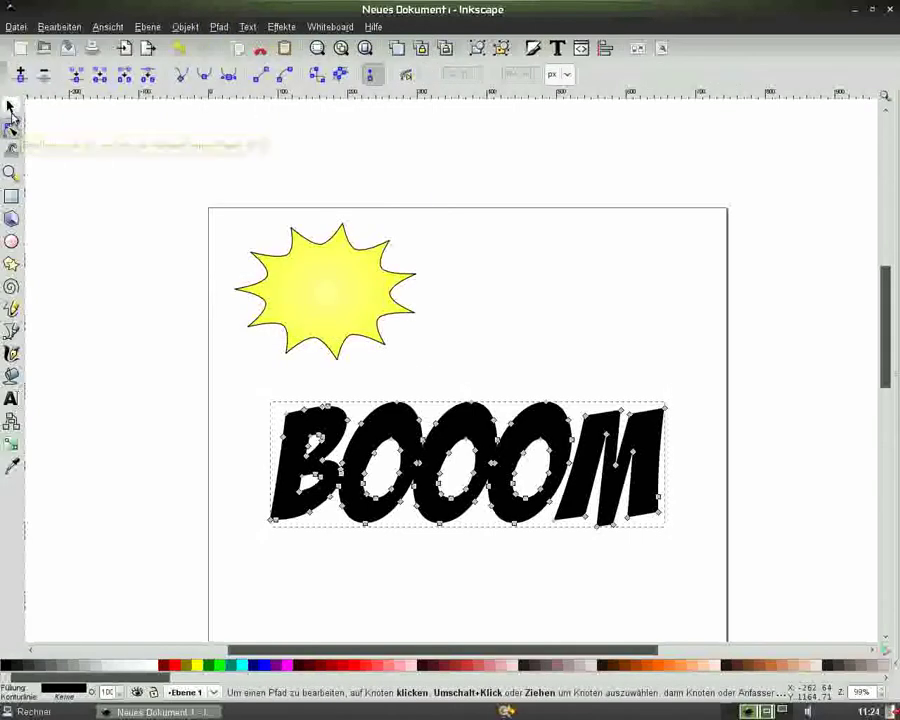
pyautogui.click(10, 107)
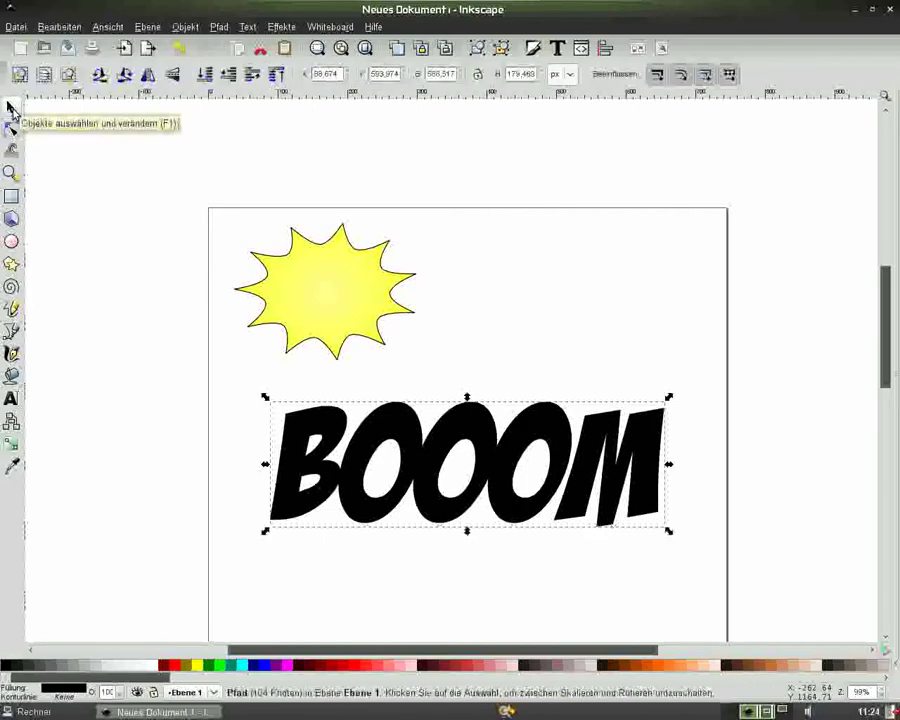
# - Break the BOOOM path apart into ten separate pieces, then deselect them
pyautogui.click(219, 27)
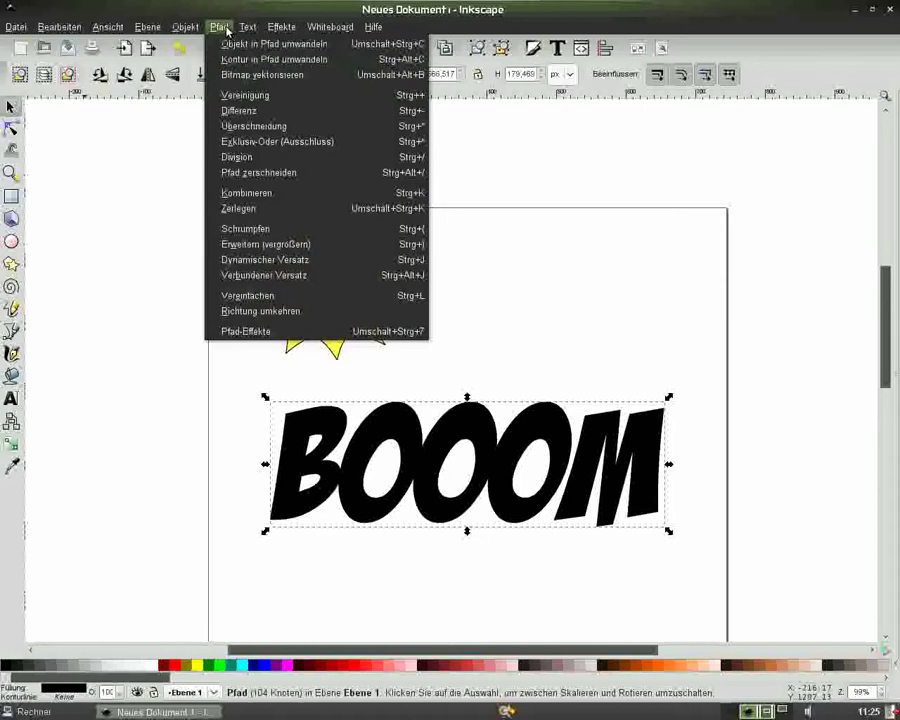
pyautogui.click(242, 208)
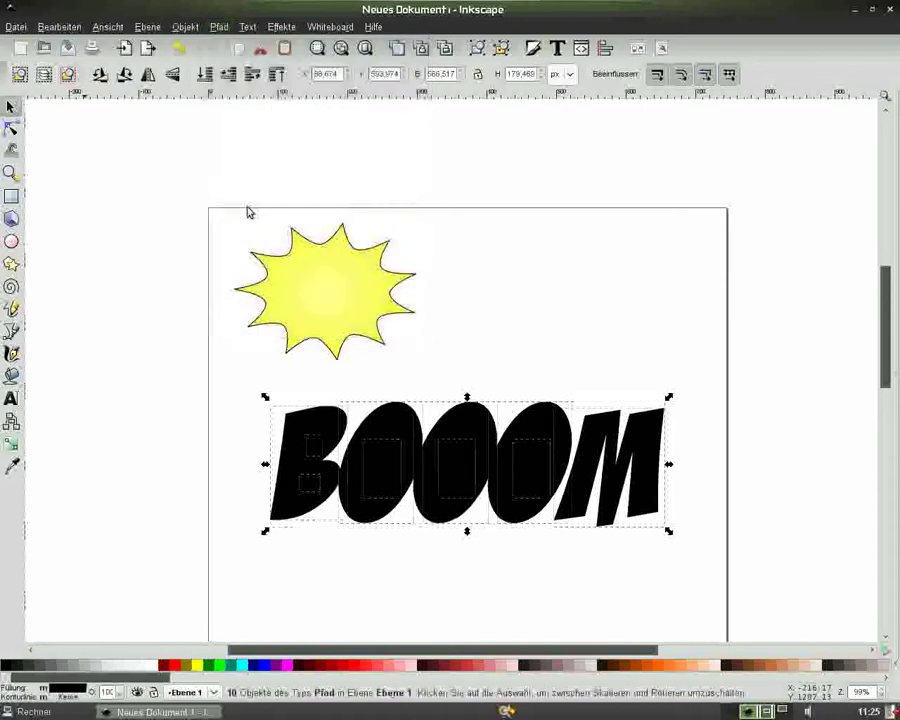
pyautogui.click(600, 280)
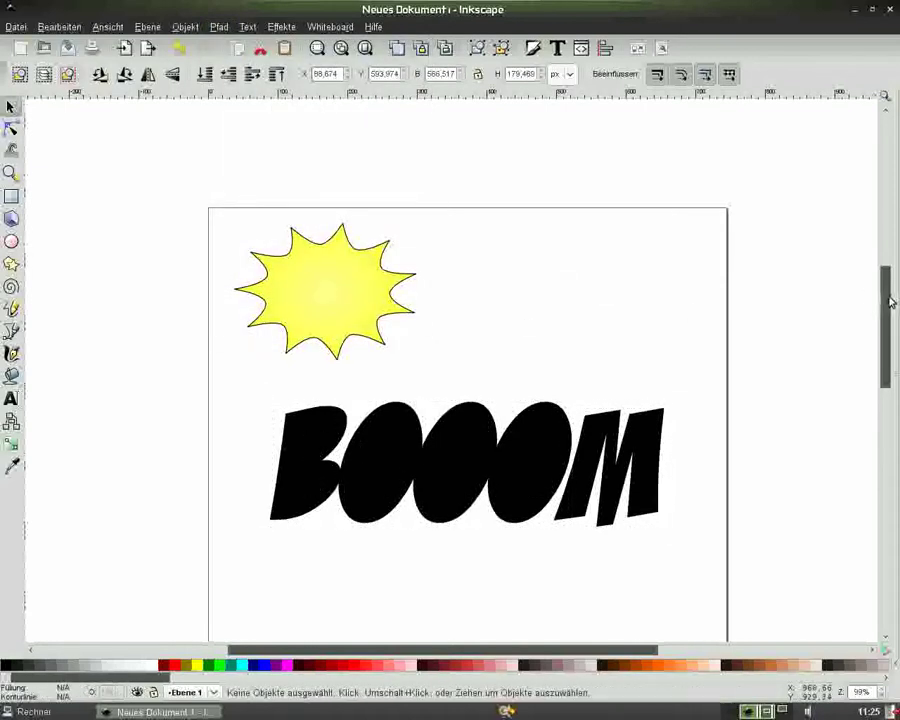
# - Fill the third O's inner piece red and subtract it from the O
pyautogui.scroll(-2, 886, 300)
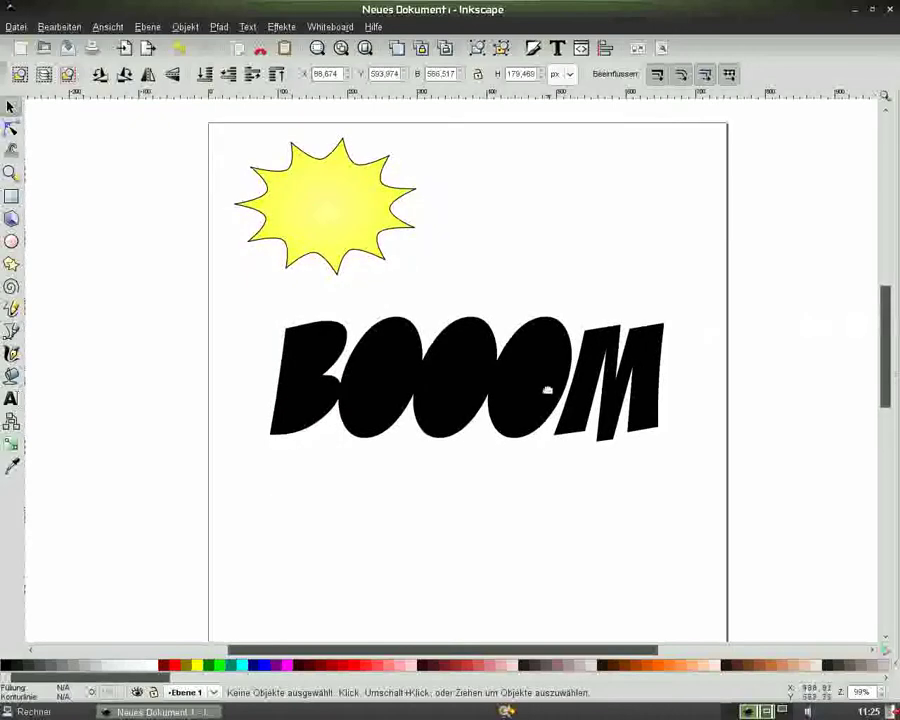
pyautogui.click(538, 385)
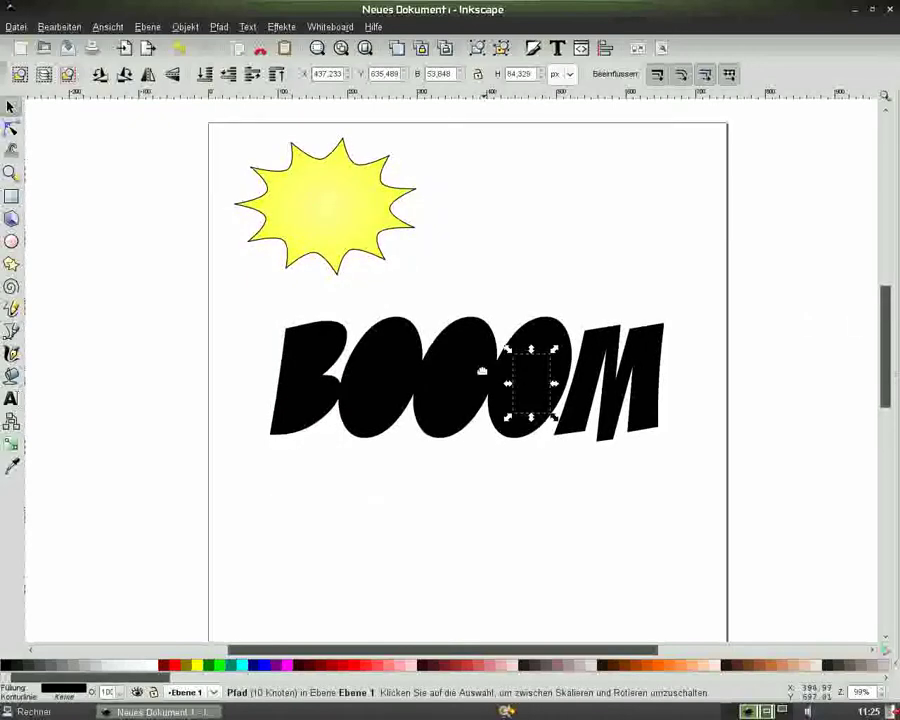
pyautogui.click(367, 665)
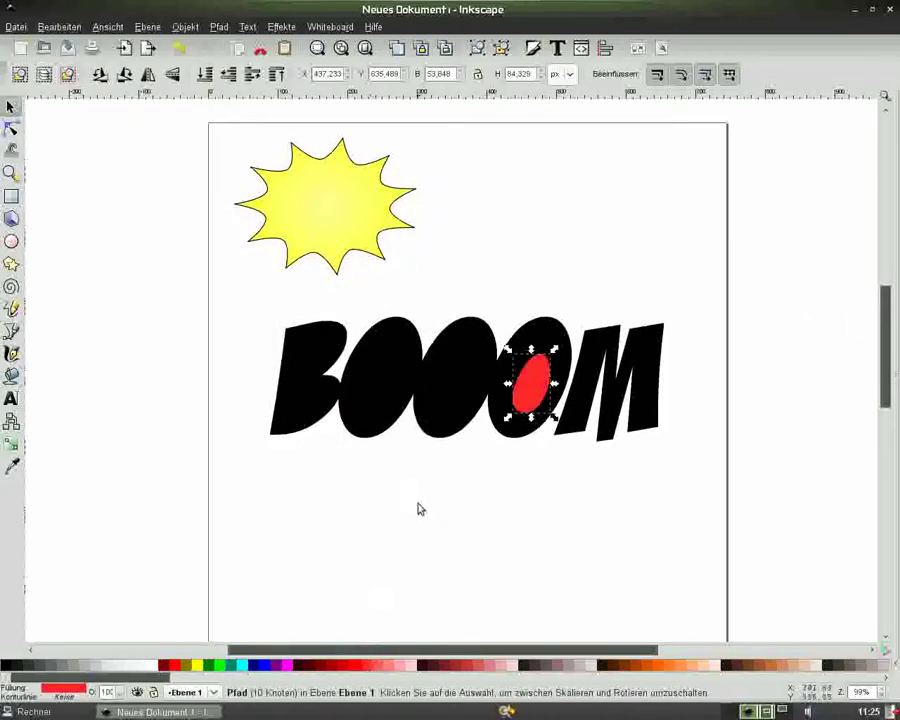
pyautogui.click(433, 497)
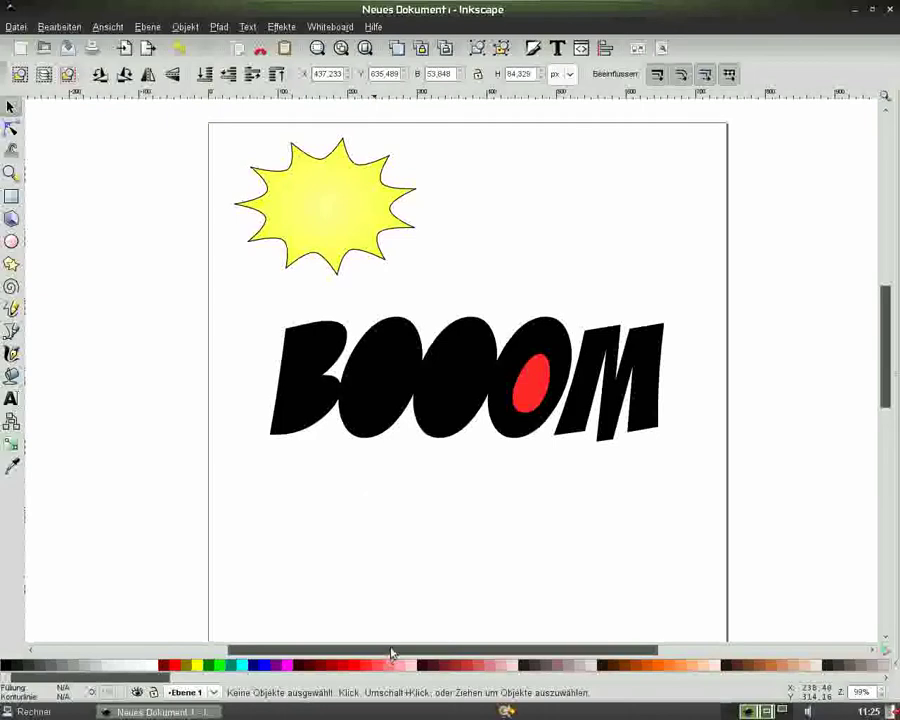
pyautogui.click(528, 376)
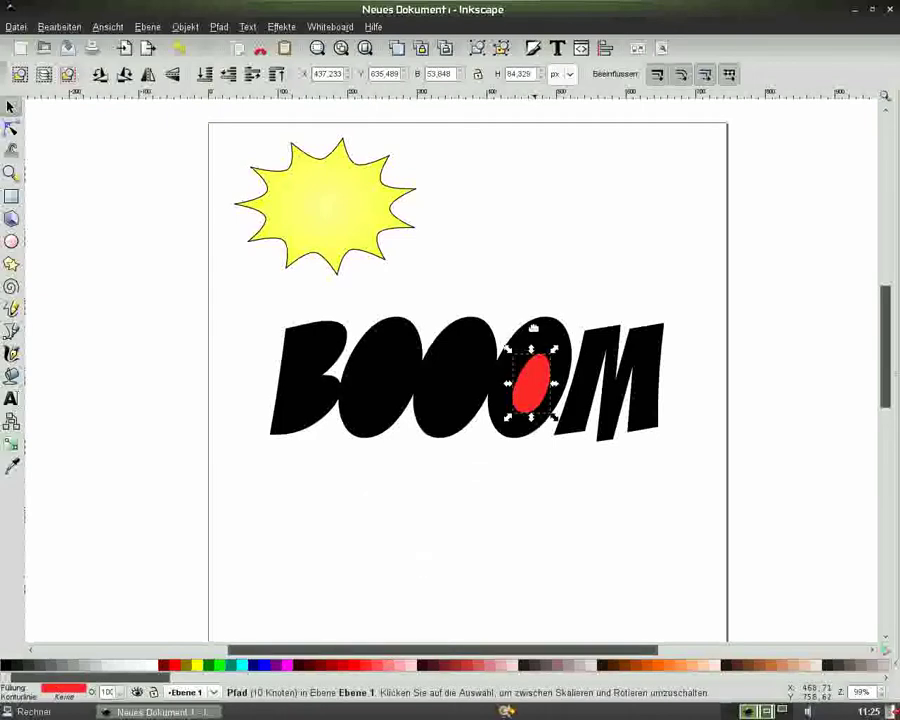
pyautogui.keyDown('shift'); pyautogui.click(533, 328); pyautogui.keyUp('shift')
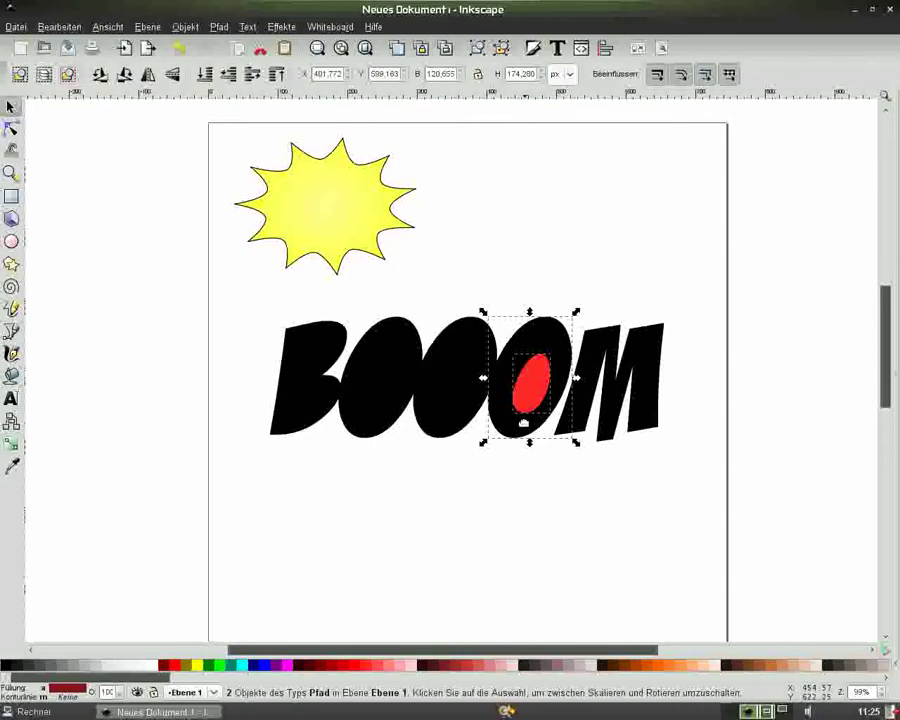
pyautogui.click(219, 26)
pyautogui.click(252, 111)
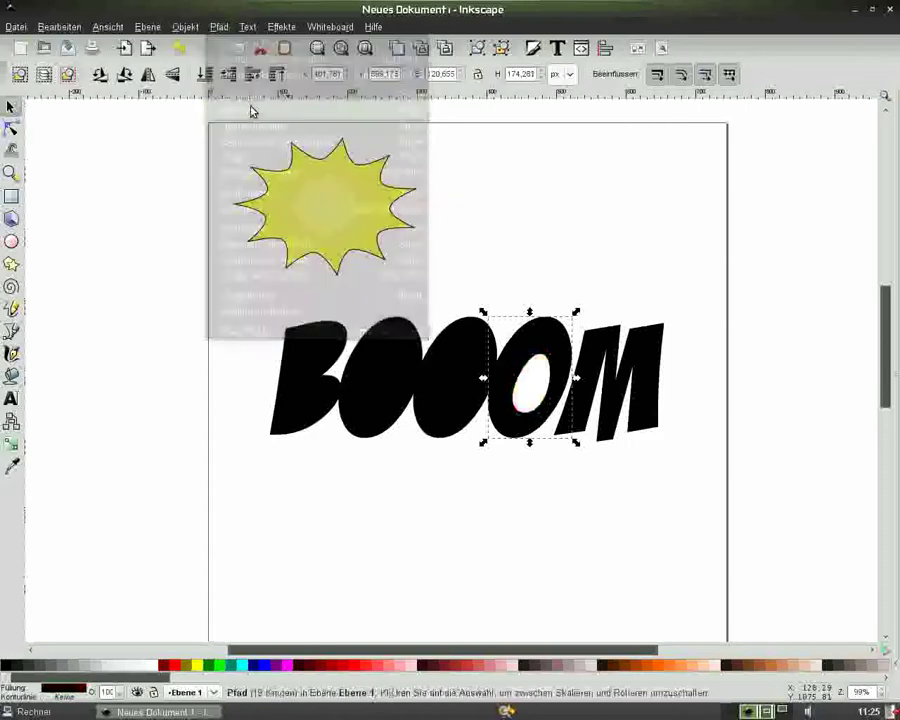
# - Pair the remaining O hole shapes with their letters and cut the second O's counter out
pyautogui.click(442, 374)
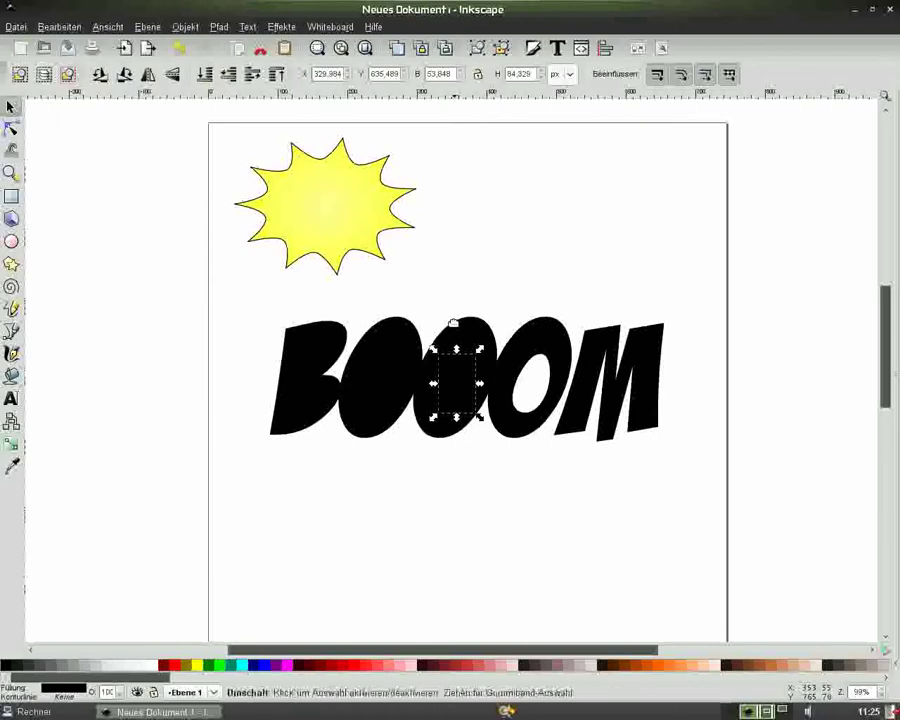
pyautogui.click(452, 323)
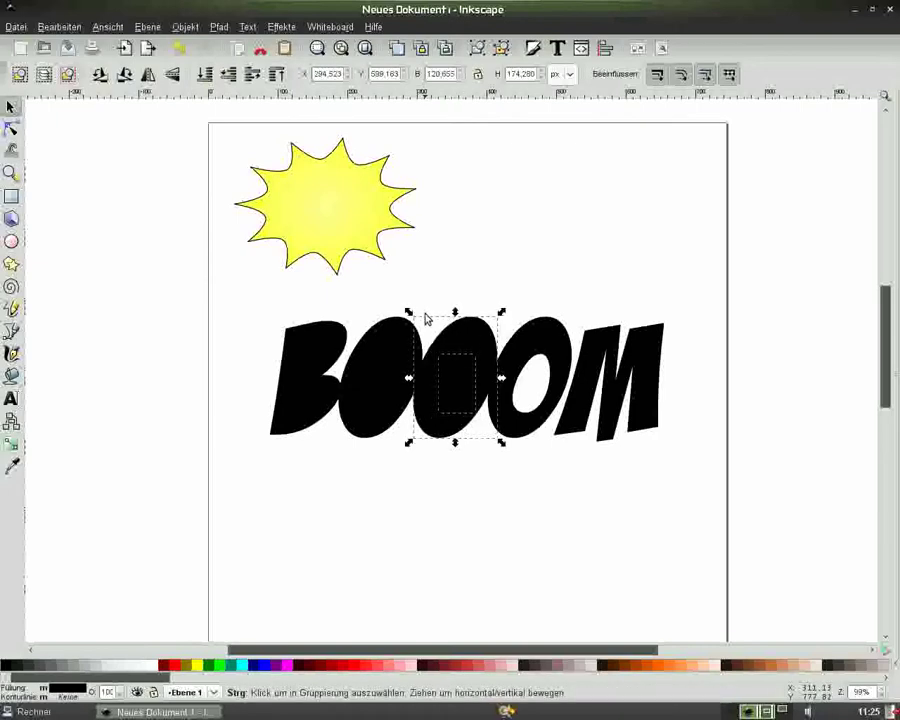
pyautogui.click(368, 381)
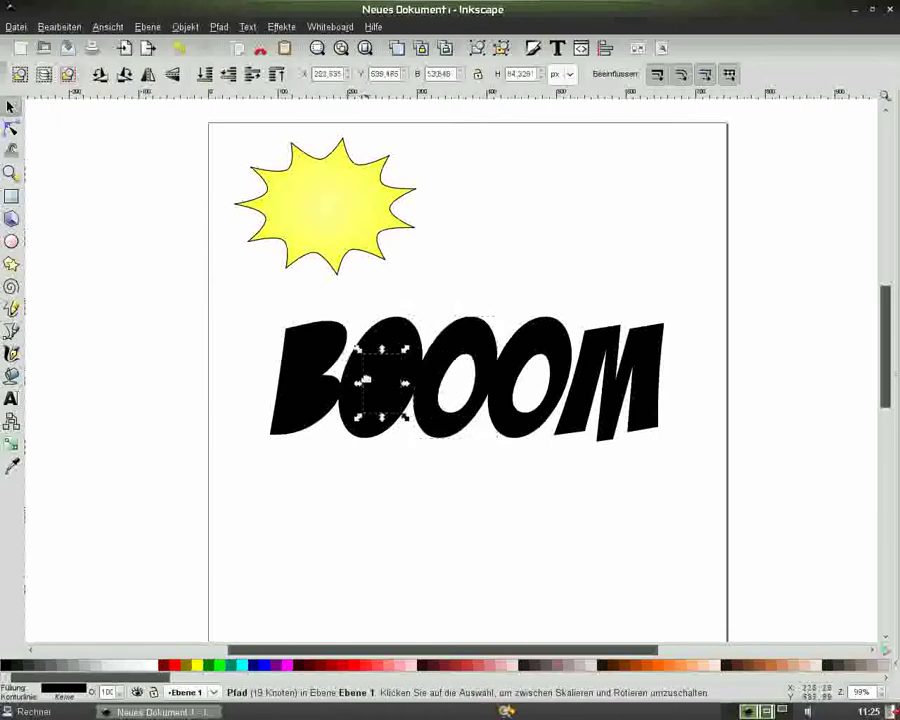
pyautogui.click(392, 336)
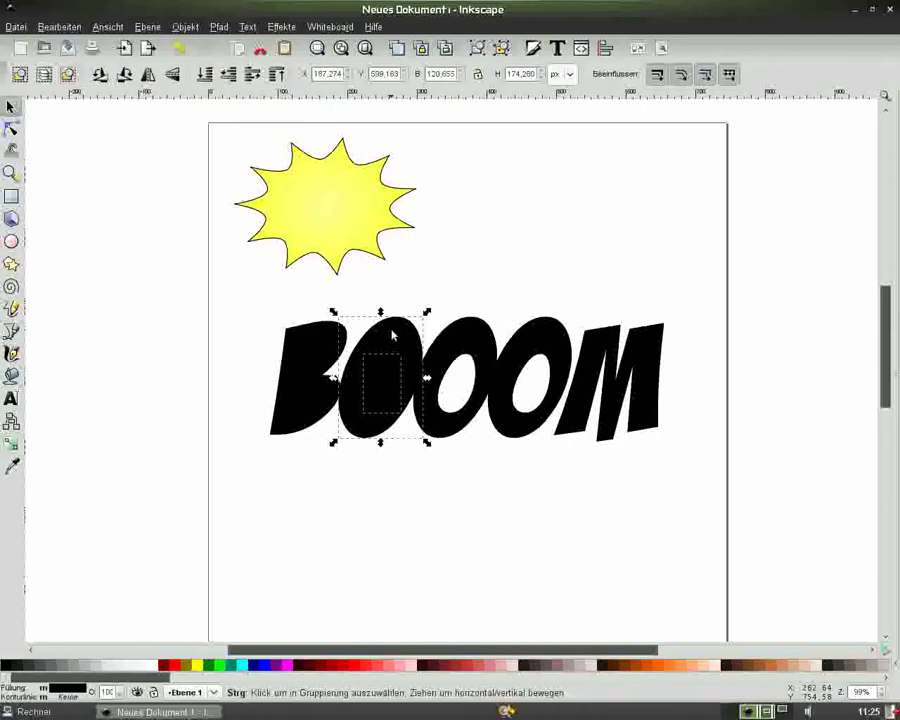
pyautogui.hotkey('ctrl', 'k')
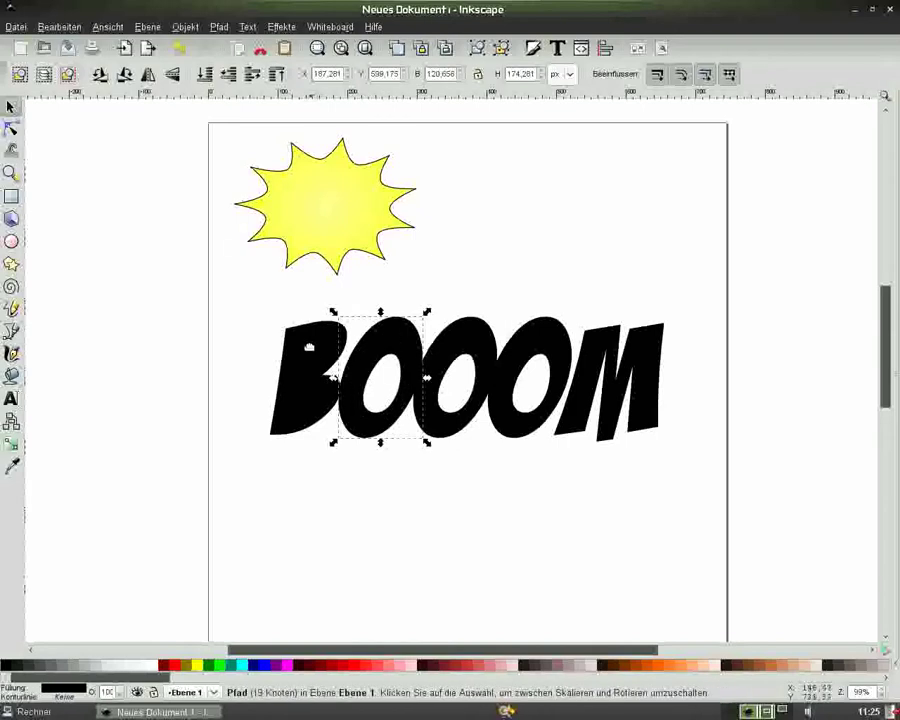
# - Cut the upper and lower holes out of the B
pyautogui.click(306, 350)
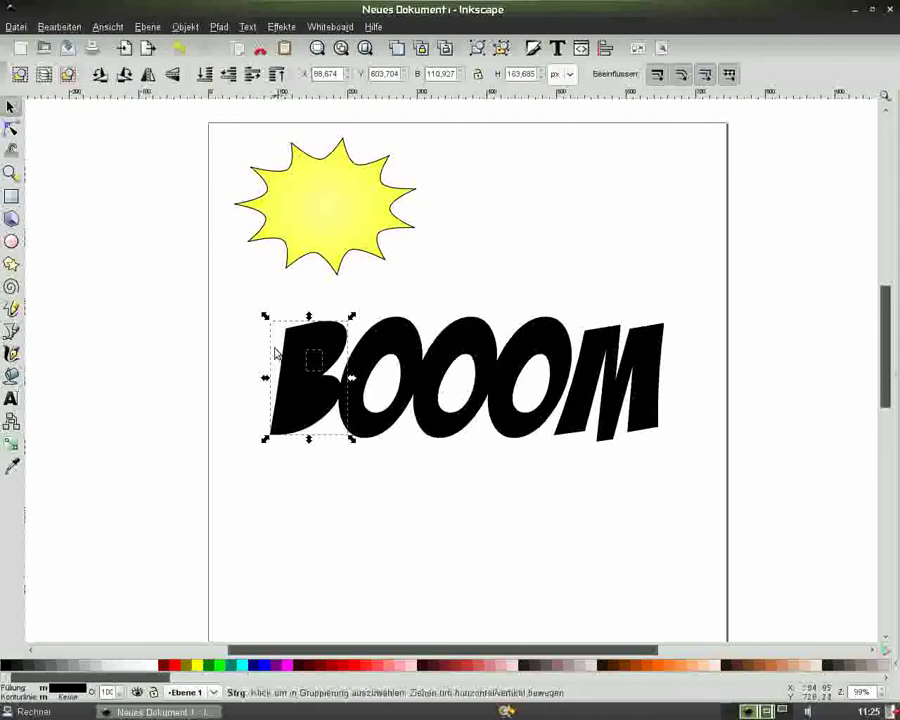
pyautogui.hotkey('ctrl', 'k')
pyautogui.click(302, 405)
pyautogui.keyDown('shift'); pyautogui.click(285, 372); pyautogui.keyUp('shift')
pyautogui.hotkey('ctrl', '+')
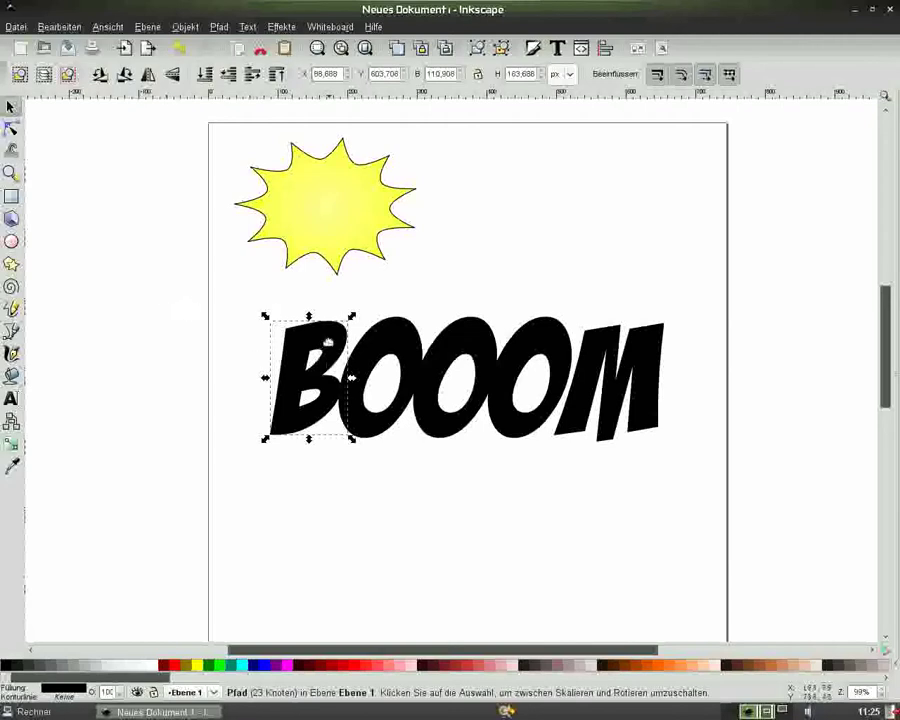
# - Drag the B and first O left, the M and last O right, and nudge the middle O
pyautogui.moveTo(328, 343); pyautogui.dragTo(163, 343)
pyautogui.moveTo(360, 345); pyautogui.dragTo(292, 345)
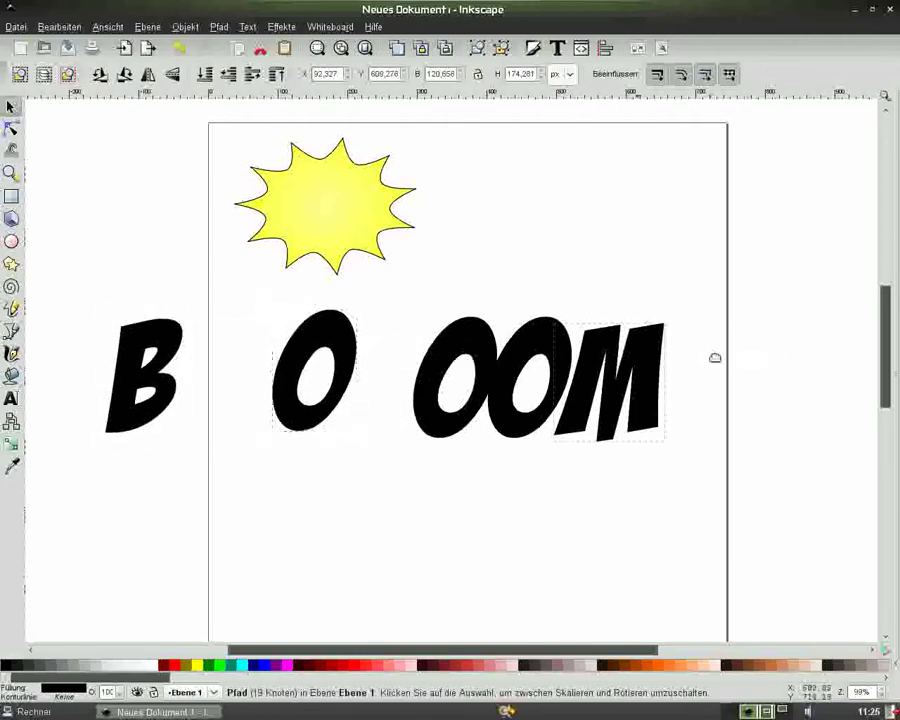
pyautogui.moveTo(626, 355); pyautogui.dragTo(799, 355)
pyautogui.moveTo(582, 336); pyautogui.dragTo(684, 344)
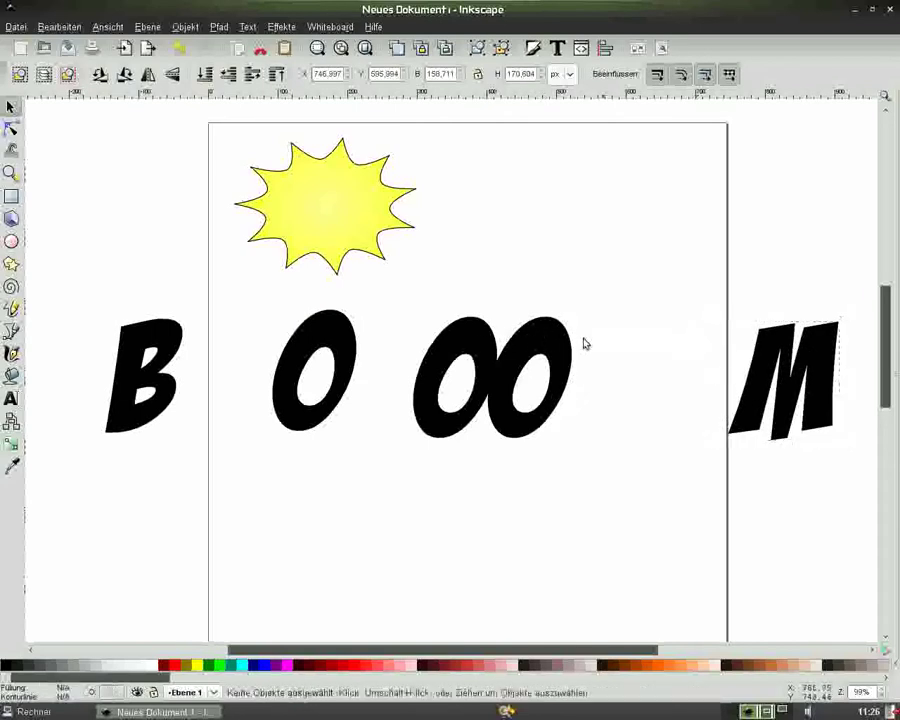
pyautogui.moveTo(545, 356); pyautogui.dragTo(680, 340)
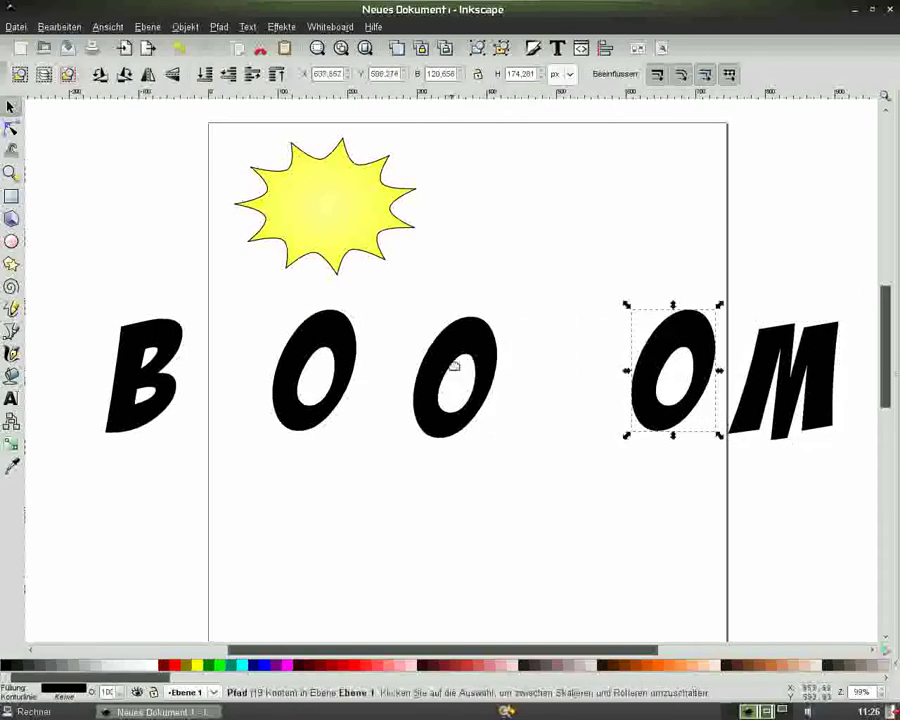
pyautogui.moveTo(451, 381); pyautogui.dragTo(472, 382)
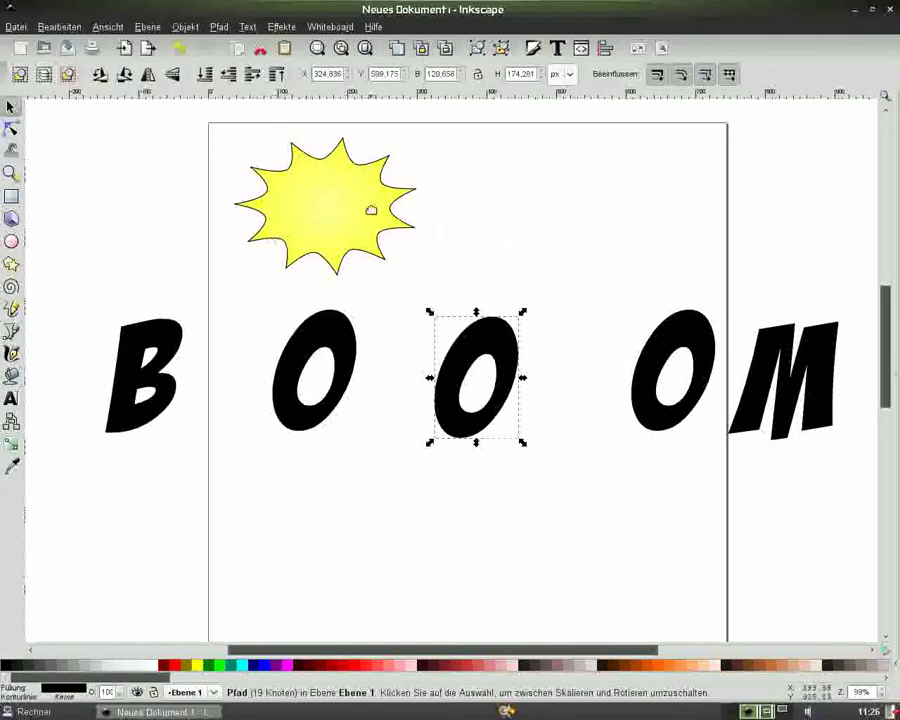
# - Rotate the middle O upright and outset it three times to thicken it
pyautogui.click(518, 325)
pyautogui.moveTo(522, 313); pyautogui.dragTo(502, 307)
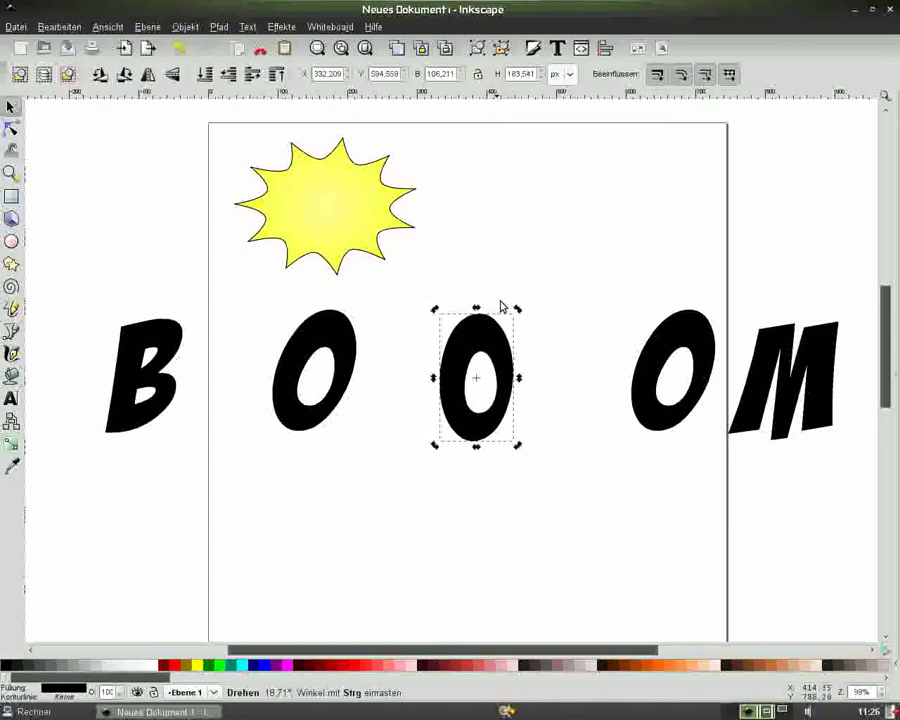
pyautogui.click(530, 265)
pyautogui.click(473, 335)
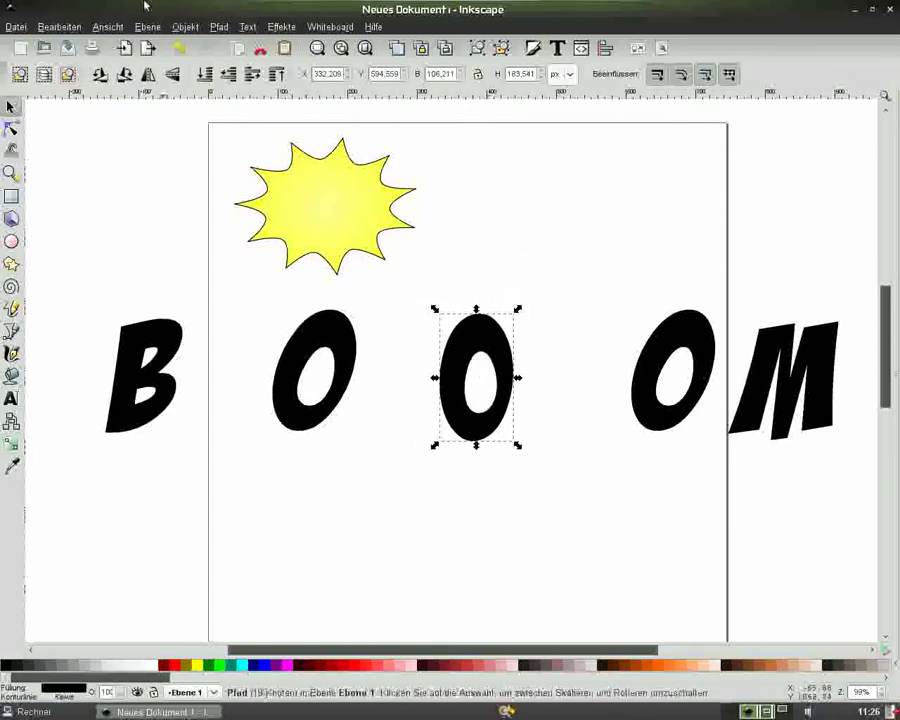
pyautogui.click(216, 28)
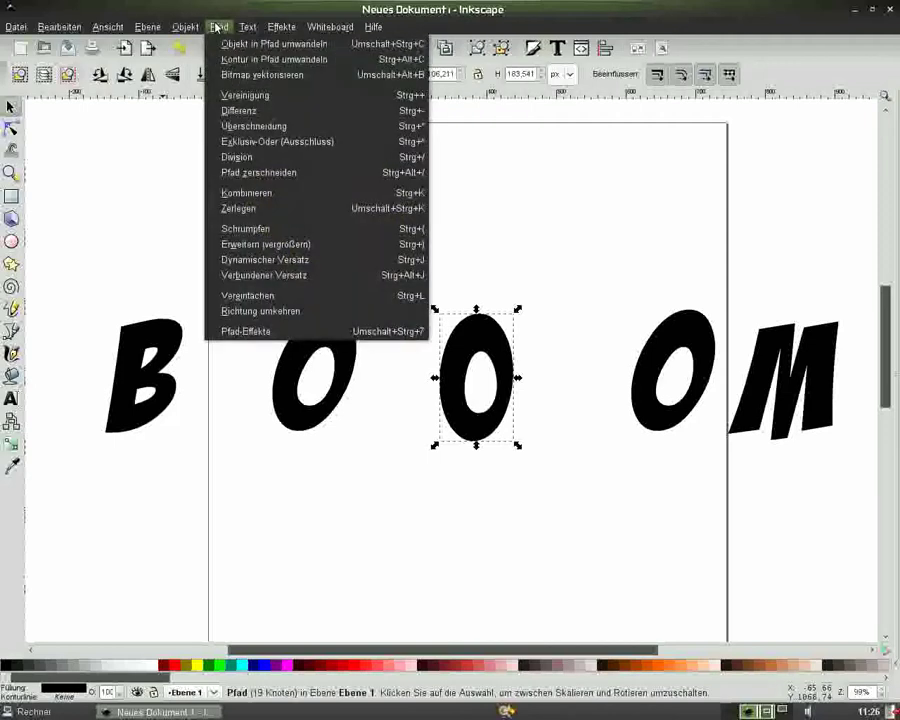
pyautogui.click(263, 247)
pyautogui.click(216, 27)
pyautogui.click(244, 244)
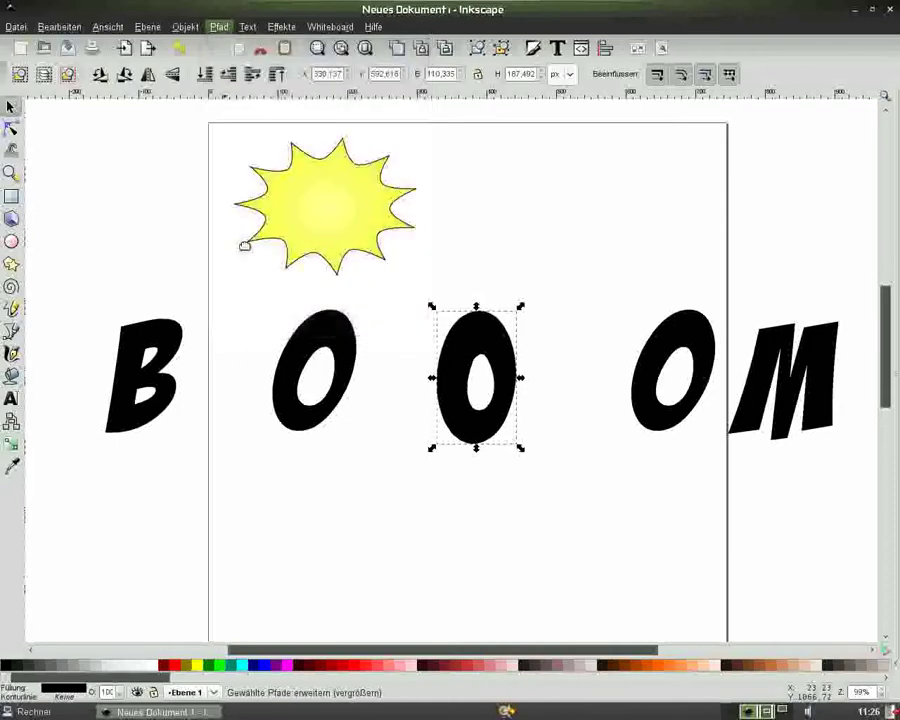
pyautogui.click(216, 27)
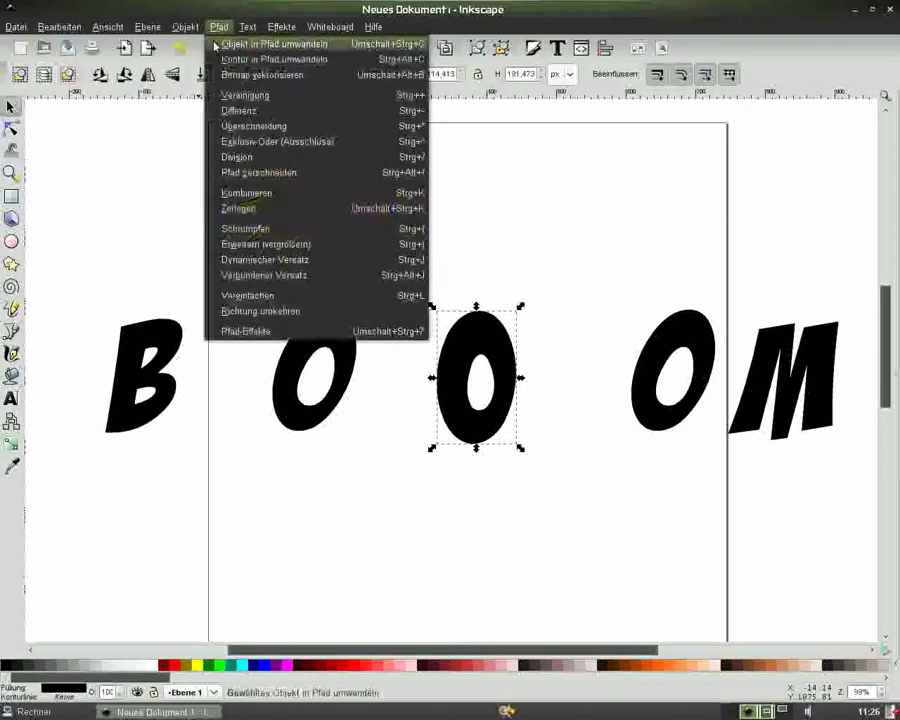
pyautogui.click(245, 246)
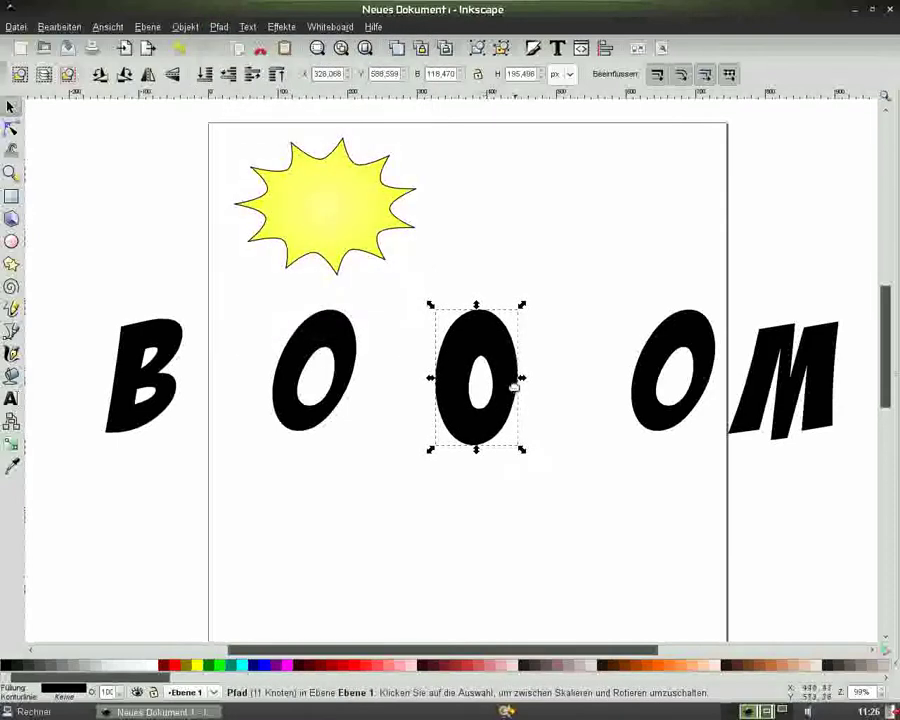
# - Stretch the middle O wider and taller to about 143.724 × 210.648 px
pyautogui.moveTo(522, 380); pyautogui.dragTo(540, 383)
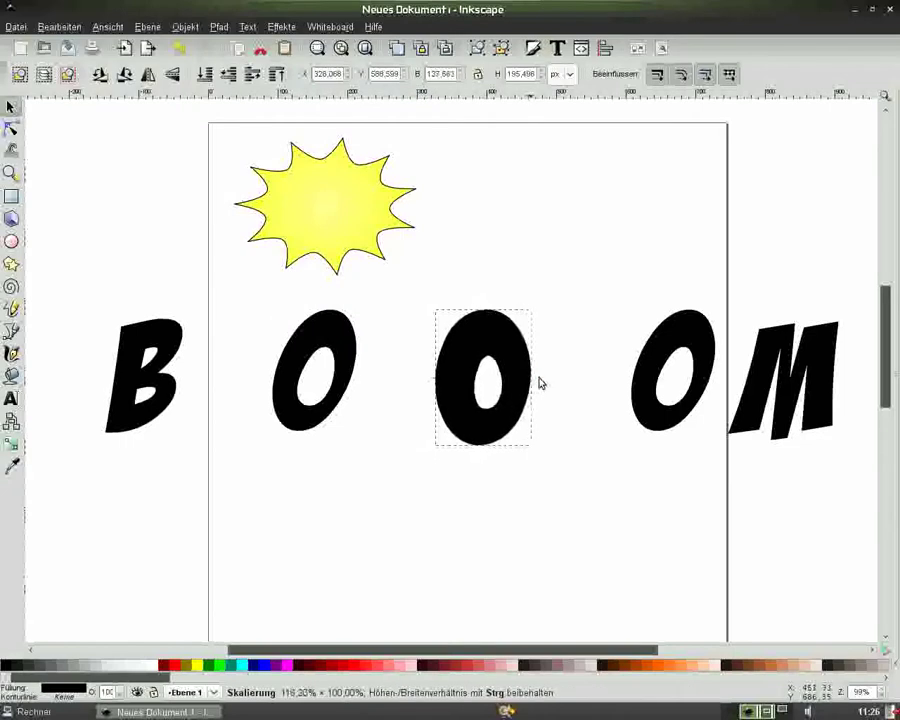
pyautogui.moveTo(539, 383); pyautogui.dragTo(541, 383)
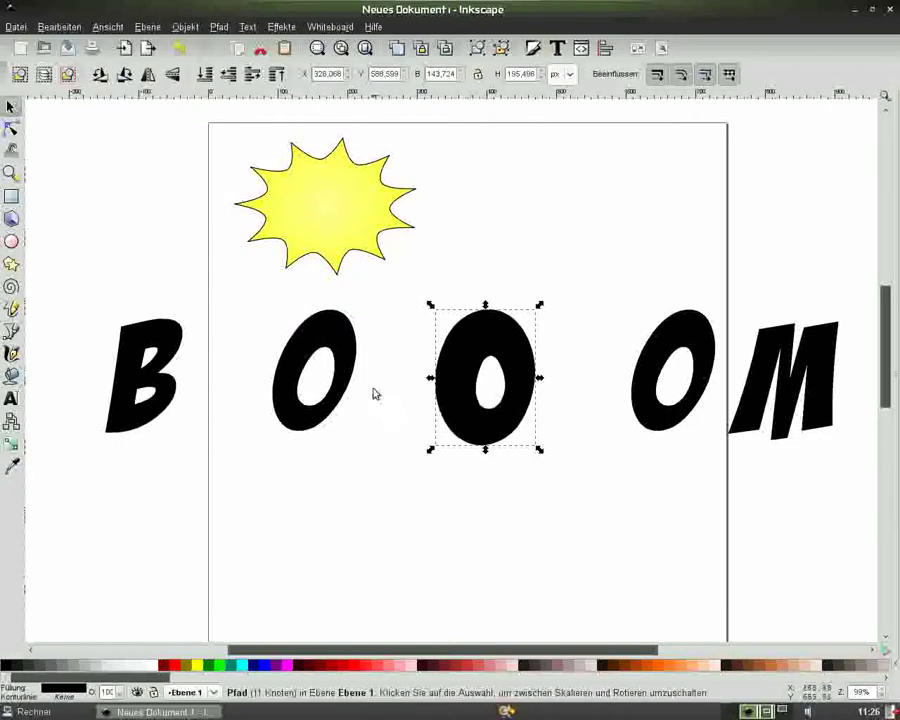
pyautogui.press('Escape')
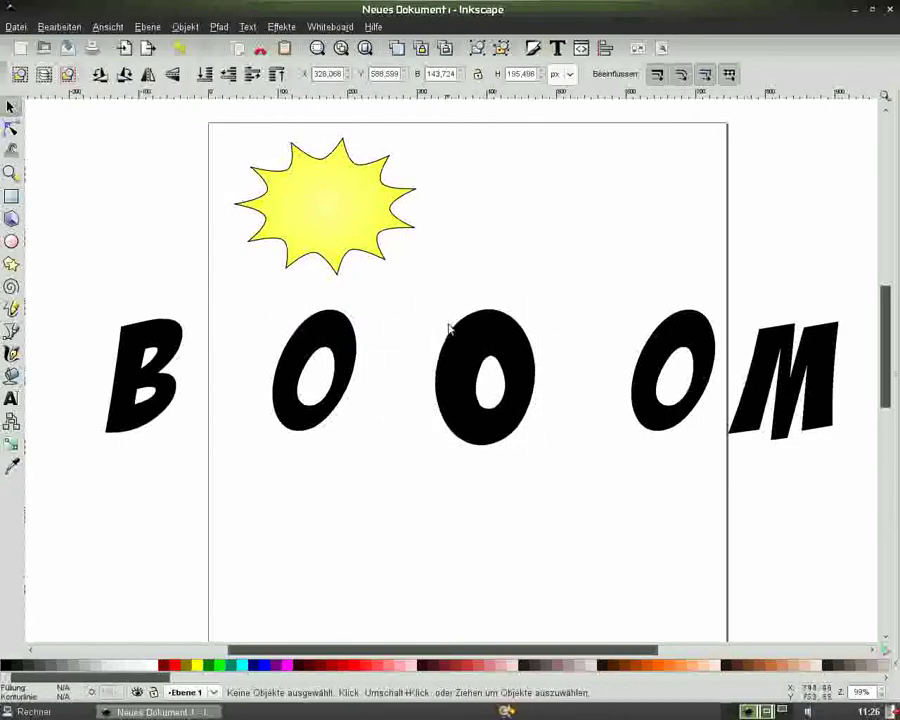
pyautogui.click(450, 328)
pyautogui.moveTo(484, 306); pyautogui.dragTo(486, 295)
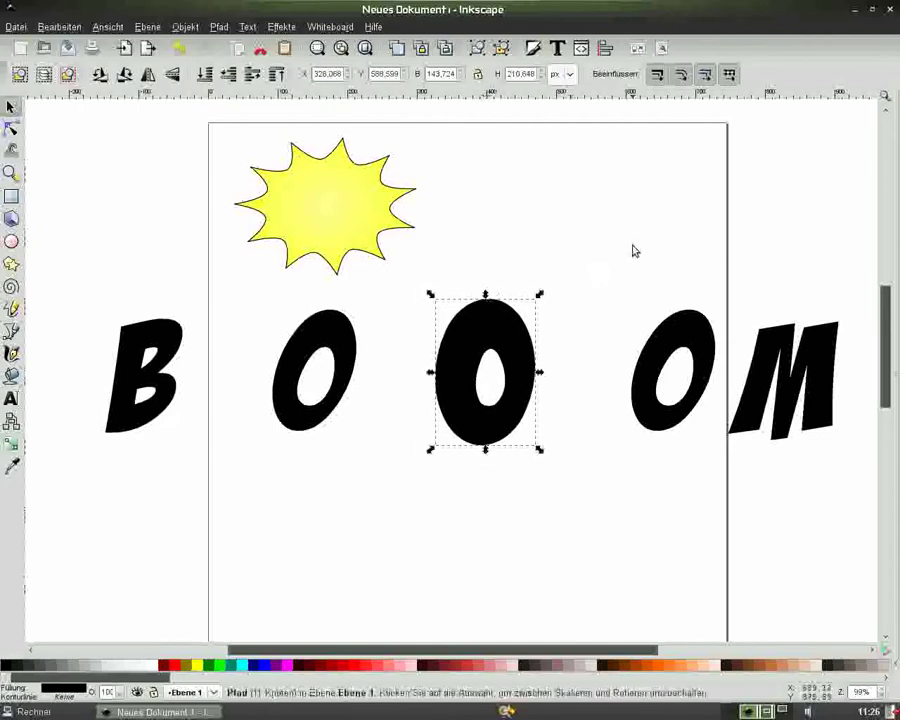
pyautogui.press('Escape')
pyautogui.click(662, 345)
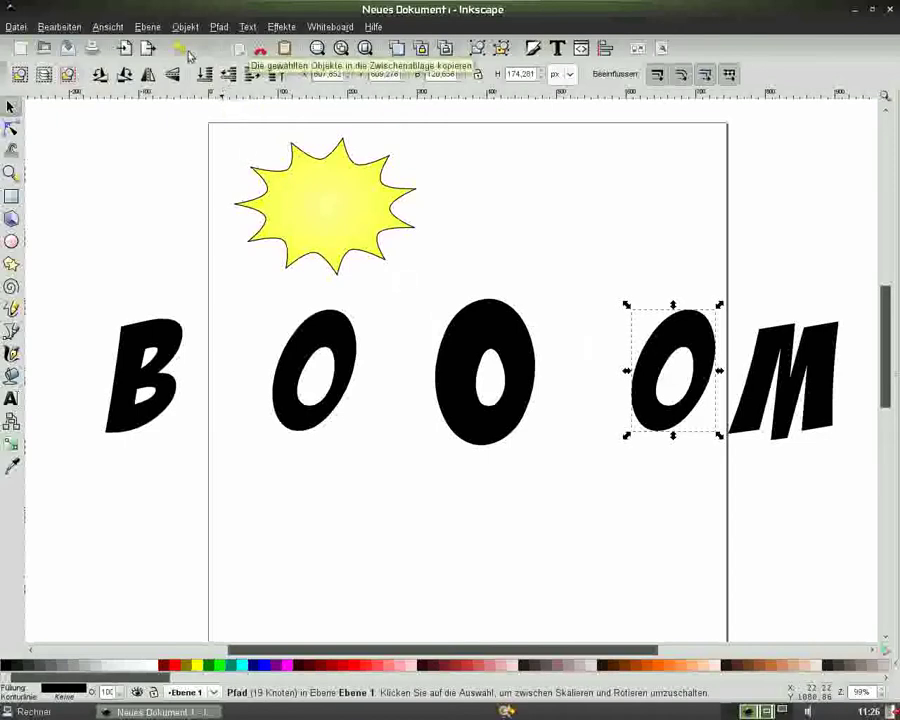
# - Mirror the right O, rotate it upright and move it onto the middle O
pyautogui.click(148, 76)
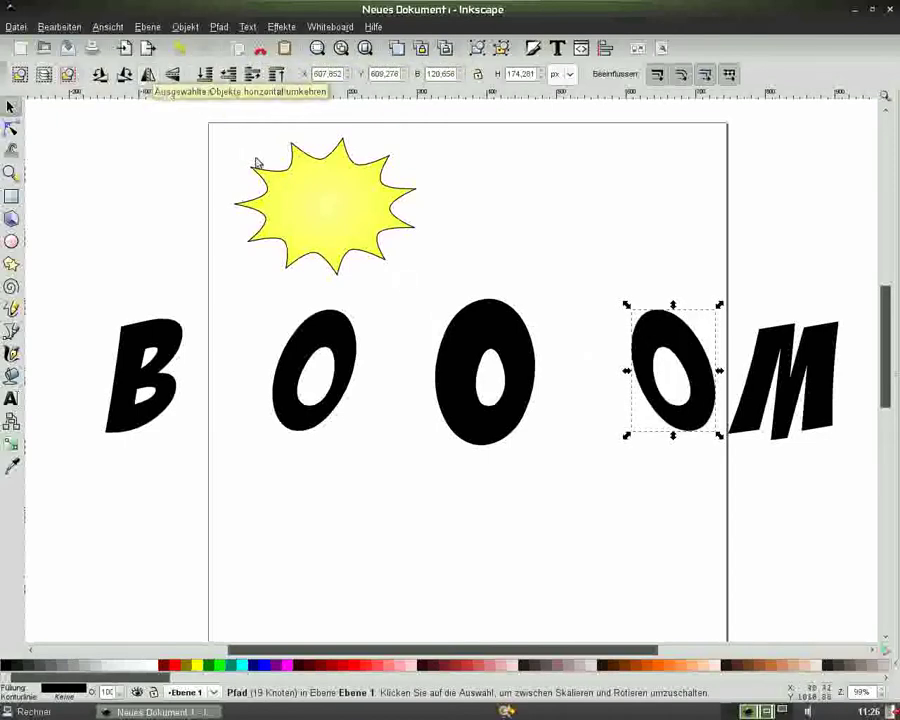
pyautogui.moveTo(700, 360); pyautogui.dragTo(654, 360)
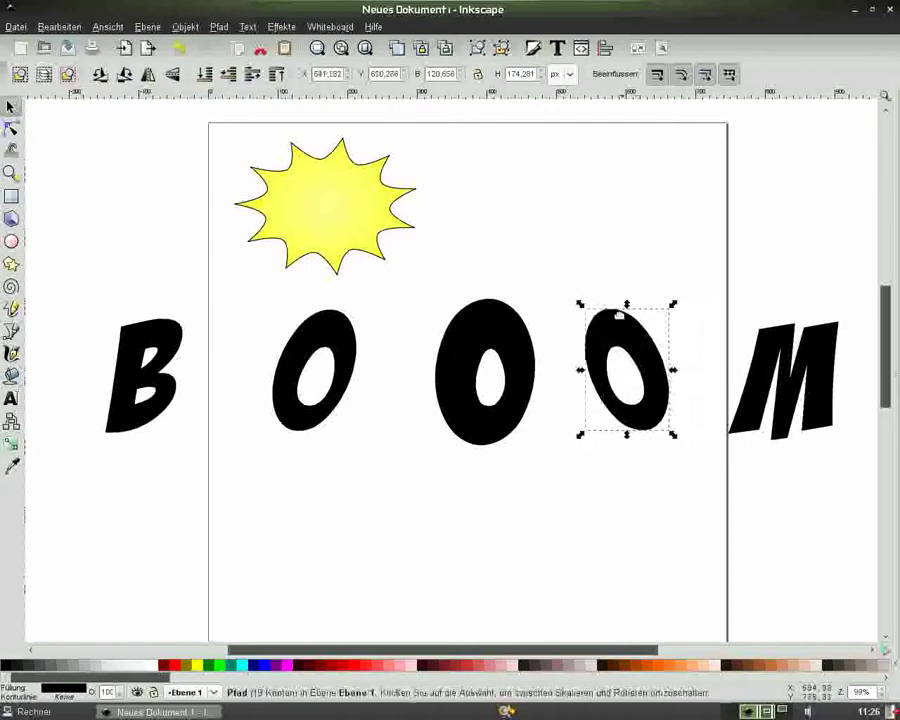
pyautogui.moveTo(671, 306); pyautogui.dragTo(697, 349)
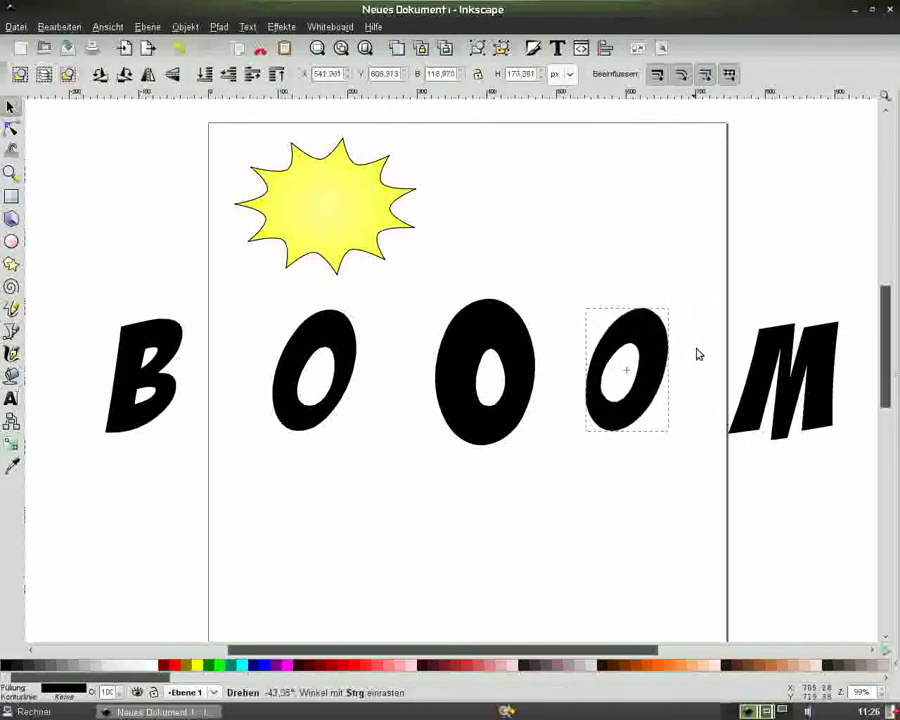
pyautogui.moveTo(697, 349); pyautogui.dragTo(686, 350)
pyautogui.moveTo(628, 322); pyautogui.dragTo(574, 354)
# - Tilt the left O and place it right beside the other Os
pyautogui.click(305, 318)
pyautogui.click(315, 316)
pyautogui.moveTo(360, 308); pyautogui.dragTo(309, 301)
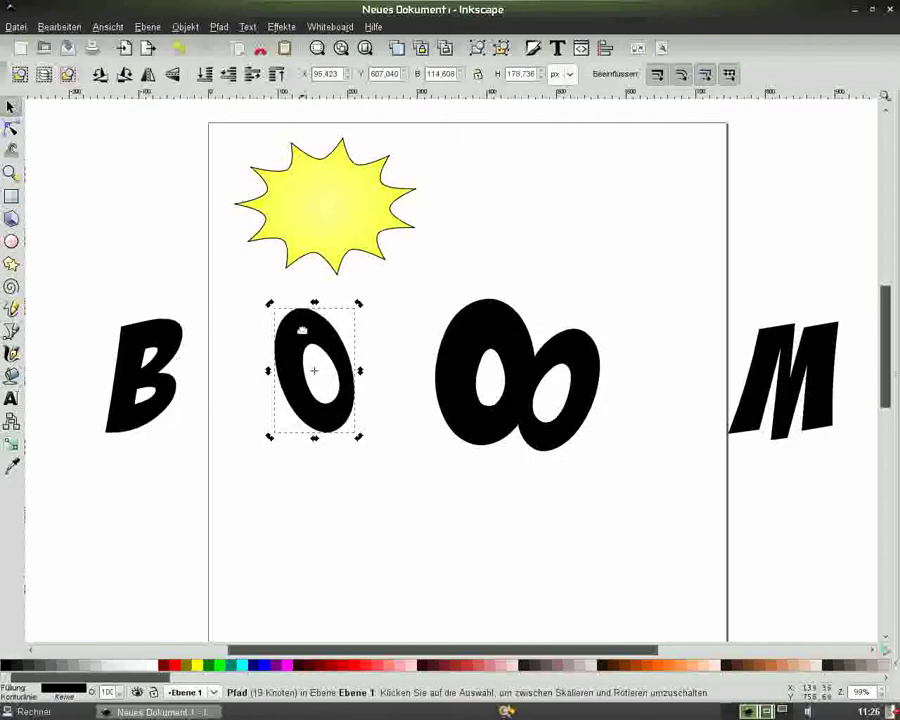
pyautogui.moveTo(300, 328); pyautogui.dragTo(393, 352)
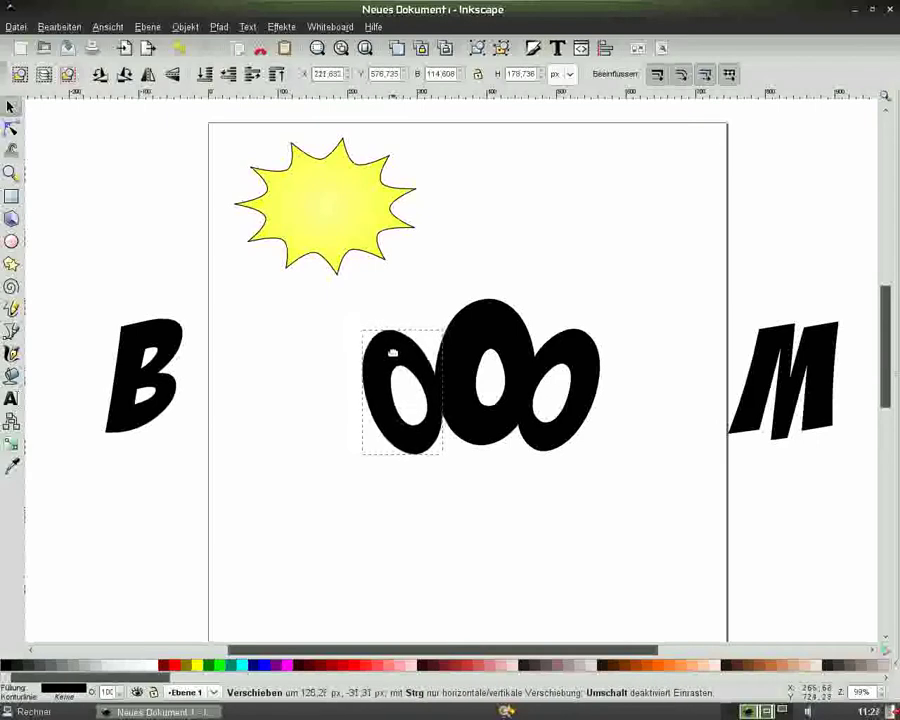
pyautogui.moveTo(393, 352); pyautogui.dragTo(398, 352)
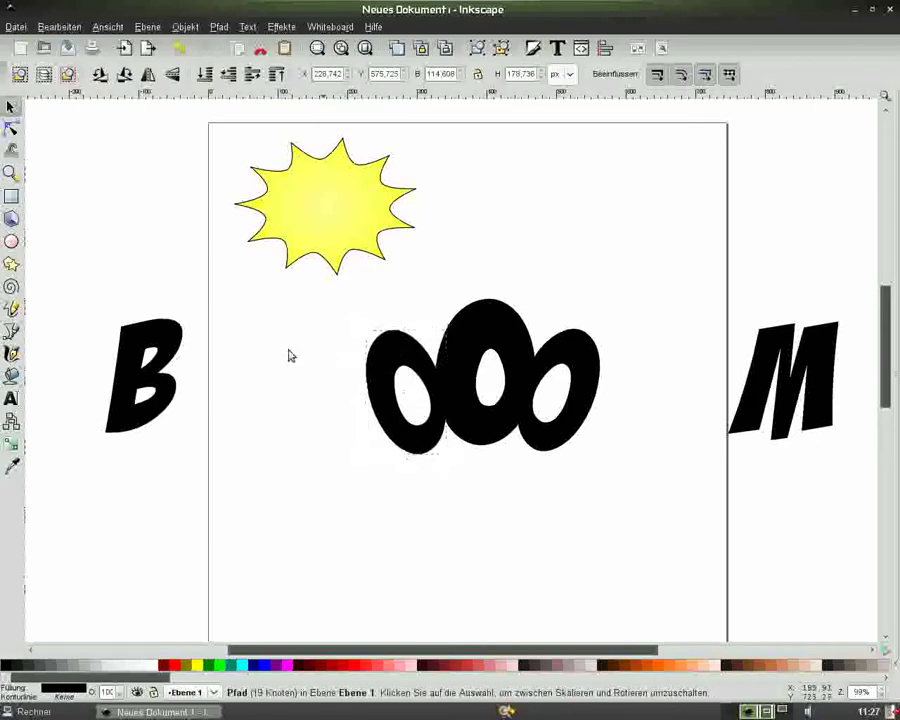
# - Move the B toward the Os, tilt it, and push it against the first O
pyautogui.click(340, 356)
pyautogui.moveTo(156, 340)
pyautogui.mouseDown()
pyautogui.moveTo(313, 392)
pyautogui.moveTo(314, 360)
pyautogui.mouseUp()
pyautogui.click(341, 370)
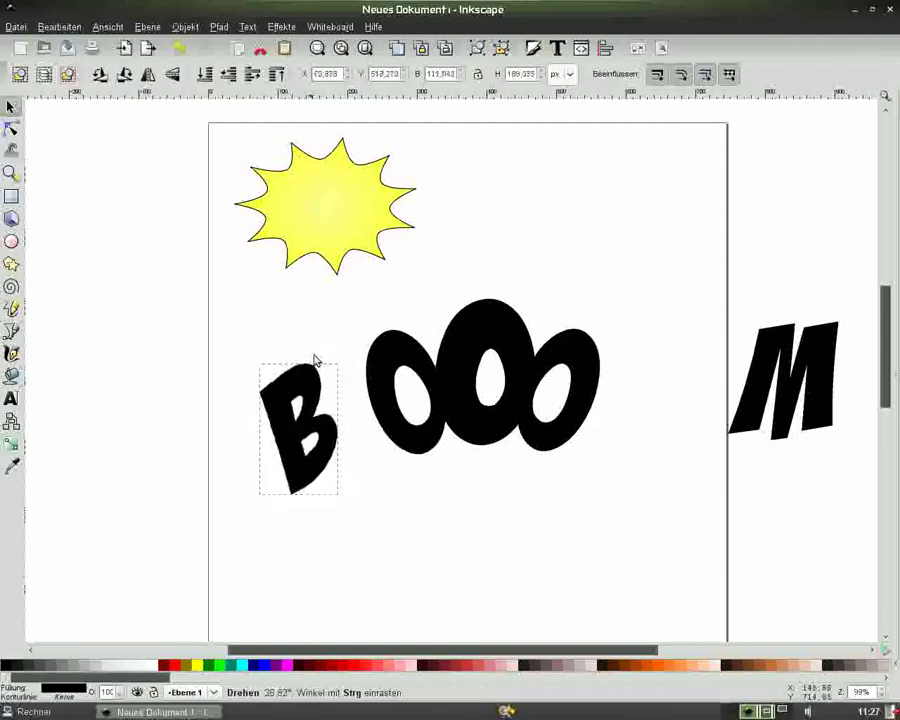
pyautogui.click(268, 327)
pyautogui.moveTo(309, 434); pyautogui.dragTo(368, 443)
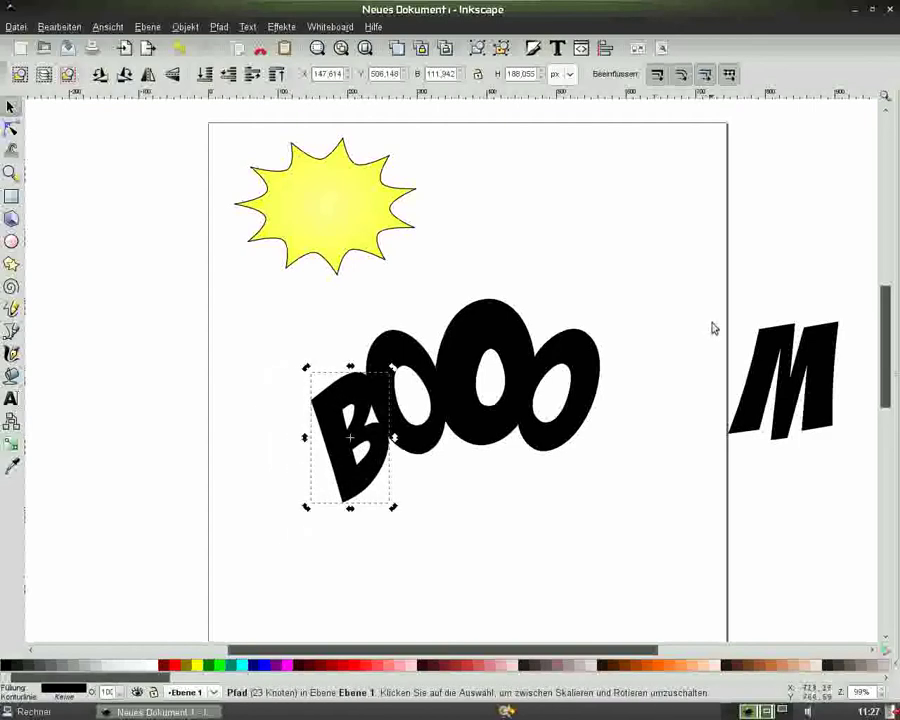
# - Move the M beside the last O and tilt it to overlap in the arch
pyautogui.click(713, 325)
pyautogui.moveTo(834, 366)
pyautogui.mouseDown()
pyautogui.moveTo(716, 410)
pyautogui.moveTo(684, 406)
pyautogui.mouseUp()
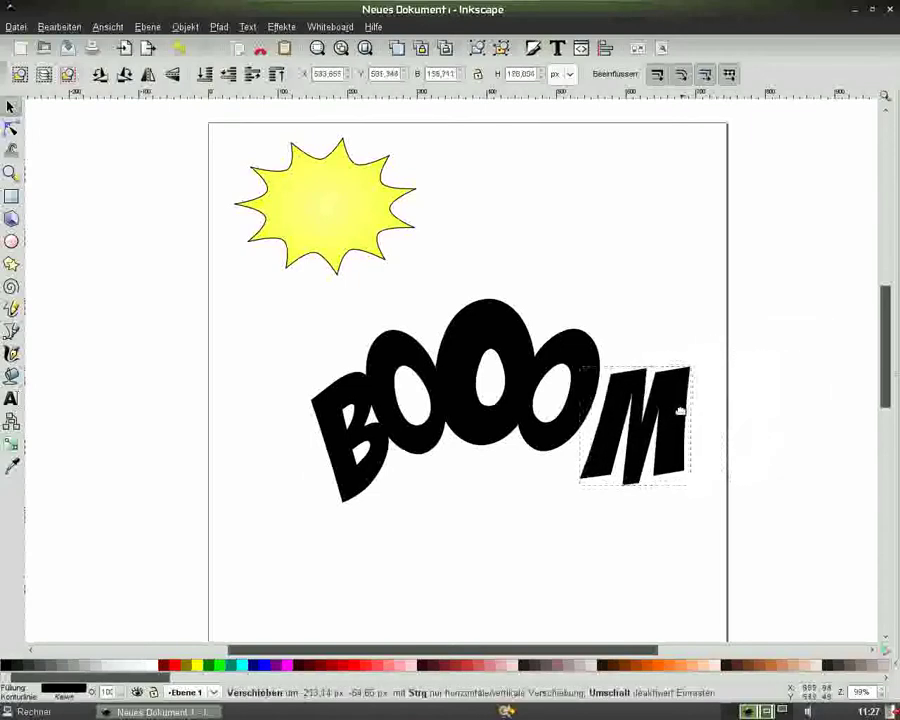
pyautogui.click(684, 406)
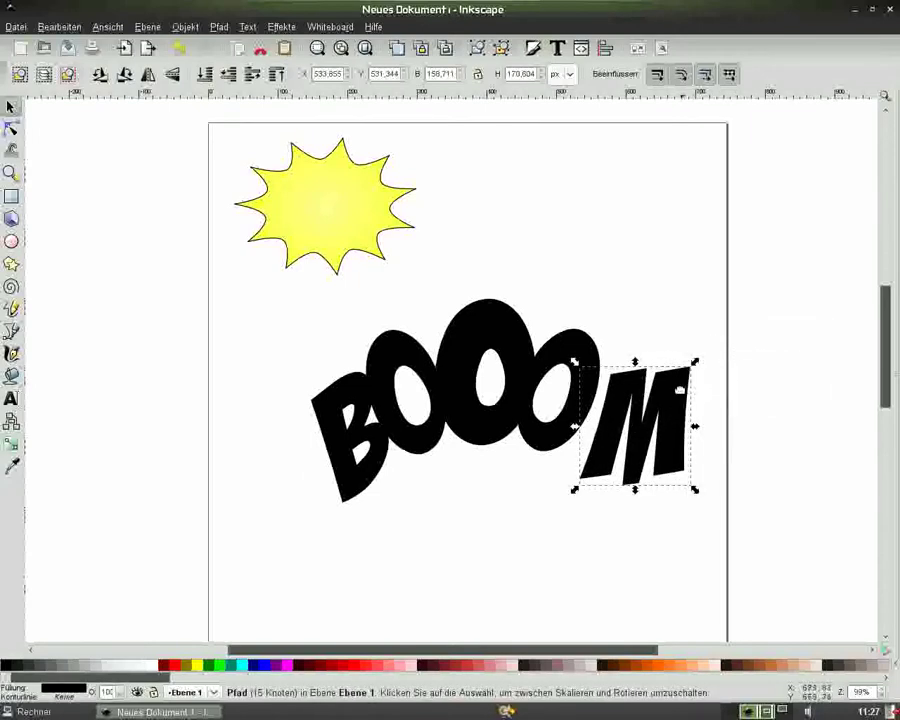
pyautogui.moveTo(695, 363); pyautogui.dragTo(706, 377)
pyautogui.moveTo(683, 434); pyautogui.dragTo(662, 436)
pyautogui.click(730, 255)
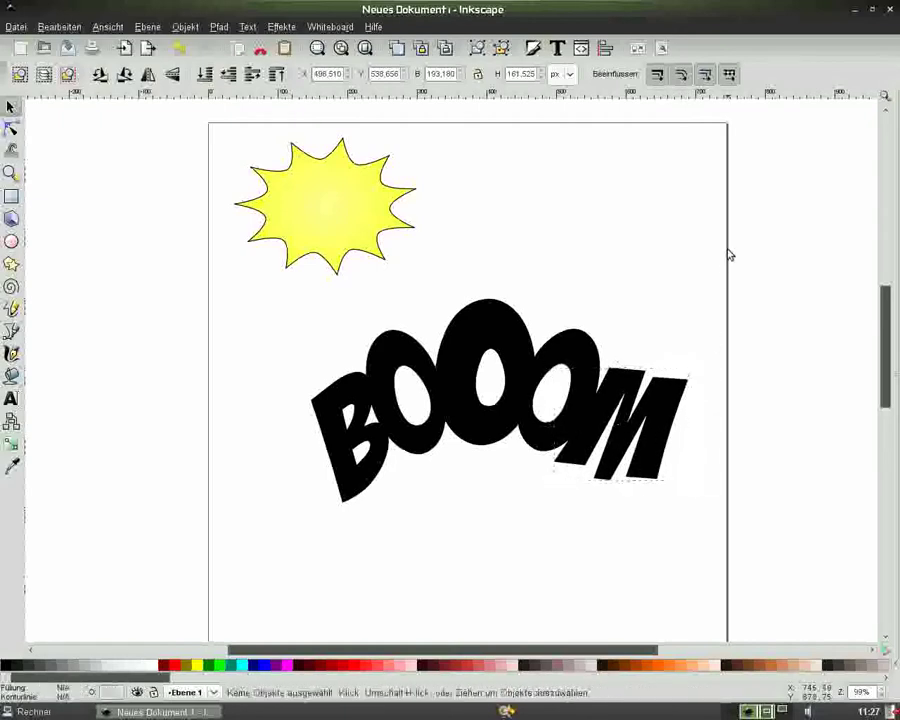
pyautogui.click(672, 388)
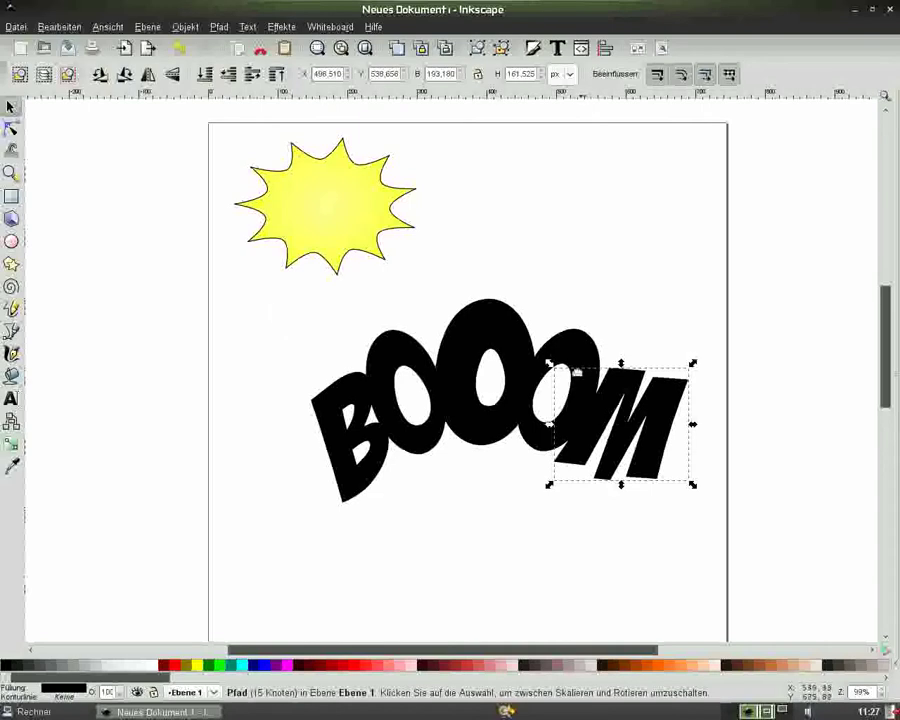
pyautogui.click(12, 130)
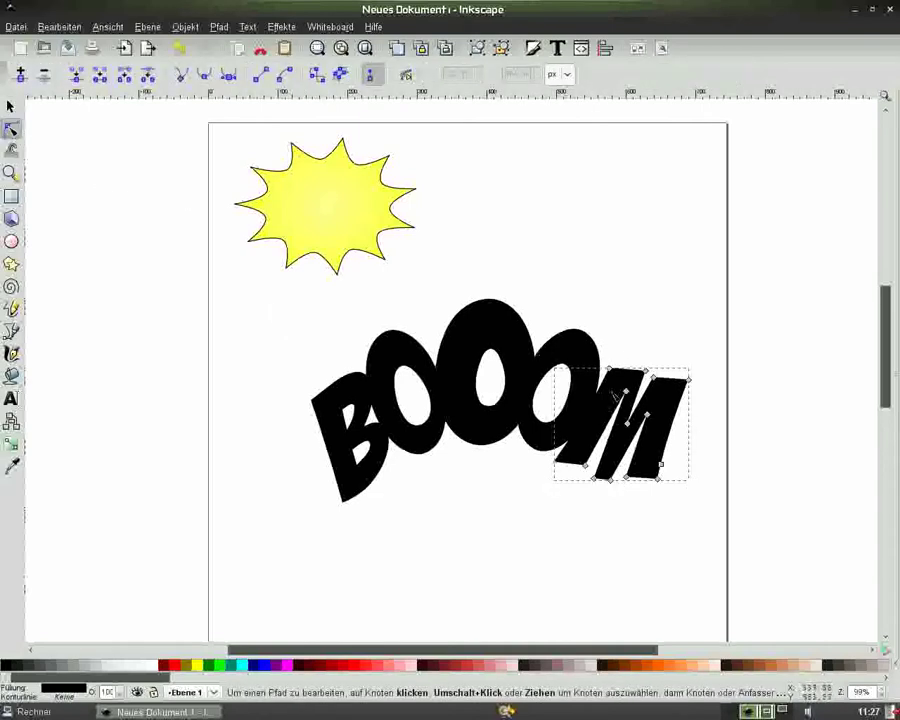
# - Drag the M's corner nodes so its bottom-right juts down, making it about 174.997 × 210.373 px
pyautogui.moveTo(617, 380); pyautogui.dragTo(629, 368)
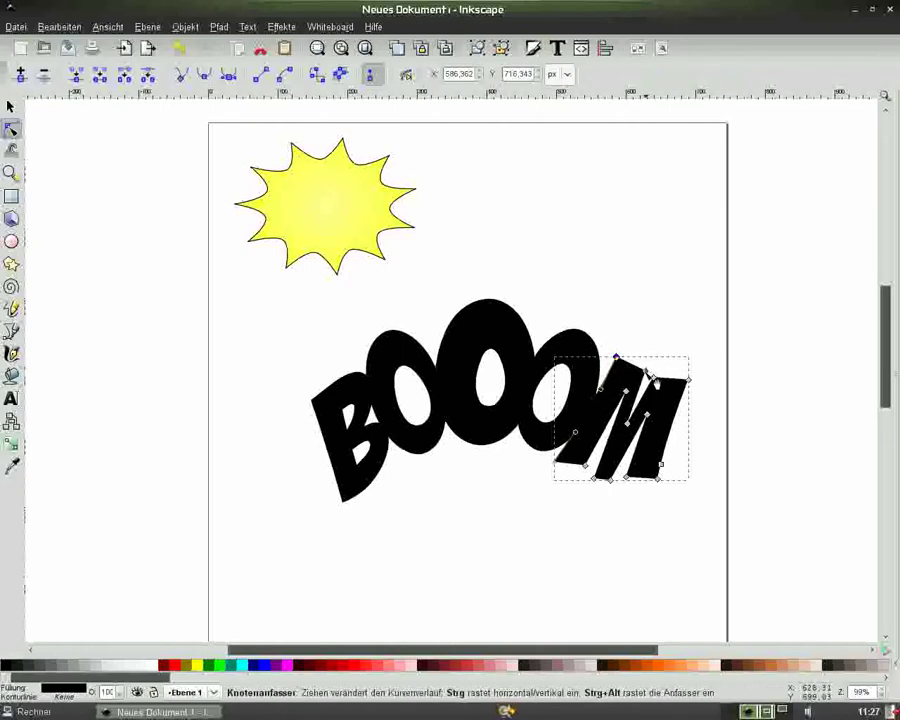
pyautogui.click(640, 379)
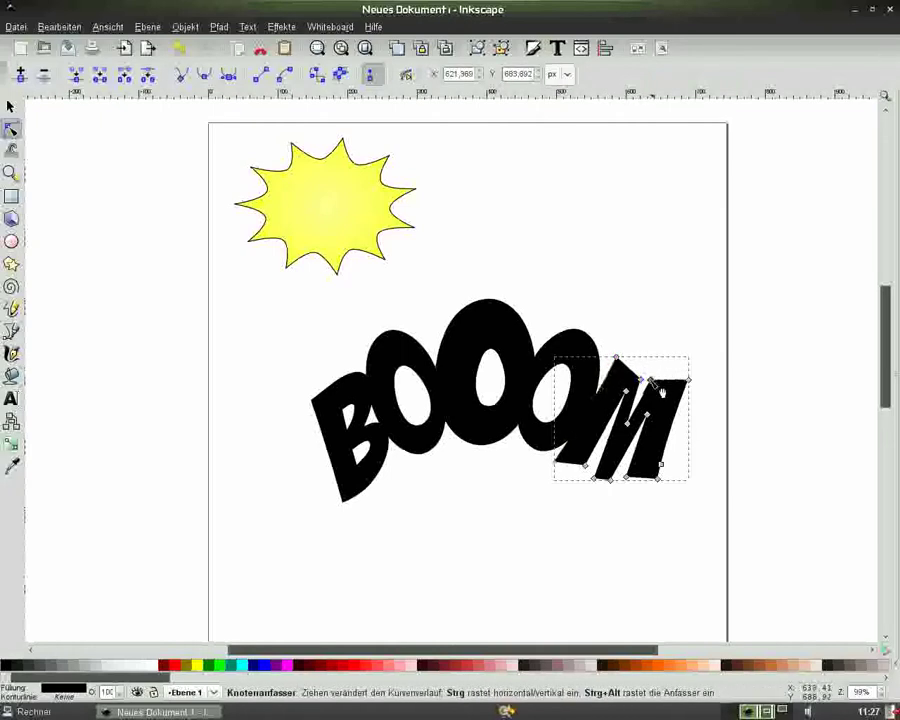
pyautogui.click(655, 388)
pyautogui.moveTo(692, 386); pyautogui.dragTo(688, 418)
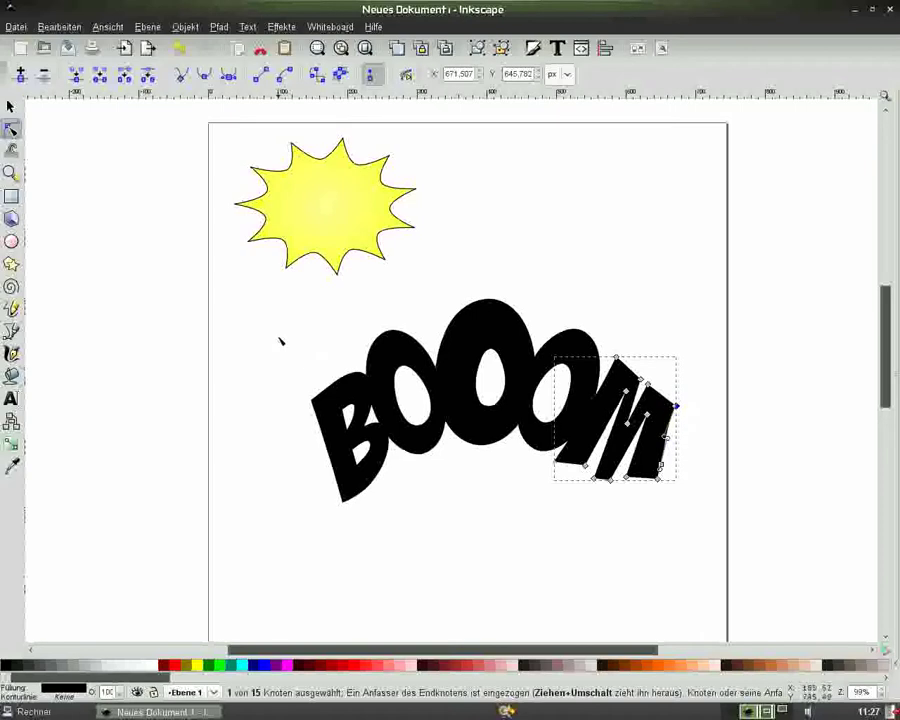
pyautogui.click(577, 479)
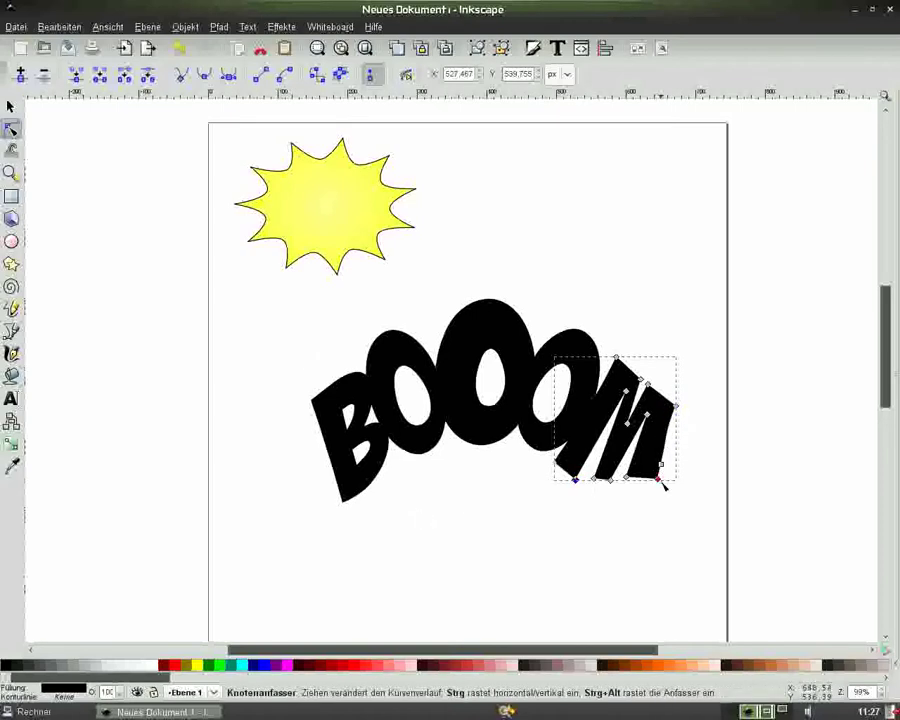
pyautogui.moveTo(671, 493); pyautogui.dragTo(667, 516)
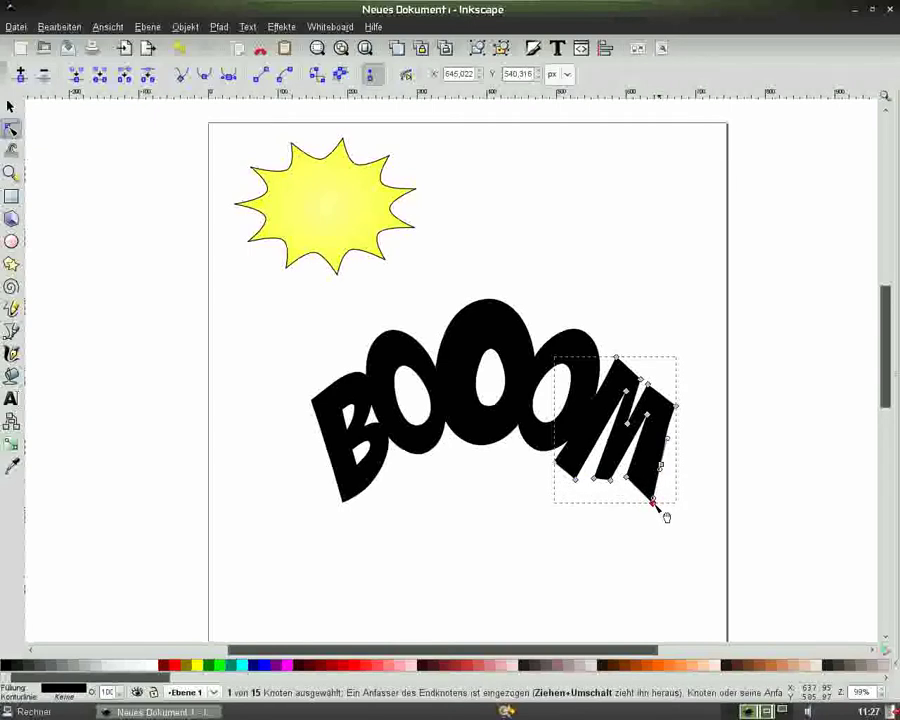
pyautogui.keyDown('ctrl'); pyautogui.click(635, 485); pyautogui.keyUp('ctrl')
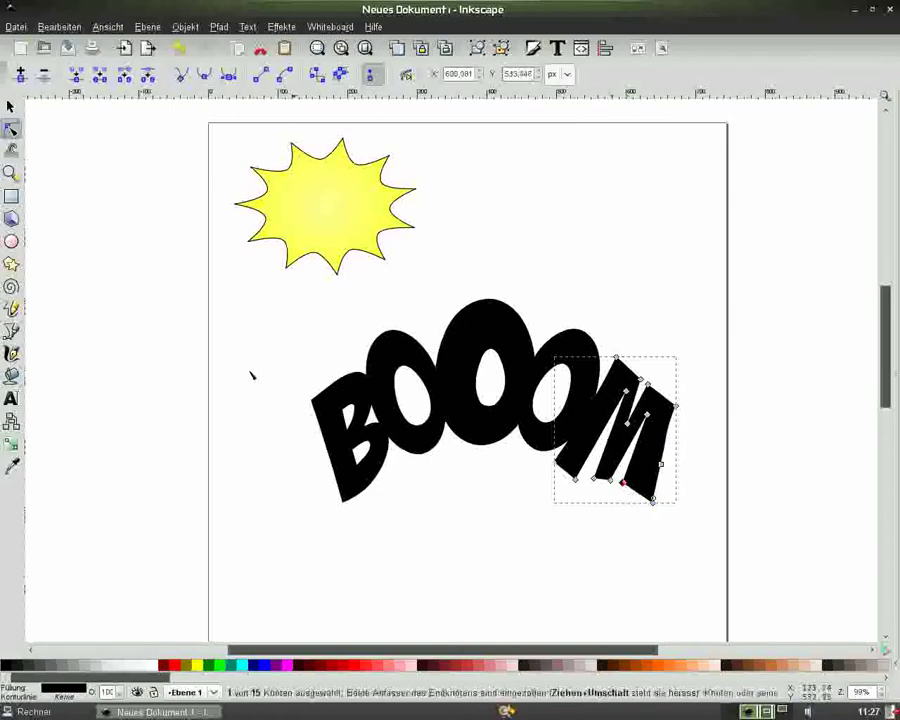
pyautogui.click(11, 105)
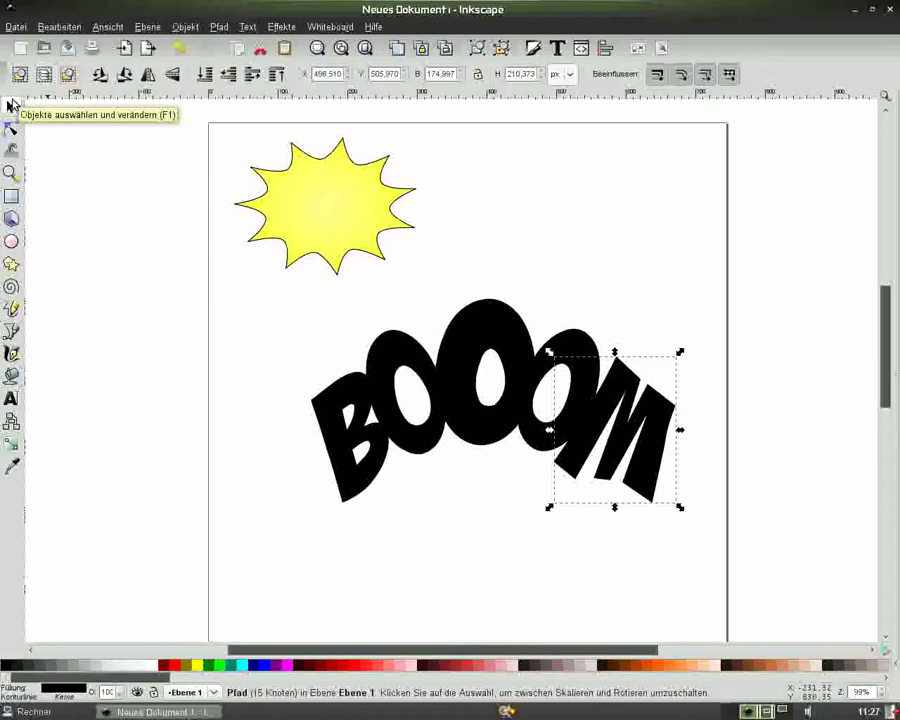
# - Select all five letters and union them into one 90-node path, about 523.875 × 293.286 px
pyautogui.press('-')
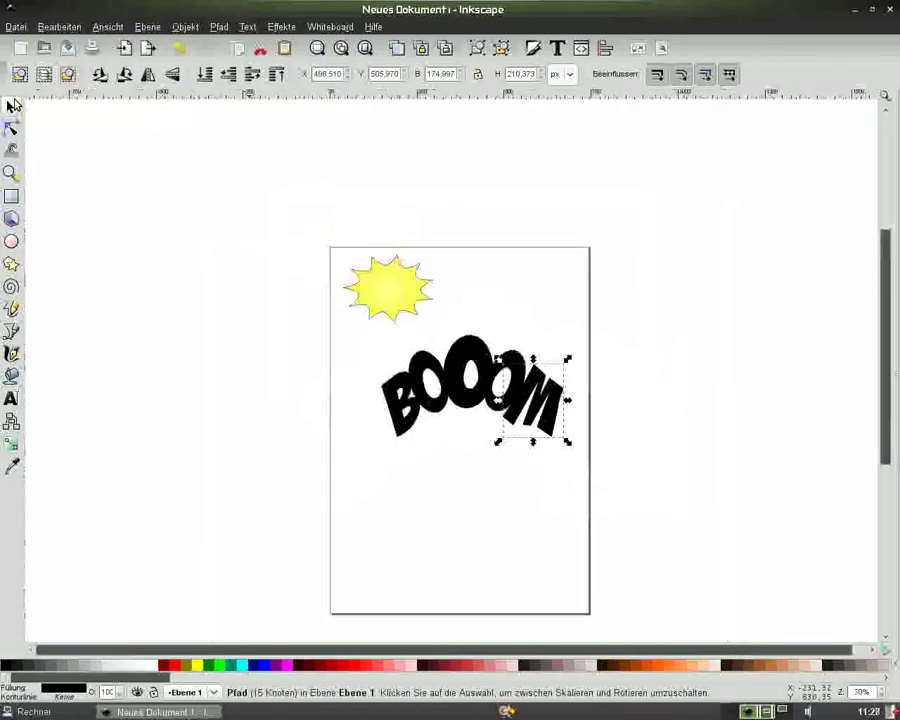
pyautogui.click(533, 188)
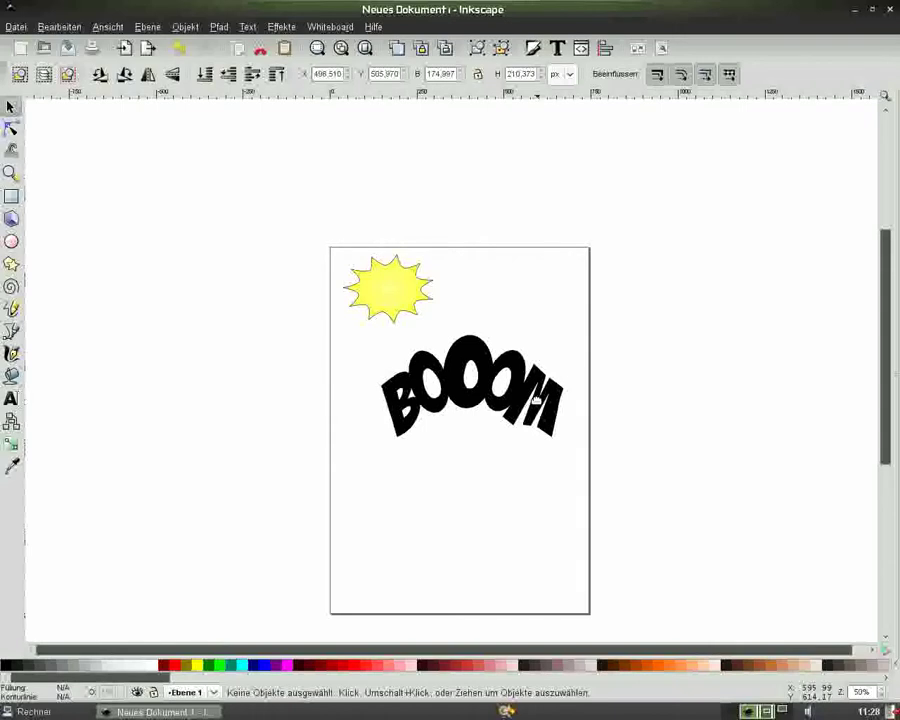
pyautogui.moveTo(717, 317)
pyautogui.mouseDown()
pyautogui.moveTo(500, 444)
pyautogui.moveTo(341, 487)
pyautogui.mouseUp()
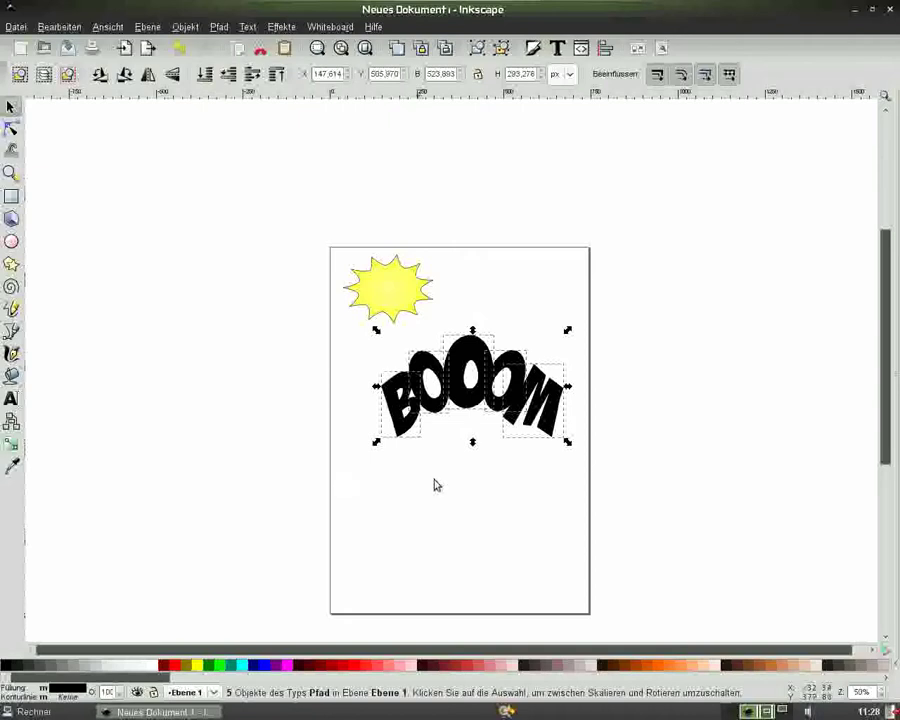
pyautogui.click(219, 27)
pyautogui.click(245, 95)
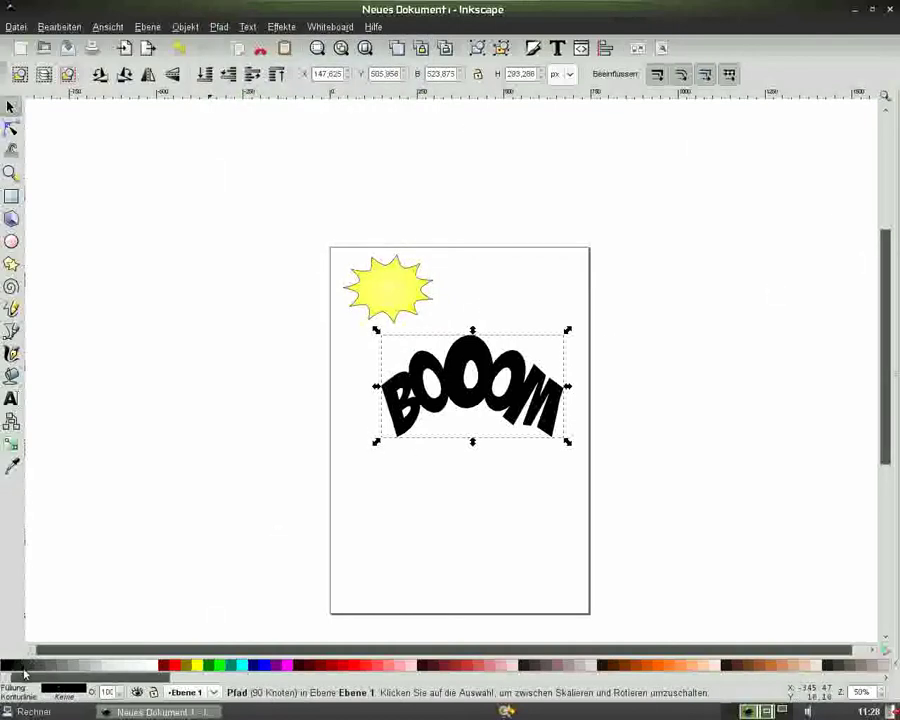
# - Fill BOOOM dark grey and switch its fill to a linear gradient
pyautogui.click(29, 666)
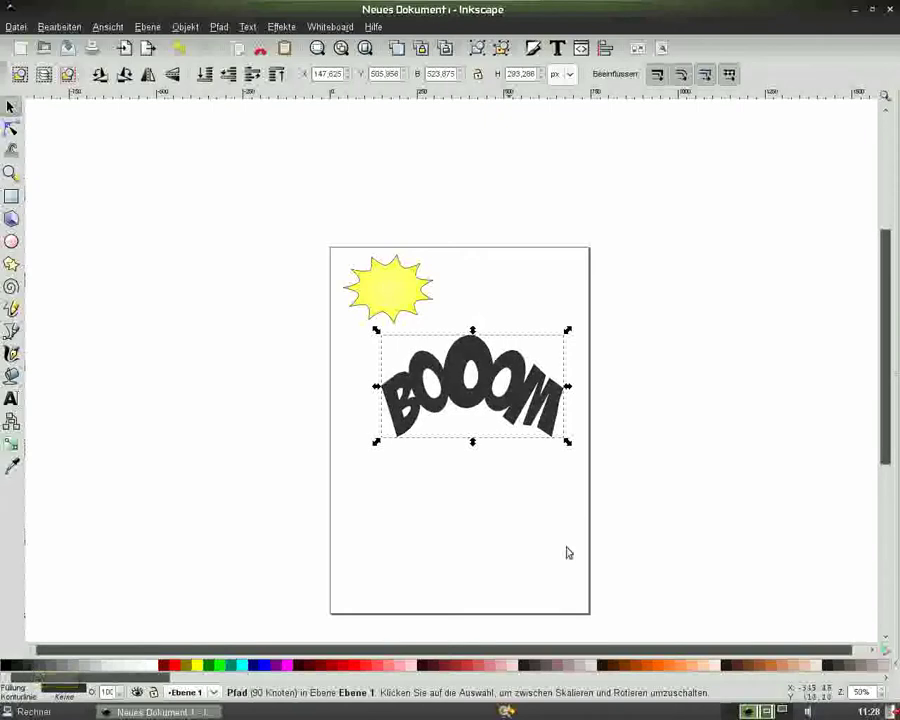
pyautogui.click(533, 49)
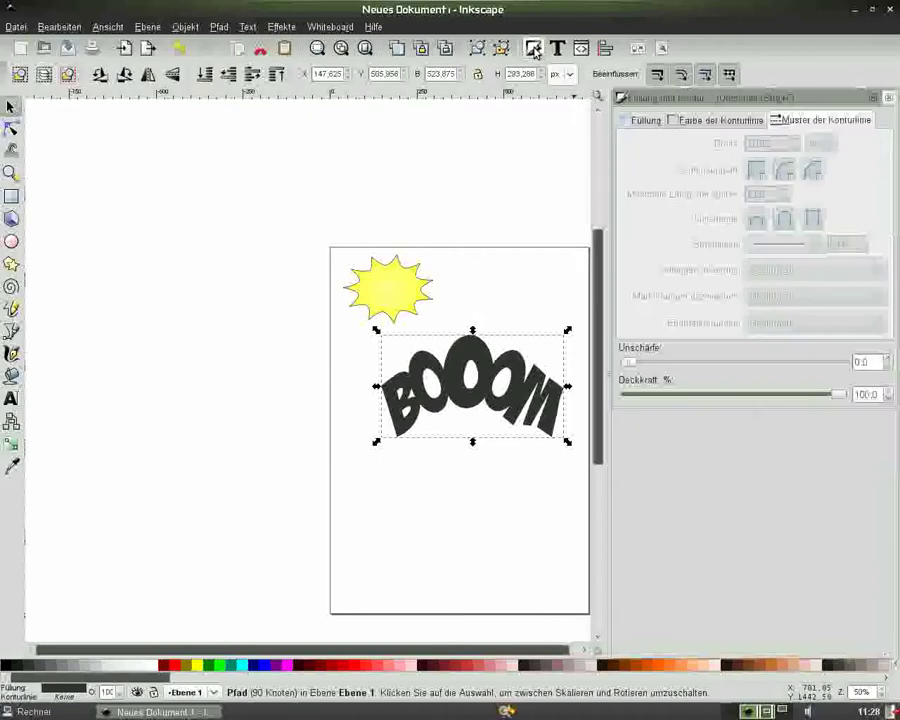
pyautogui.click(630, 120)
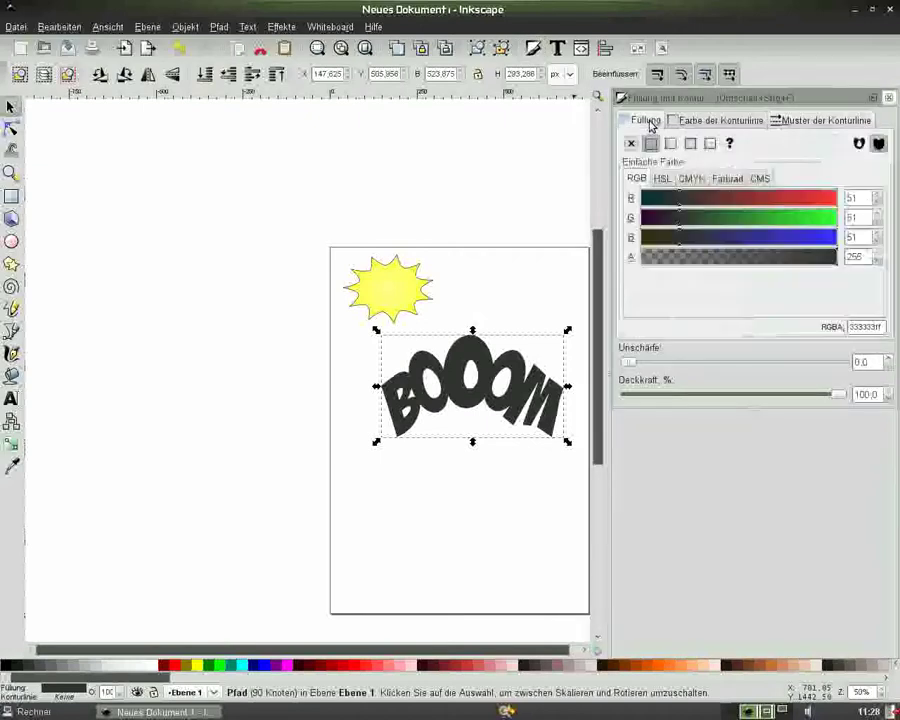
pyautogui.click(672, 144)
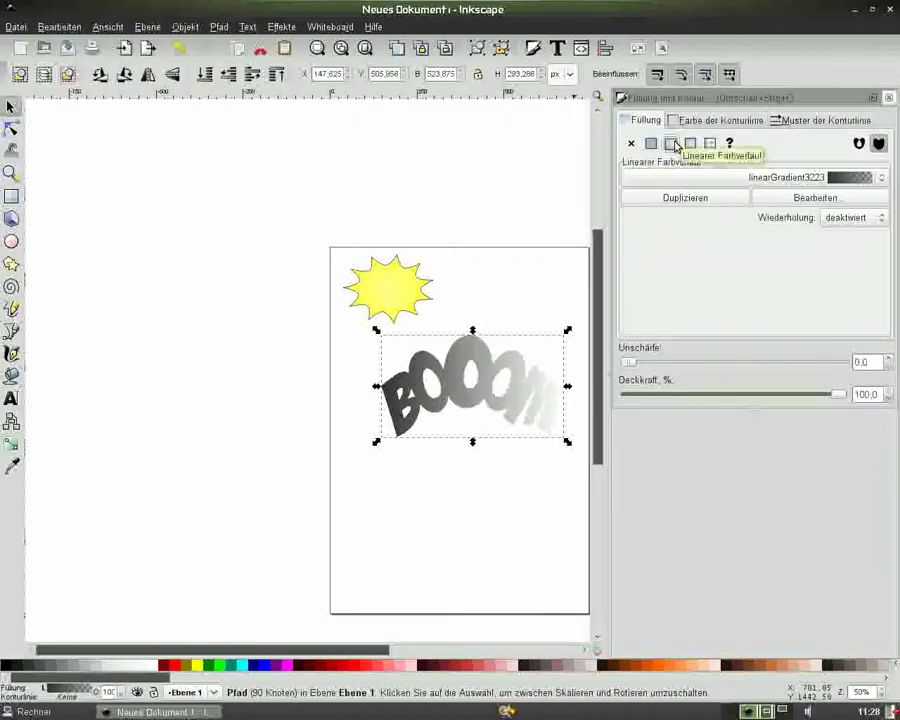
# - Make the gradient's end stop opaque black (000000ff) and close the fill settings
pyautogui.click(760, 198)
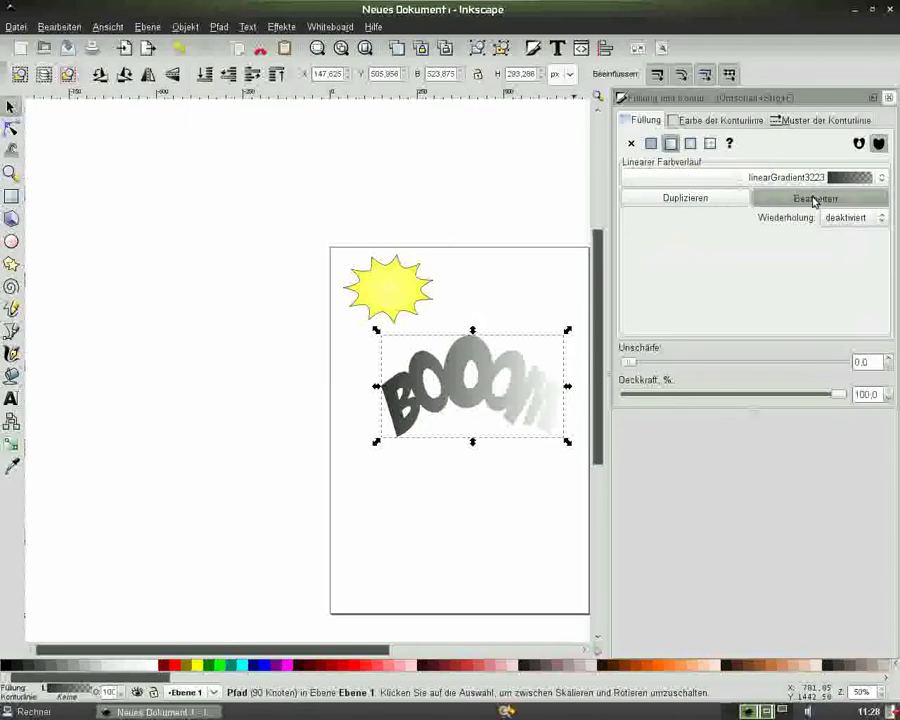
pyautogui.moveTo(527, 200); pyautogui.dragTo(182, 182)
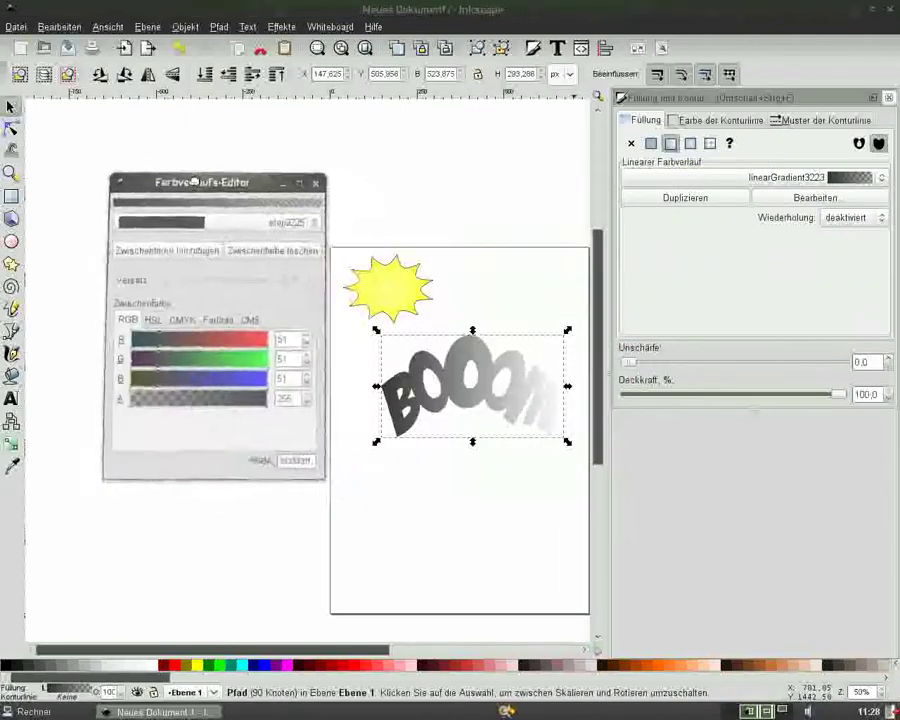
pyautogui.click(227, 224)
pyautogui.click(190, 235)
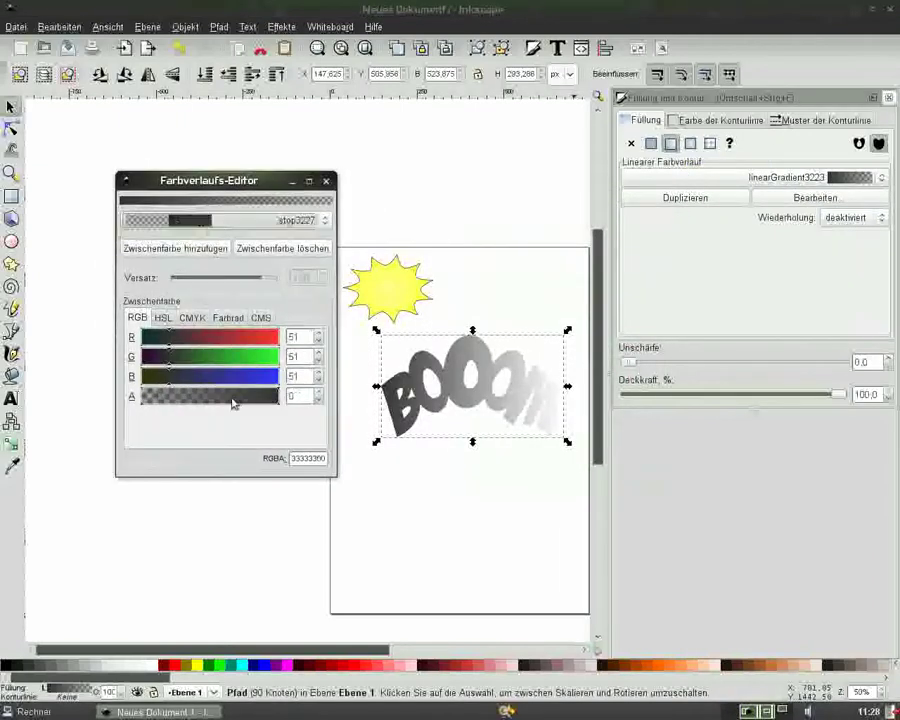
pyautogui.moveTo(151, 342)
pyautogui.mouseDown()
pyautogui.moveTo(141, 338)
pyautogui.moveTo(138, 381)
pyautogui.mouseUp()
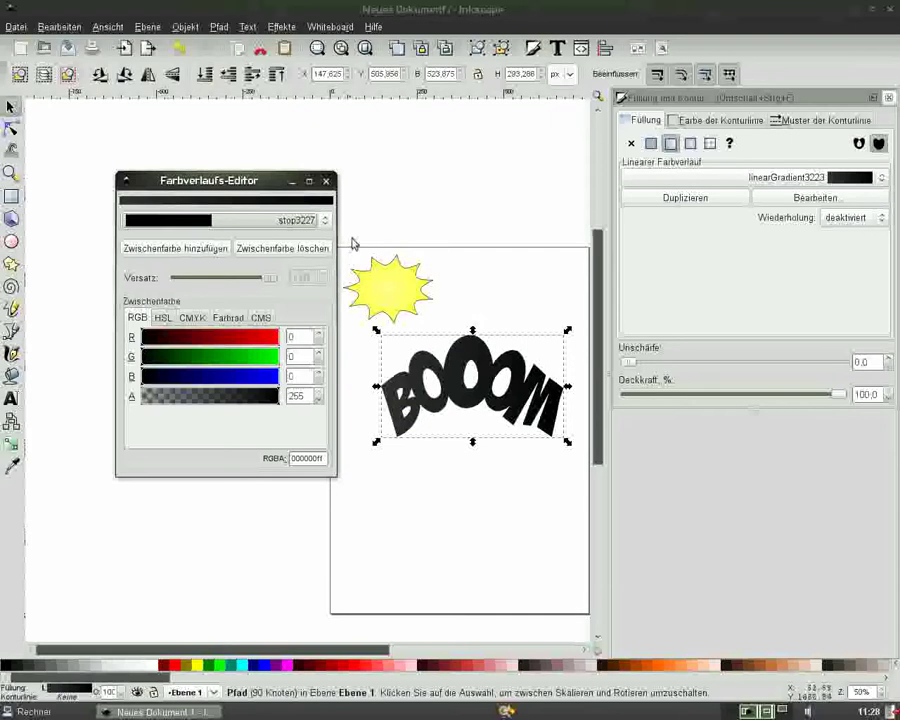
pyautogui.click(326, 181)
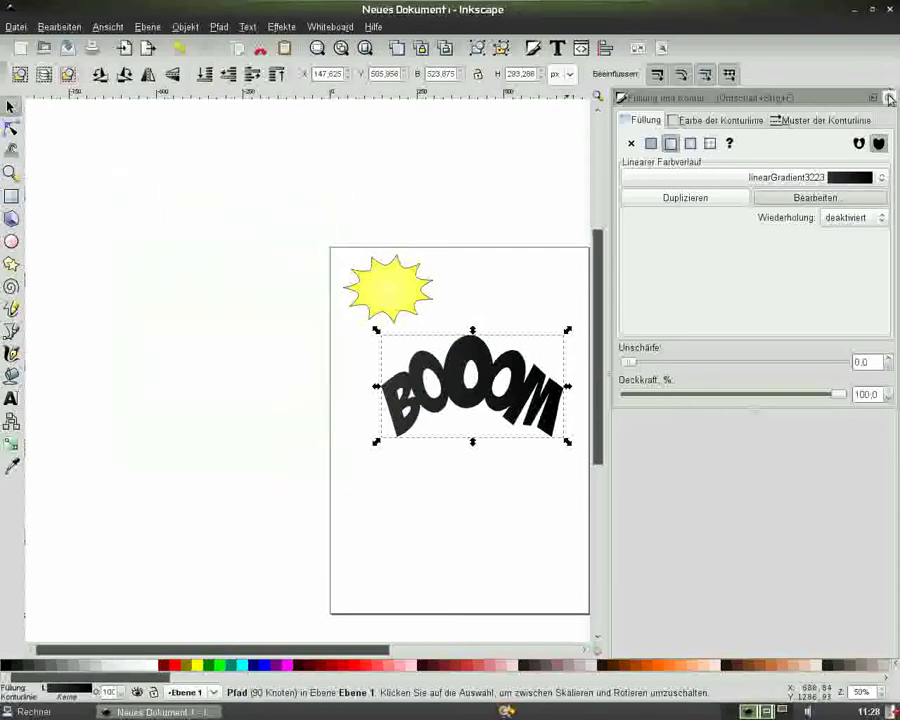
pyautogui.click(889, 101)
# - Drag the gradient start to the top of the middle O and its end just below it
pyautogui.press('1')
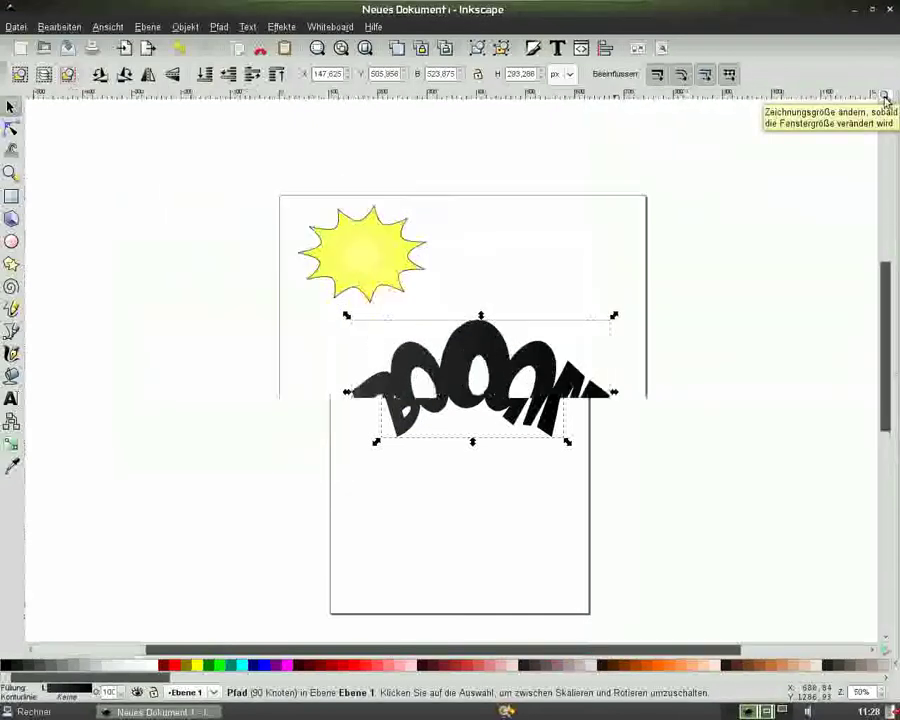
pyautogui.click(11, 444)
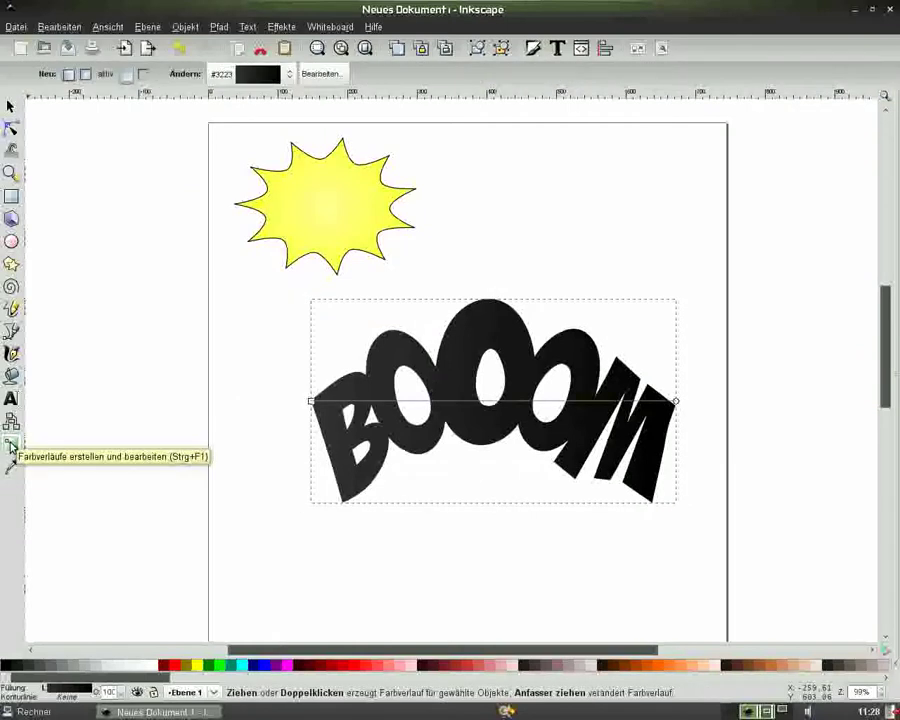
pyautogui.moveTo(312, 401); pyautogui.dragTo(478, 309)
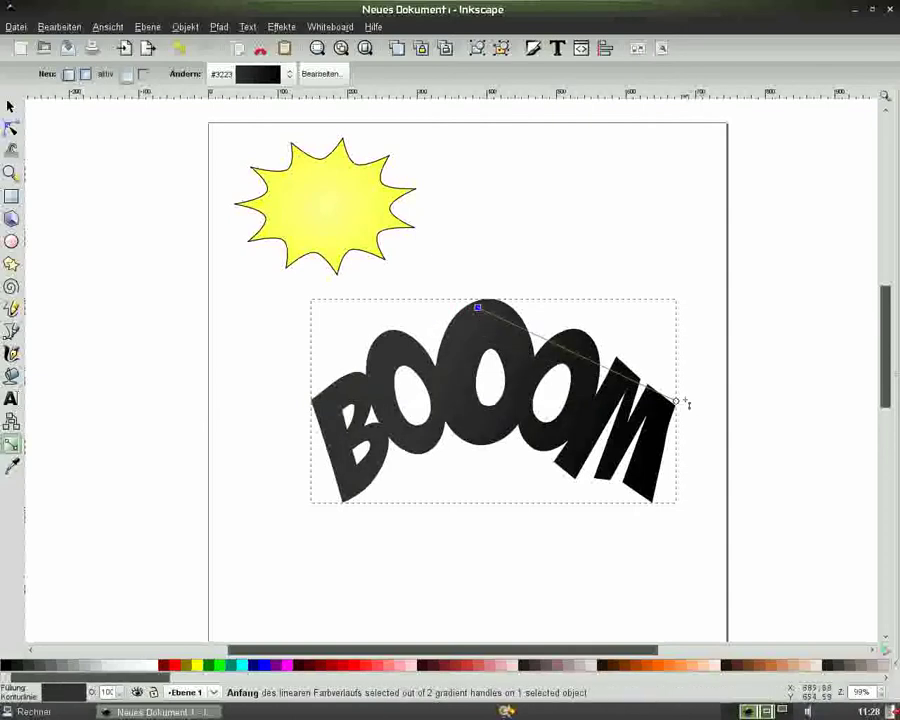
pyautogui.moveTo(565, 462); pyautogui.dragTo(490, 464)
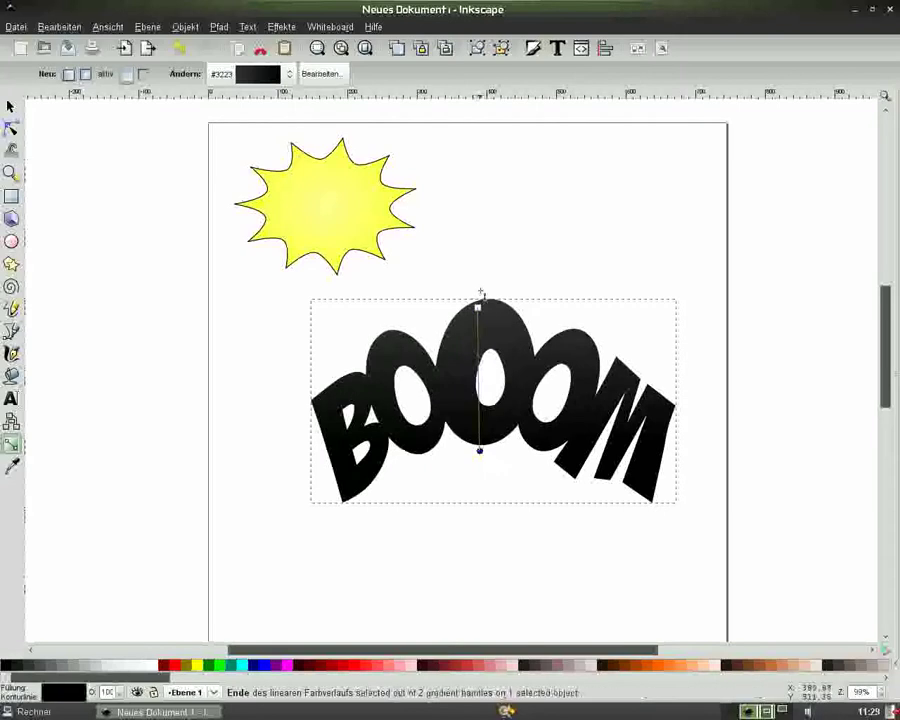
pyautogui.moveTo(478, 308); pyautogui.dragTo(474, 321)
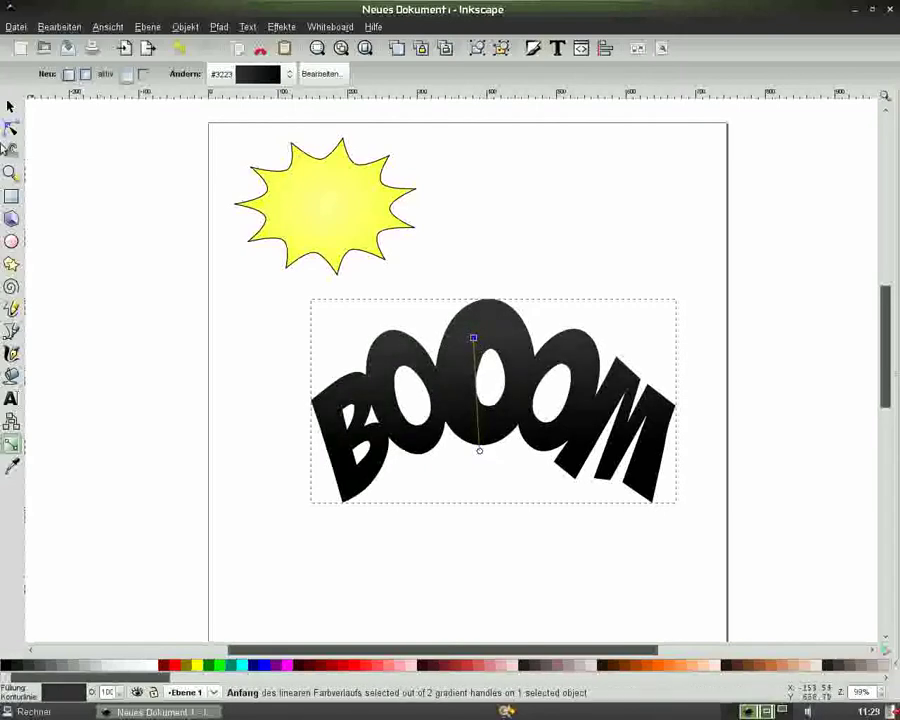
pyautogui.click(10, 107)
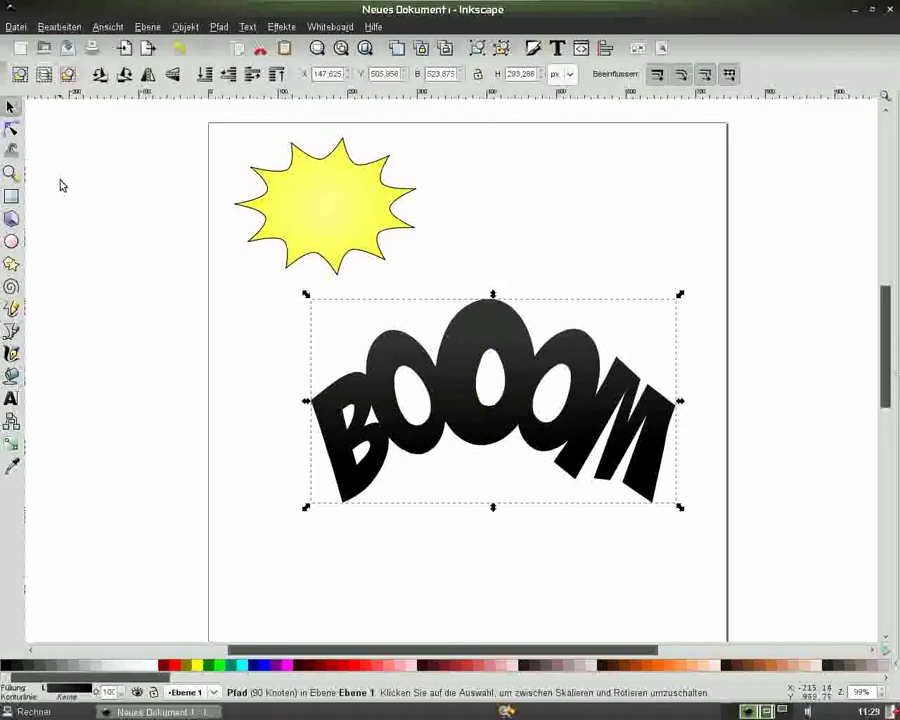
# - Set the BOOOM stroke to flat black with a 2.2 px width
pyautogui.hotkey('ctrl', 'shift', 'f')
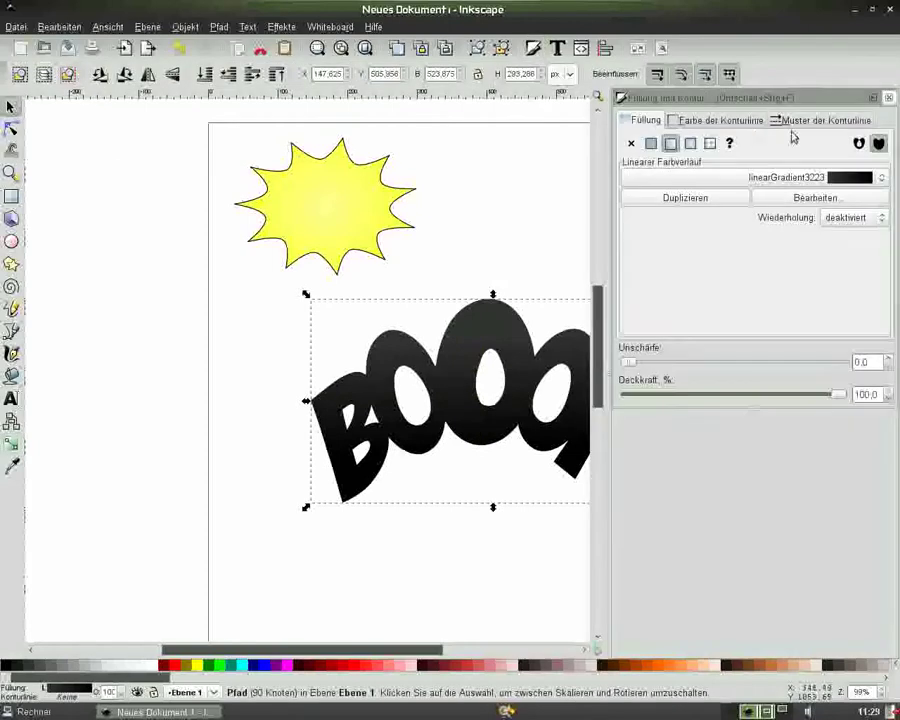
pyautogui.click(725, 120)
pyautogui.click(651, 146)
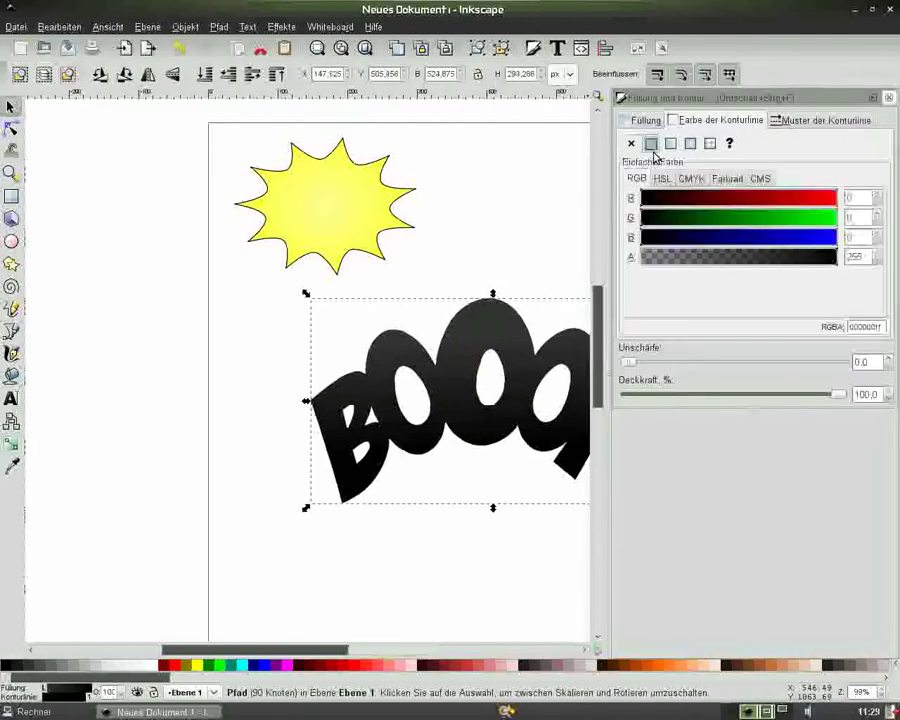
pyautogui.click(847, 121)
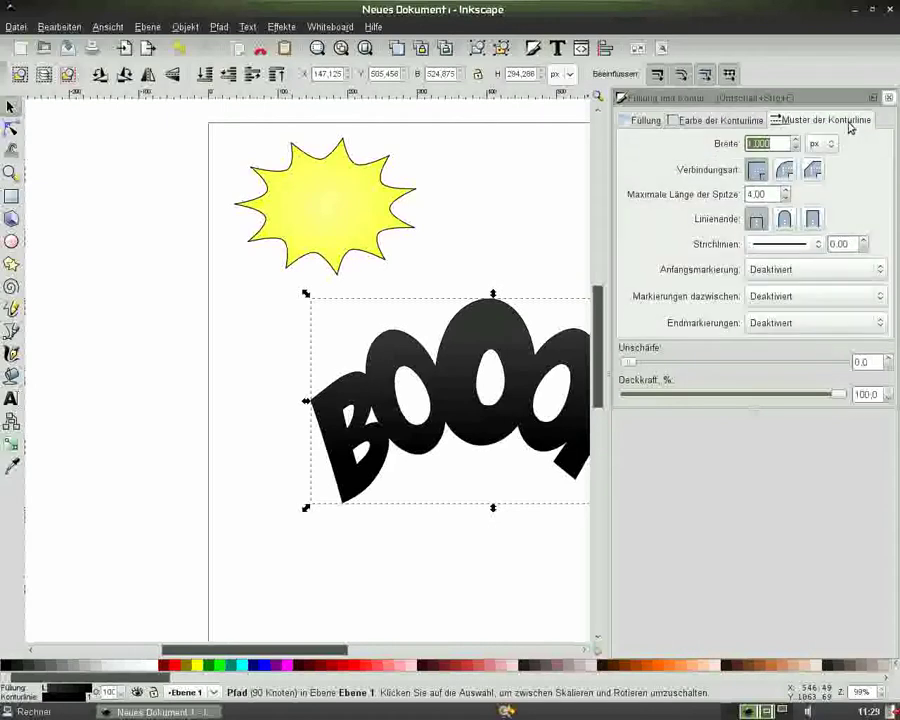
pyautogui.click(796, 141)
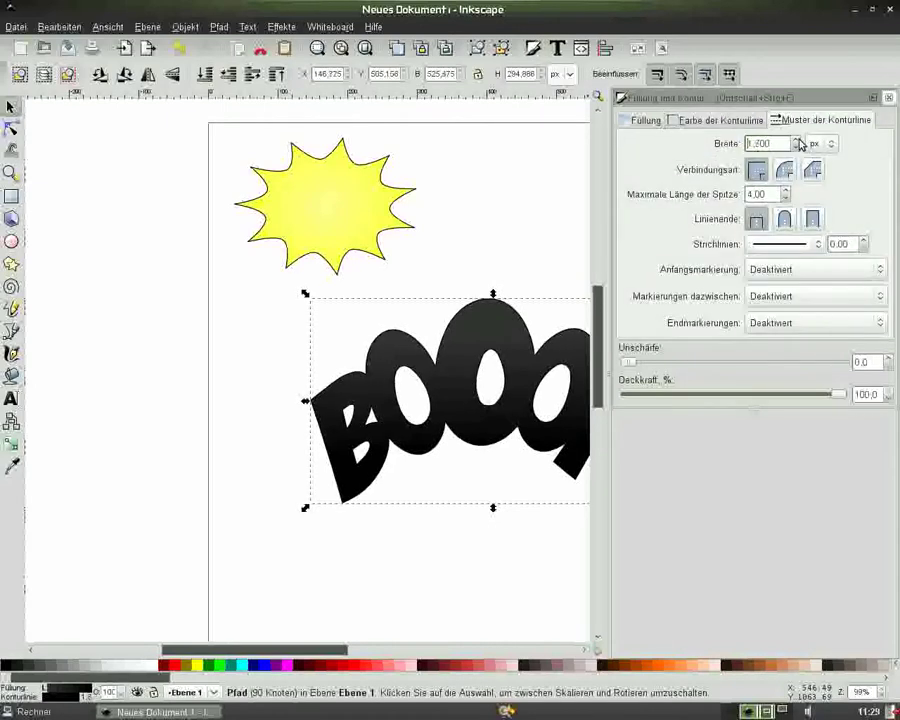
pyautogui.click(797, 141)
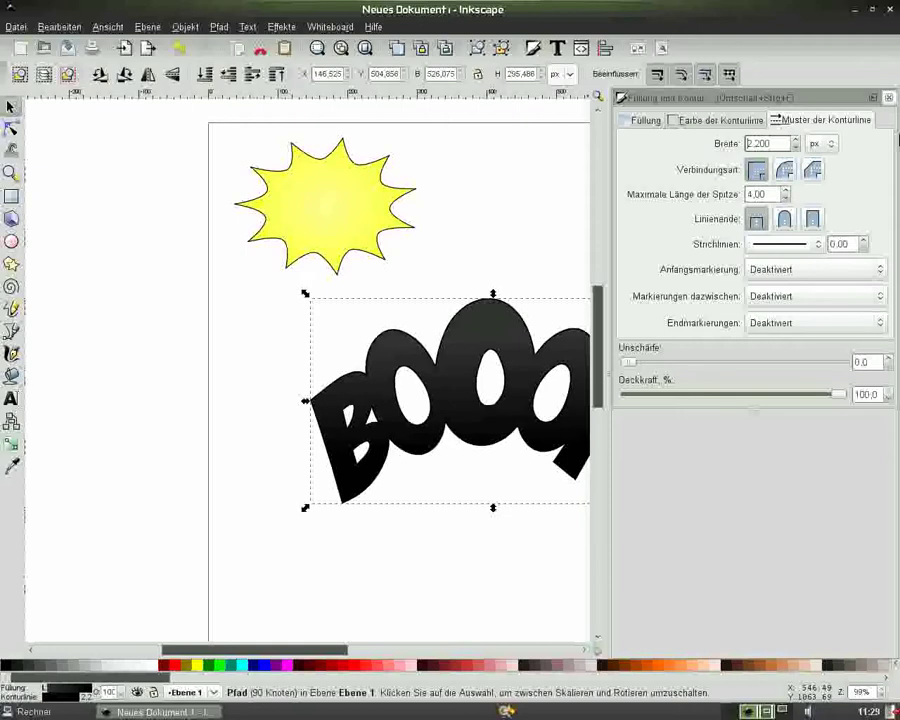
pyautogui.click(888, 97)
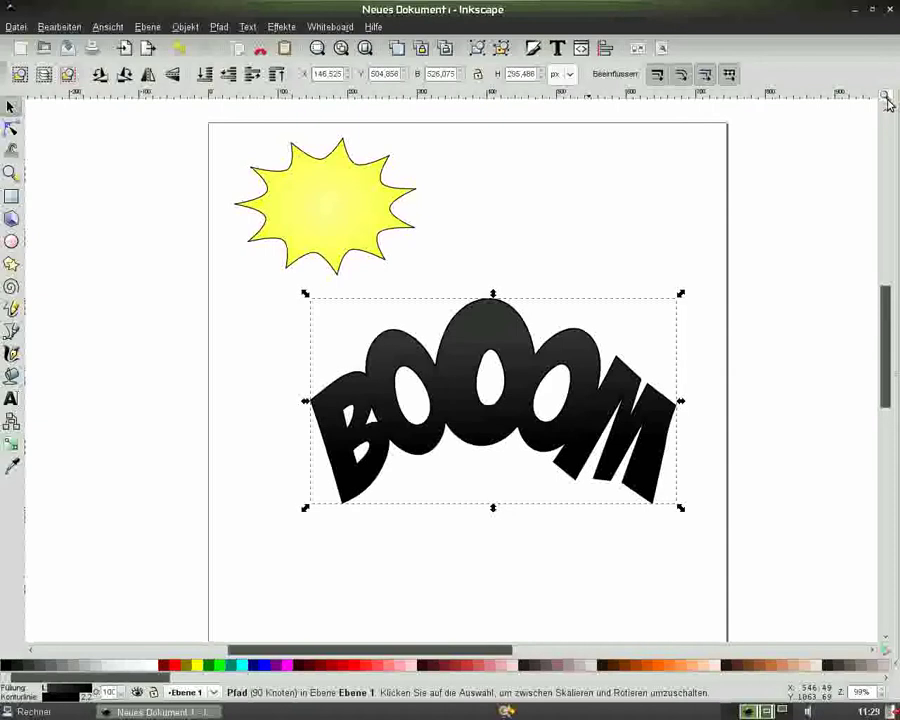
# - Make the BOOOM copy solid black with blur 3 and 50% opacity, and shift it slightly down
pyautogui.click(5, 667)
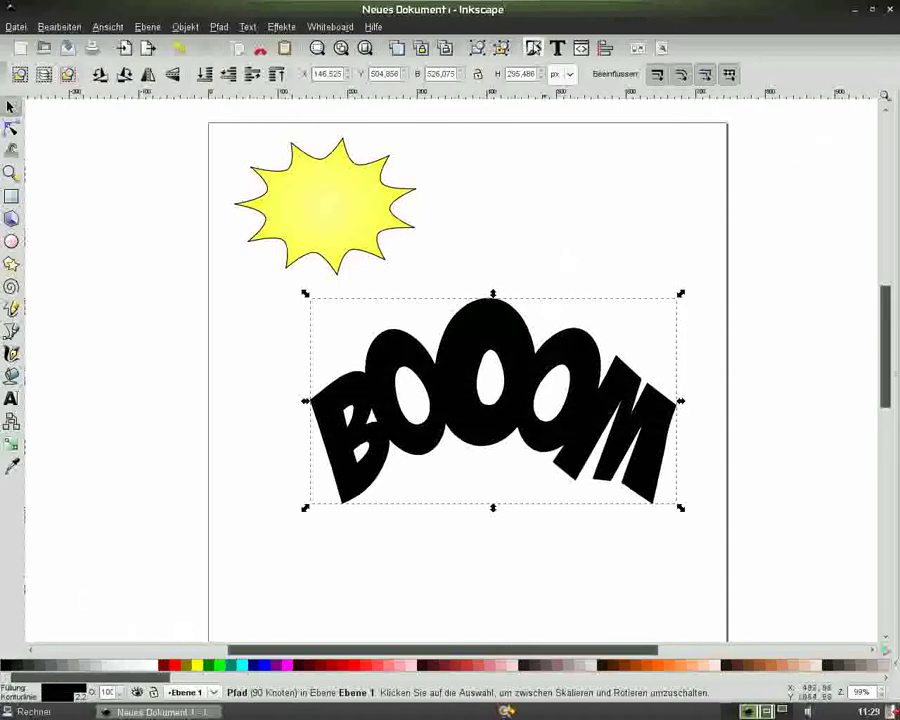
pyautogui.click(532, 47)
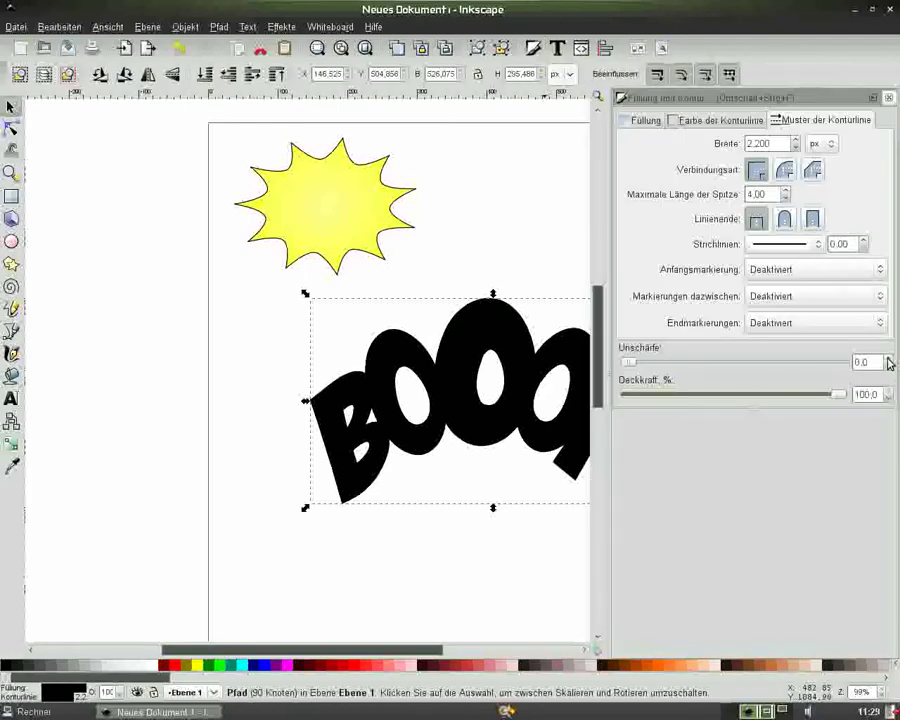
pyautogui.moveTo(872, 365); pyautogui.dragTo(858, 363)
pyautogui.write('3')
pyautogui.press('Return')
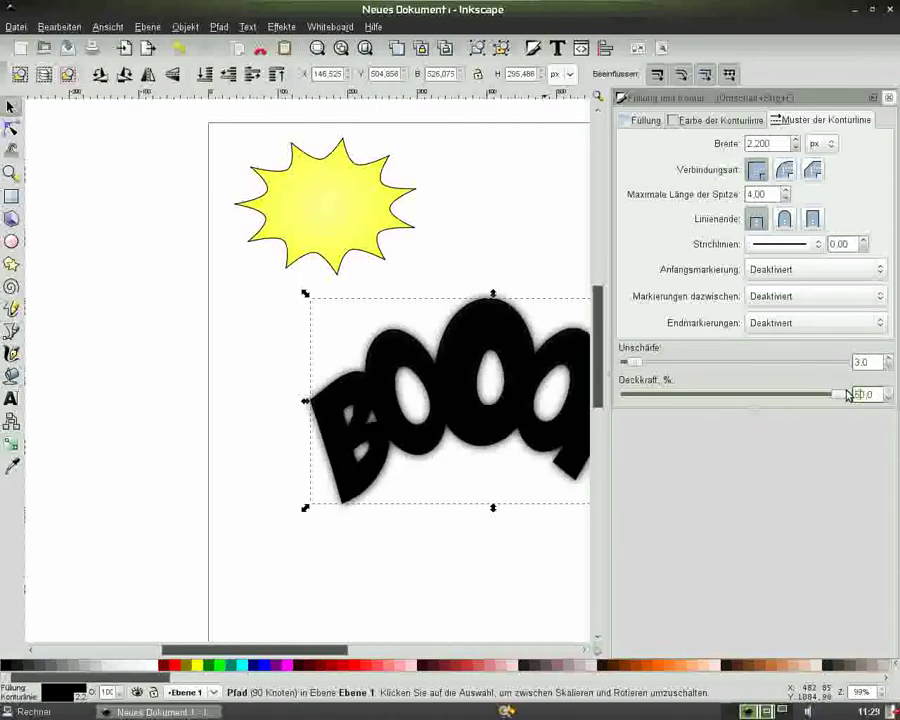
pyautogui.write('50')
pyautogui.press('Return')
pyautogui.click(889, 98)
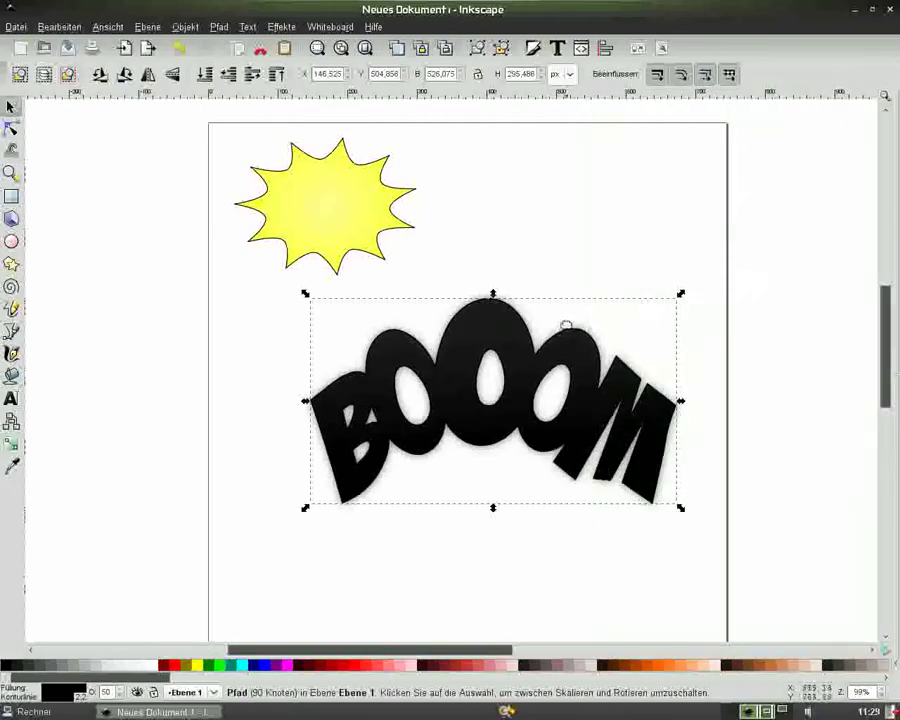
pyautogui.moveTo(478, 330); pyautogui.dragTo(478, 335)
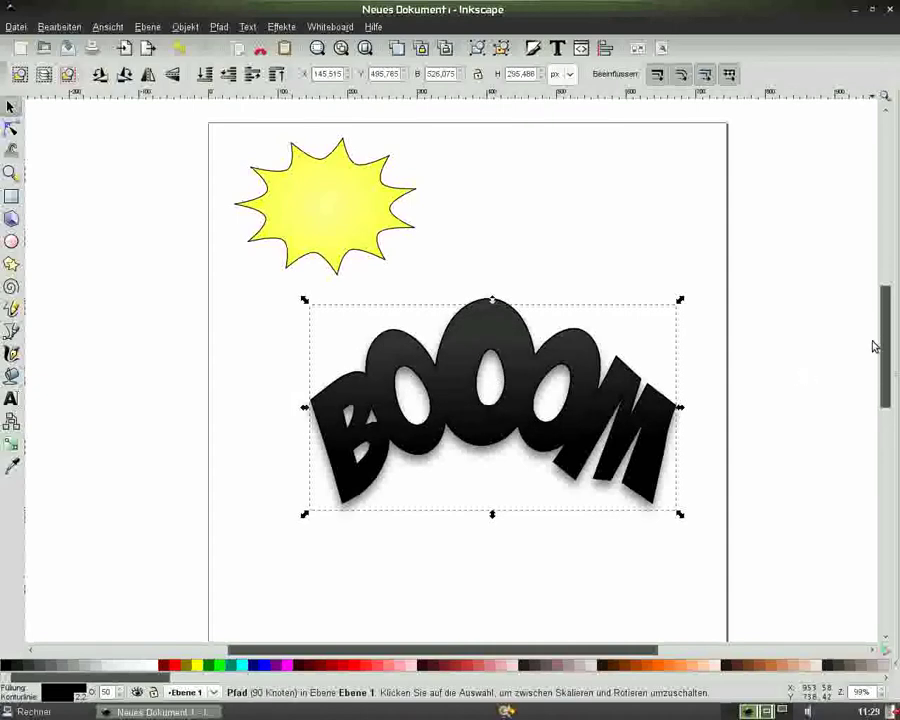
# - Rubber-band select the BOOOM lettering and its shadow and group them with Ctrl+G
pyautogui.press('-')
pyautogui.press('-')
pyautogui.click(617, 325)
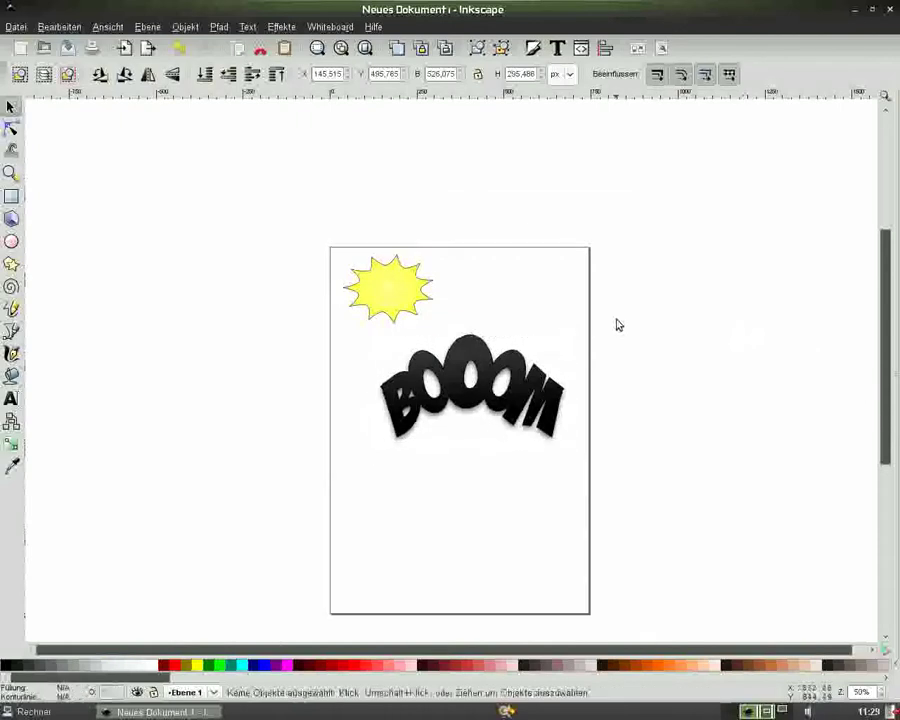
pyautogui.moveTo(662, 303); pyautogui.dragTo(353, 479)
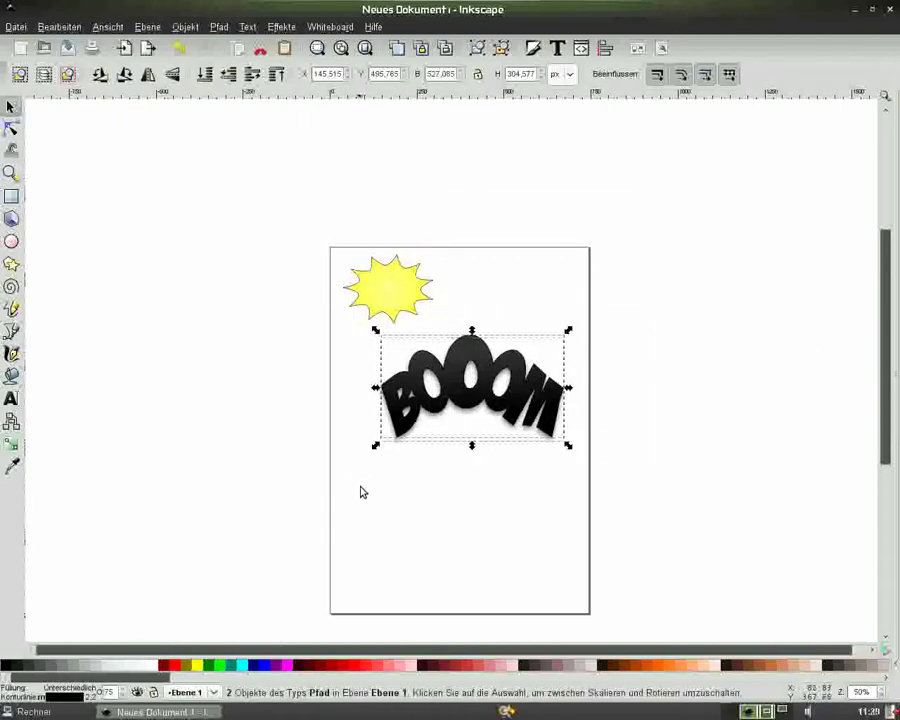
pyautogui.hotkey('ctrl', 'g')
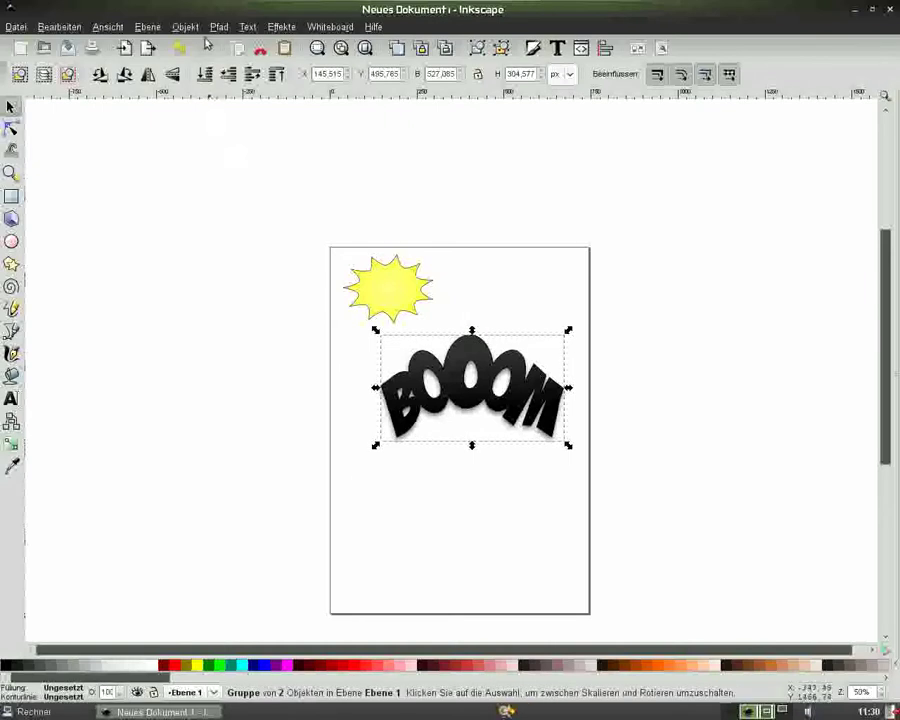
pyautogui.click(185, 26)
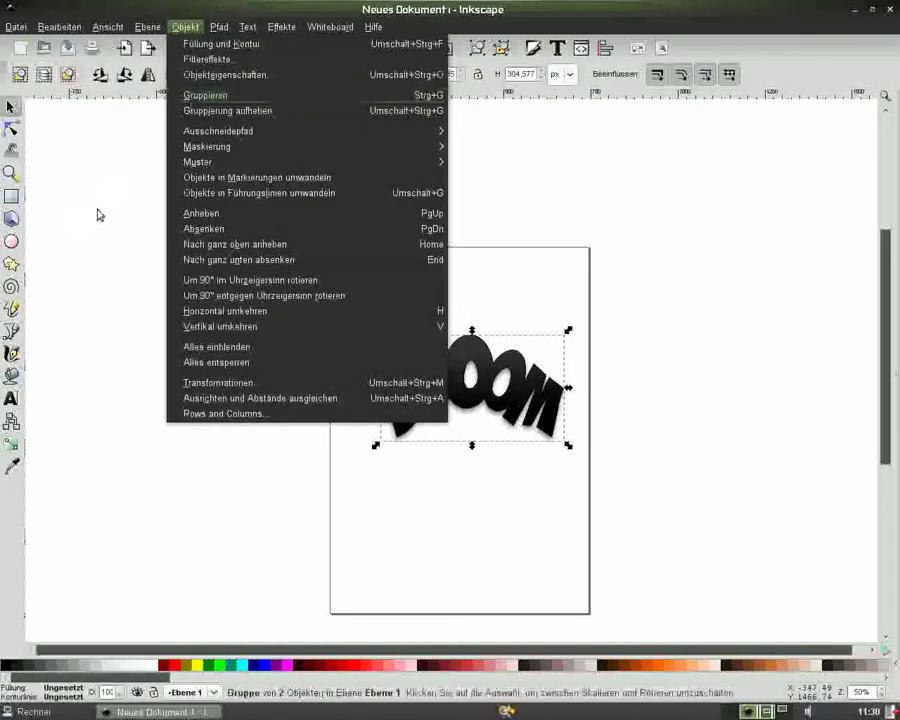
pyautogui.click(98, 214)
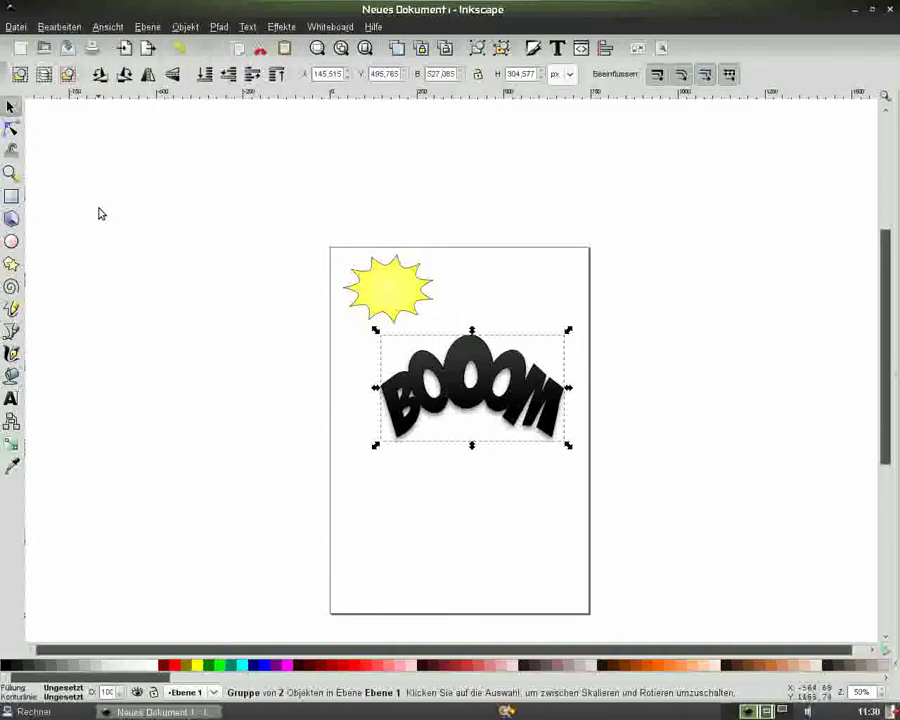
pyautogui.press('+')
pyautogui.press('+')
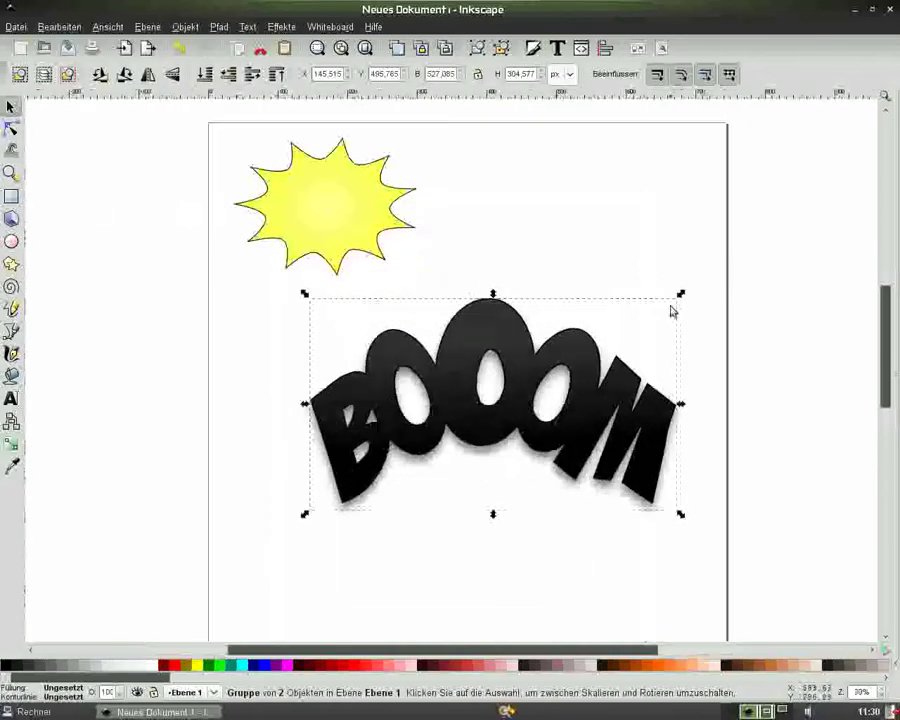
pyautogui.press('ctrl')
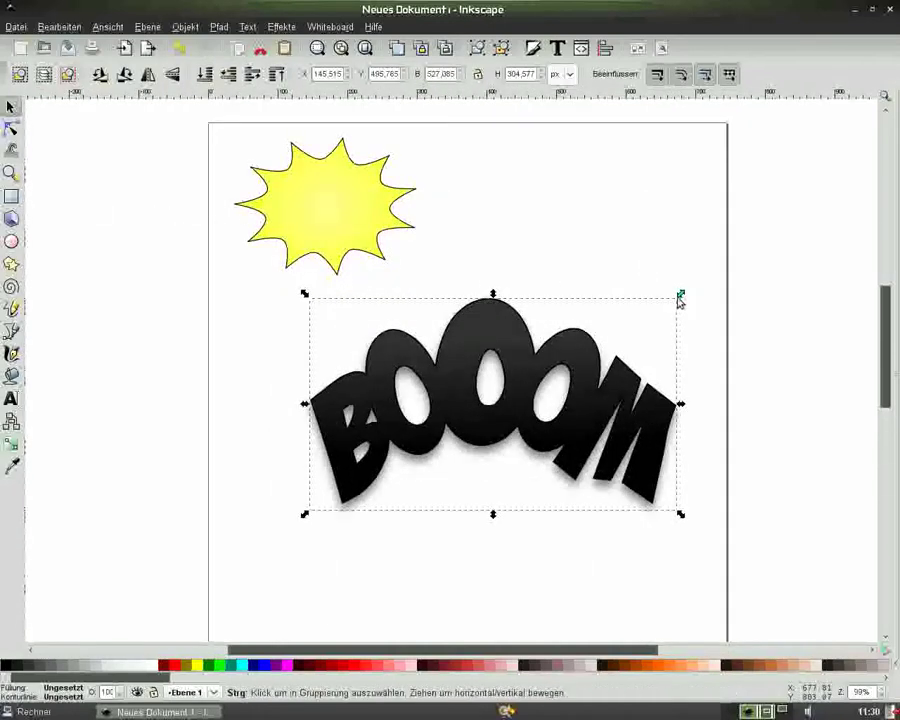
# - Shrink the BOOOM group and place it over the lower part of the starburst
pyautogui.moveTo(680, 300); pyautogui.dragTo(593, 350)
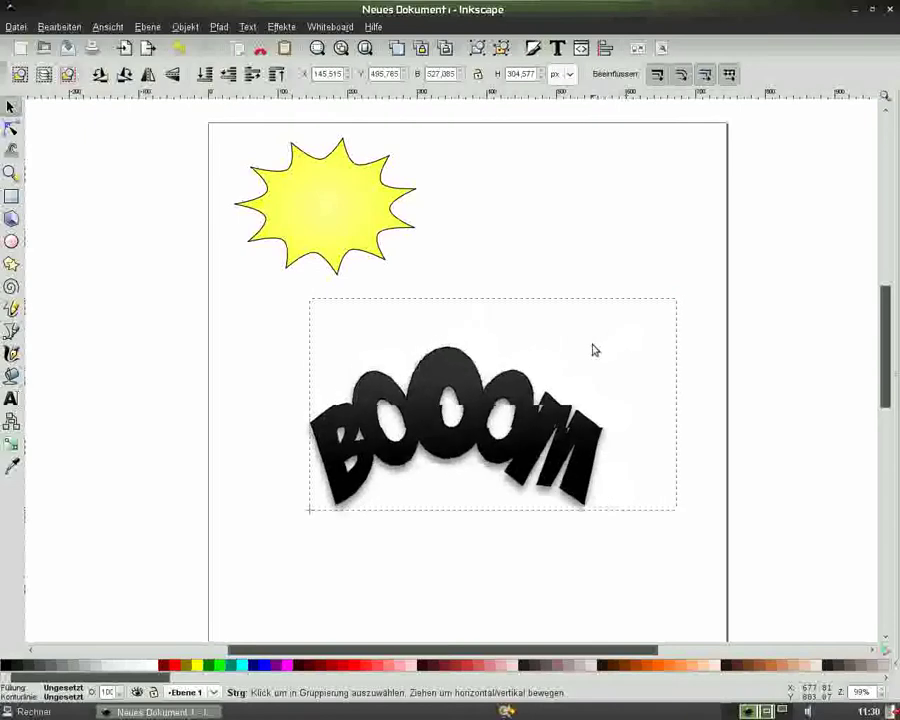
pyautogui.moveTo(593, 350); pyautogui.dragTo(515, 390)
pyautogui.moveTo(410, 367); pyautogui.dragTo(371, 267)
pyautogui.moveTo(475, 505); pyautogui.dragTo(382, 345)
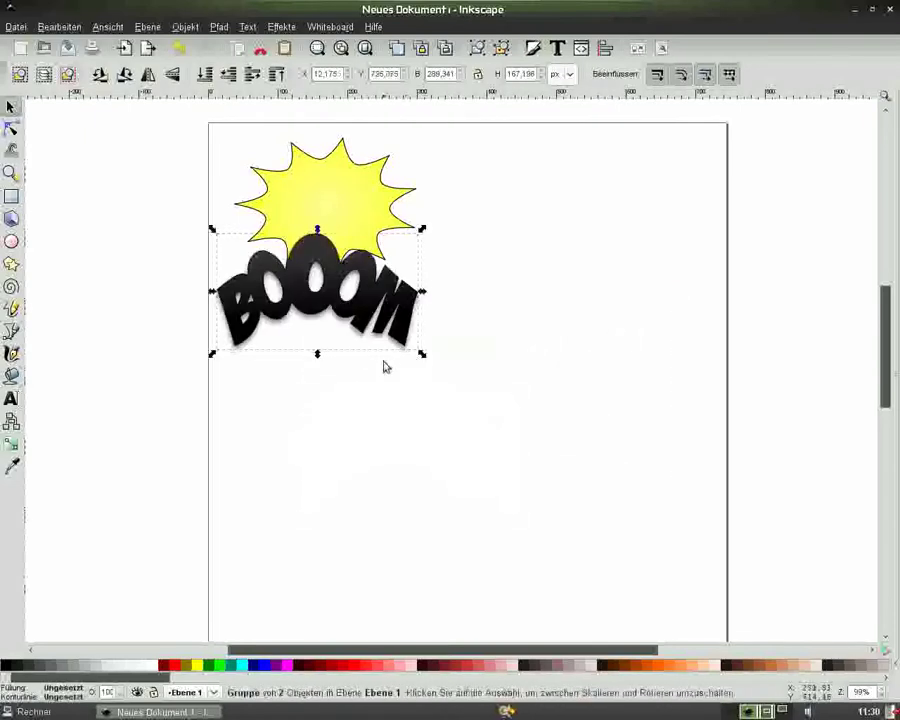
pyautogui.moveTo(422, 229)
pyautogui.mouseDown()
pyautogui.moveTo(360, 272)
pyautogui.moveTo(373, 212)
pyautogui.mouseUp()
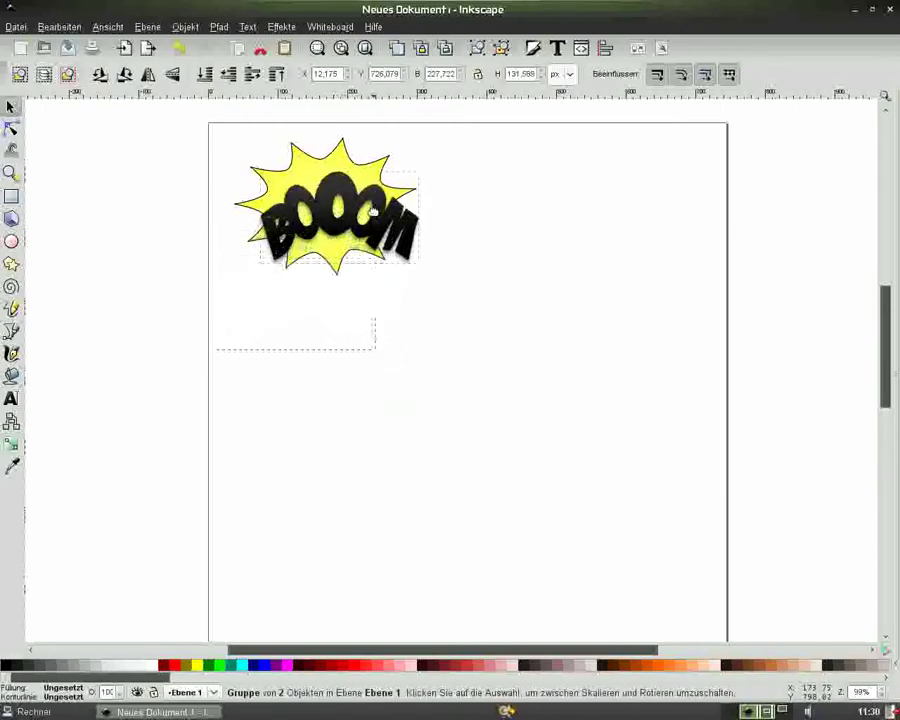
pyautogui.press('+')
pyautogui.scroll(3, 886, 328)
pyautogui.scroll(3, 886, 328)
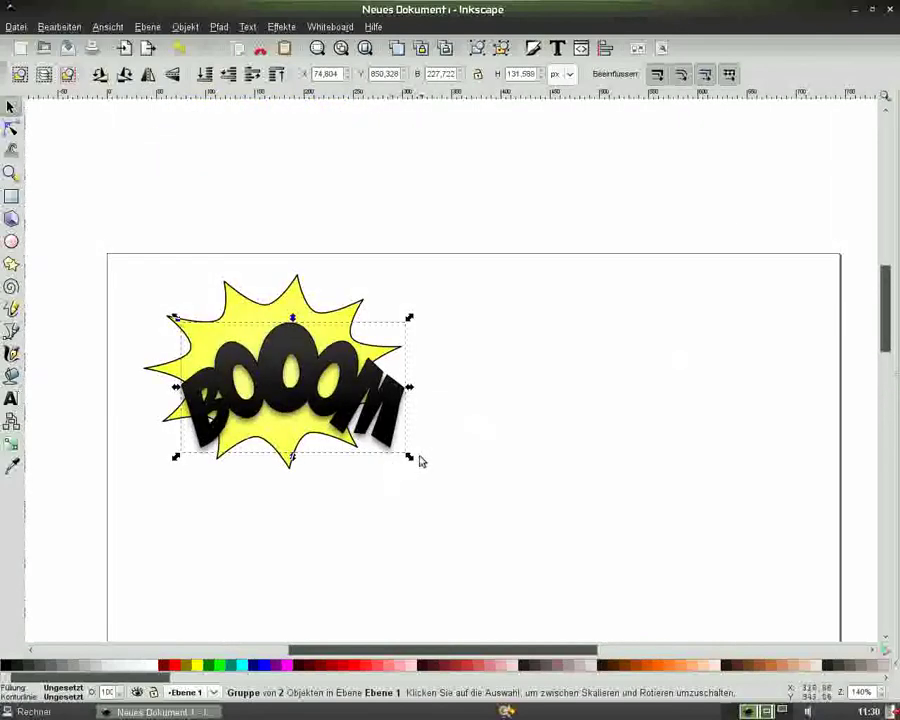
# - Scale the lettering to about 75%, nudge and tilt it, and squash the starburst vertically
pyautogui.moveTo(409, 456); pyautogui.dragTo(369, 431)
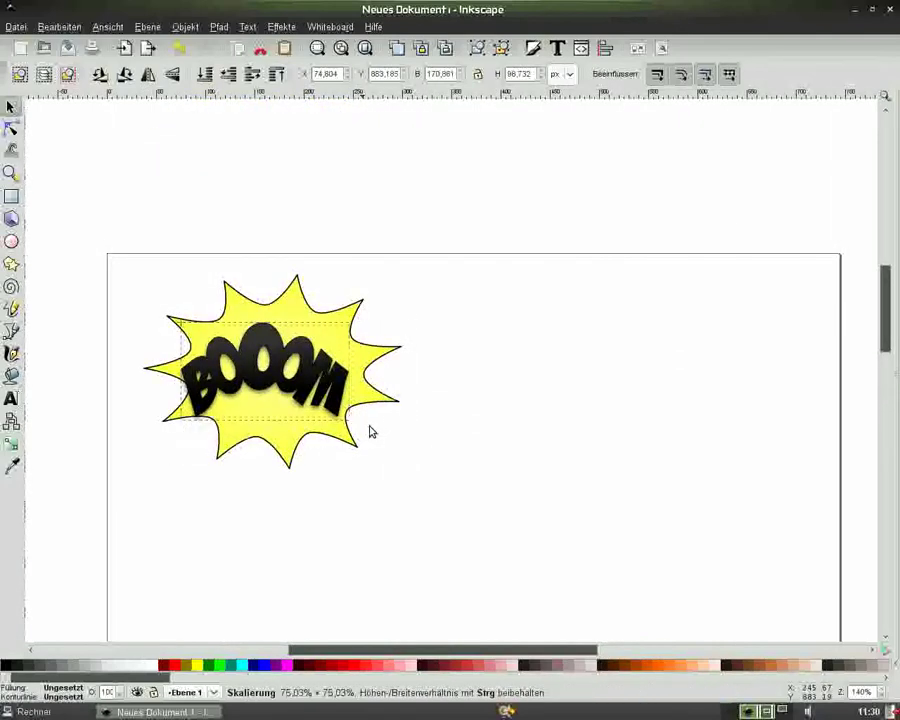
pyautogui.moveTo(319, 368); pyautogui.dragTo(326, 370)
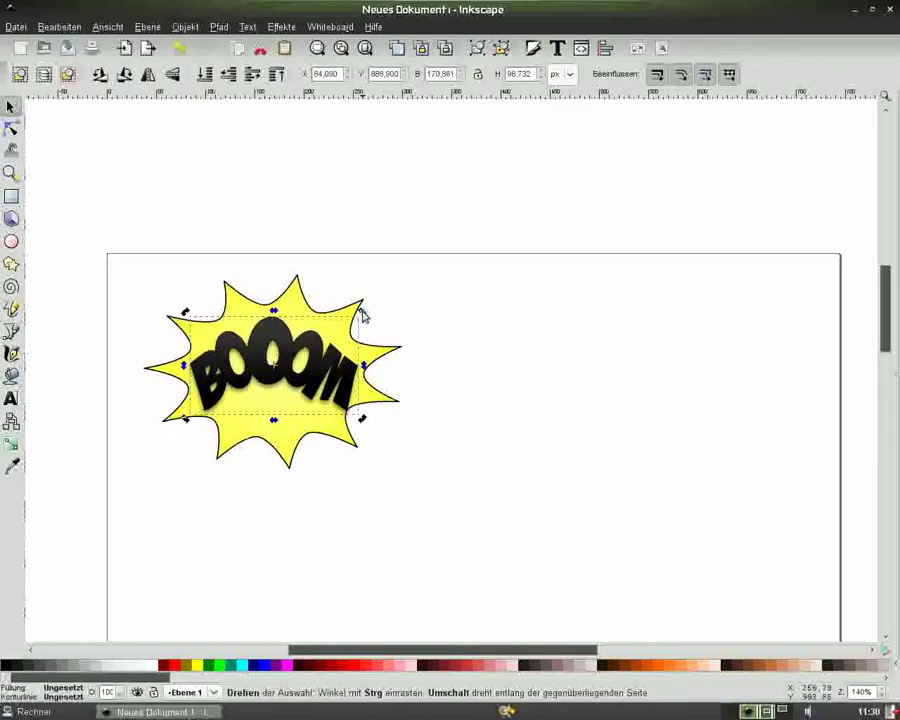
pyautogui.moveTo(362, 314); pyautogui.dragTo(364, 320)
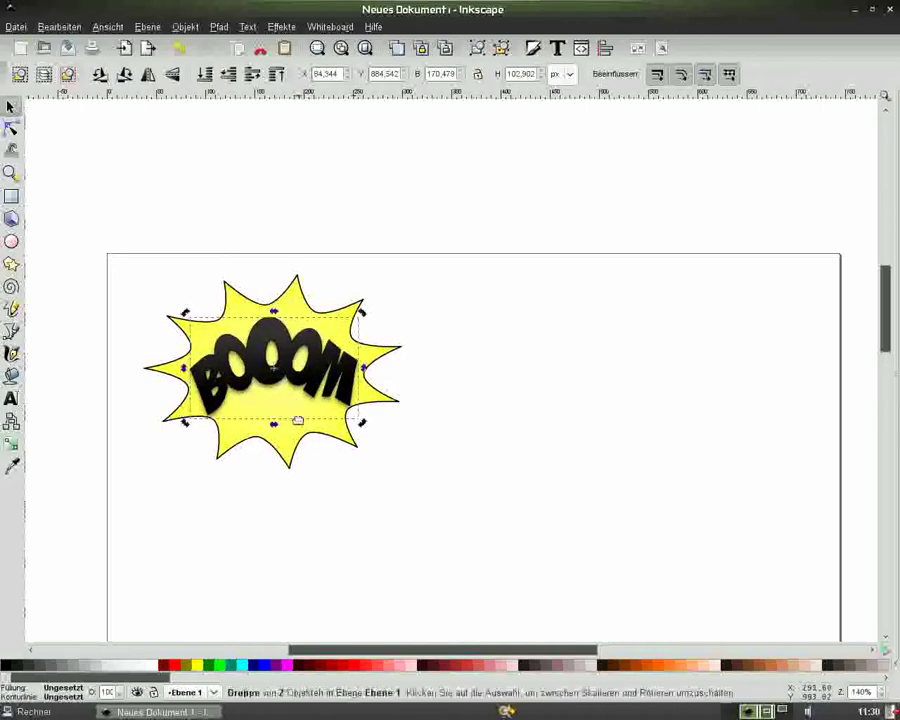
pyautogui.click(291, 457)
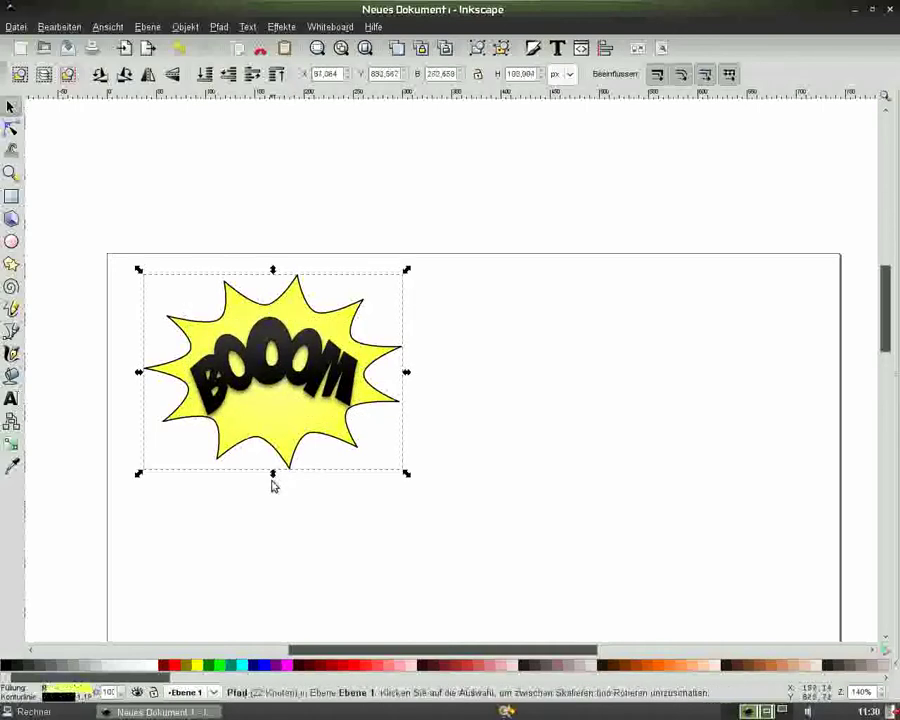
pyautogui.moveTo(272, 473); pyautogui.dragTo(269, 466)
# - Rotate the BOOM lettering about 15°, scale it to 90%, and shift it 10 px right
pyautogui.click(342, 361)
pyautogui.moveTo(342, 361); pyautogui.dragTo(342, 362)
pyautogui.click(228, 333)
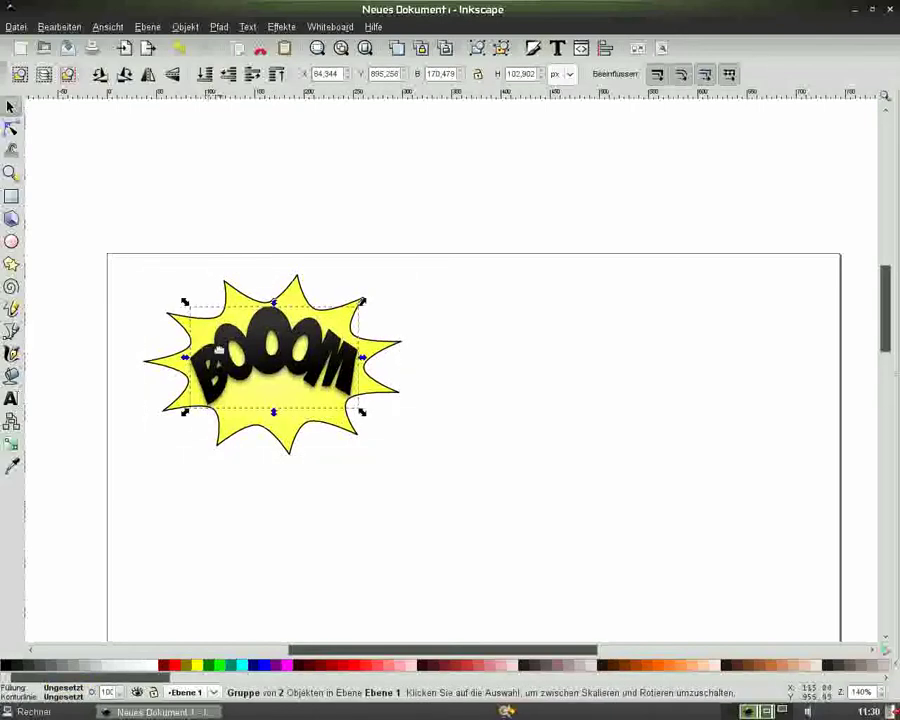
pyautogui.moveTo(187, 418); pyautogui.dragTo(206, 431)
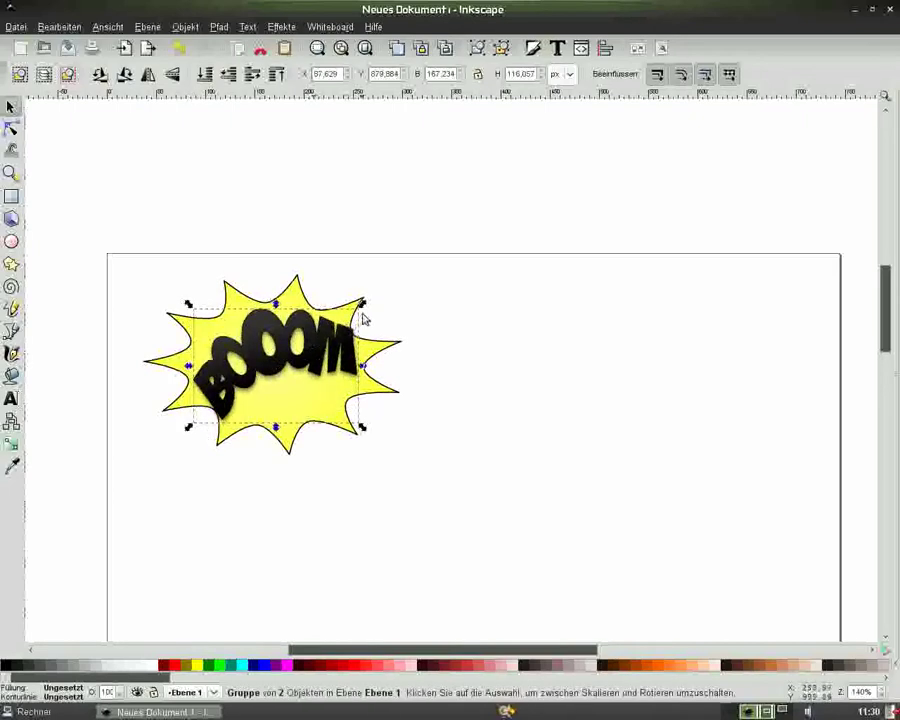
pyautogui.moveTo(362, 304); pyautogui.dragTo(346, 315)
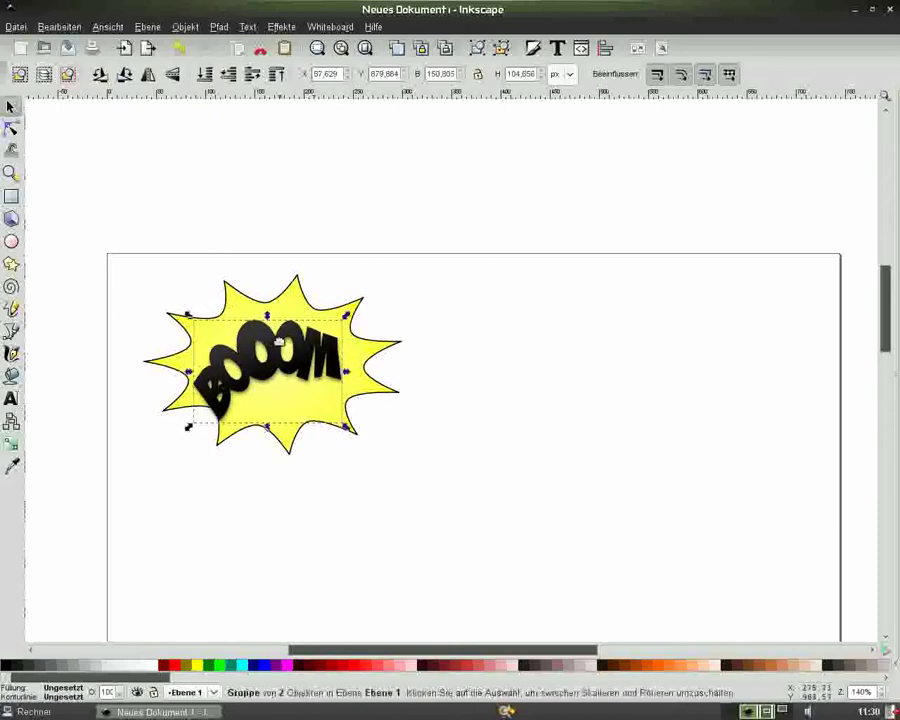
pyautogui.moveTo(279, 343); pyautogui.dragTo(286, 344)
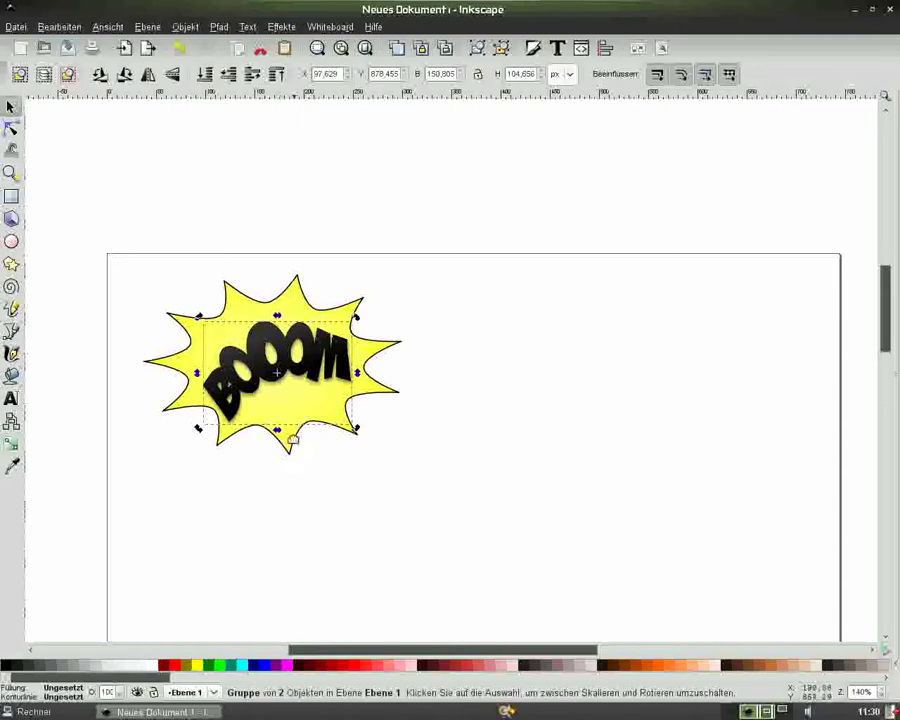
# - Shrink the starburst slightly to about 254.786 × 168.094 px and deselect
pyautogui.click(293, 440)
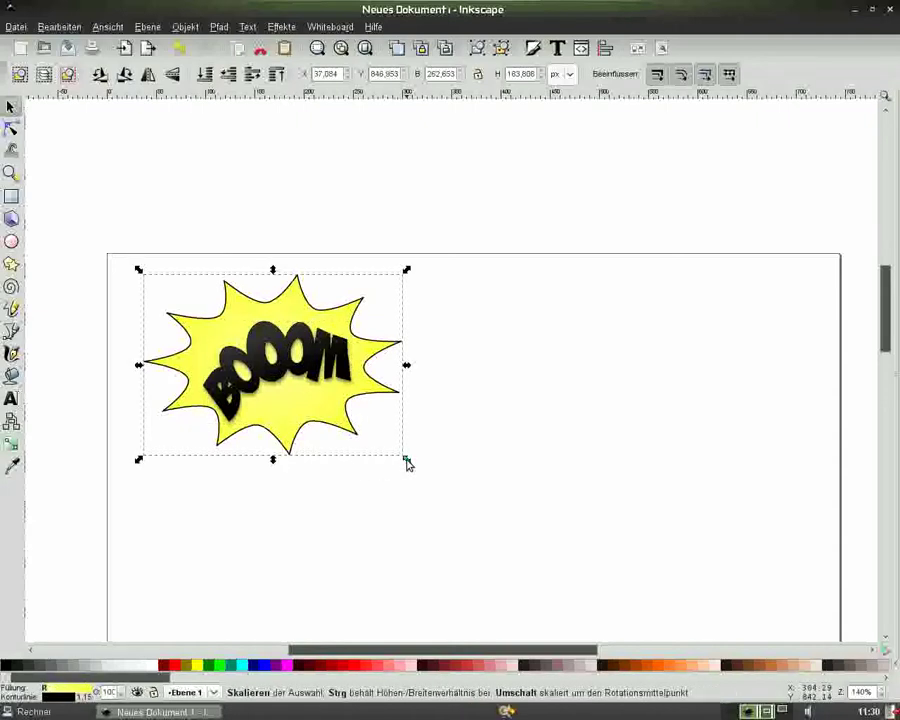
pyautogui.moveTo(406, 460); pyautogui.dragTo(404, 461)
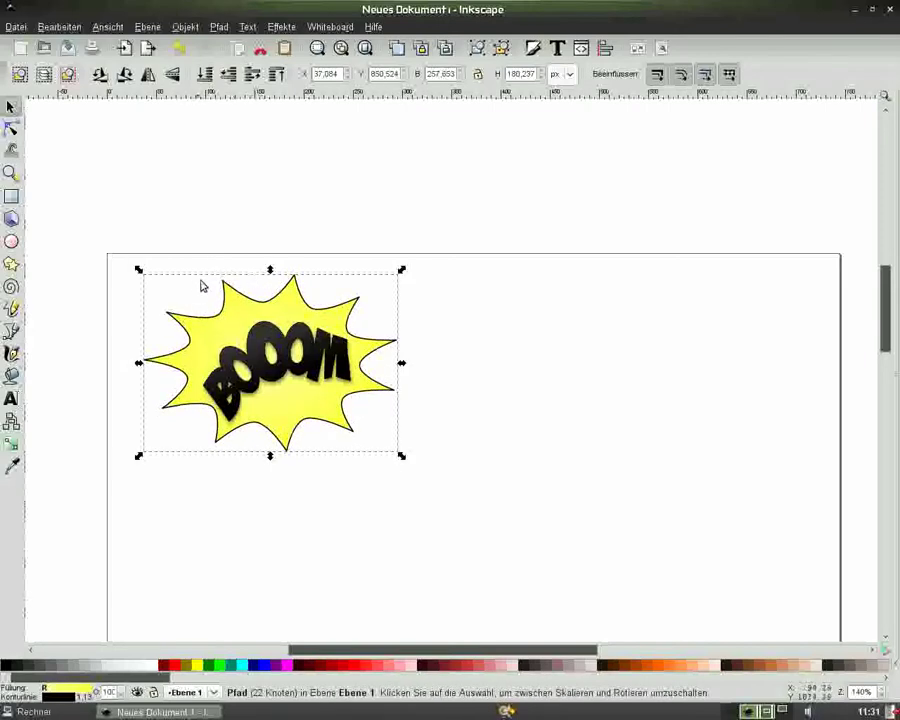
pyautogui.moveTo(138, 269)
pyautogui.mouseDown()
pyautogui.moveTo(141, 288)
pyautogui.moveTo(149, 277)
pyautogui.mouseUp()
pyautogui.click(240, 230)
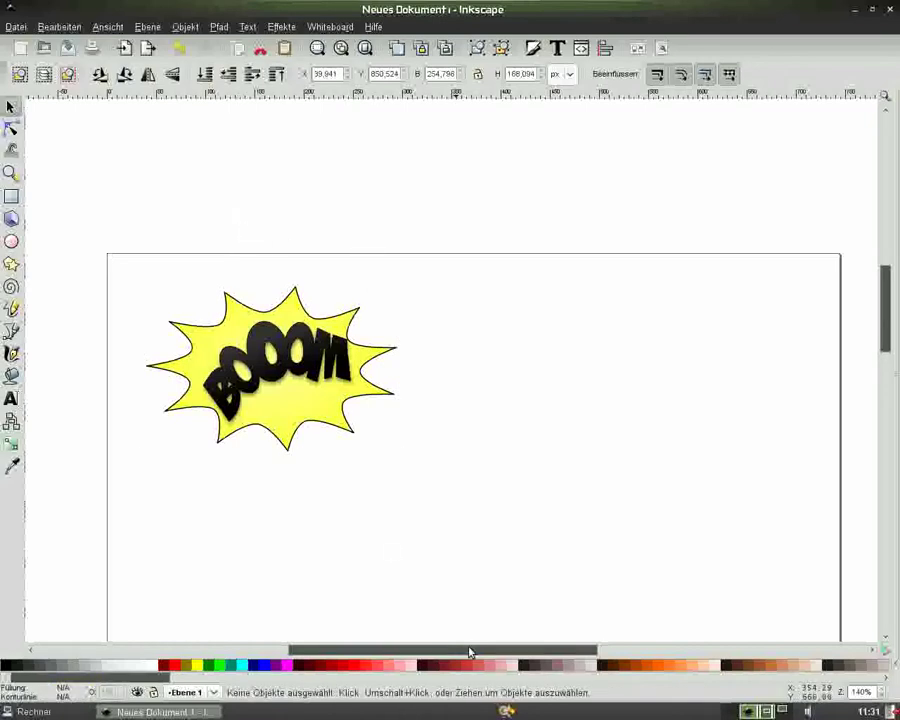
pyautogui.moveTo(470, 652); pyautogui.dragTo(444, 650)
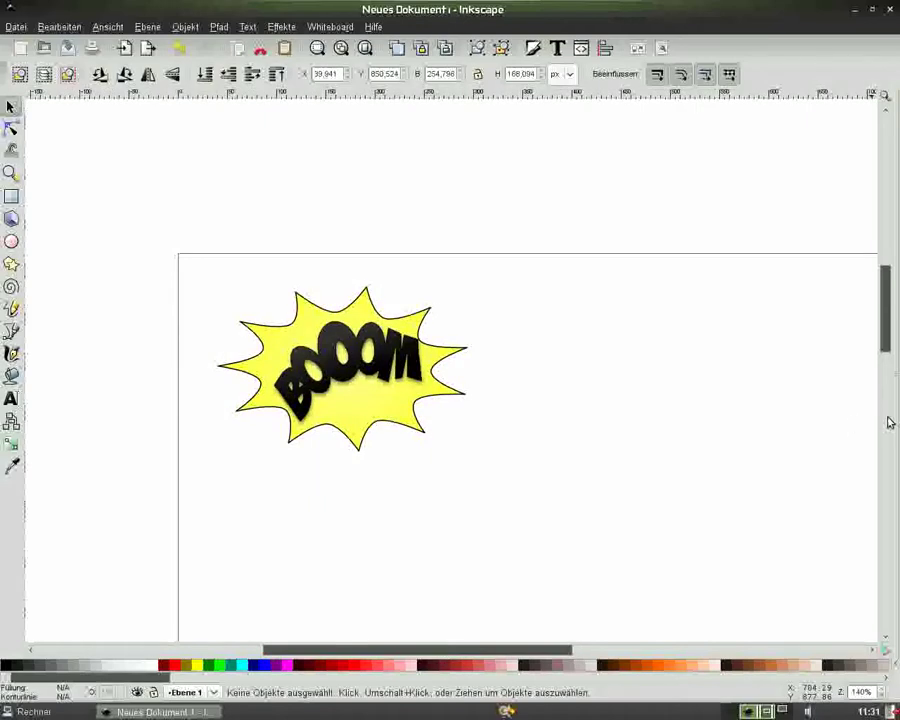
# - Draw a short curved stroke with the Bezier pen below the starburst
pyautogui.click(13, 333)
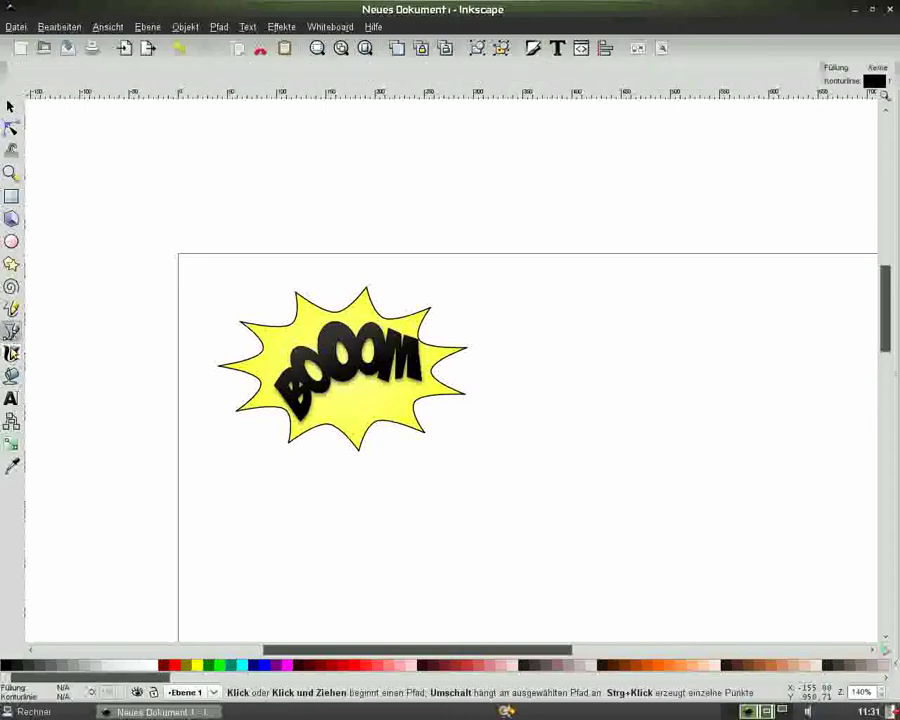
pyautogui.click(252, 515)
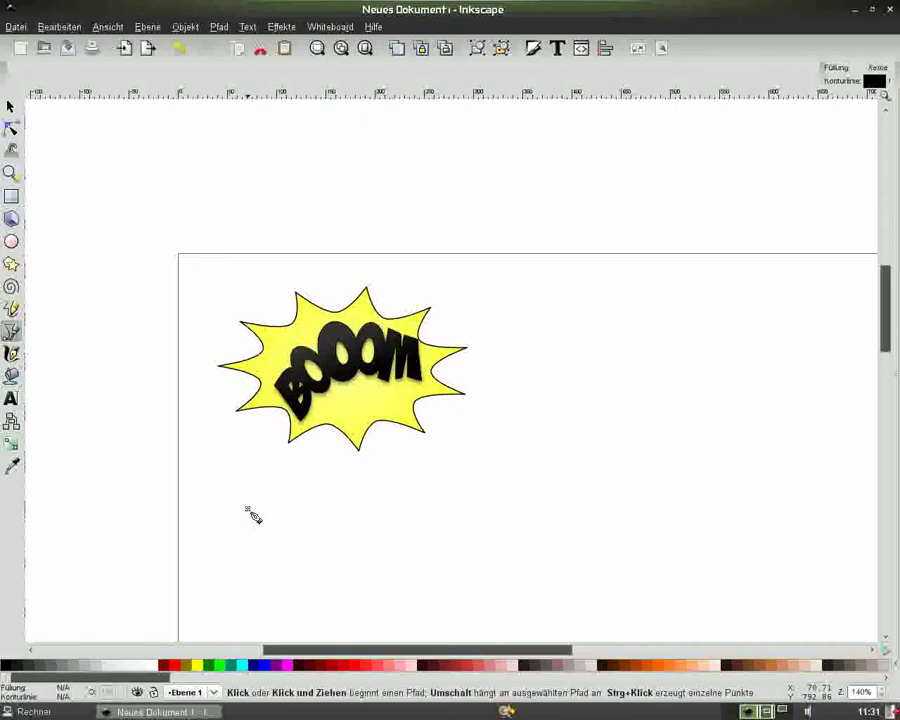
pyautogui.click(247, 508)
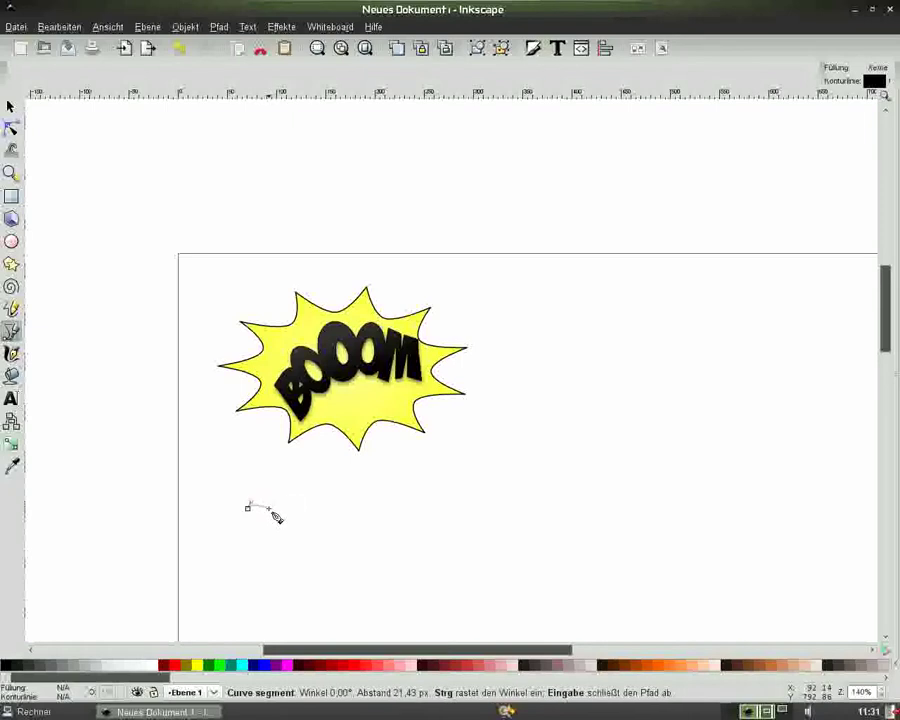
pyautogui.moveTo(269, 509); pyautogui.dragTo(270, 508)
pyautogui.doubleClick(277, 514)
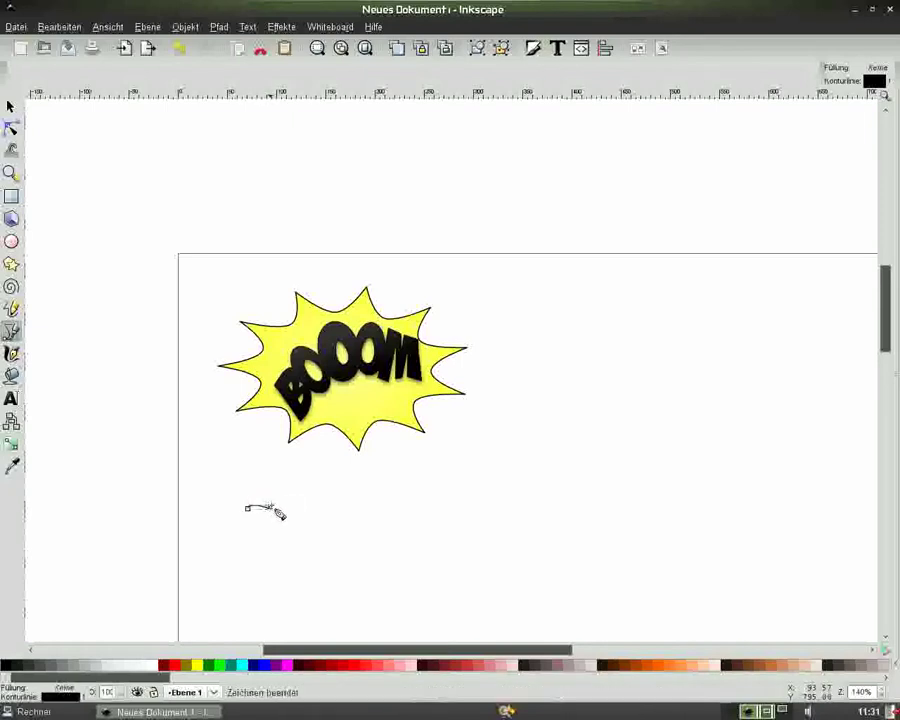
# - Move the curved stroke onto the starburst just above BOOOM's middle O
pyautogui.click(11, 107)
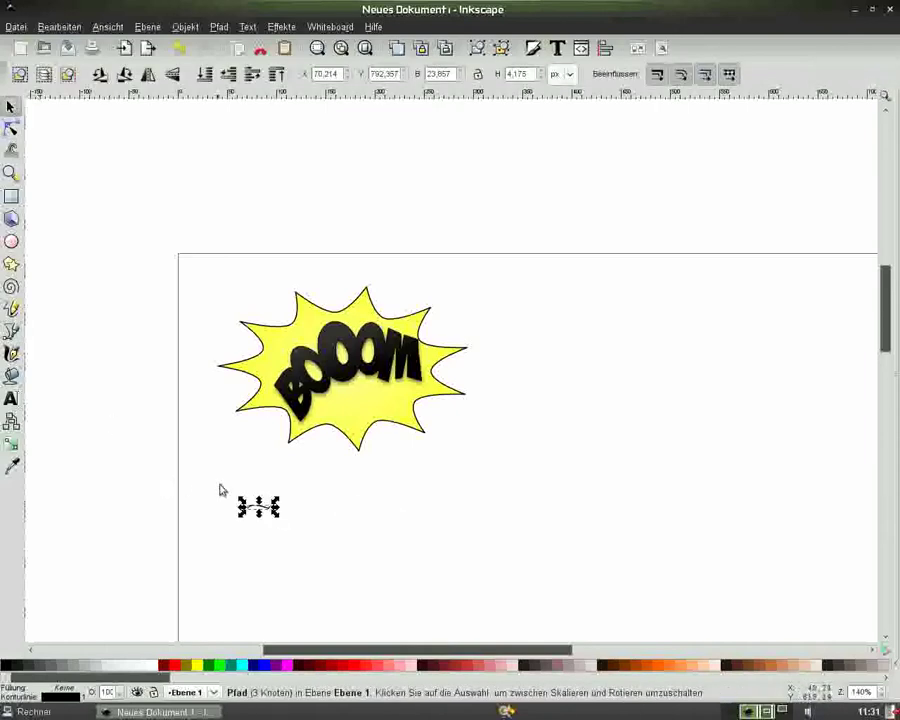
pyautogui.click(258, 506)
pyautogui.moveTo(258, 506); pyautogui.dragTo(427, 488)
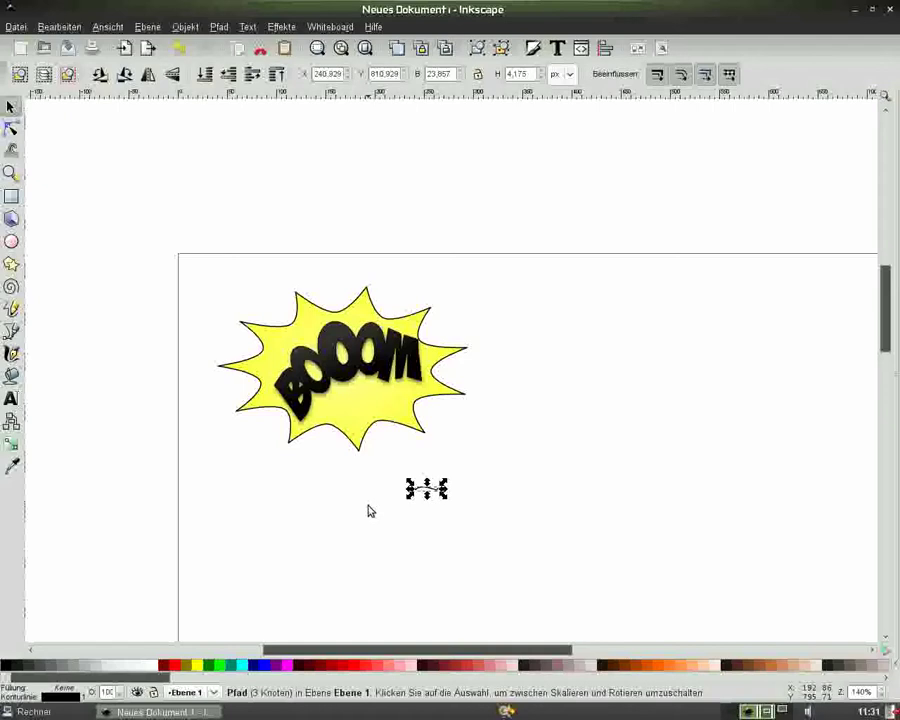
pyautogui.press('+')
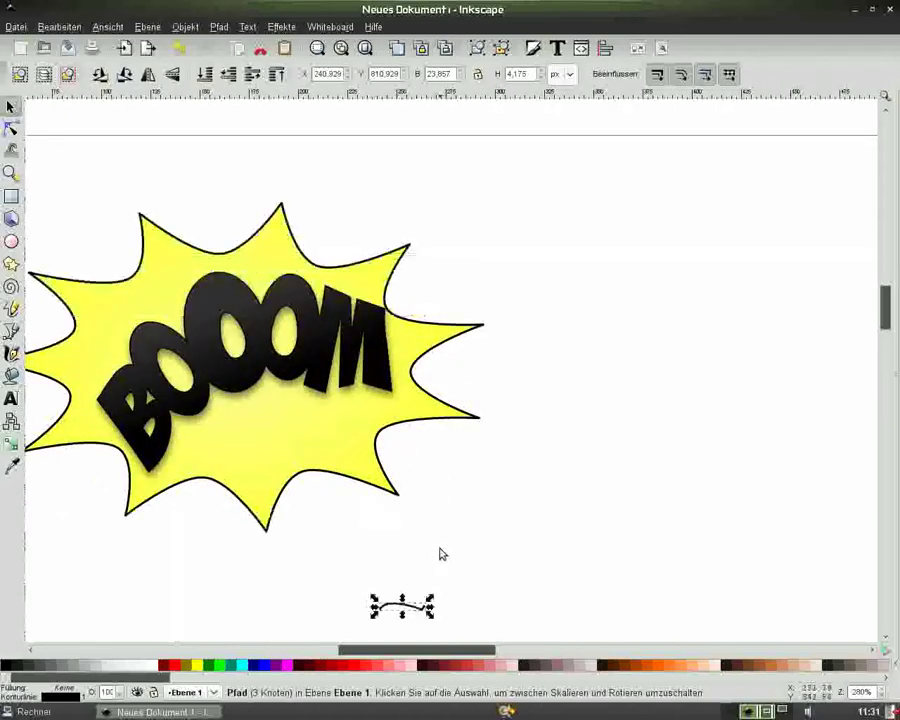
pyautogui.moveTo(401, 604); pyautogui.dragTo(208, 258)
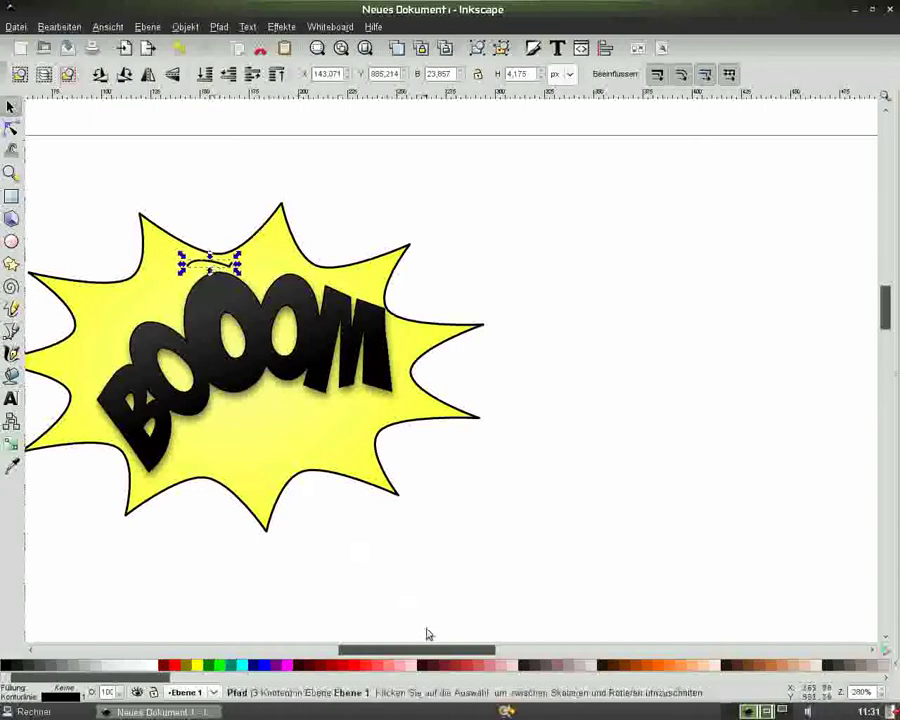
pyautogui.moveTo(436, 648); pyautogui.dragTo(386, 648)
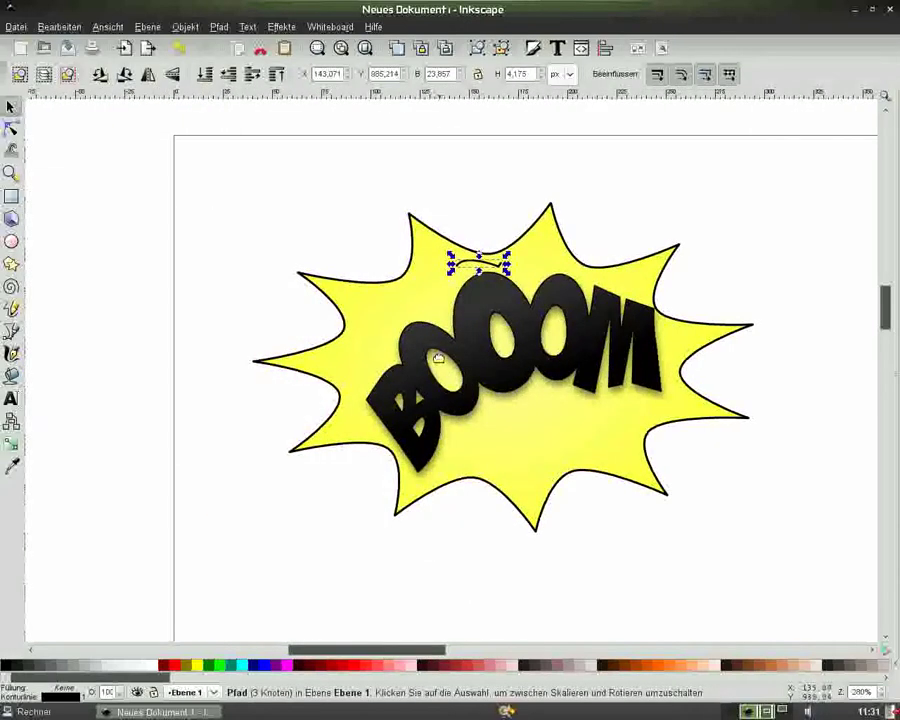
# - Delete the stroke's extra end node and pull its ends into a higher arc
pyautogui.click(10, 131)
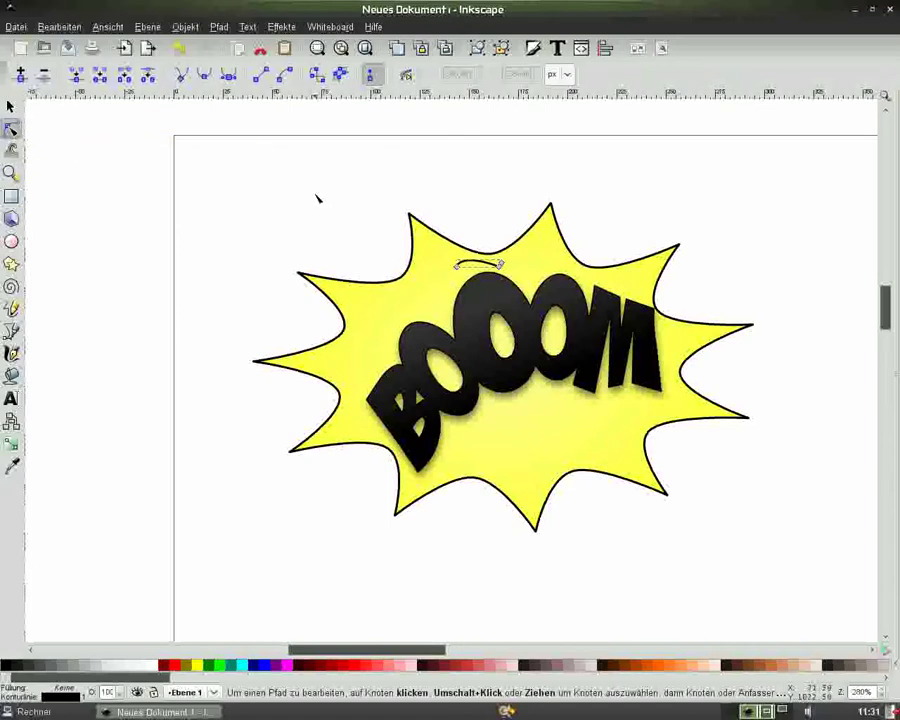
pyautogui.press('+')
pyautogui.press('+')
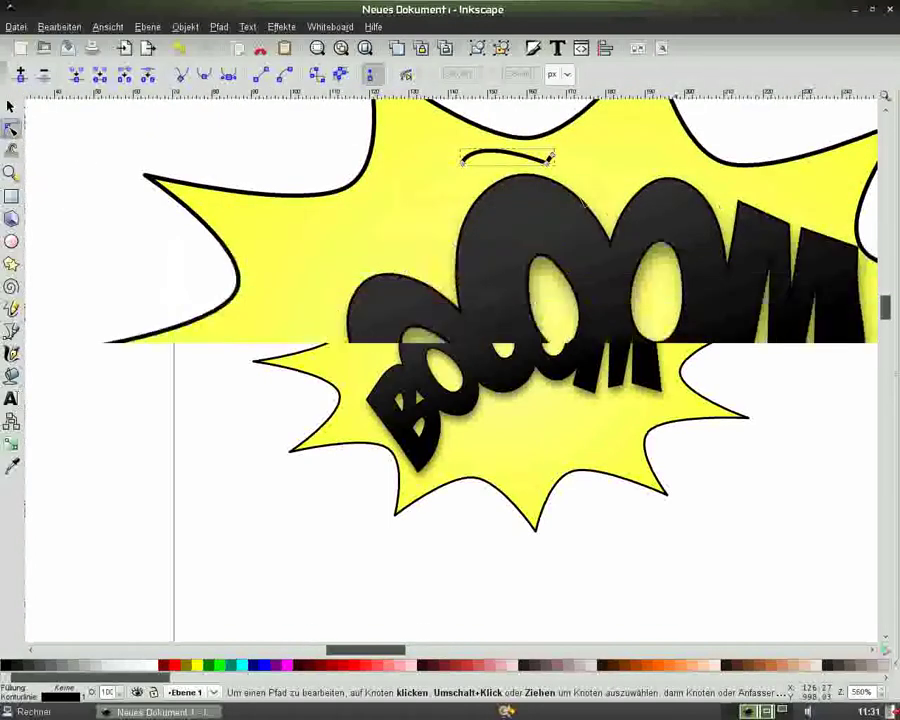
pyautogui.click(561, 164)
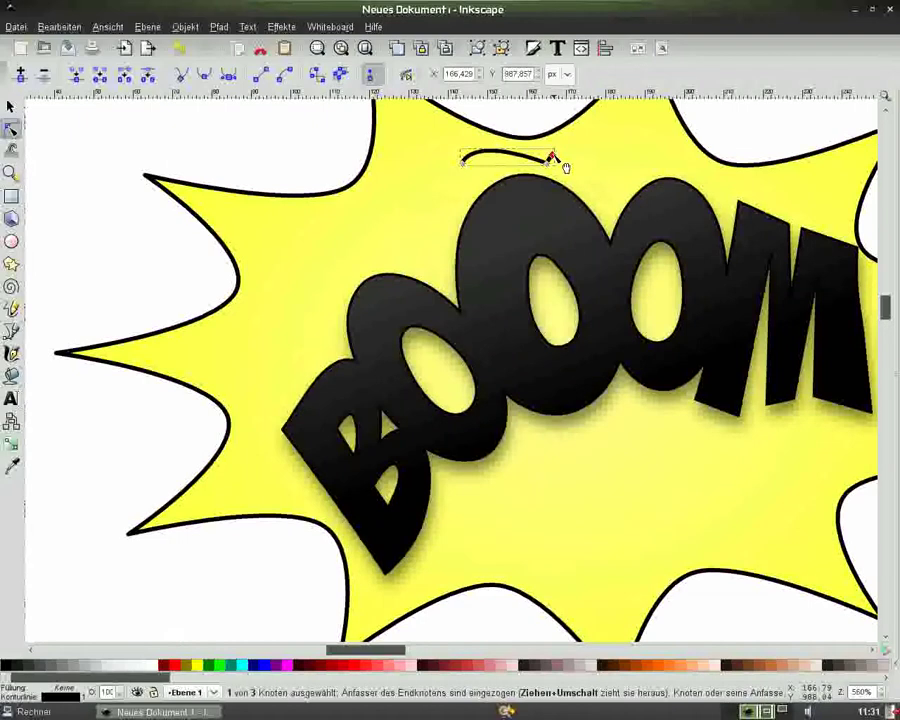
pyautogui.press('Delete')
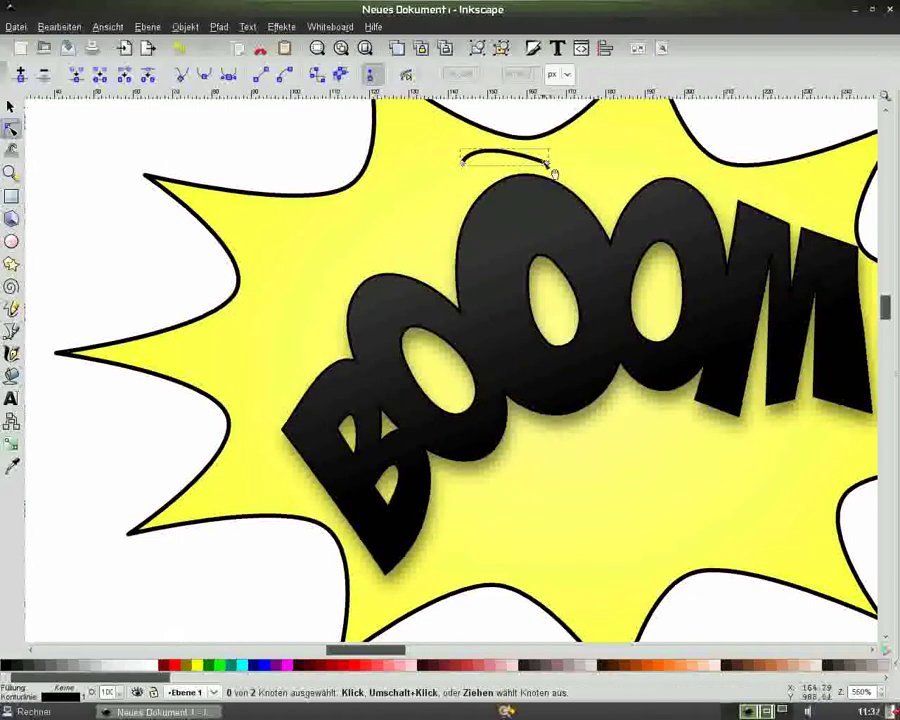
pyautogui.click(463, 164)
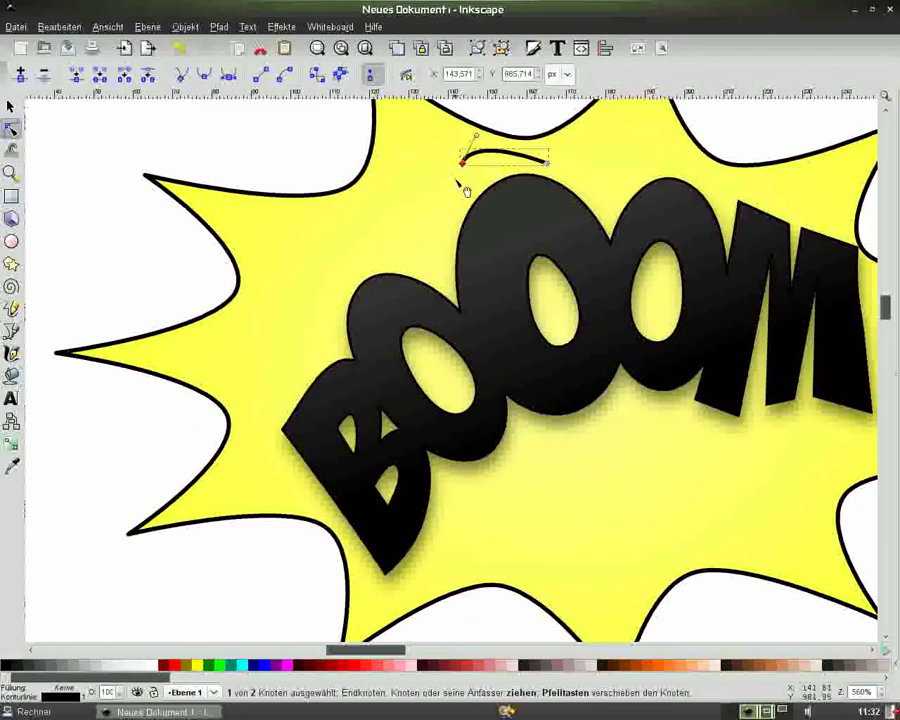
pyautogui.moveTo(466, 170); pyautogui.dragTo(474, 206)
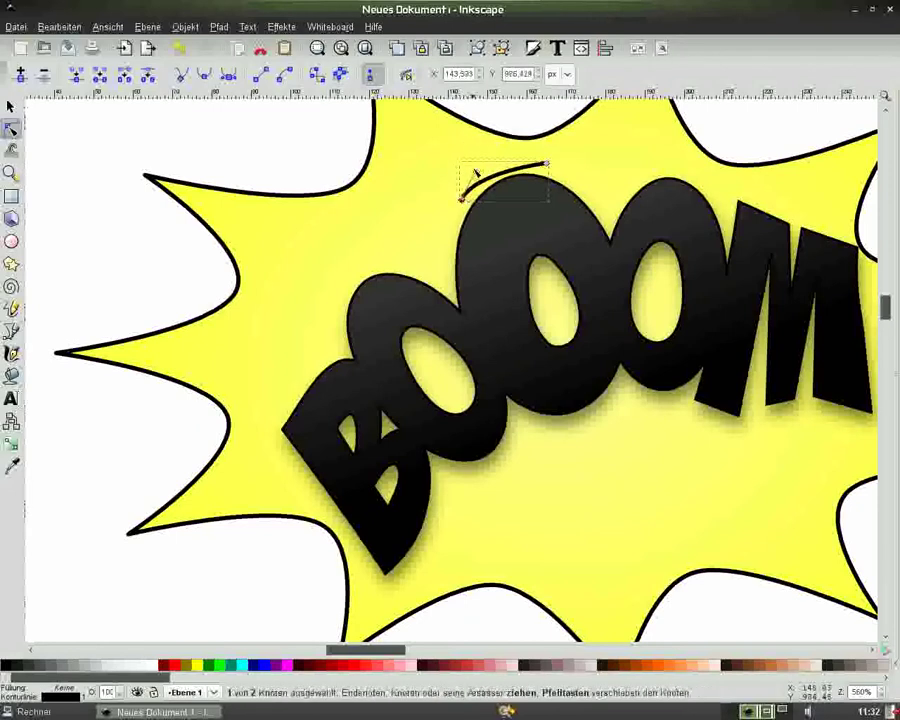
pyautogui.moveTo(474, 162); pyautogui.dragTo(473, 125)
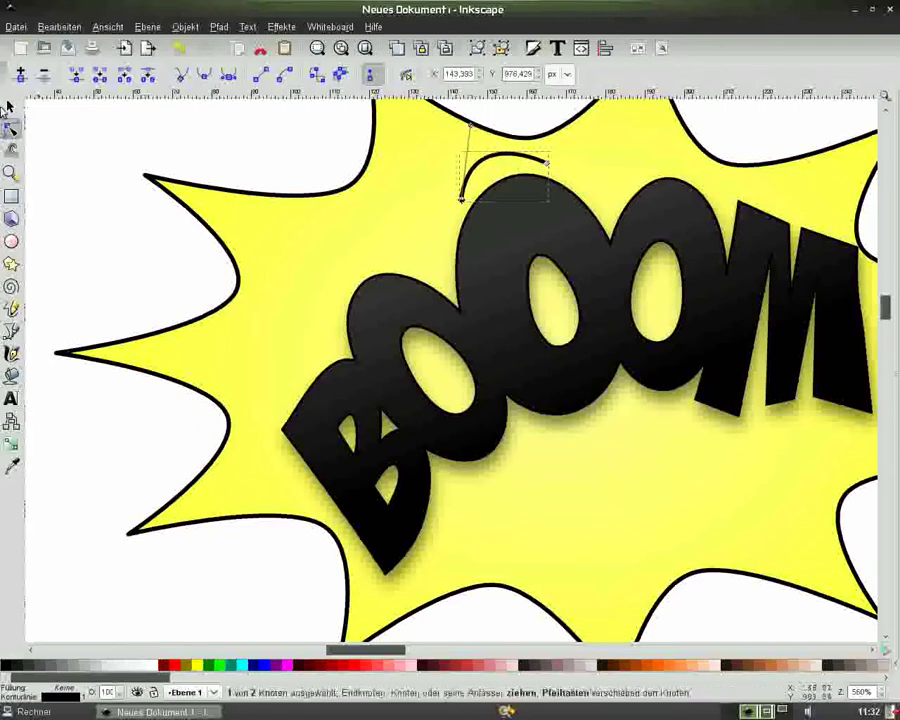
pyautogui.press('s')
# - Refine the arc's lower end and curve to hug the O, then reselect the arc
pyautogui.moveTo(492, 158); pyautogui.dragTo(494, 160)
pyautogui.press('n')
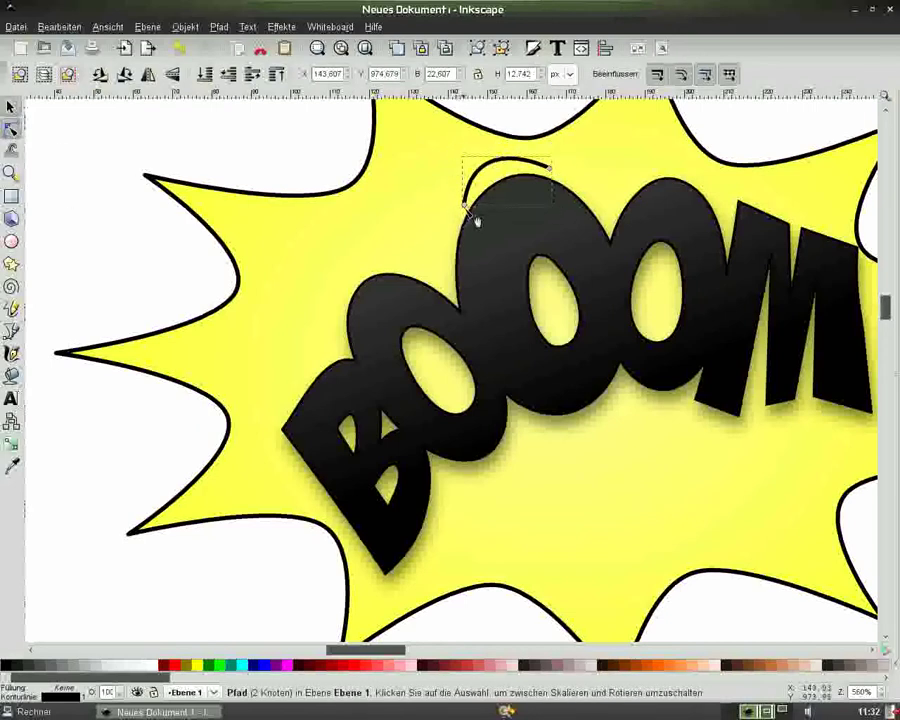
pyautogui.click(454, 209)
pyautogui.moveTo(462, 221)
pyautogui.mouseDown()
pyautogui.moveTo(466, 237)
pyautogui.moveTo(458, 216)
pyautogui.moveTo(486, 190)
pyautogui.mouseUp()
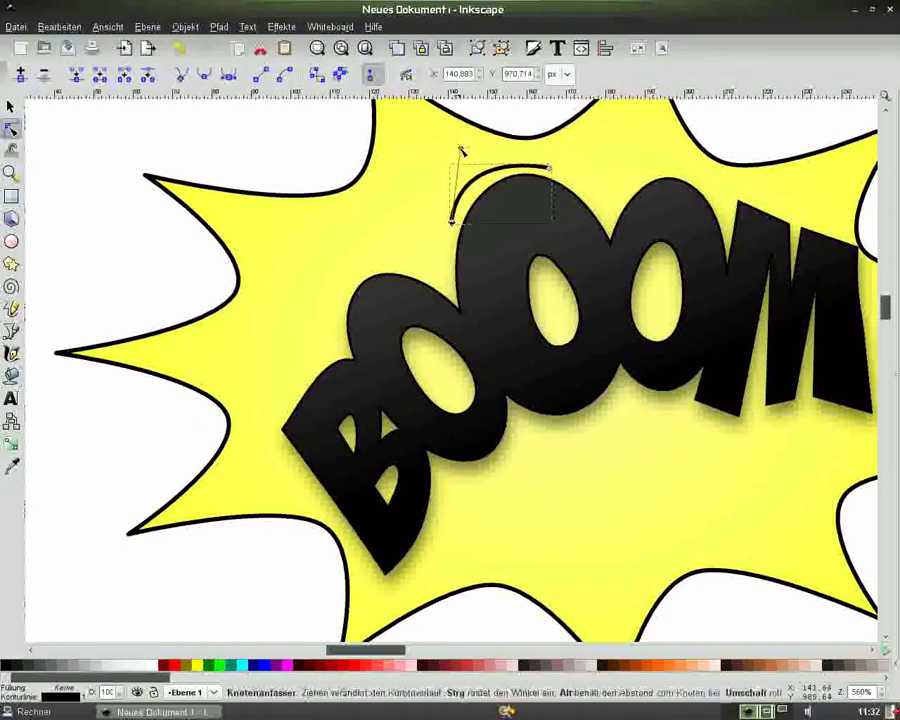
pyautogui.moveTo(461, 150); pyautogui.dragTo(469, 135)
pyautogui.click(60, 163)
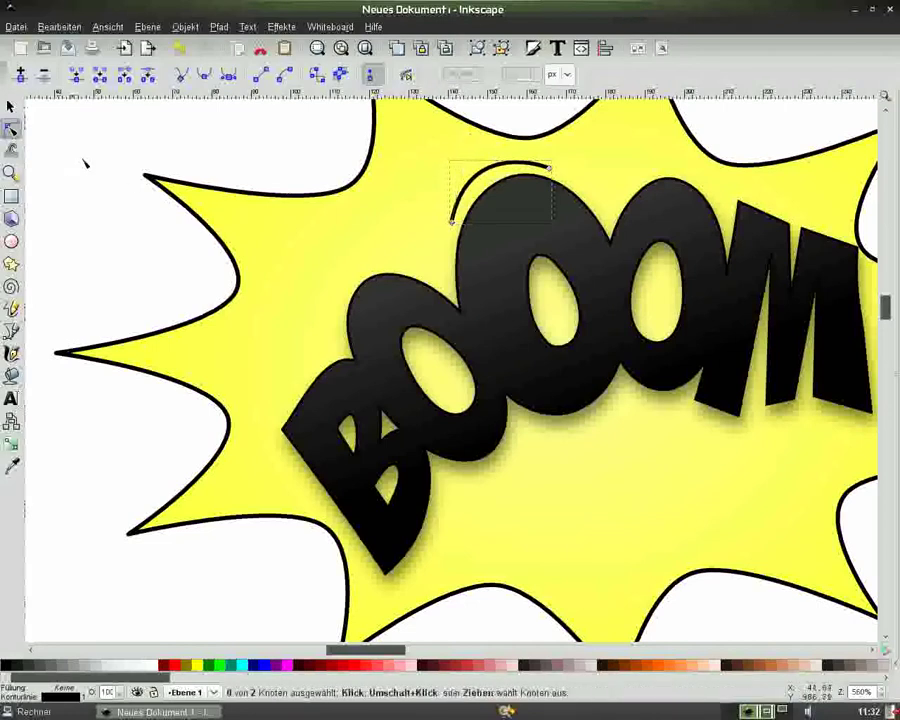
pyautogui.moveTo(884, 311); pyautogui.dragTo(882, 299)
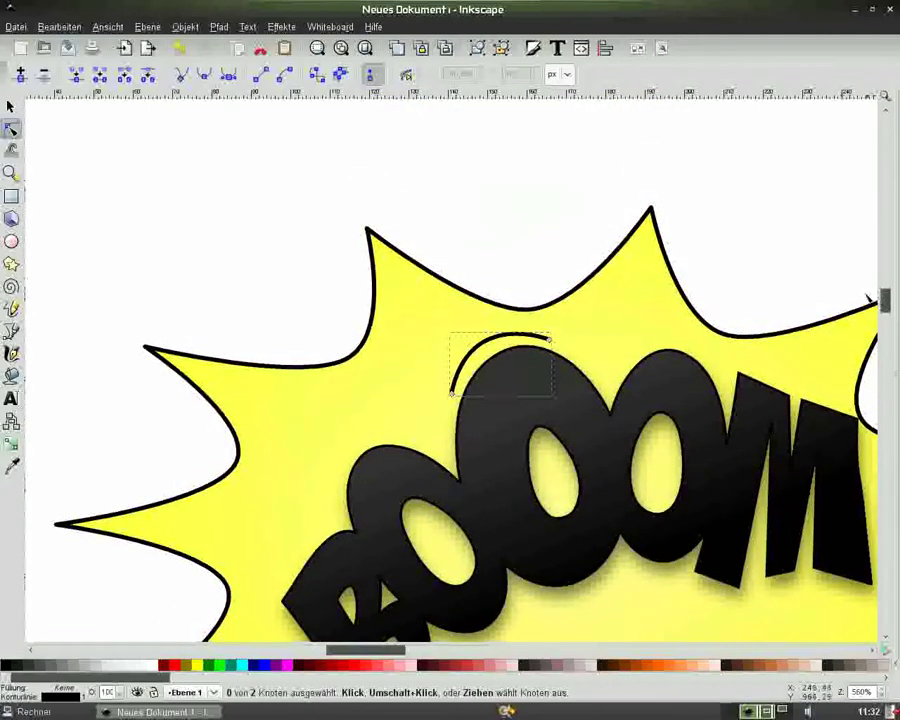
pyautogui.click(10, 106)
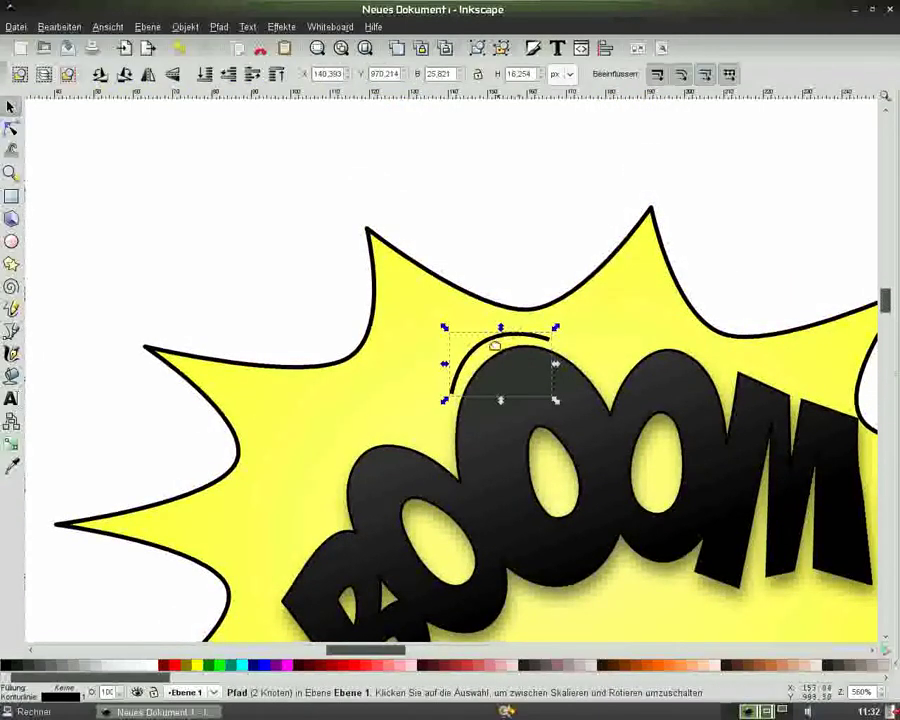
pyautogui.press('Escape')
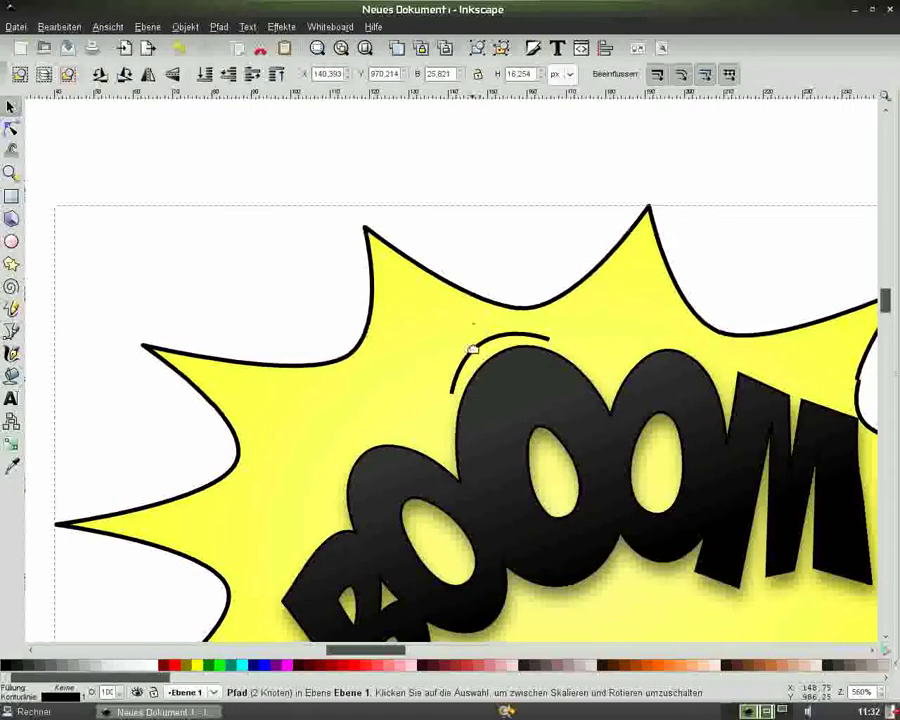
pyautogui.click(213, 481)
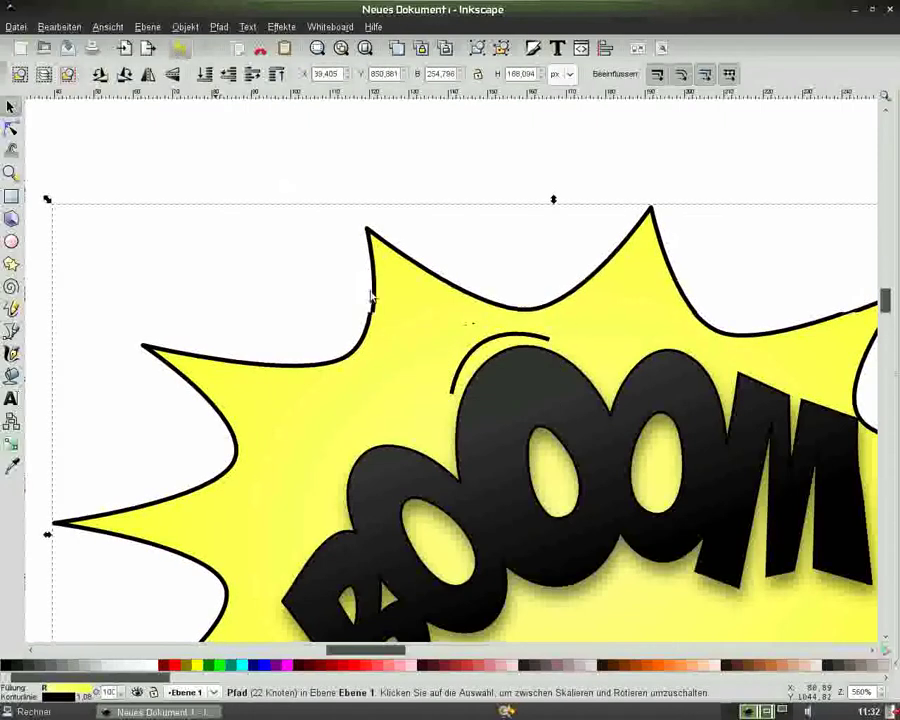
pyautogui.click(460, 354)
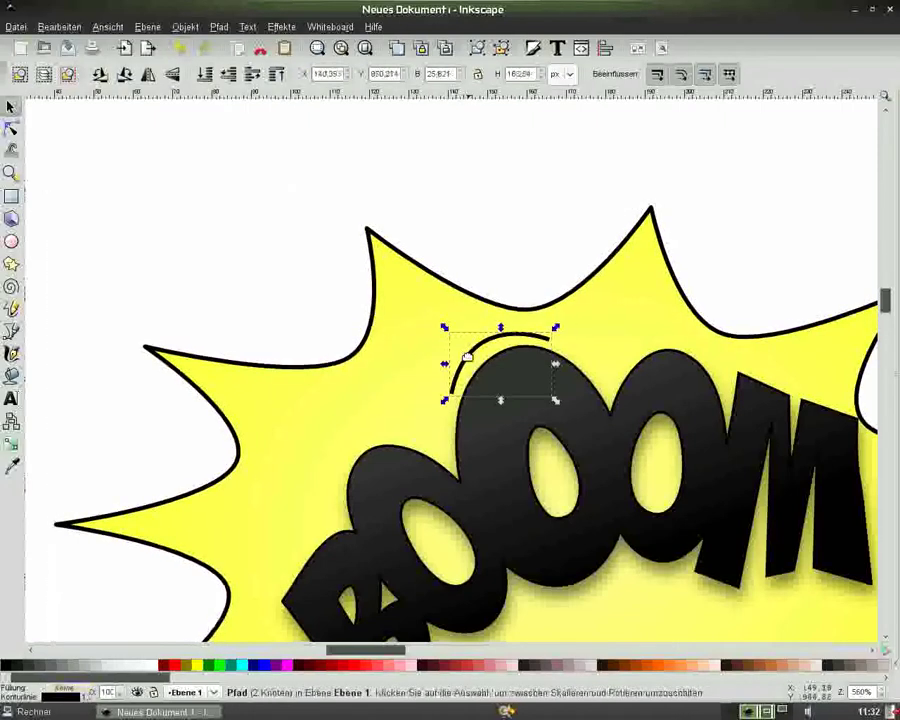
# - Duplicate the arc, move the copy up-left, and tighten its ends to about 19.571 × 12.730 px
pyautogui.hotkey('ctrl', 'd')
pyautogui.moveTo(460, 354); pyautogui.dragTo(456, 340)
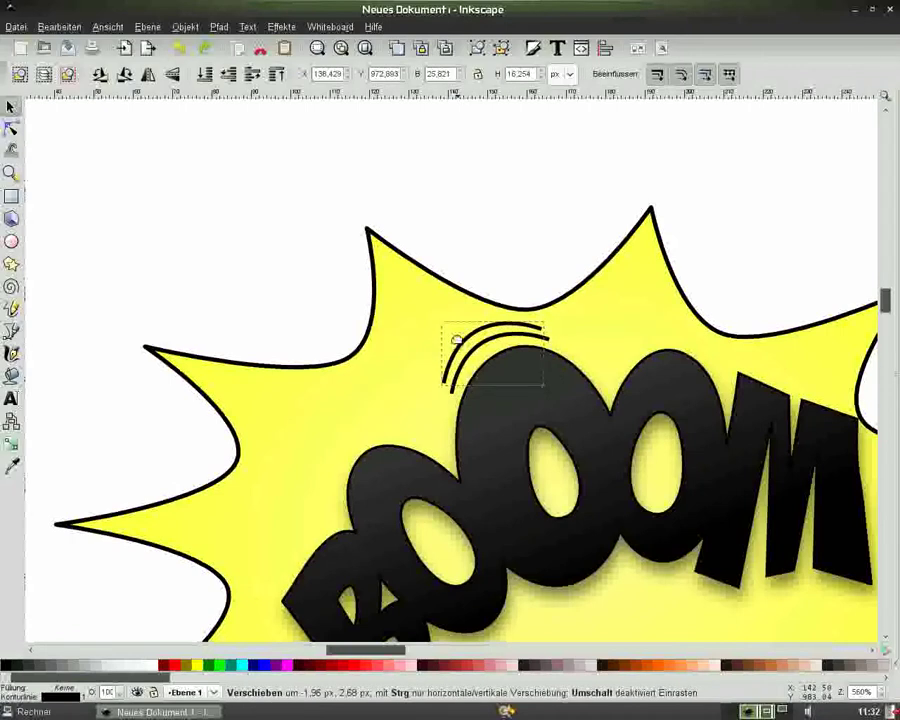
pyautogui.press('n')
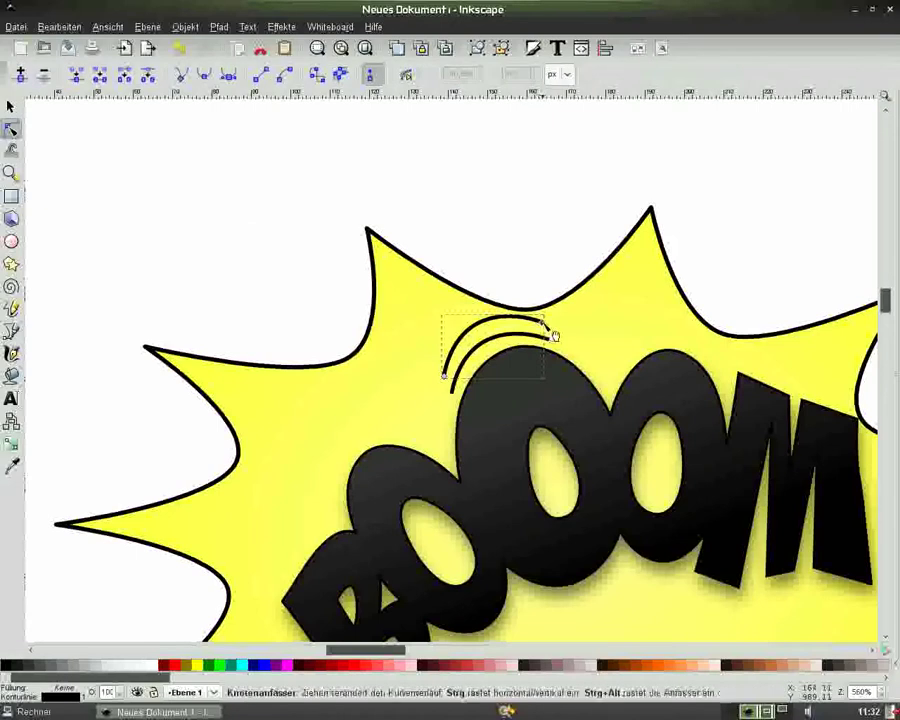
pyautogui.moveTo(545, 336); pyautogui.dragTo(537, 338)
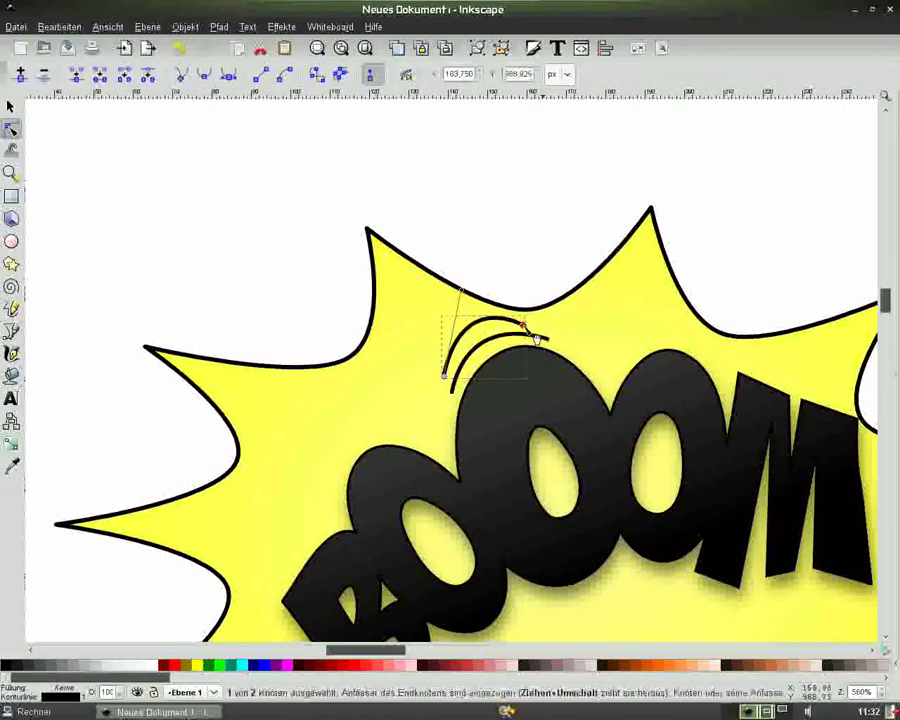
pyautogui.click(450, 372)
pyautogui.moveTo(459, 378); pyautogui.dragTo(460, 375)
pyautogui.moveTo(467, 284); pyautogui.dragTo(472, 301)
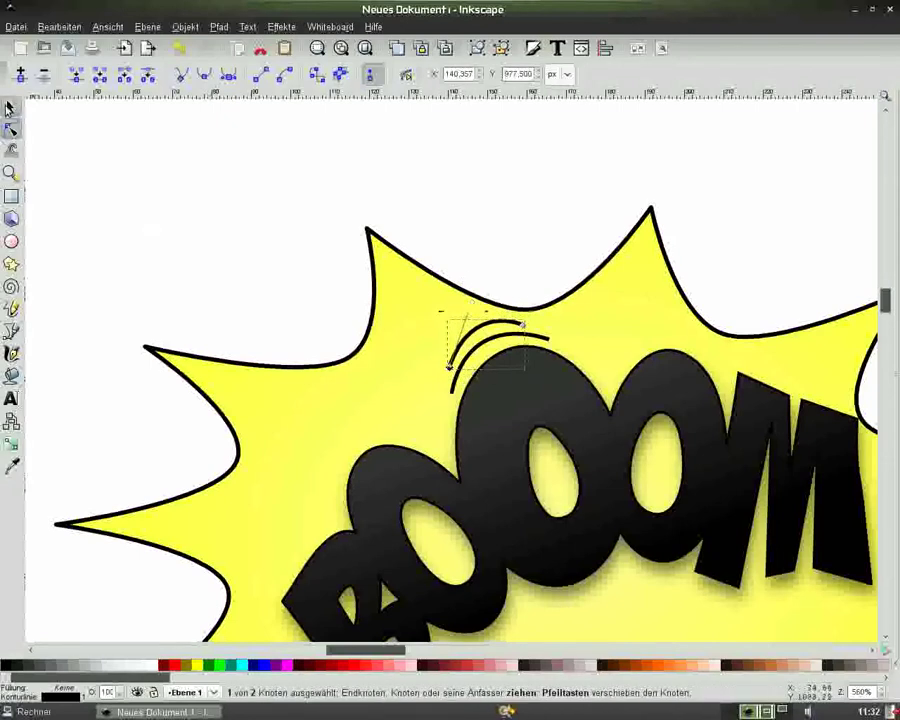
pyautogui.click(10, 106)
pyautogui.press('-')
pyautogui.press('-')
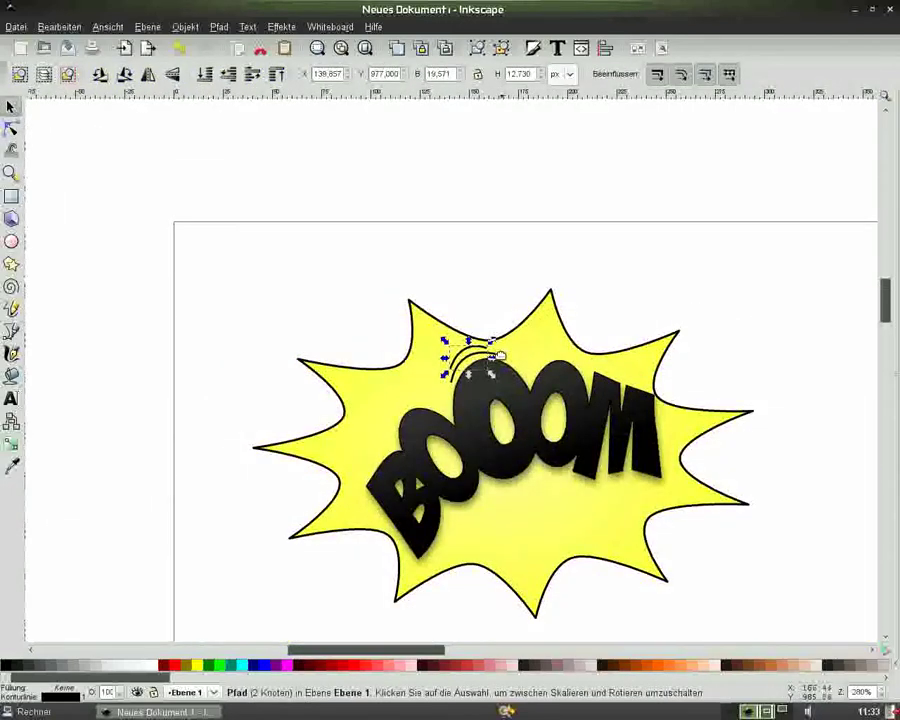
# - Reduce both arcs' stroke width to about 0.6 px, then undo an accidental lettering move
pyautogui.press('shift')
pyautogui.keyDown('shift'); pyautogui.click(497, 354); pyautogui.keyUp('shift')
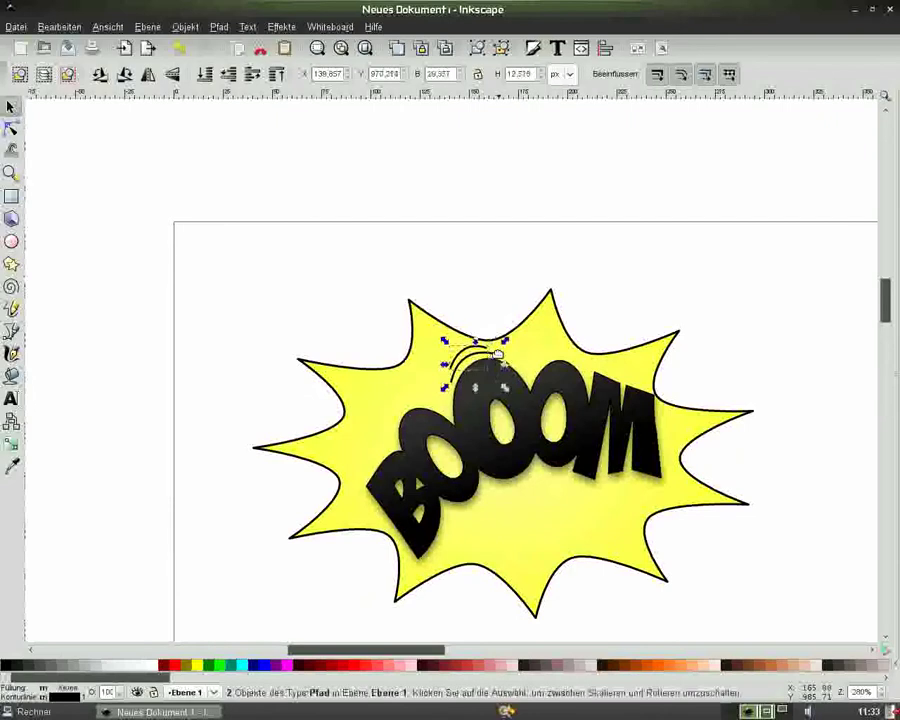
pyautogui.click(536, 50)
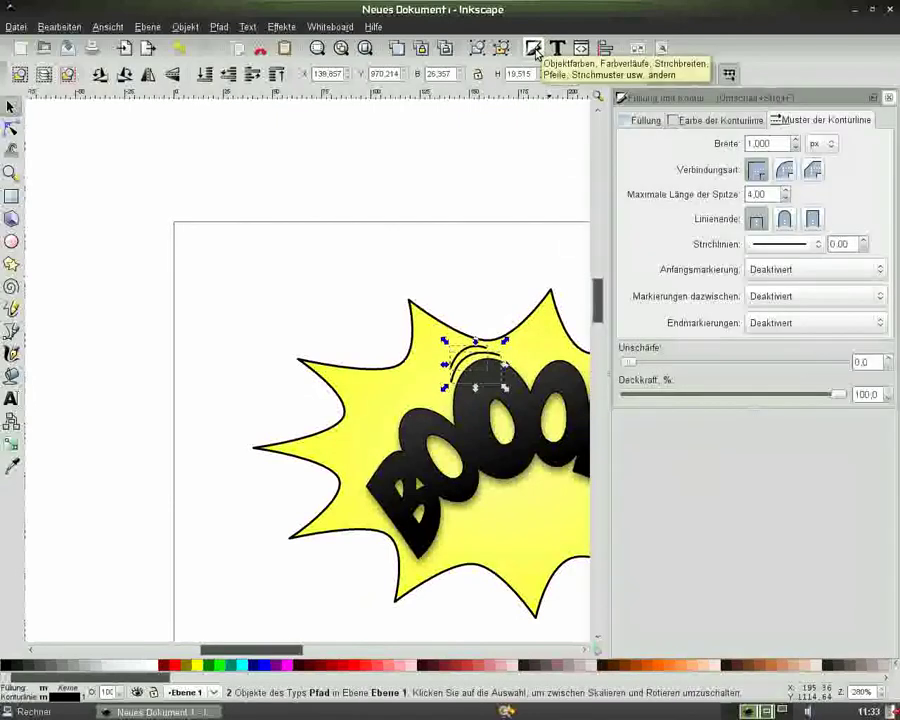
pyautogui.click(796, 147)
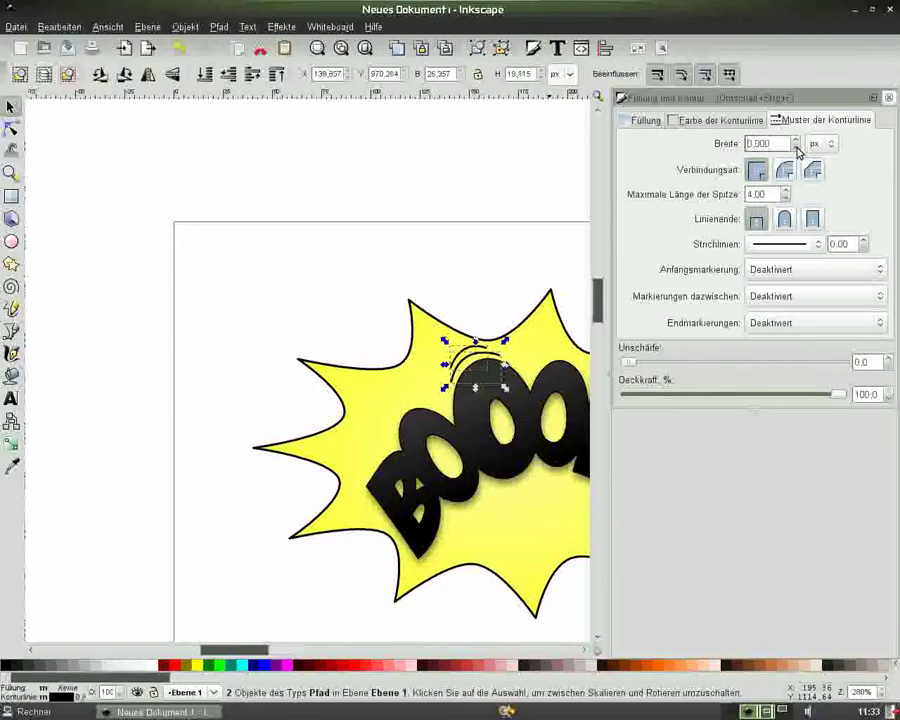
pyautogui.click(797, 148)
pyautogui.click(797, 148)
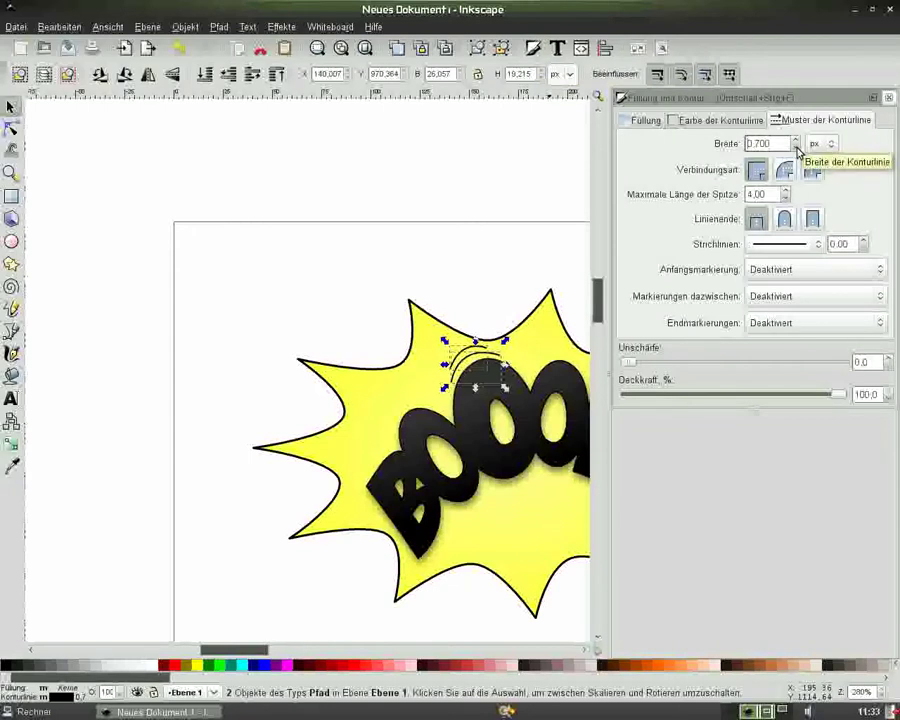
pyautogui.click(797, 148)
pyautogui.click(888, 97)
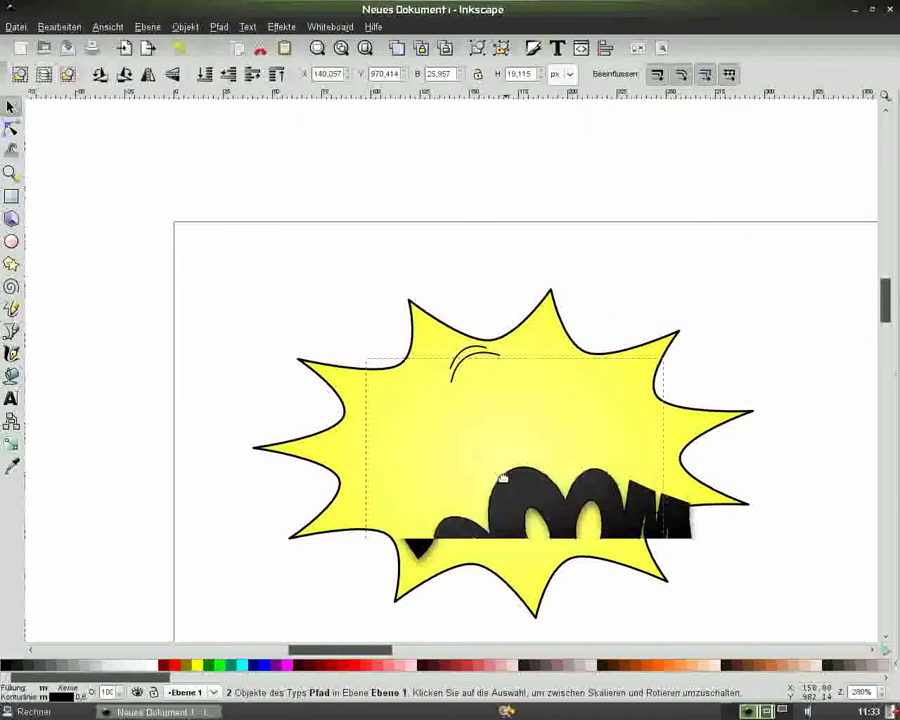
pyautogui.click(178, 47)
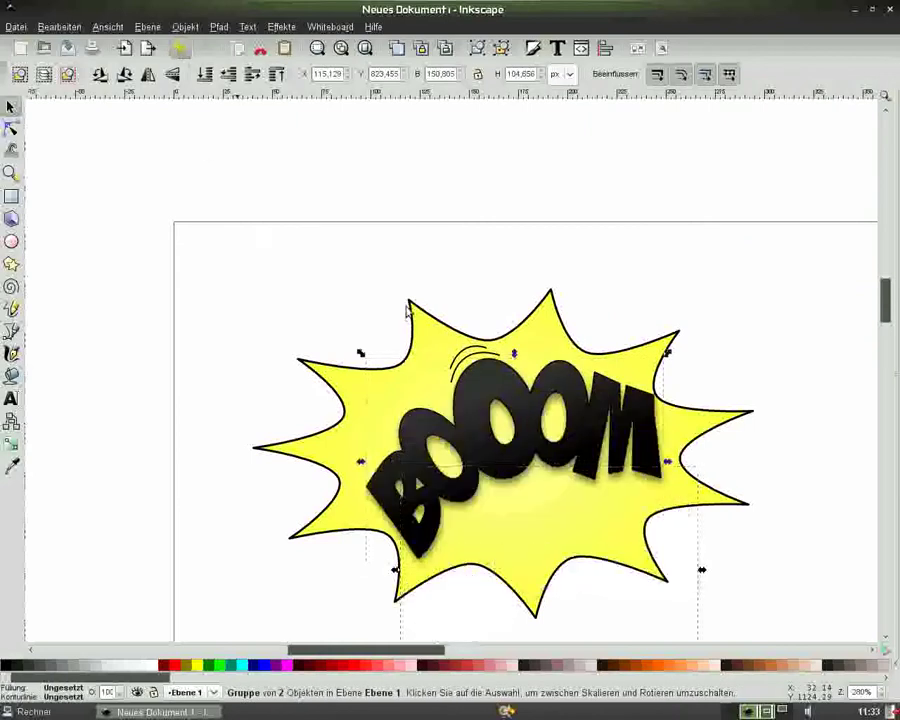
# - Place a vertically flipped copy of both arcs beneath BOOOM, rotated about 34°
pyautogui.click(459, 347)
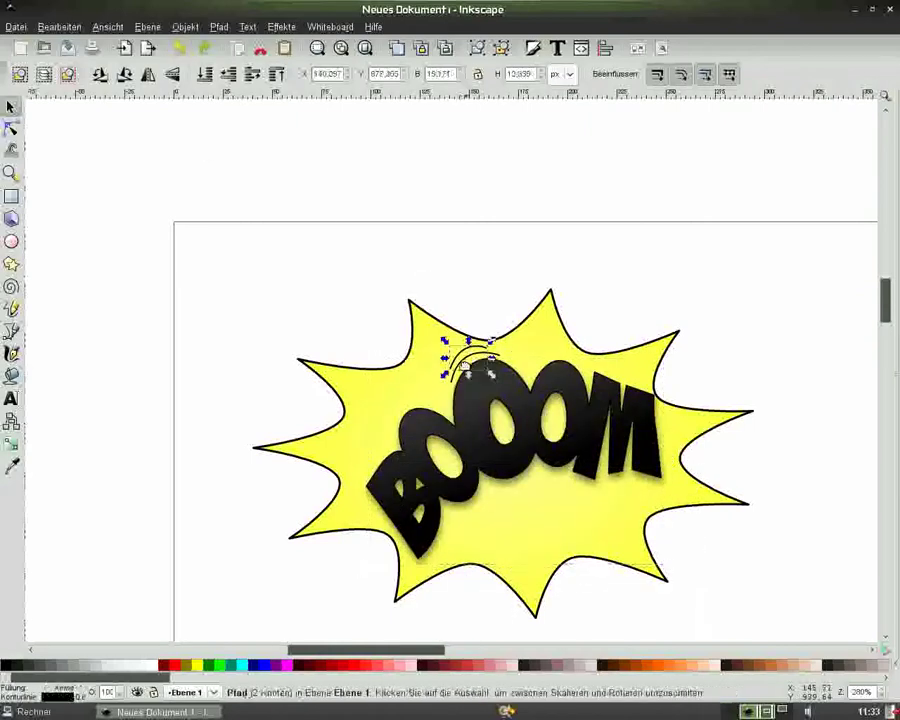
pyautogui.keyDown('shift'); pyautogui.click(465, 362); pyautogui.keyUp('shift')
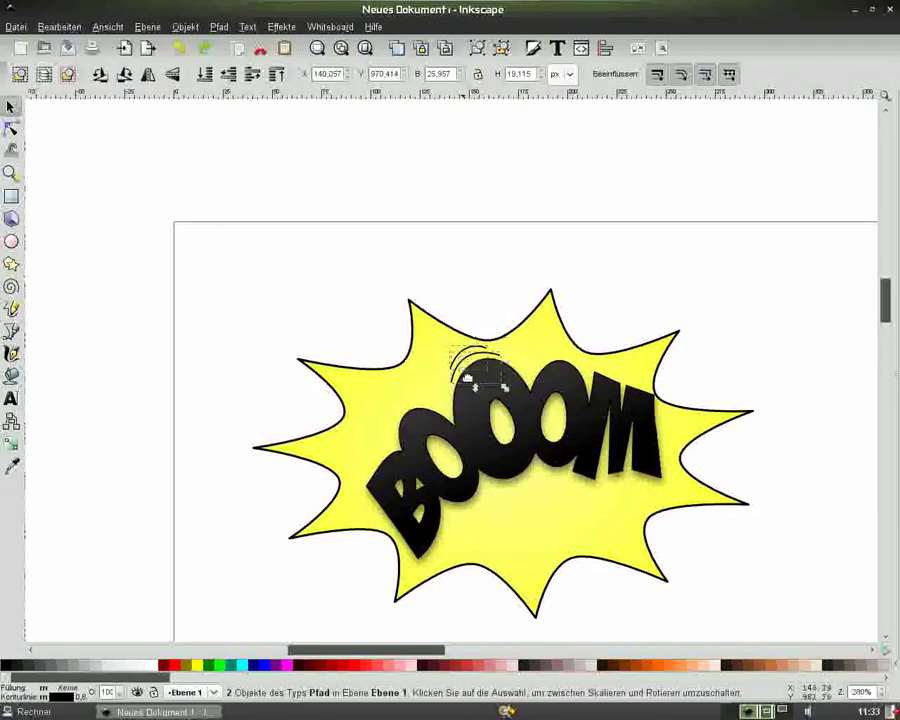
pyautogui.moveTo(460, 360)
pyautogui.mouseDown()
pyautogui.moveTo(517, 495)
pyautogui.moveTo(530, 503)
pyautogui.mouseUp()
pyautogui.click(171, 75)
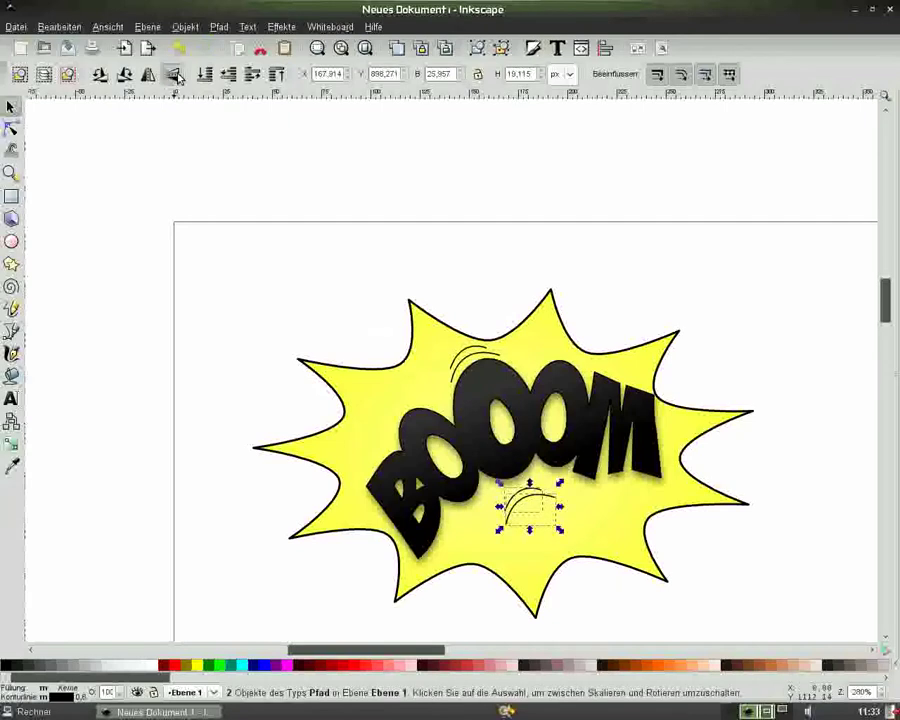
pyautogui.click(541, 518)
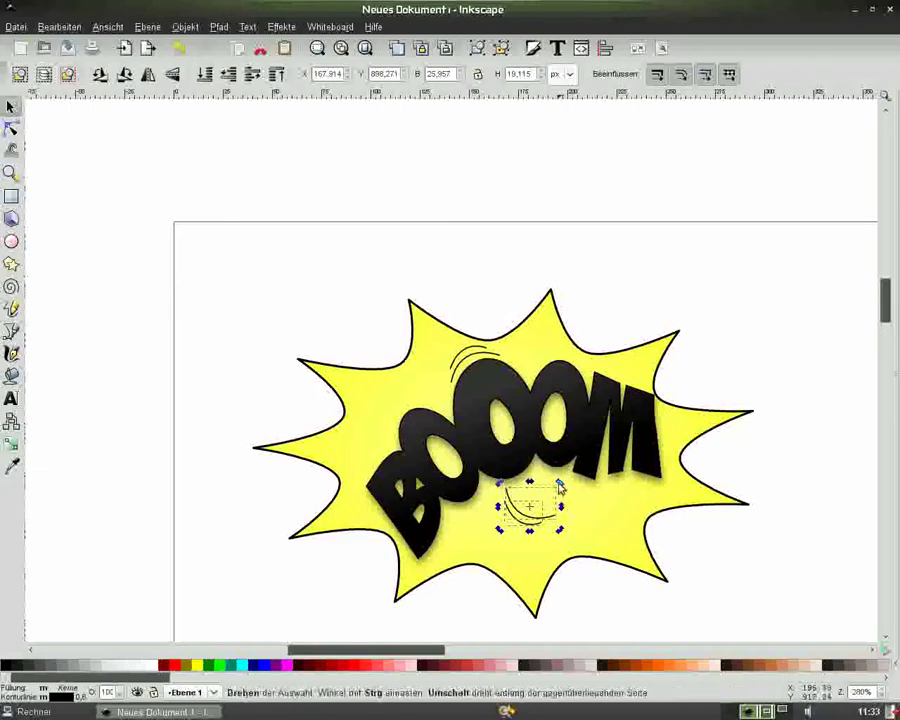
pyautogui.click(556, 482)
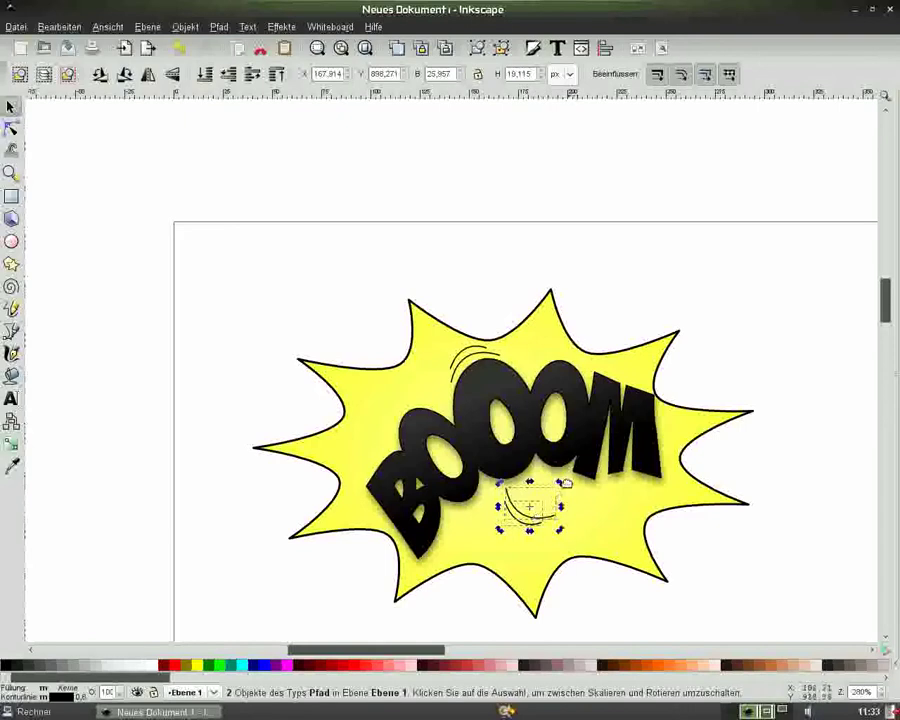
pyautogui.click(560, 482)
pyautogui.moveTo(563, 482); pyautogui.dragTo(540, 470)
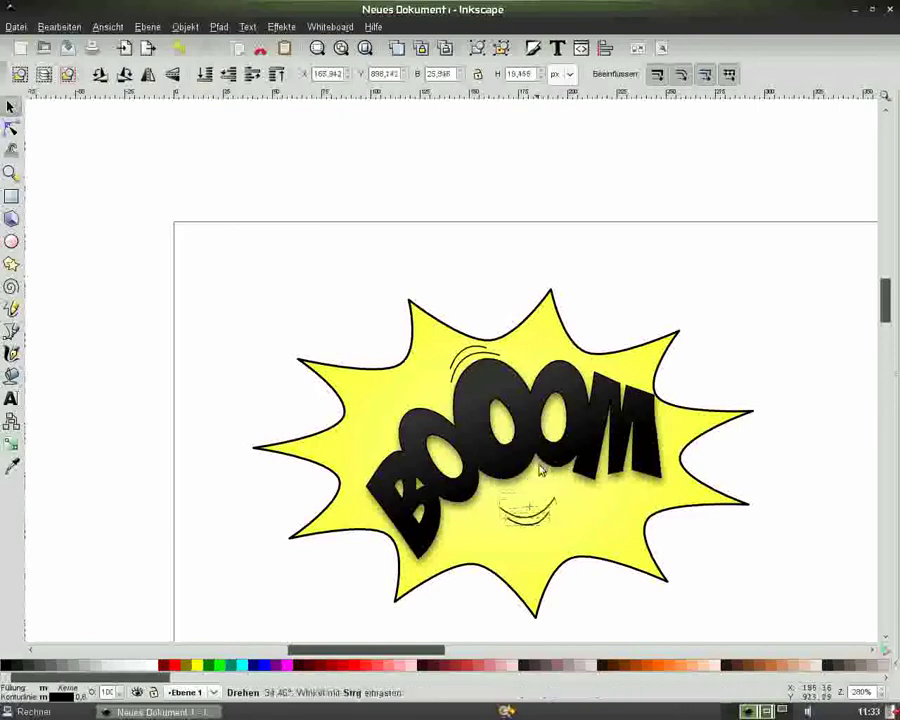
pyautogui.moveTo(540, 470); pyautogui.dragTo(536, 466)
pyautogui.click(523, 521)
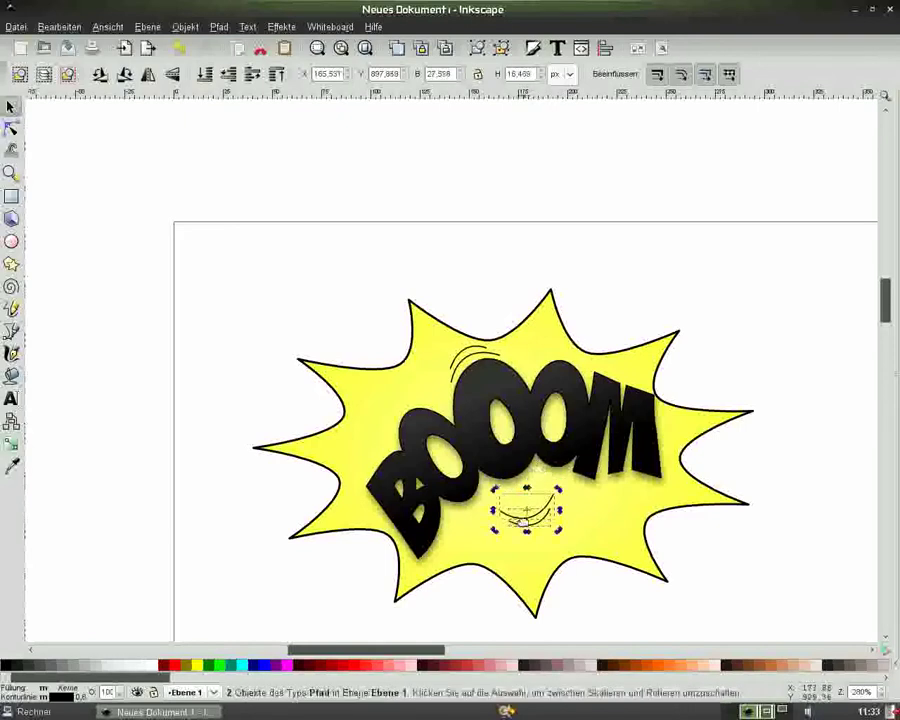
pyautogui.moveTo(523, 521); pyautogui.dragTo(518, 491)
pyautogui.click(225, 305)
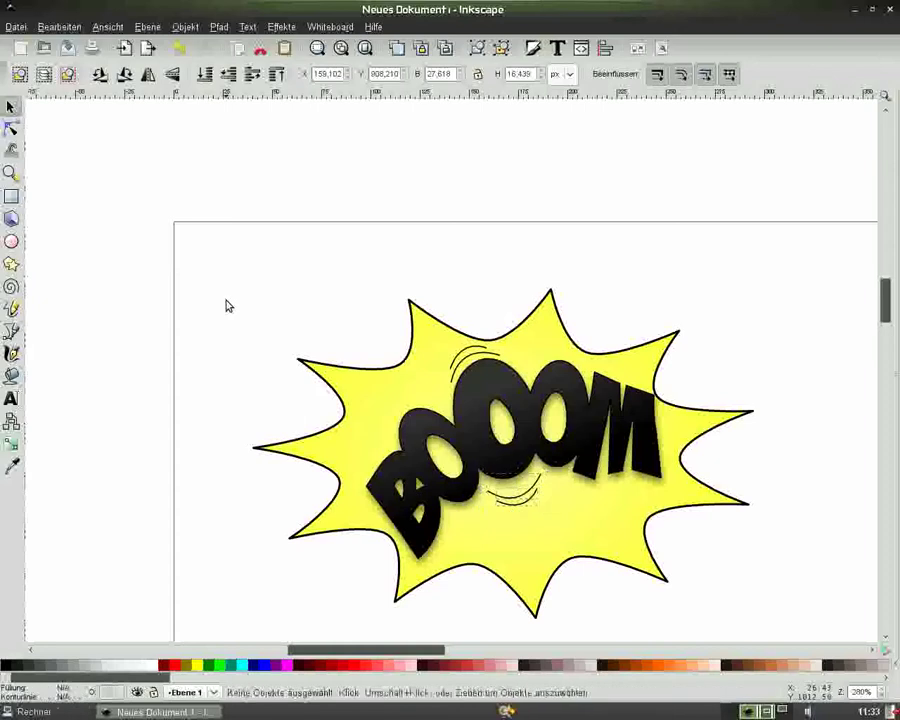
# - Pull one lower point of the starburst up slightly with the Node tool
pyautogui.press('-')
pyautogui.press('-')
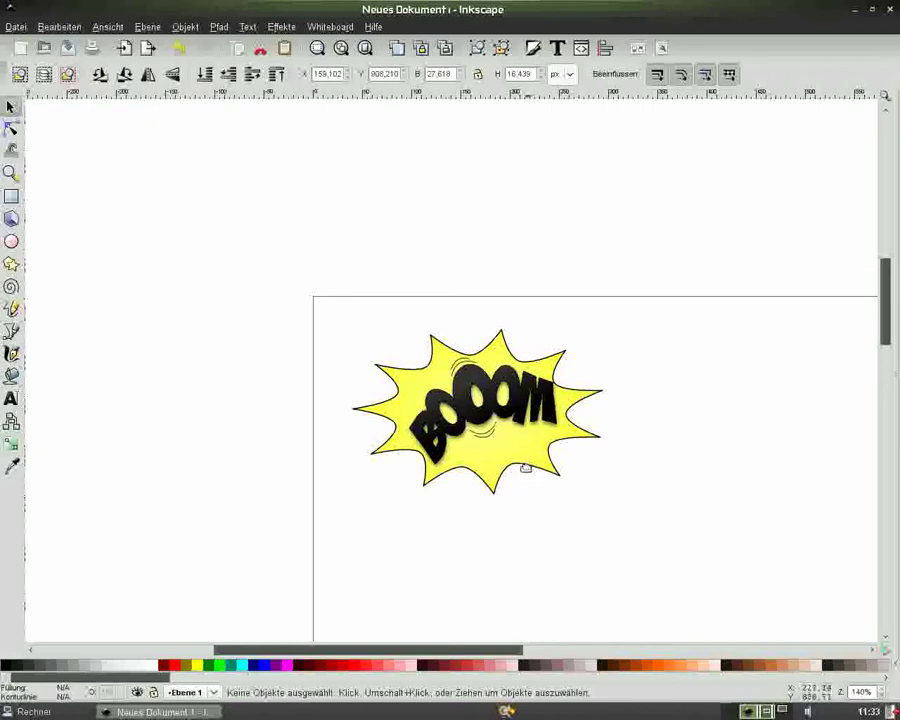
pyautogui.click(525, 467)
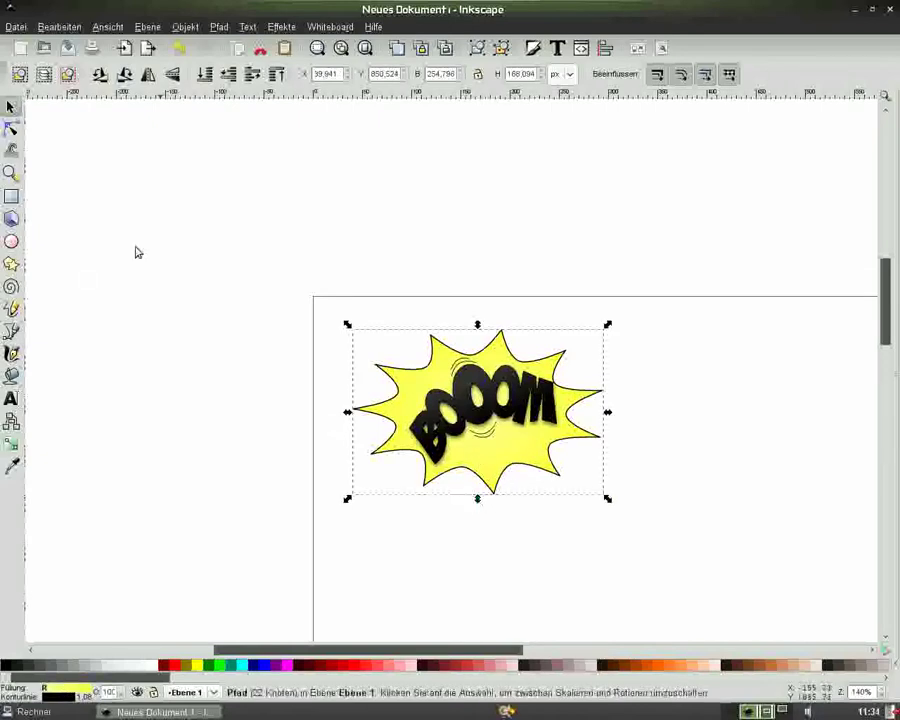
pyautogui.click(11, 131)
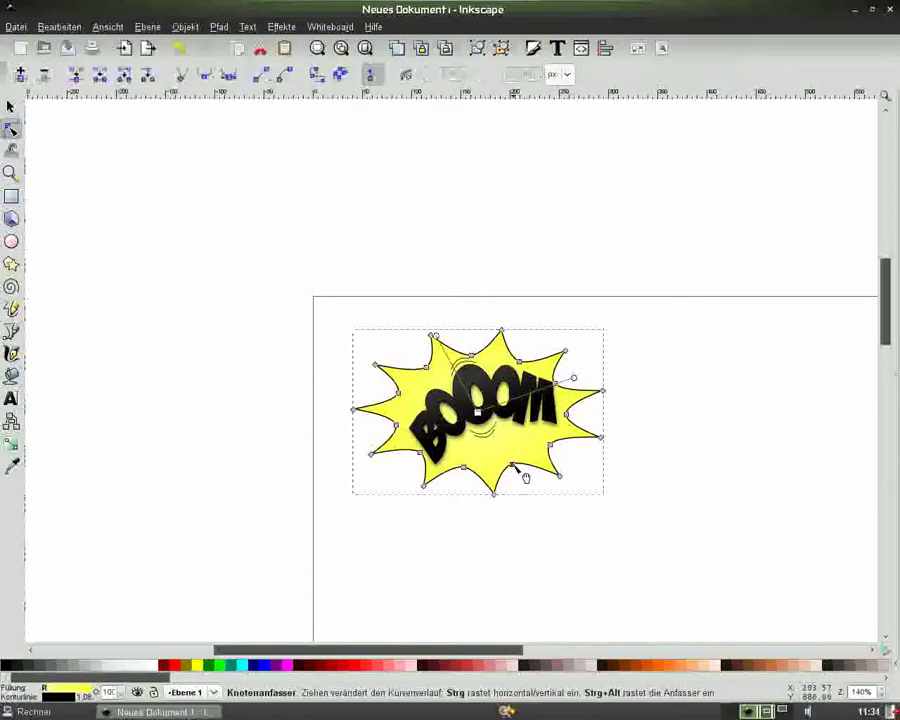
pyautogui.moveTo(522, 477); pyautogui.dragTo(521, 466)
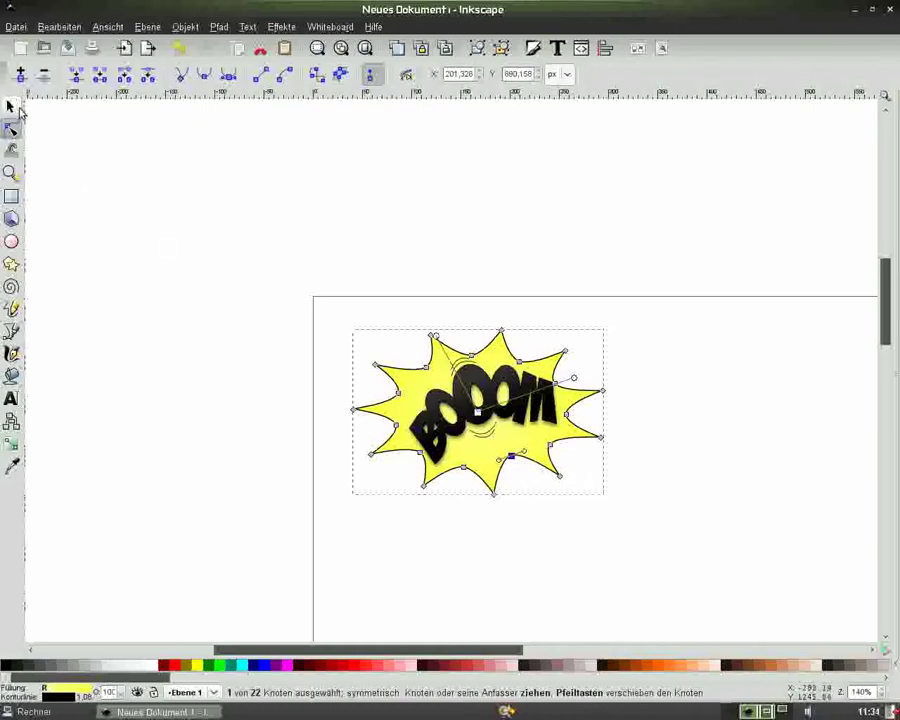
# - Rotate the starburst about 16° behind BOOOM and adjust its position
pyautogui.click(12, 107)
pyautogui.click(132, 172)
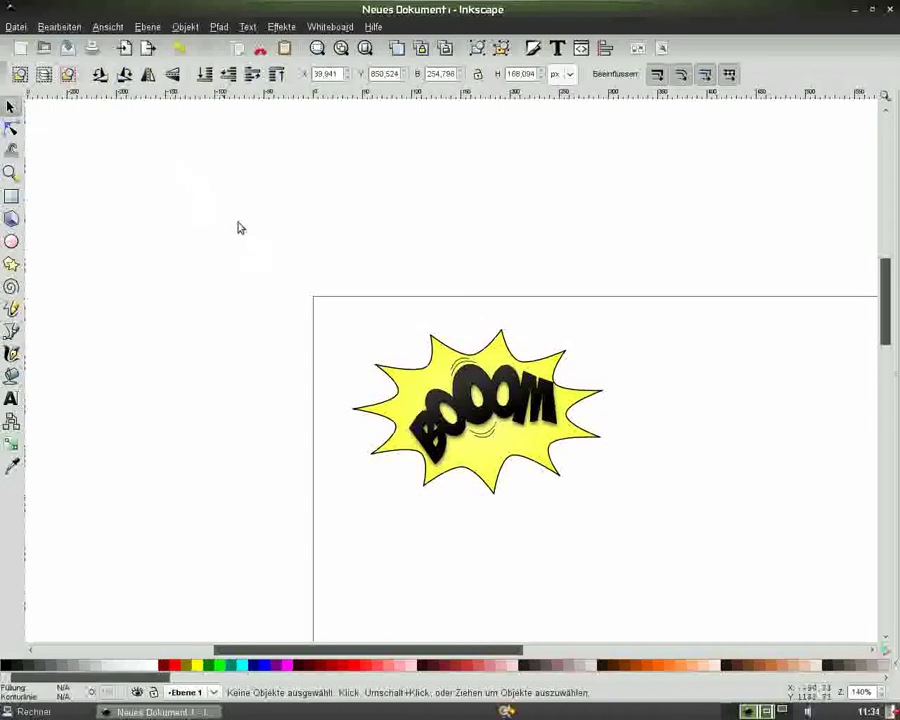
pyautogui.click(533, 458)
pyautogui.click(586, 448)
pyautogui.moveTo(609, 323); pyautogui.dragTo(575, 285)
pyautogui.moveTo(506, 476); pyautogui.dragTo(509, 473)
pyautogui.click(204, 308)
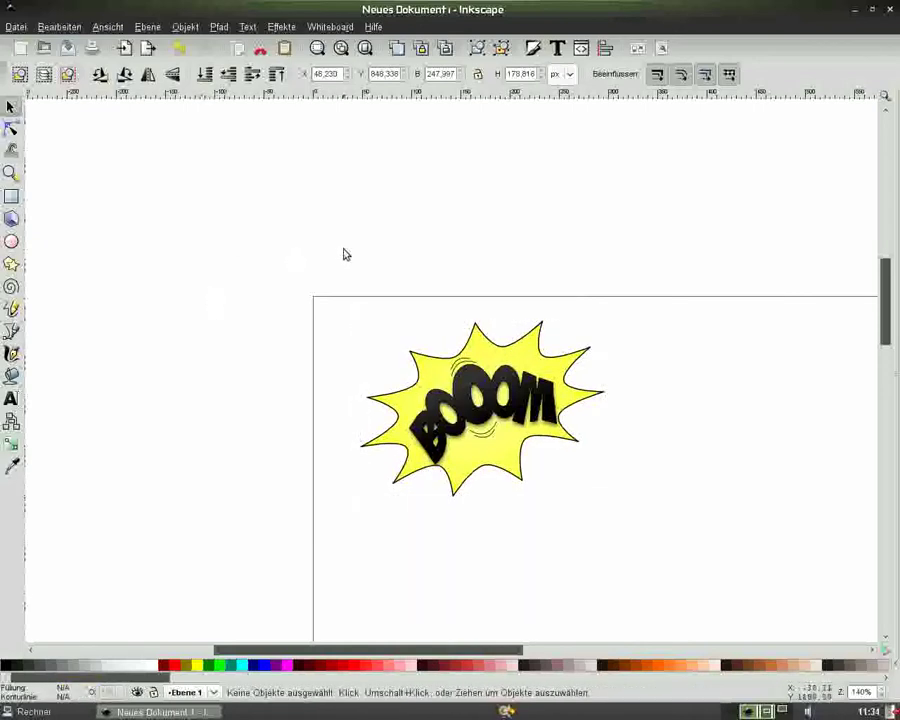
# - Group the six artwork pieces, then draw a 218.457 × 162.029 px rectangle over the starburst
pyautogui.moveTo(301, 241)
pyautogui.mouseDown()
pyautogui.moveTo(401, 346)
pyautogui.moveTo(742, 543)
pyautogui.mouseUp()
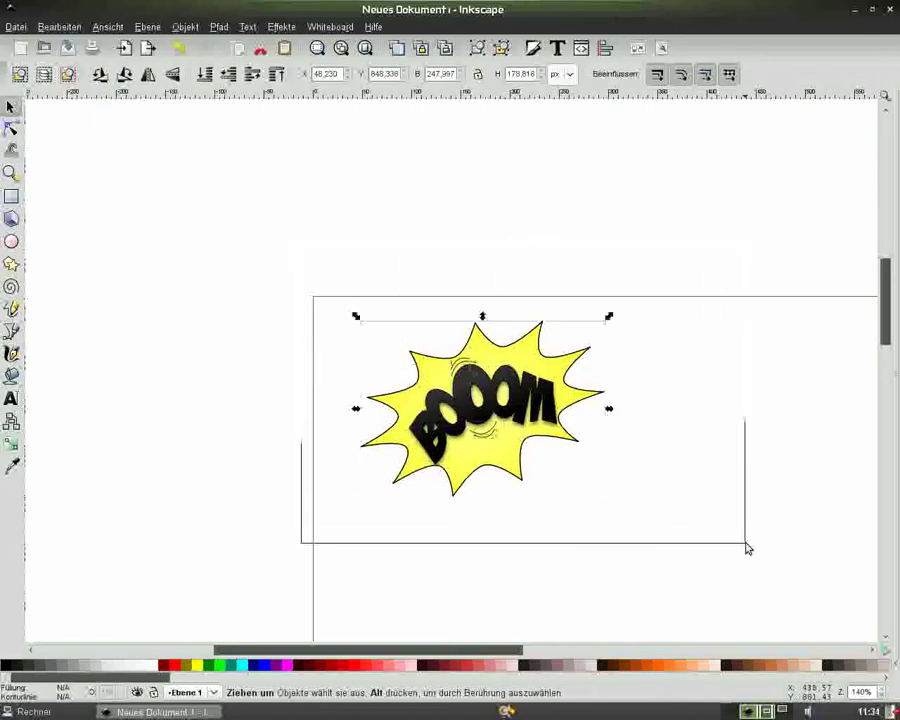
pyautogui.hotkey('ctrl', 'g')
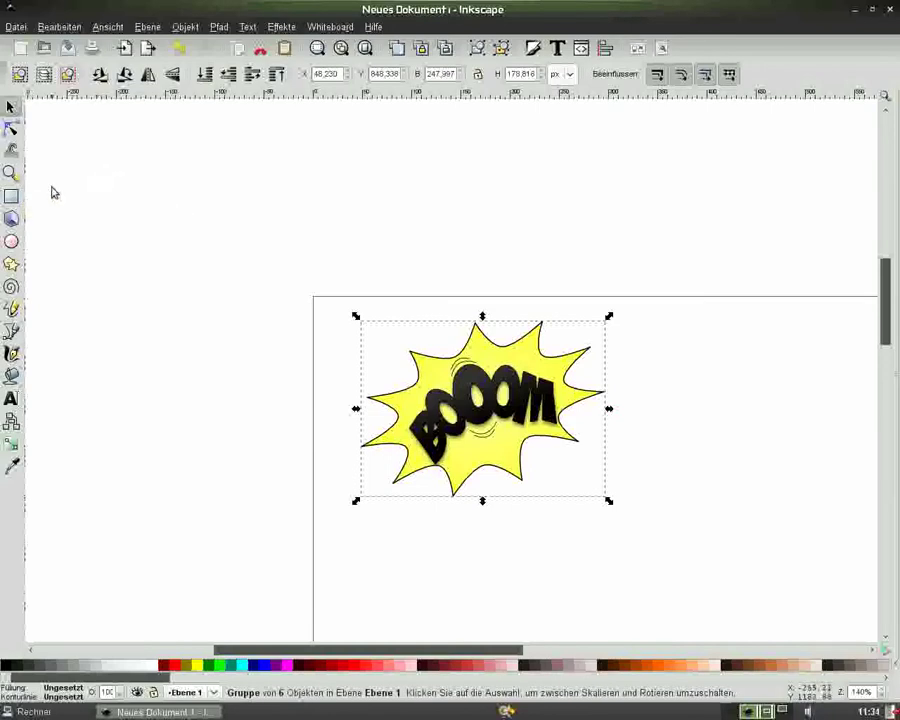
pyautogui.click(11, 197)
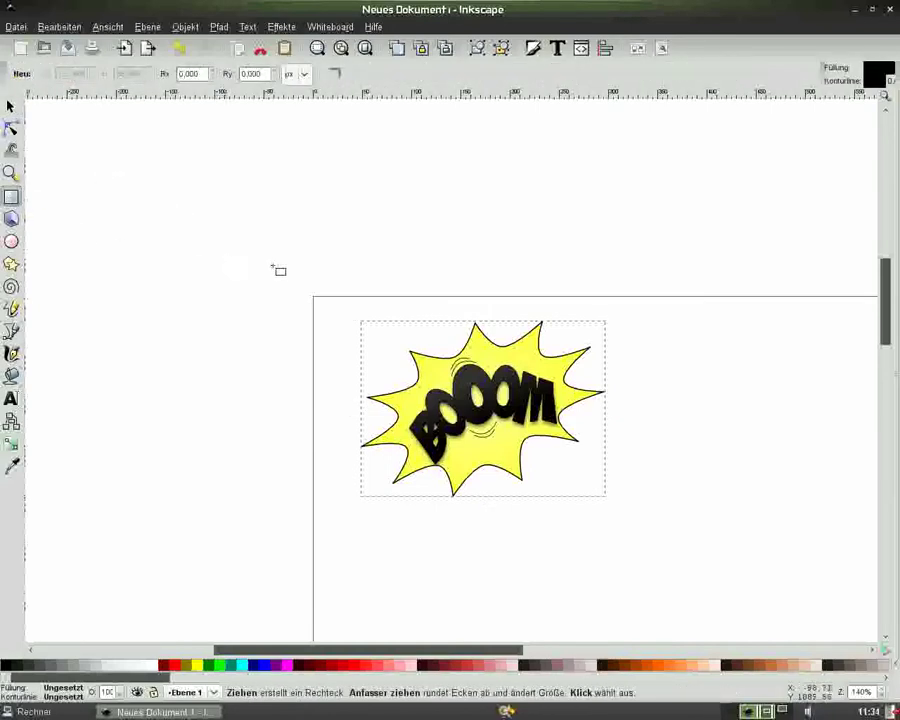
pyautogui.moveTo(360, 319); pyautogui.dragTo(589, 488)
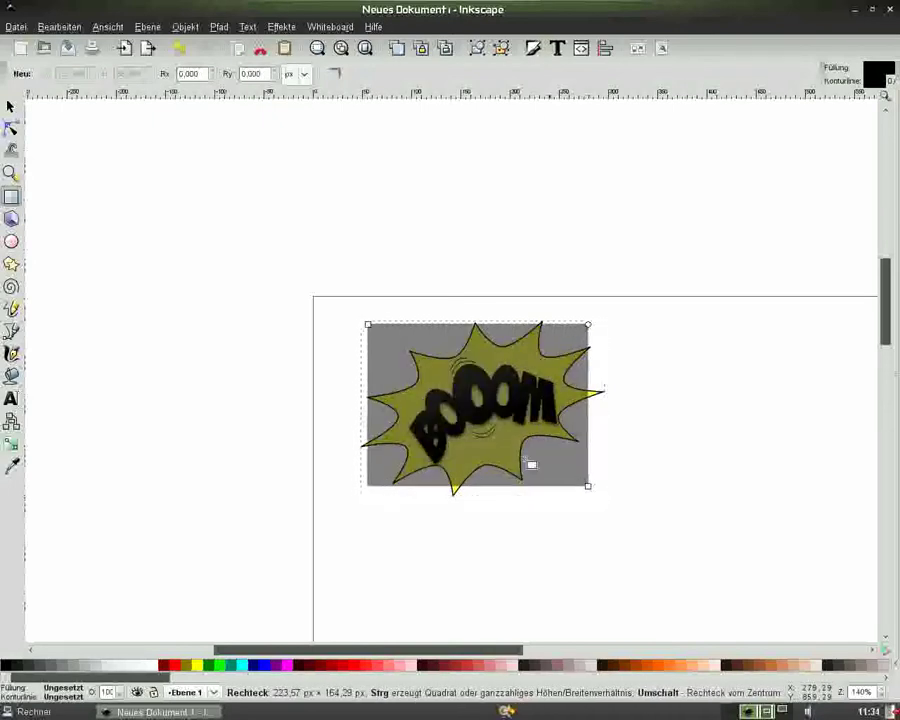
pyautogui.click(9, 107)
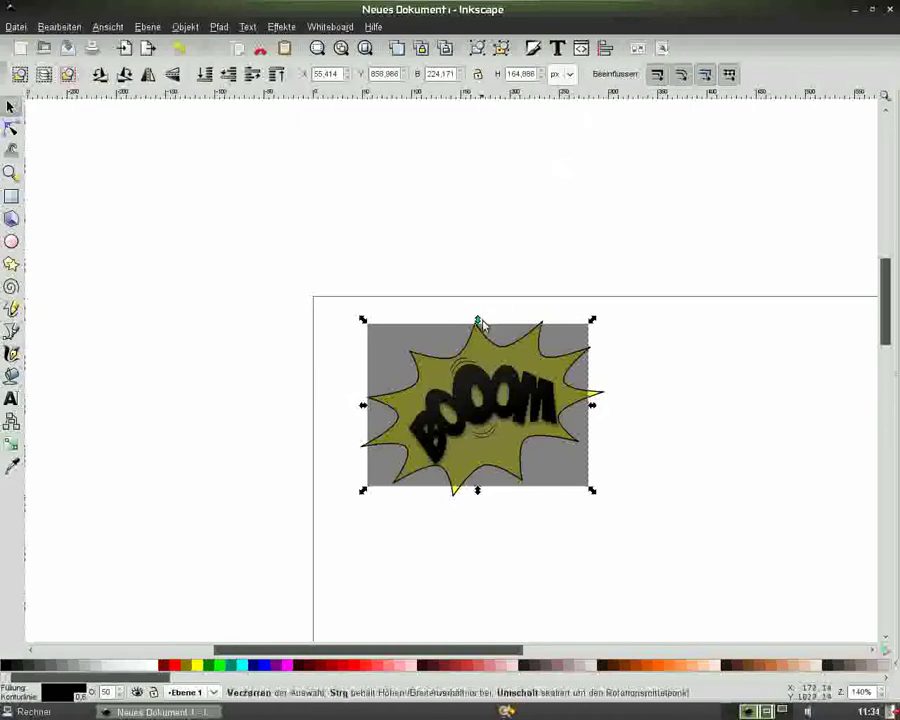
pyautogui.moveTo(478, 322); pyautogui.dragTo(477, 326)
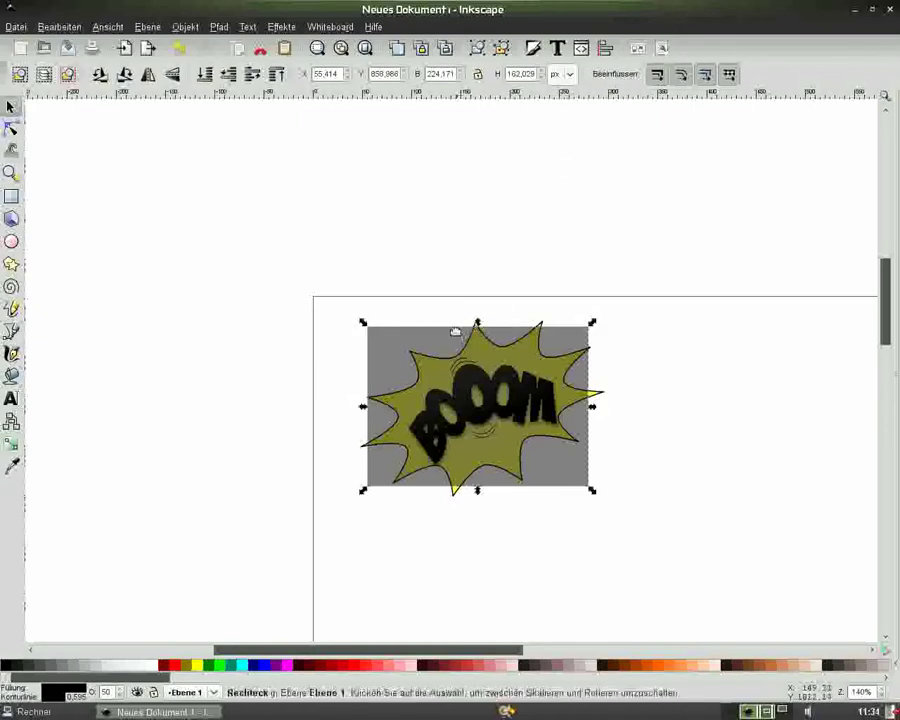
pyautogui.moveTo(364, 410); pyautogui.dragTo(370, 413)
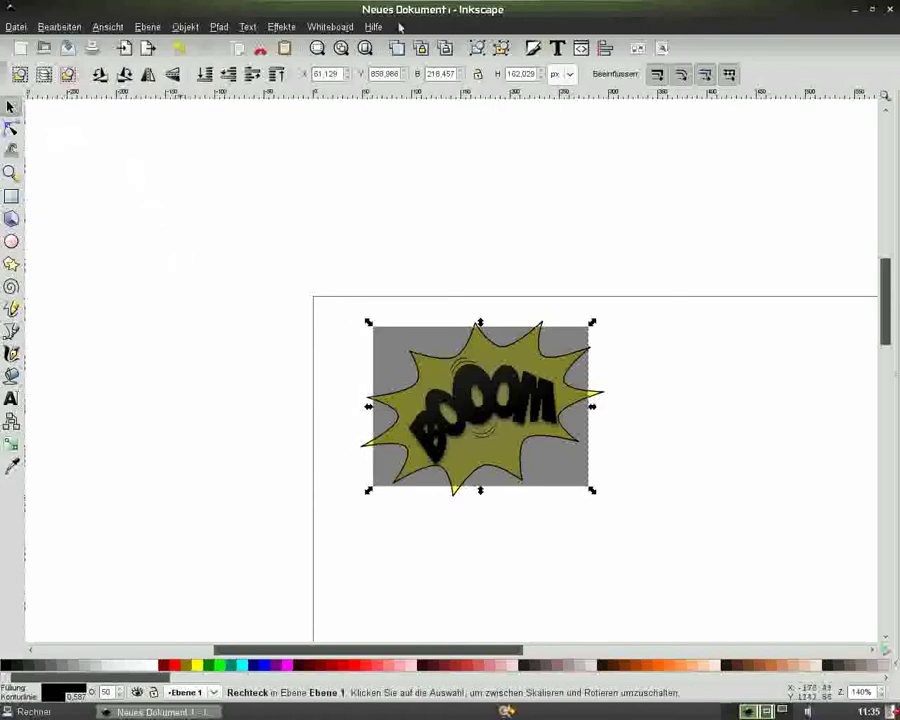
# - Make the rectangle fully opaque teal and send it behind the starburst
pyautogui.click(533, 50)
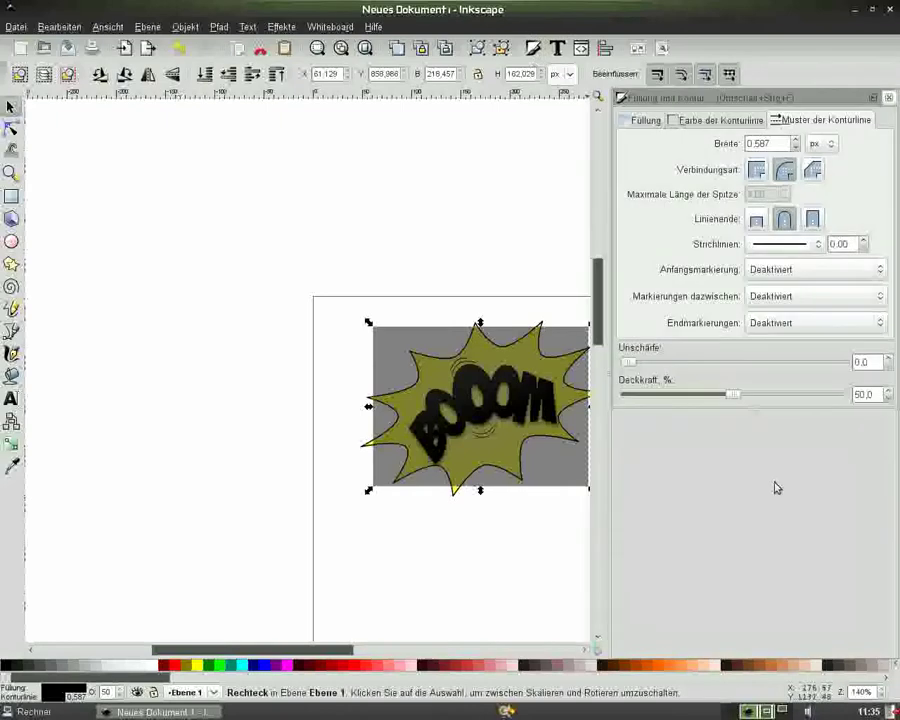
pyautogui.moveTo(735, 397); pyautogui.dragTo(845, 395)
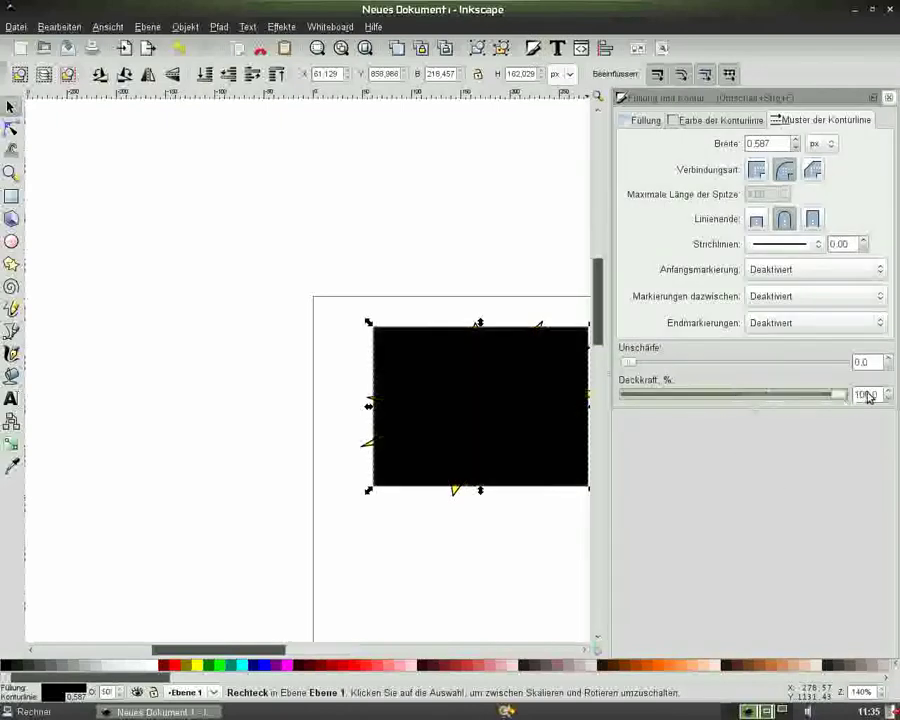
pyautogui.click(889, 98)
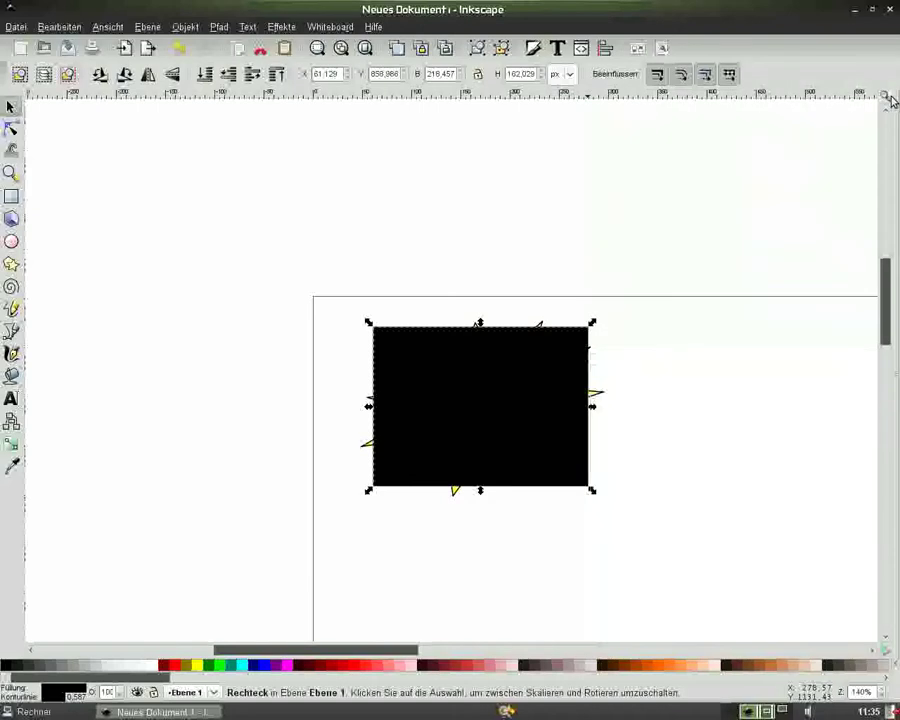
pyautogui.click(232, 666)
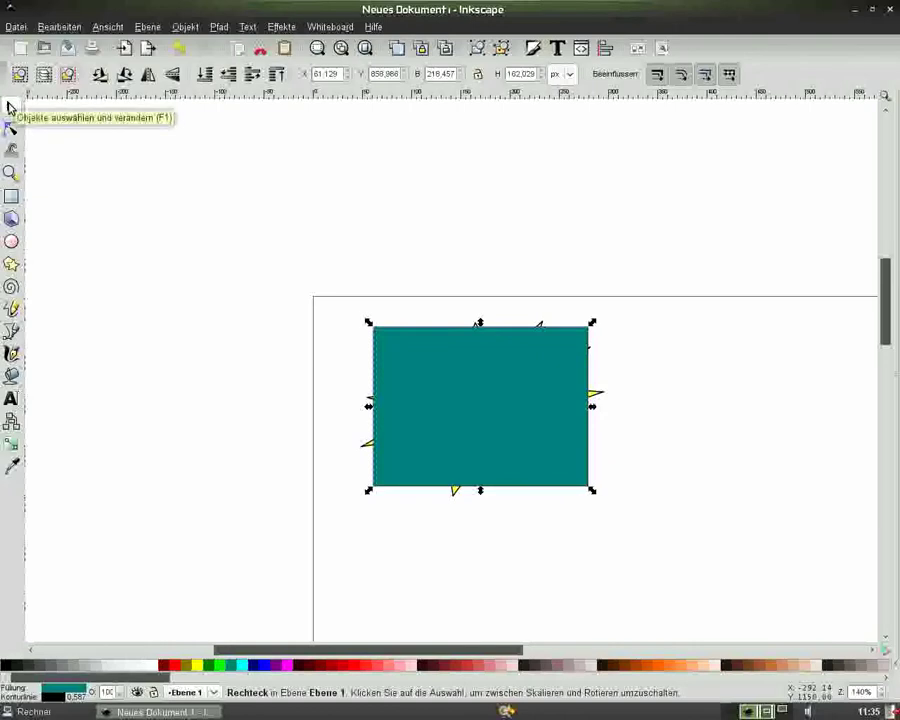
pyautogui.press('End')
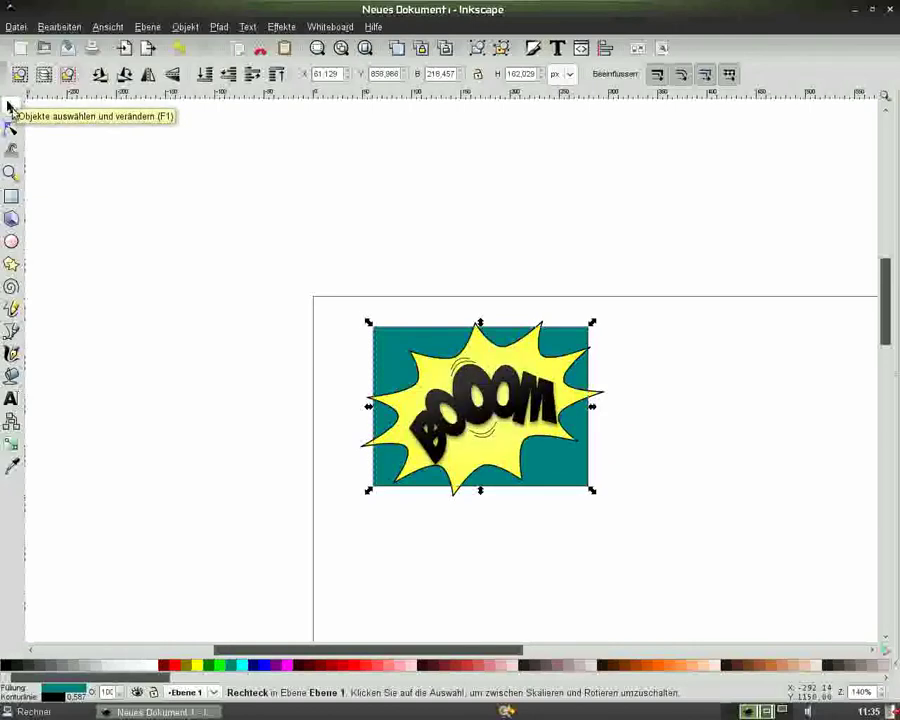
# - Select the rectangle and starburst together and scale them up to fill more of the page
pyautogui.click(210, 246)
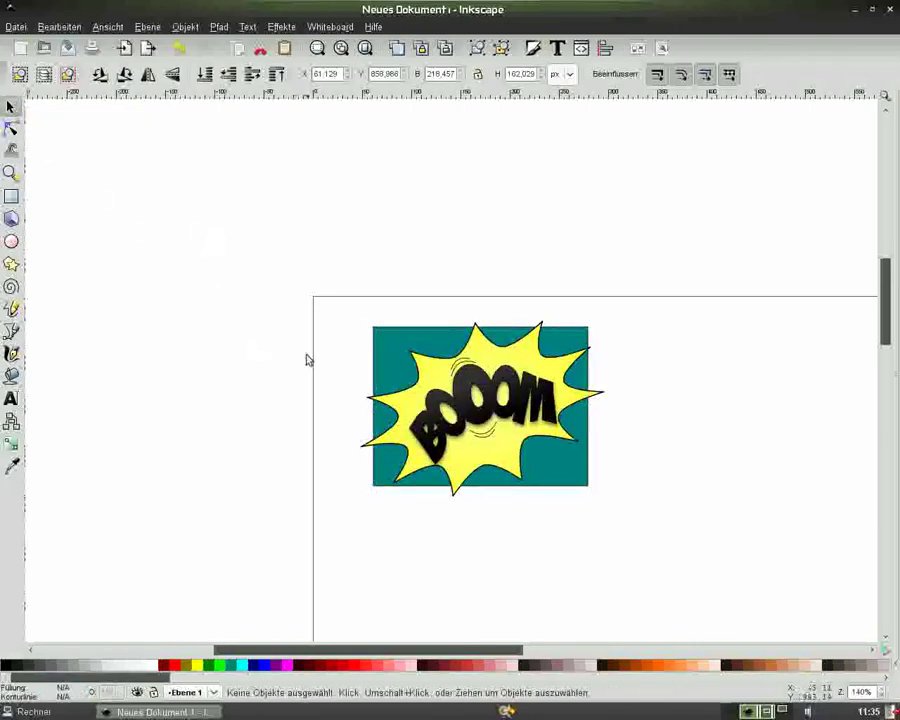
pyautogui.moveTo(265, 262); pyautogui.dragTo(763, 562)
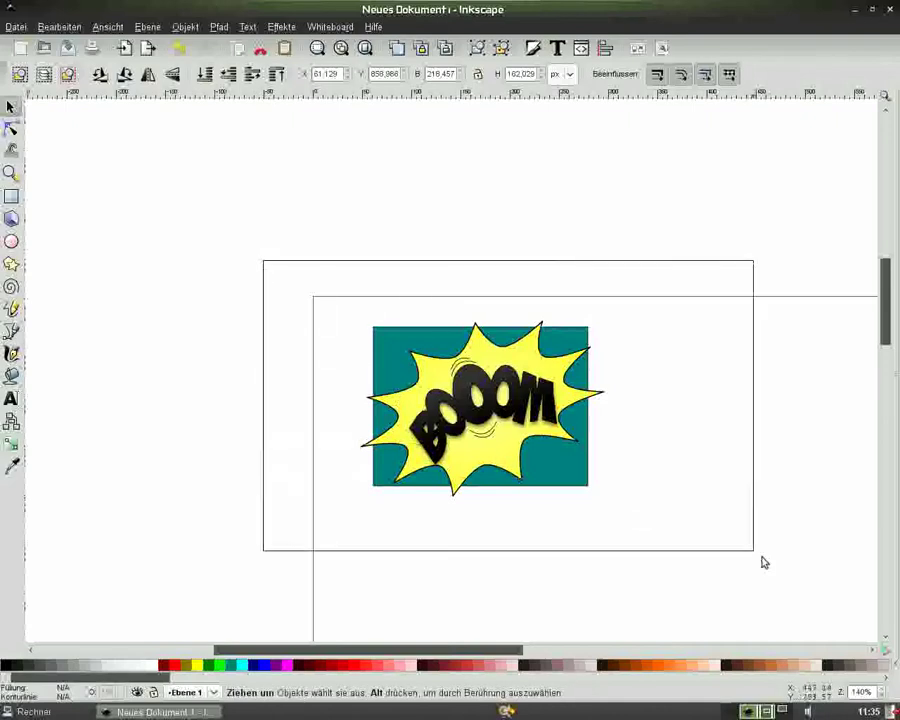
pyautogui.press('-')
pyautogui.press('-')
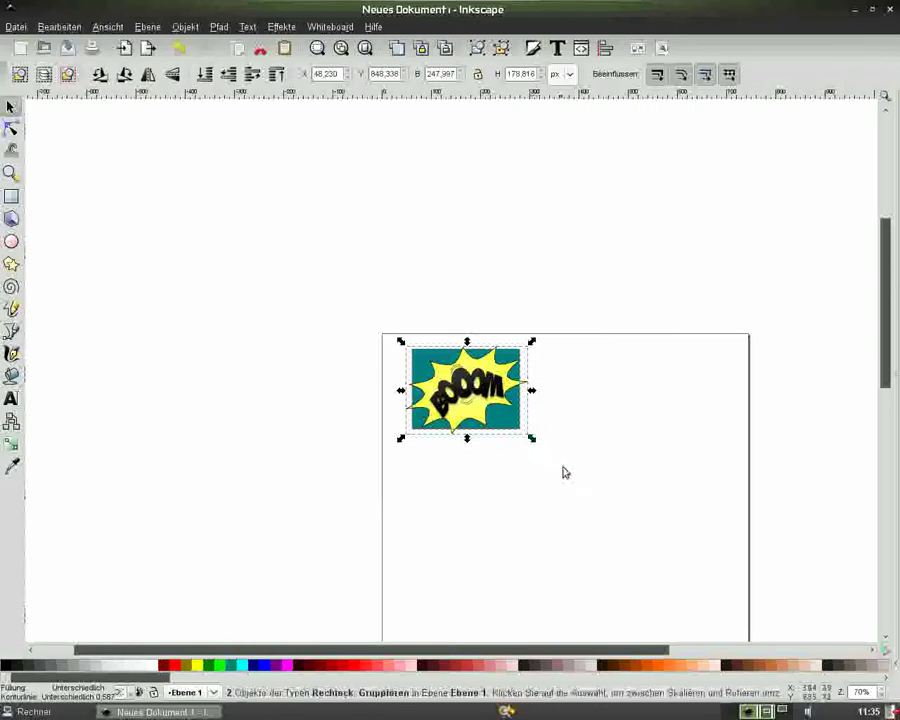
pyautogui.moveTo(532, 441); pyautogui.dragTo(706, 584)
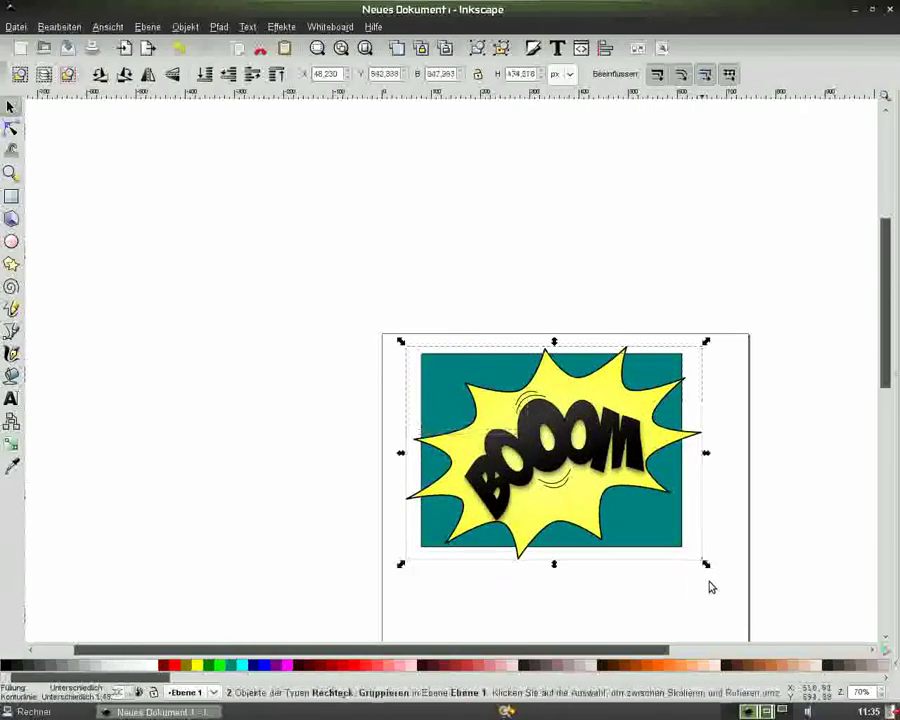
pyautogui.press('+')
pyautogui.press('+')
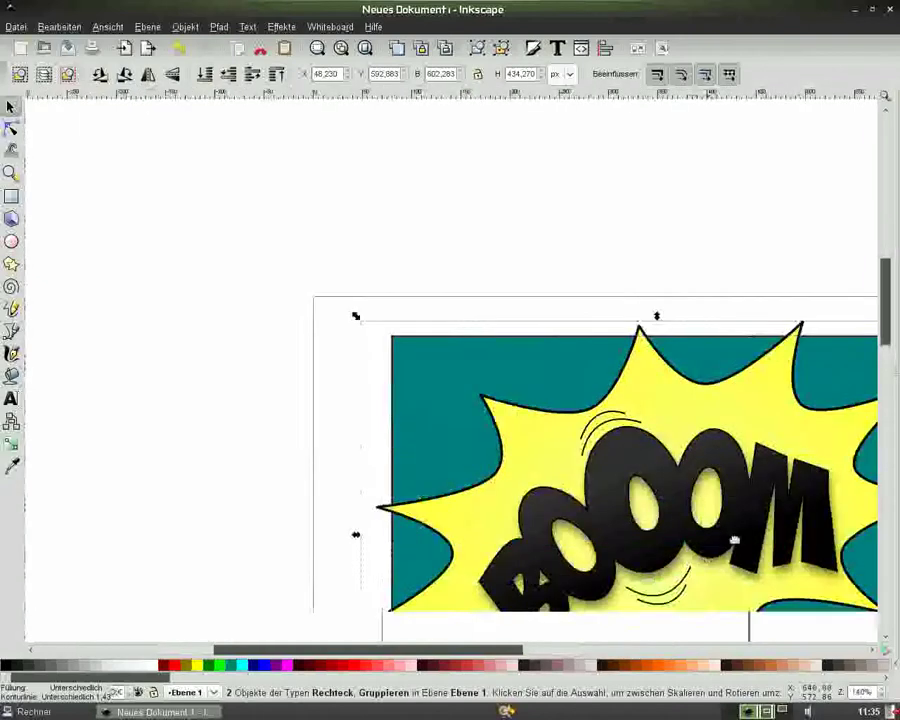
# - Set the teal rectangle's stroke paint to none to remove its outline
pyautogui.click(431, 405)
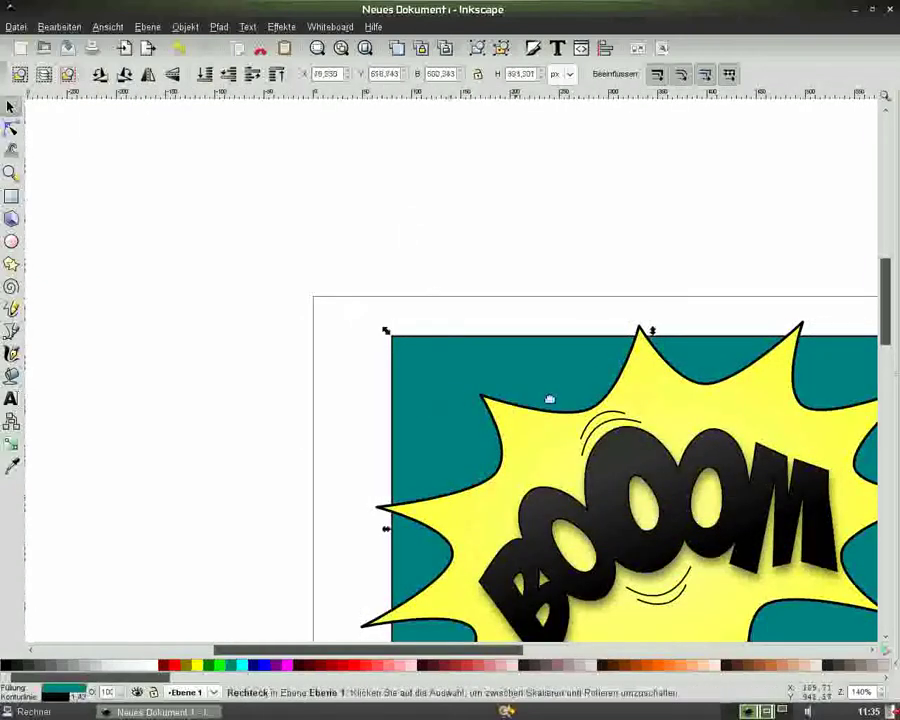
pyautogui.moveTo(375, 653); pyautogui.dragTo(425, 655)
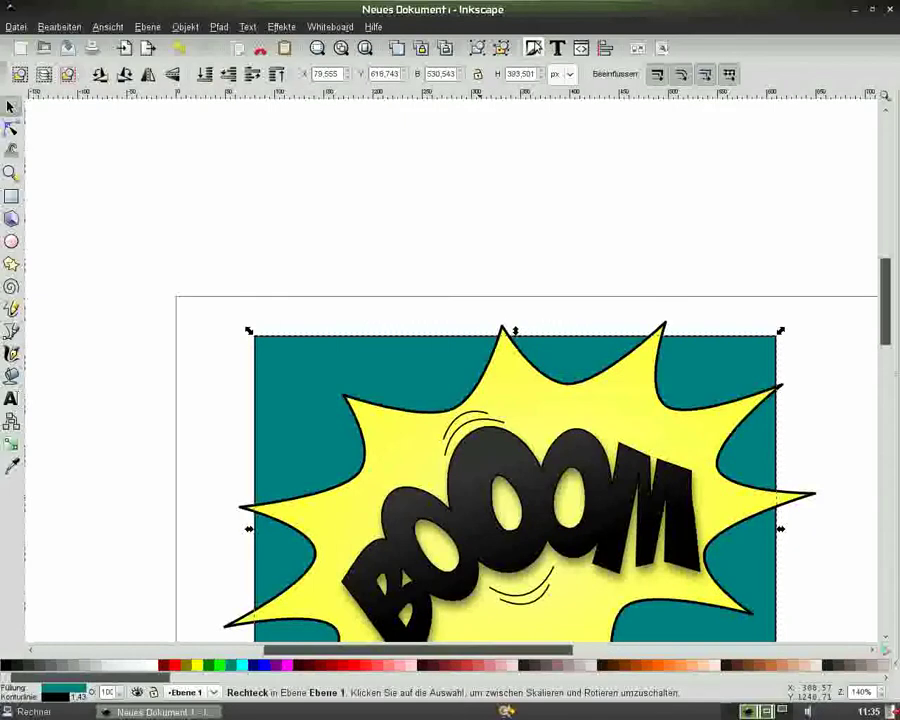
pyautogui.click(532, 47)
pyautogui.click(682, 119)
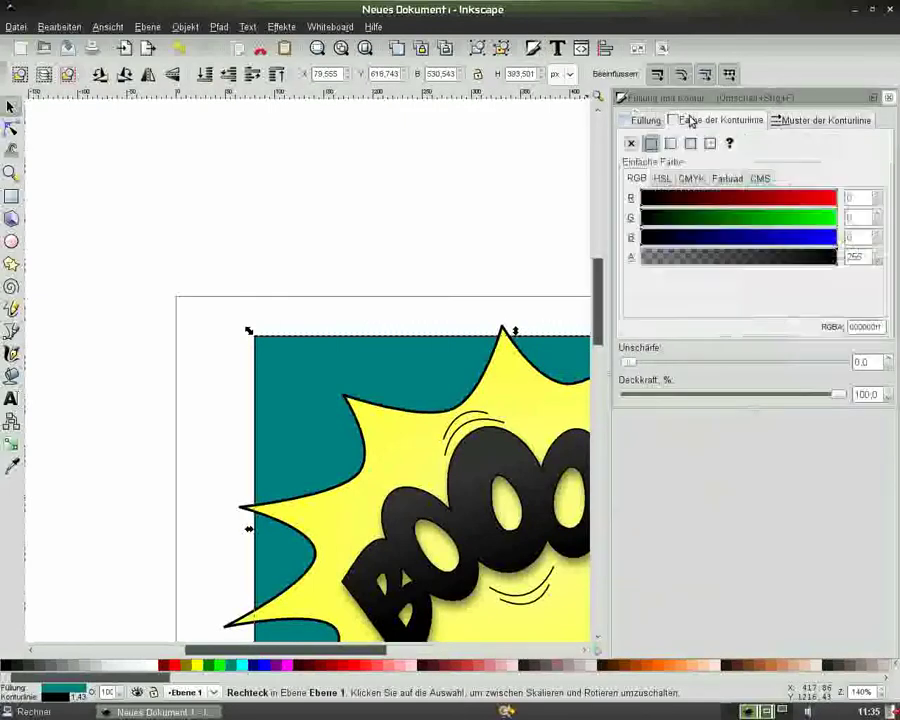
pyautogui.click(631, 143)
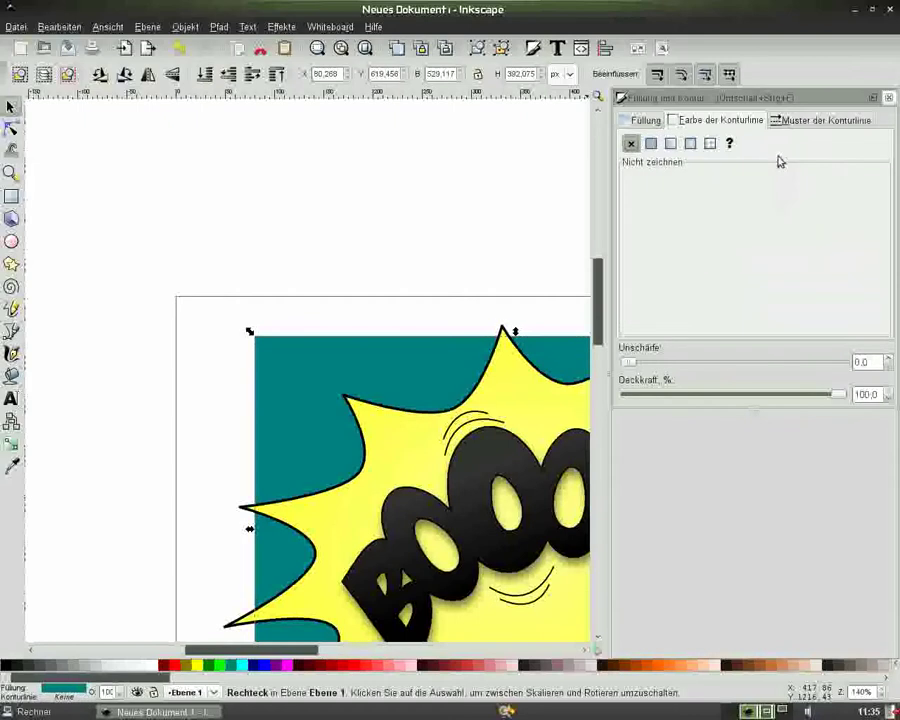
# - Change the rectangle's fill to blue-gray with red 79 and blue 154
pyautogui.click(645, 121)
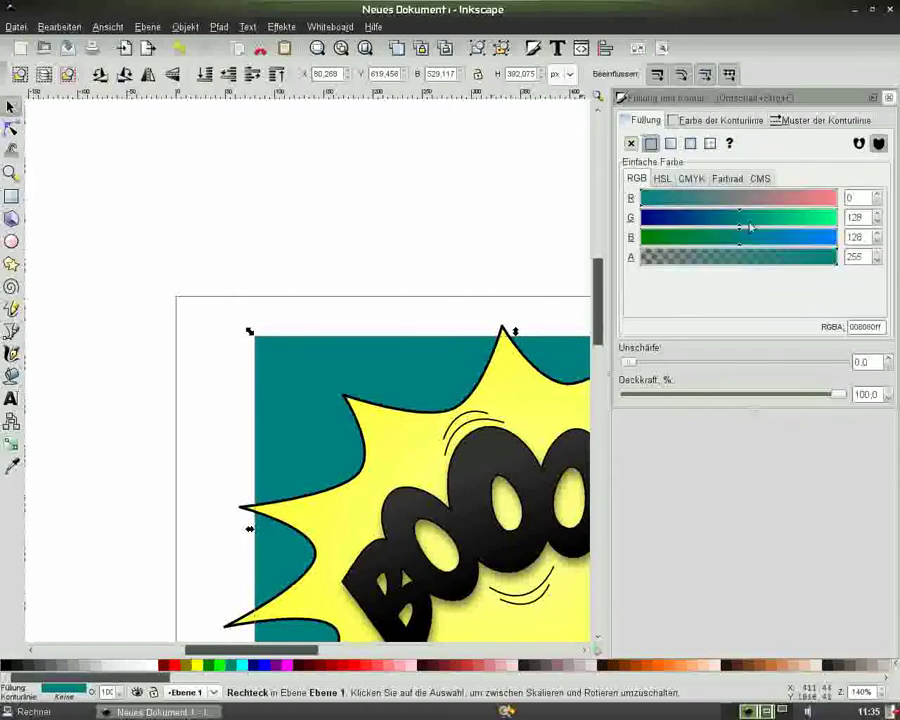
pyautogui.click(711, 198)
pyautogui.moveTo(754, 240); pyautogui.dragTo(757, 240)
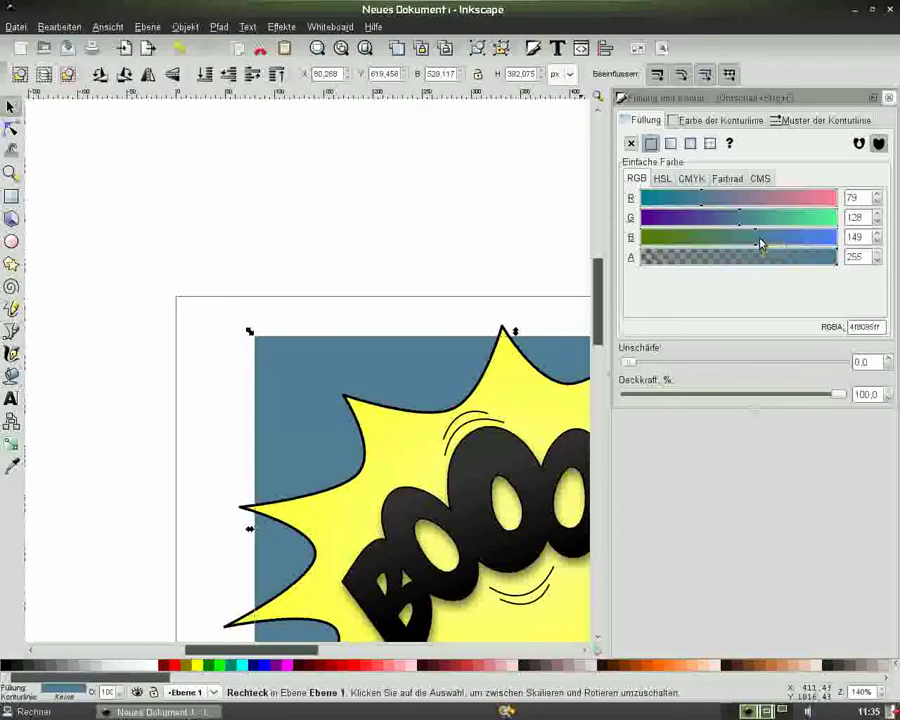
pyautogui.click(886, 102)
pyautogui.press('-')
pyautogui.press('-')
pyautogui.press('-')
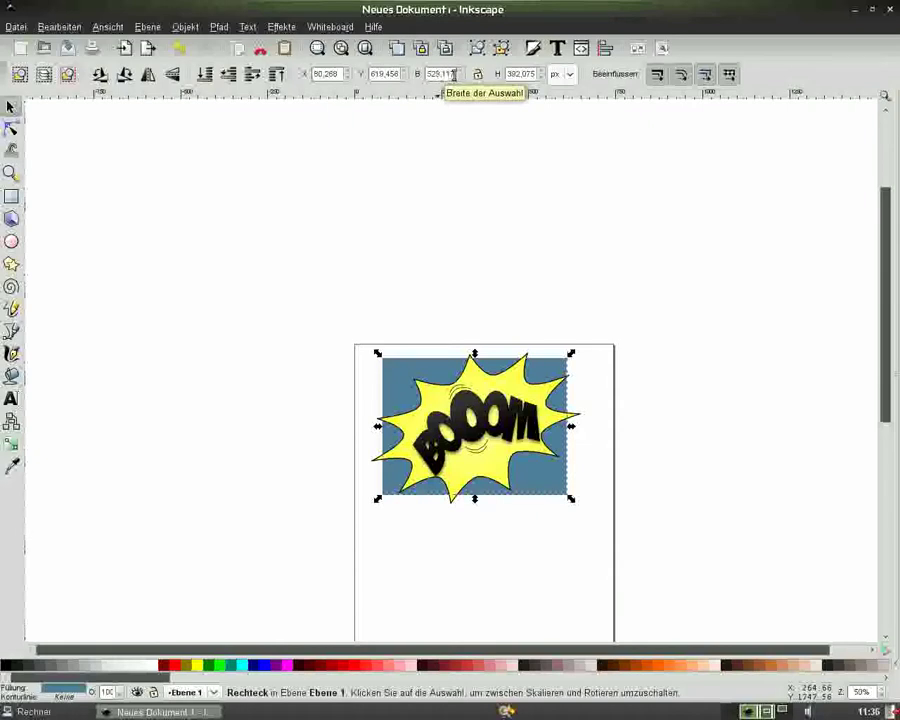
# - Resize the backdrop rectangle to 530 px wide and 393 px high
pyautogui.doubleClick(445, 74)
pyautogui.write('530')
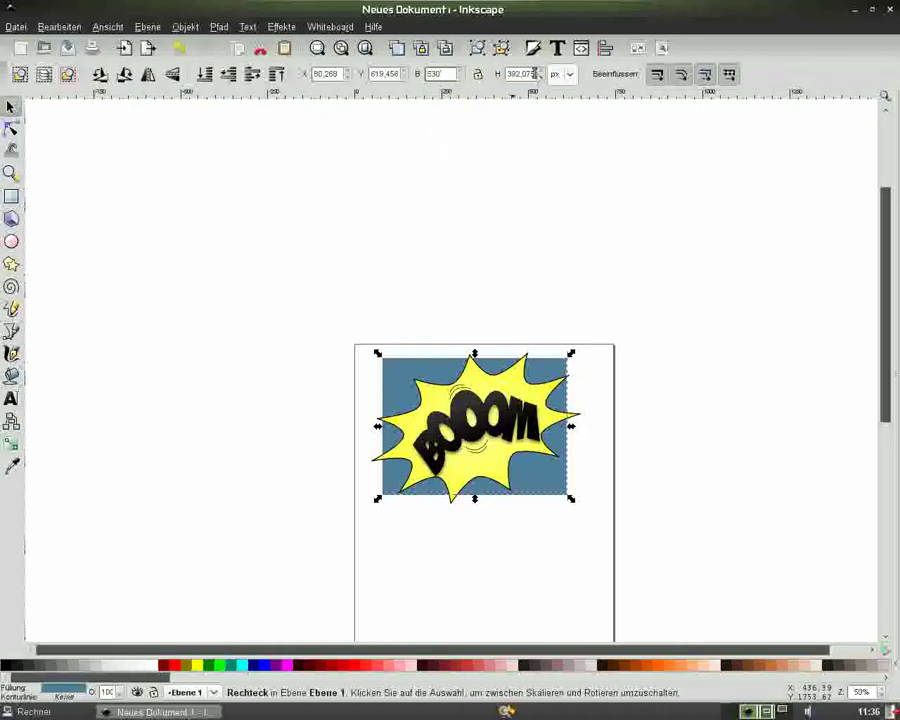
pyautogui.doubleClick(522, 74)
pyautogui.write('393')
pyautogui.press('Return')
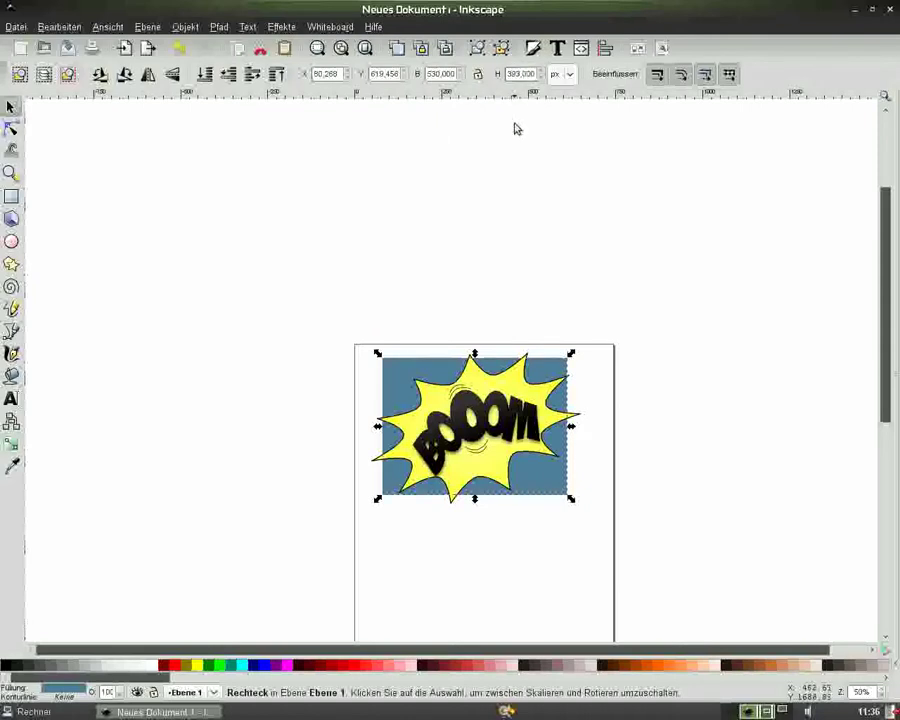
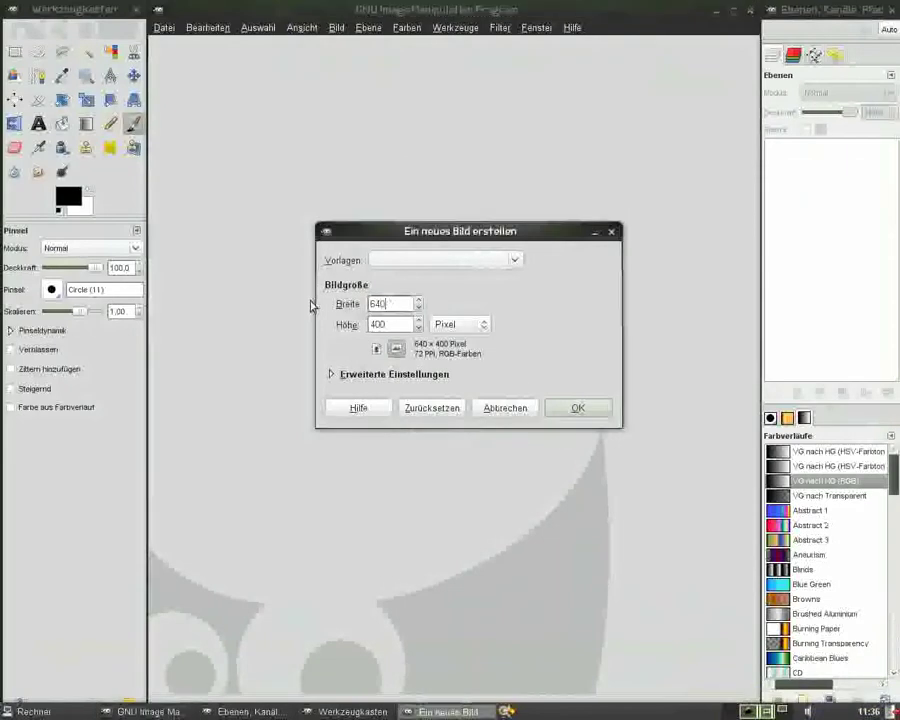
# - Start a new GIMP image with width 530 and height 393 pixels
pyautogui.click(381, 303)
pyautogui.write('530')
pyautogui.press('Tab')
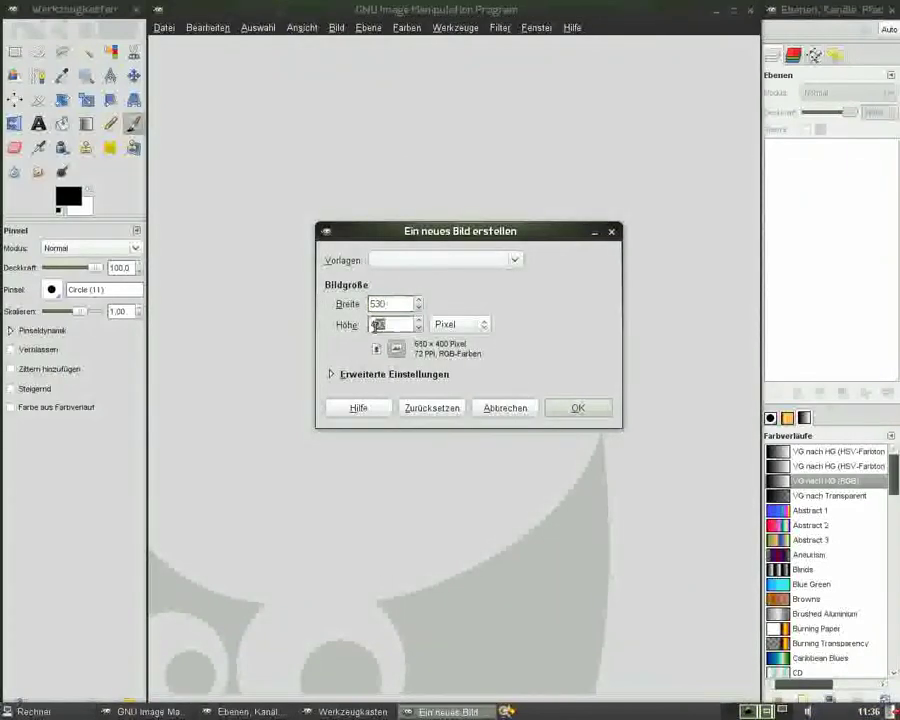
pyautogui.write('93')
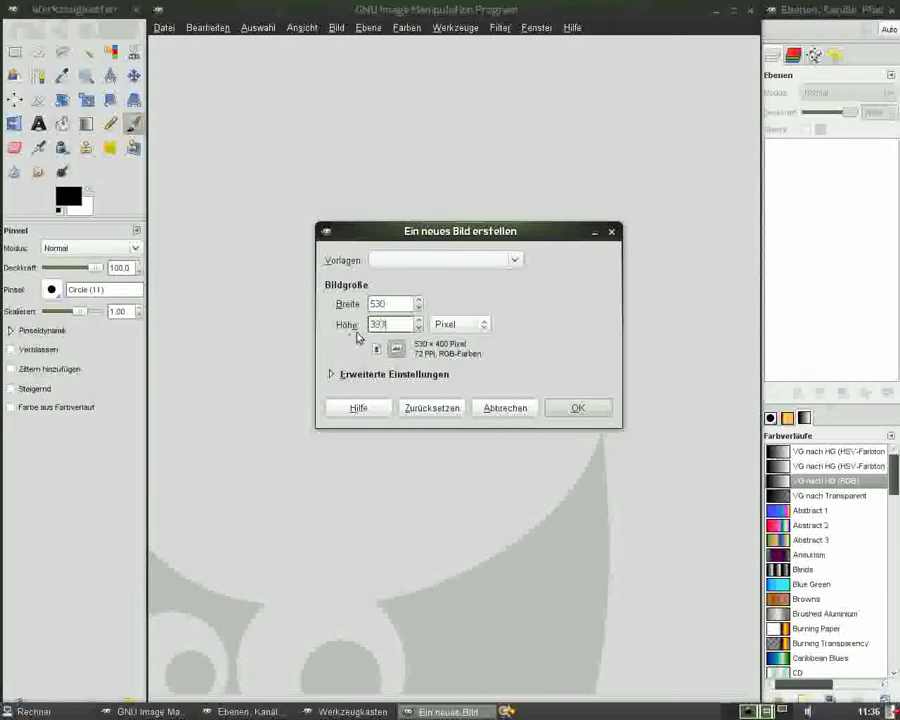
pyautogui.click(578, 409)
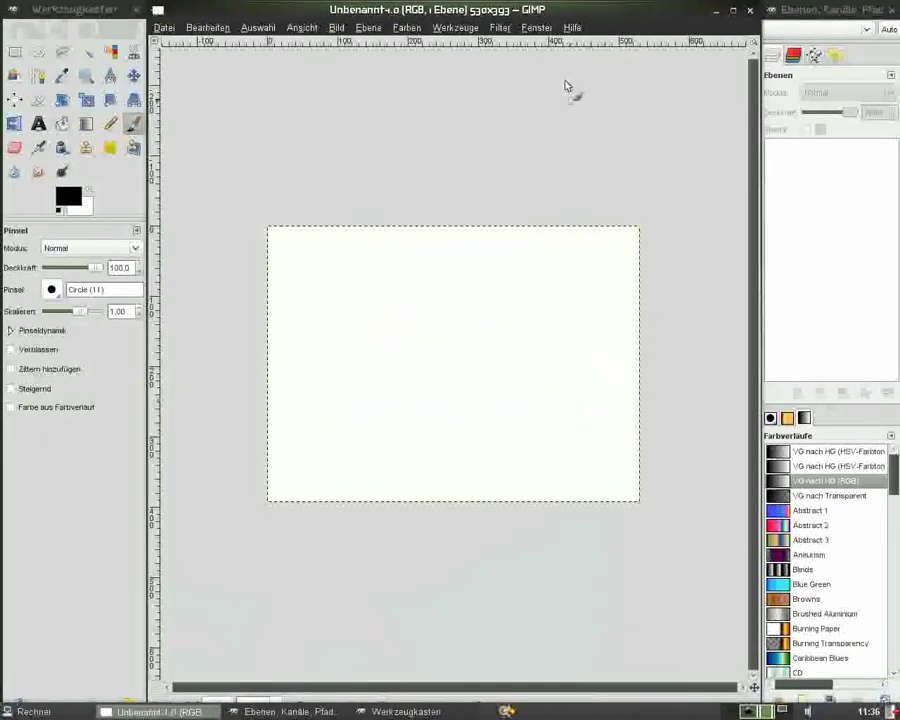
pyautogui.click(497, 27)
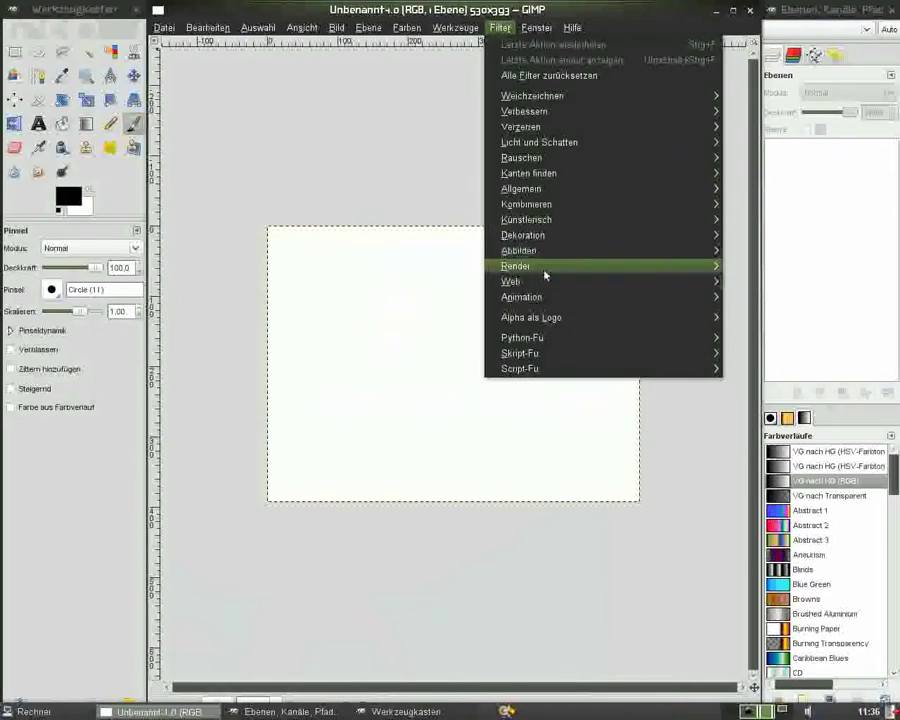
pyautogui.moveTo(560, 266)
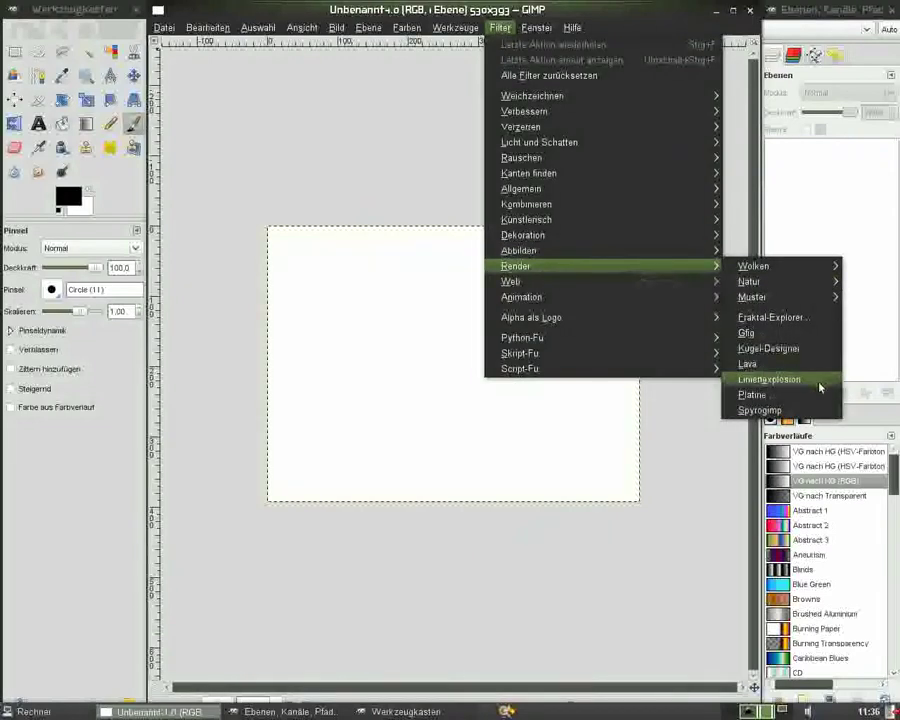
# - Render a Linienexplosion line burst with 180 lines and randomness 50
pyautogui.click(820, 381)
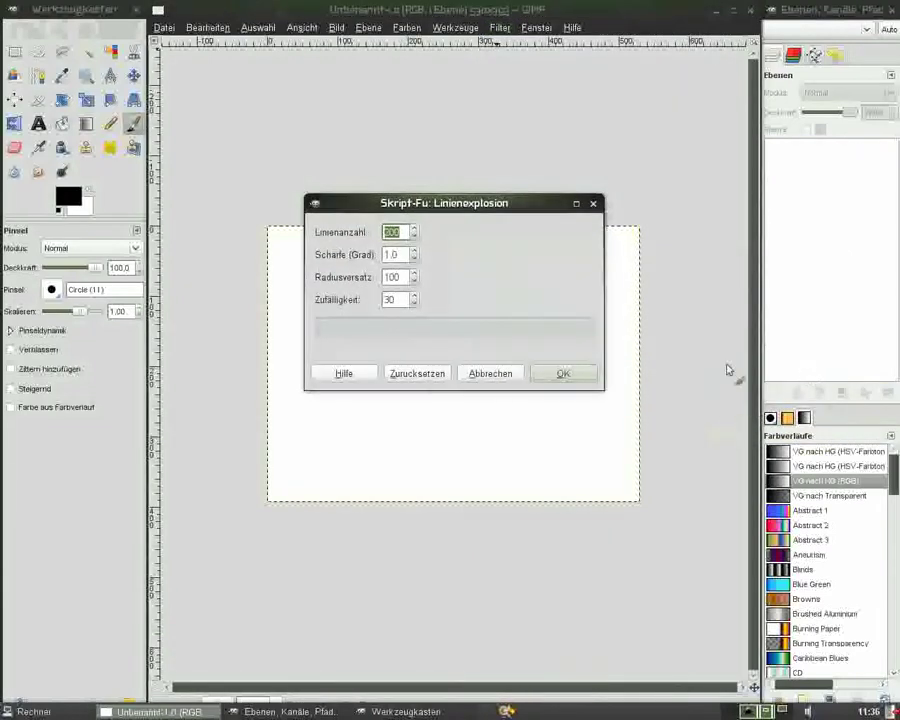
pyautogui.moveTo(402, 231); pyautogui.dragTo(362, 224)
pyautogui.write('180')
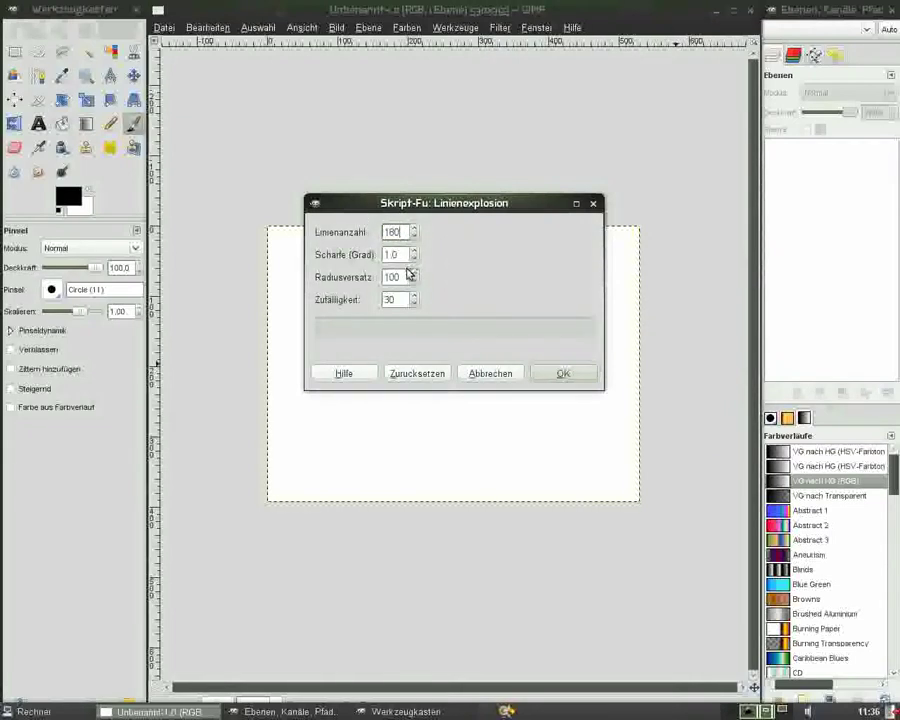
pyautogui.moveTo(402, 300); pyautogui.dragTo(354, 300)
pyautogui.write('50')
pyautogui.click(586, 376)
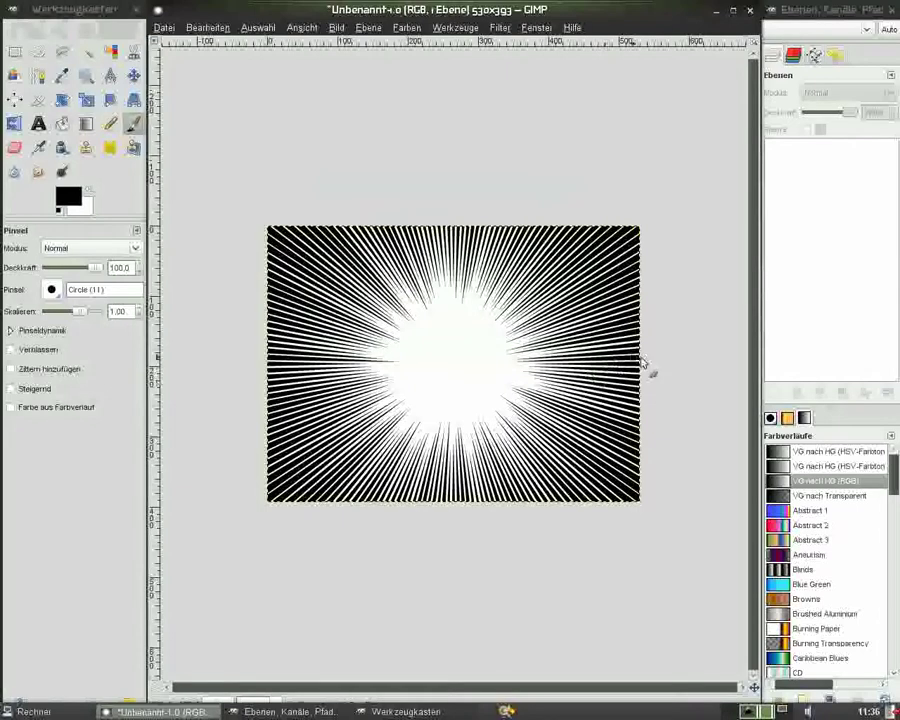
# - Undo the burst and re-render it with radius offset 80
pyautogui.click(206, 27)
pyautogui.click(230, 45)
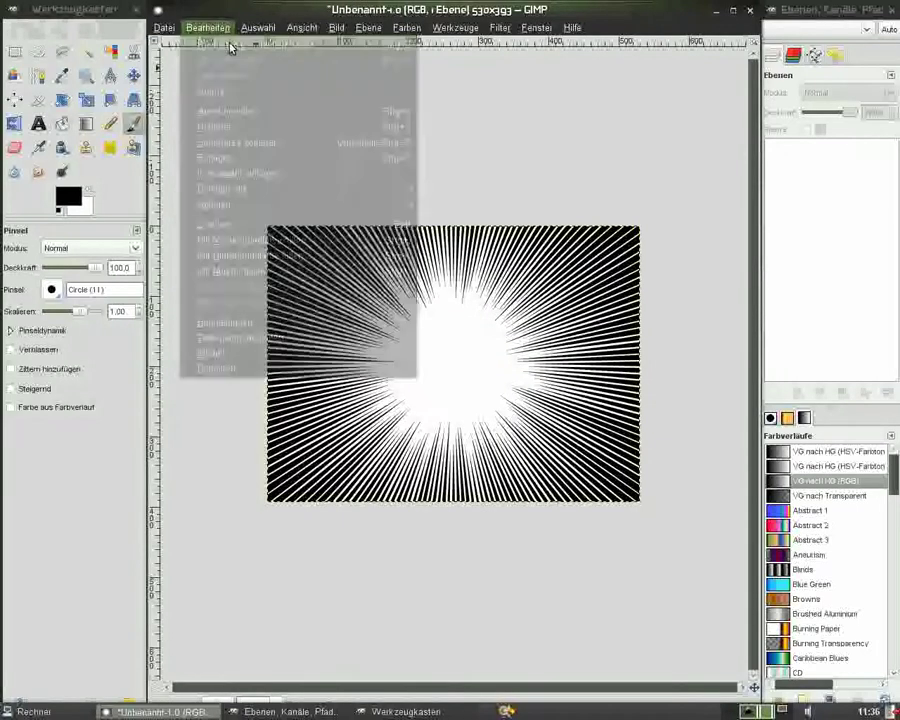
pyautogui.click(505, 30)
pyautogui.moveTo(516, 281)
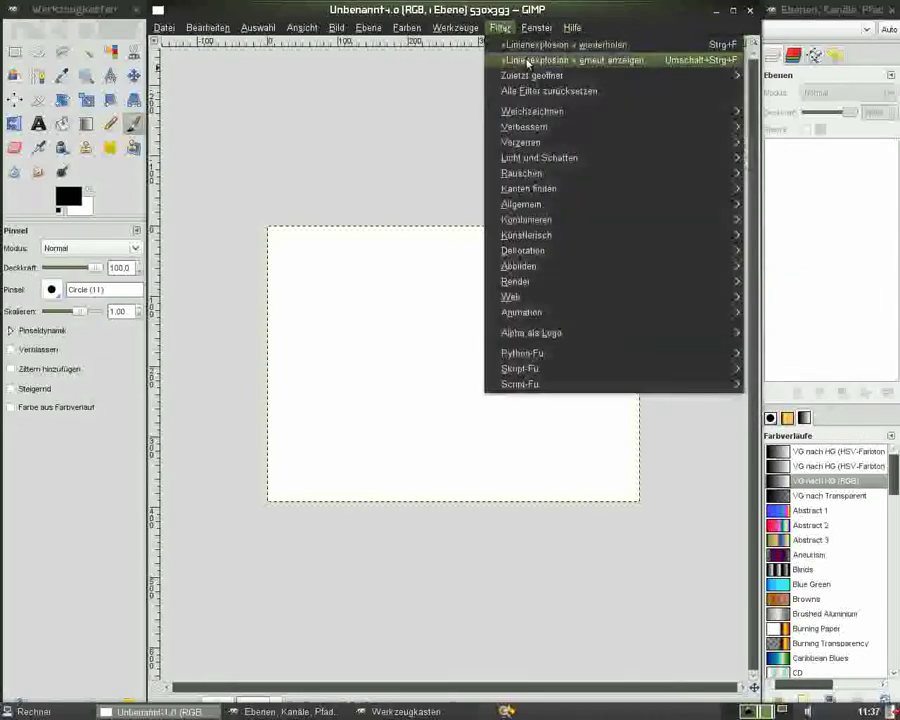
pyautogui.click(528, 62)
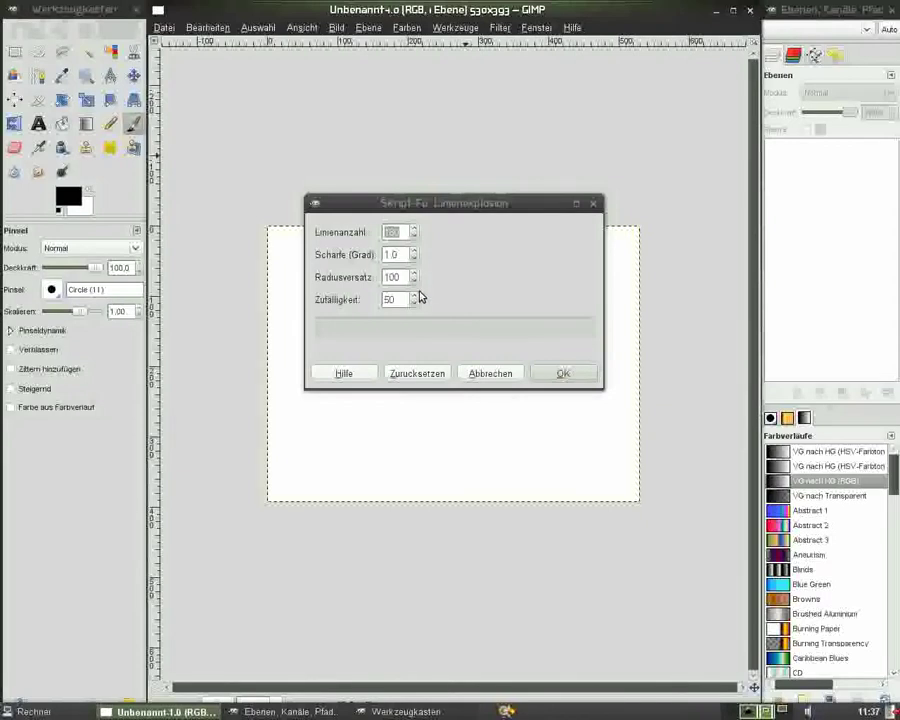
pyautogui.doubleClick(393, 277)
pyautogui.write('80')
pyautogui.click(553, 373)
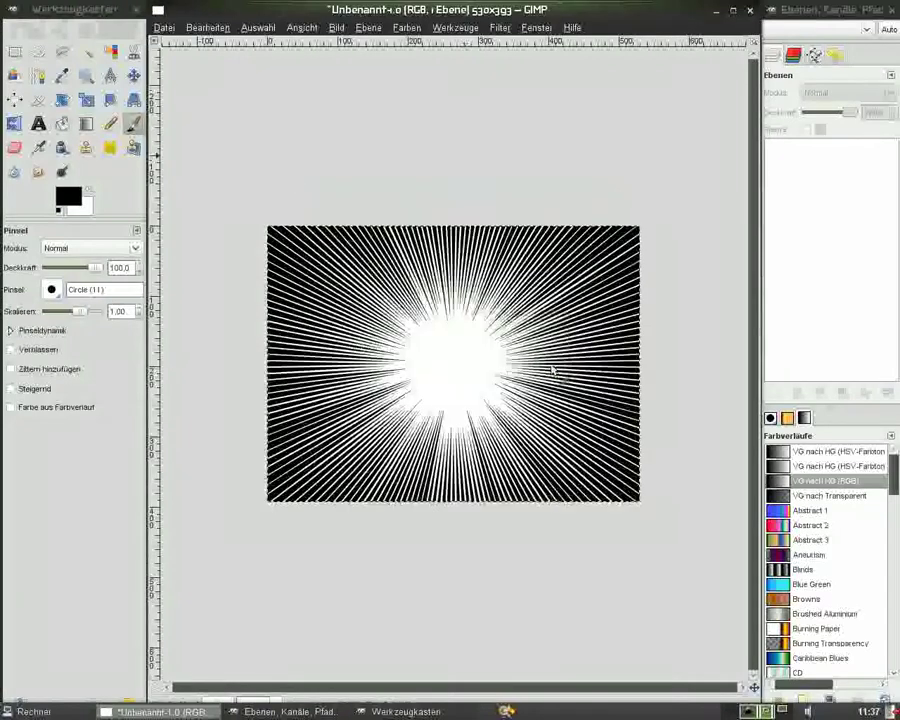
# - Undo again and render the final burst with a changed radius offset for a larger white centre
pyautogui.click(205, 28)
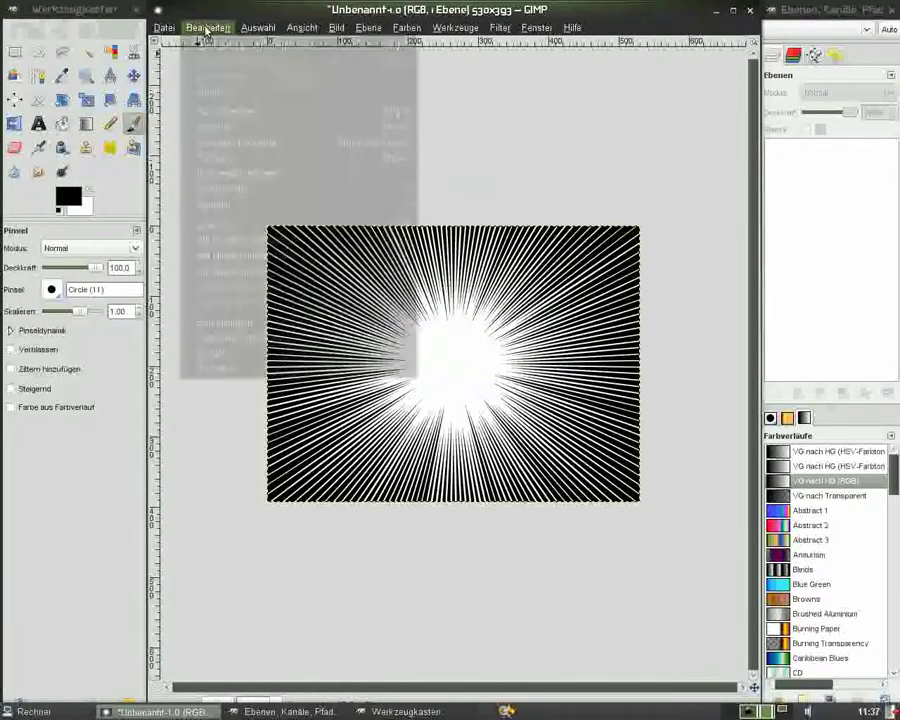
pyautogui.click(215, 44)
pyautogui.click(499, 27)
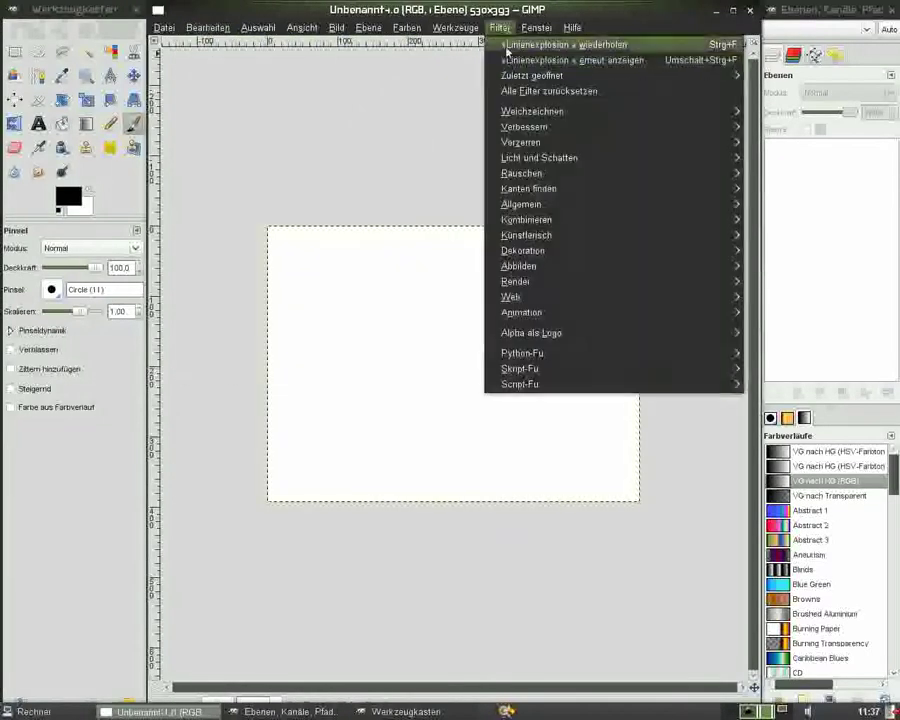
pyautogui.click(512, 61)
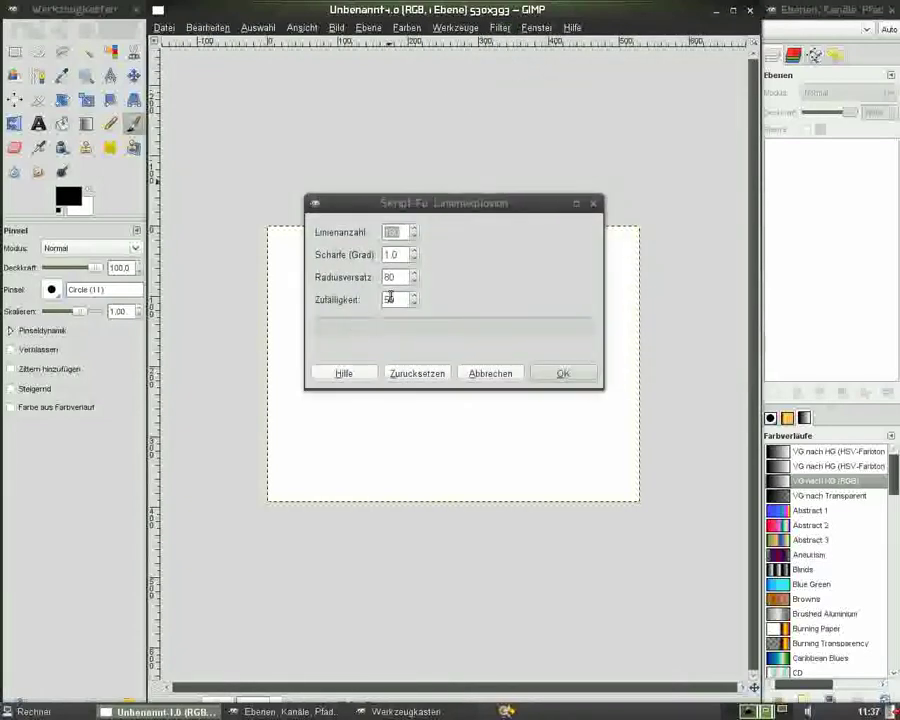
pyautogui.doubleClick(397, 276)
pyautogui.write('12')
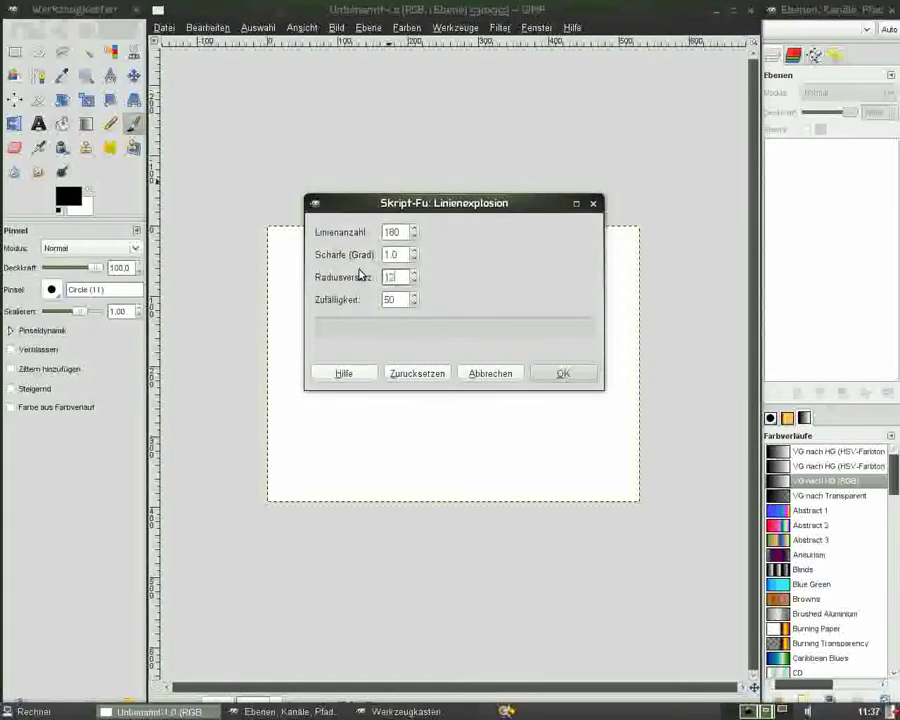
pyautogui.click(565, 374)
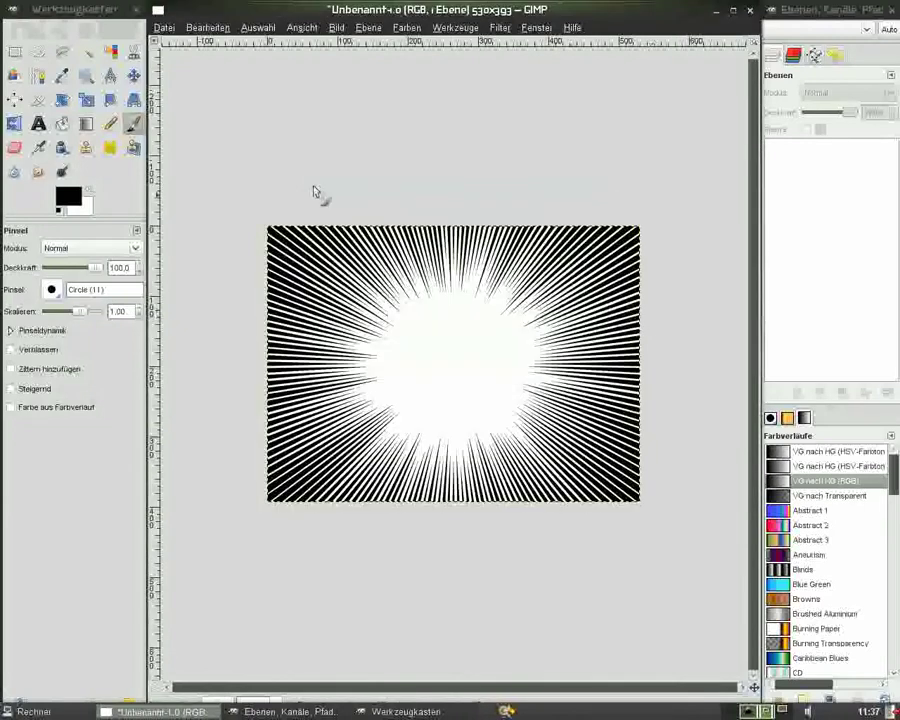
# - Save the line-burst image as explosion1.png on the Desktop, accepting the PNG options
pyautogui.click(165, 28)
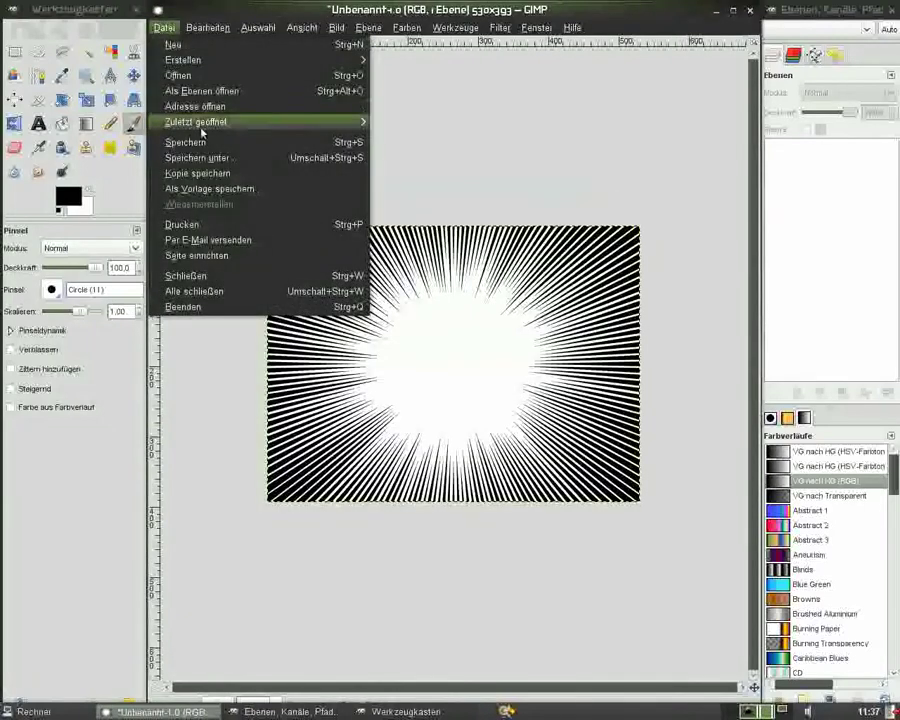
pyautogui.click(222, 158)
pyautogui.click(164, 166)
pyautogui.moveTo(164, 166); pyautogui.dragTo(68, 162)
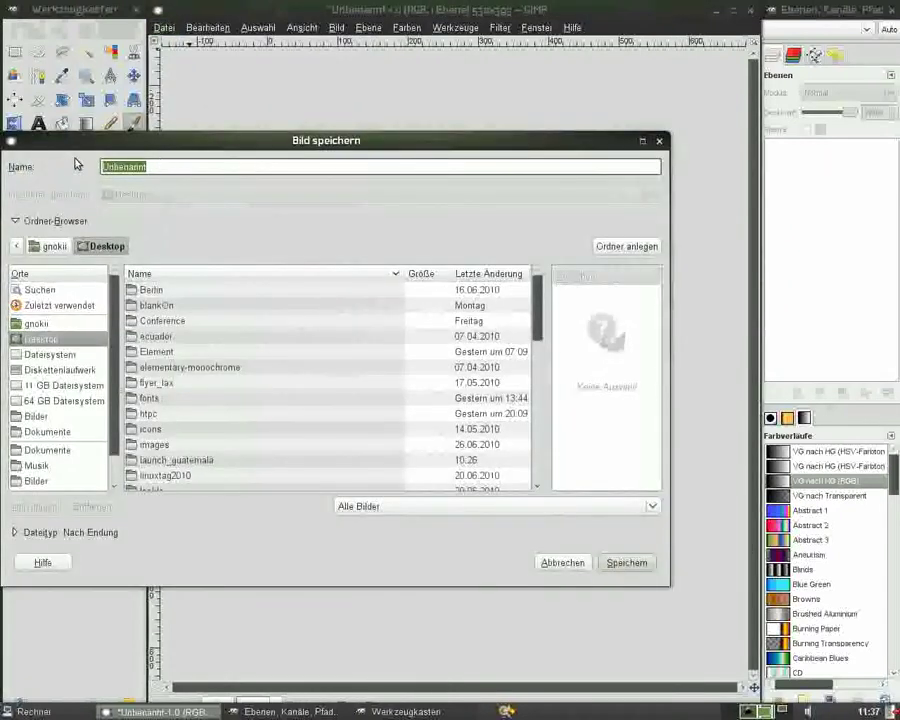
pyautogui.write('explosion1.png')
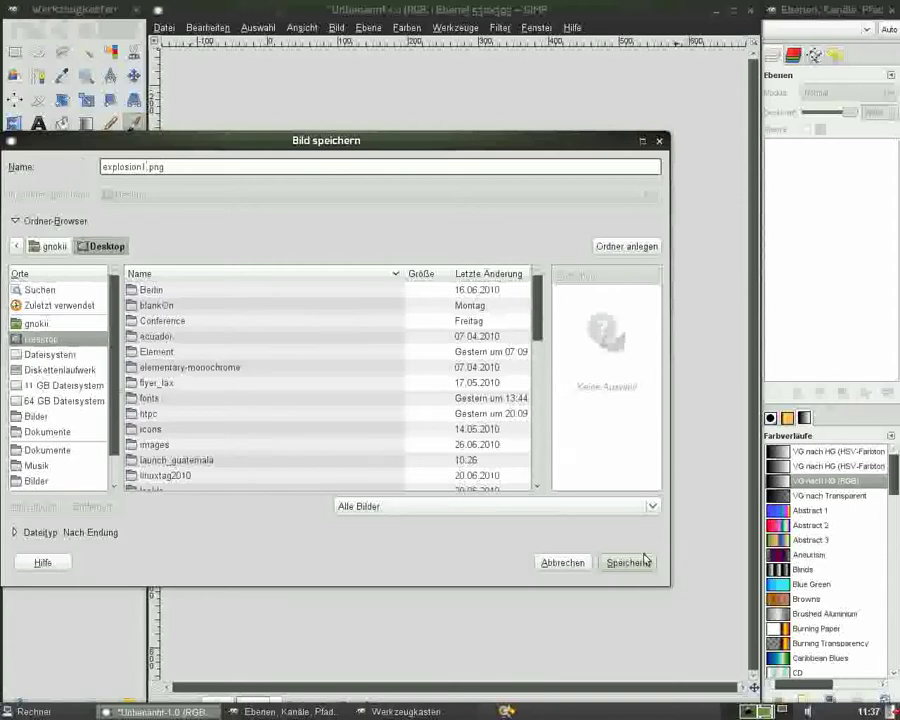
pyautogui.click(640, 561)
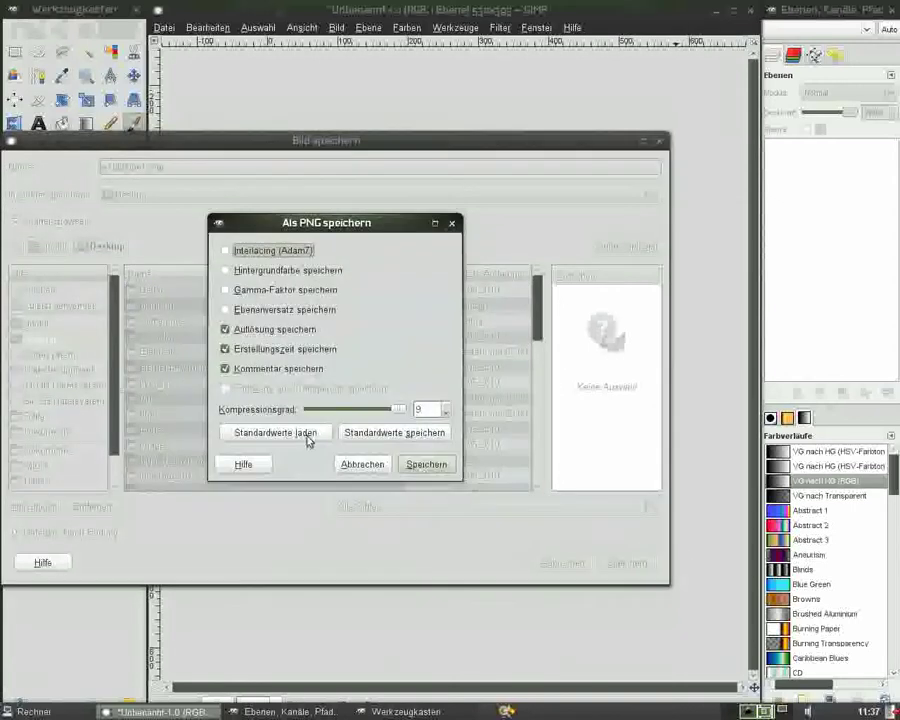
pyautogui.click(420, 464)
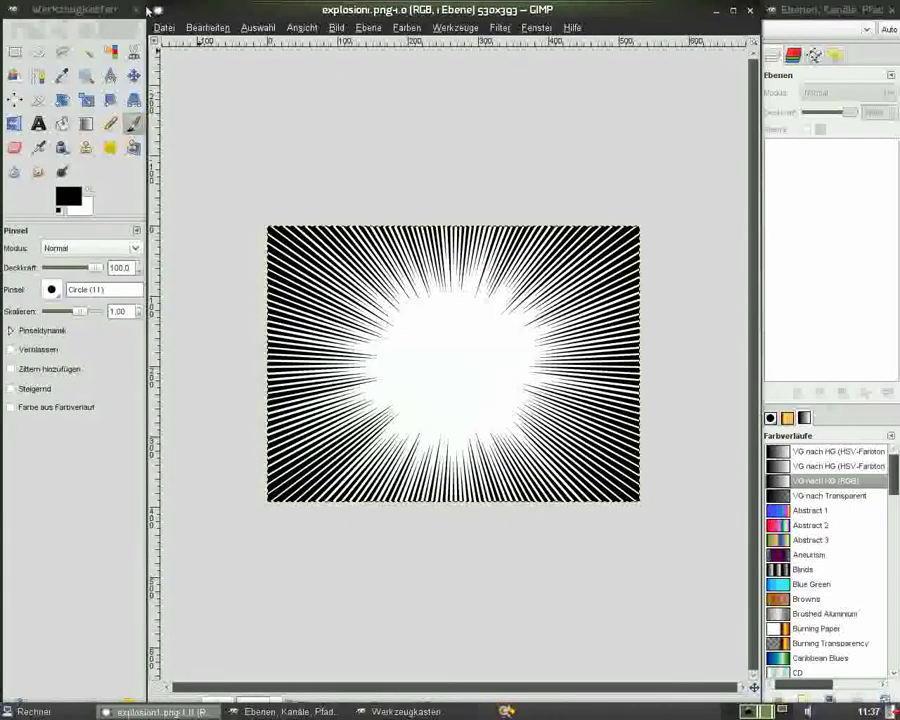
pyautogui.click(108, 8)
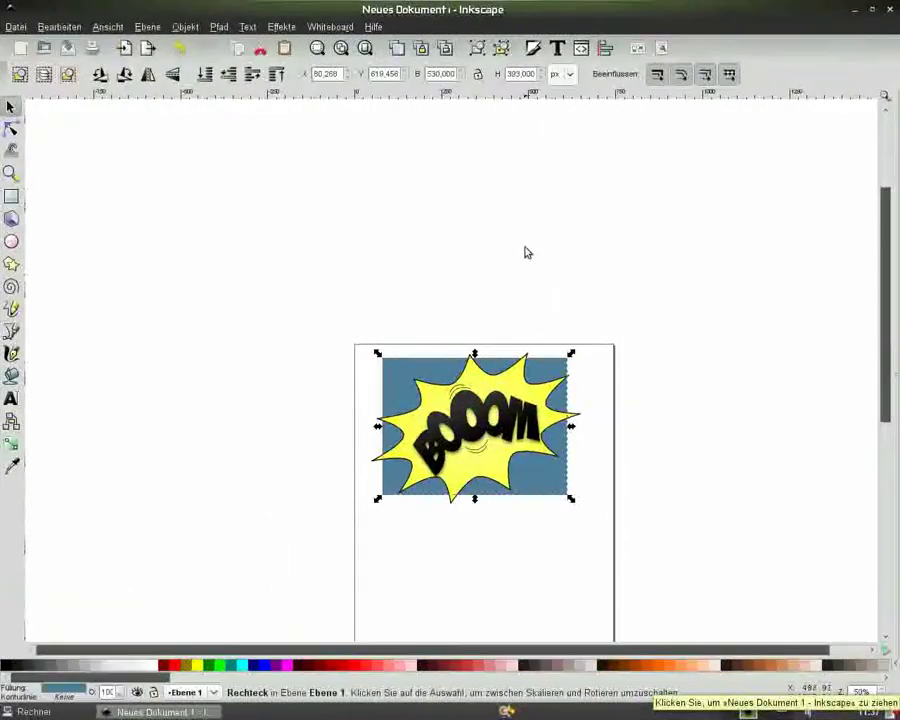
# - Import explosion1.png into Inkscape and place it above the page beside the BOOOM picture
pyautogui.click(15, 27)
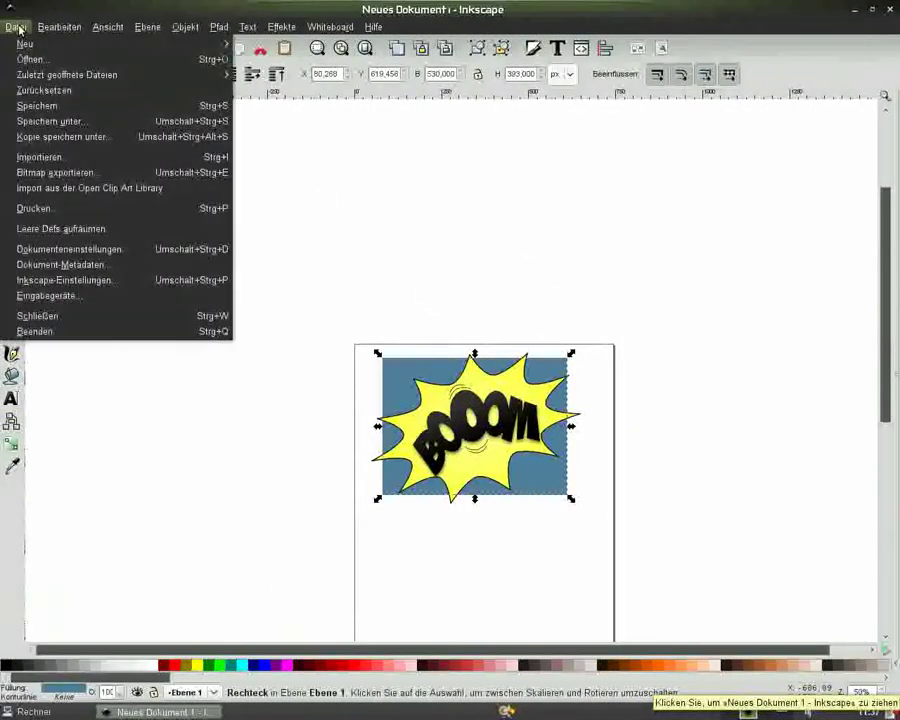
pyautogui.click(45, 157)
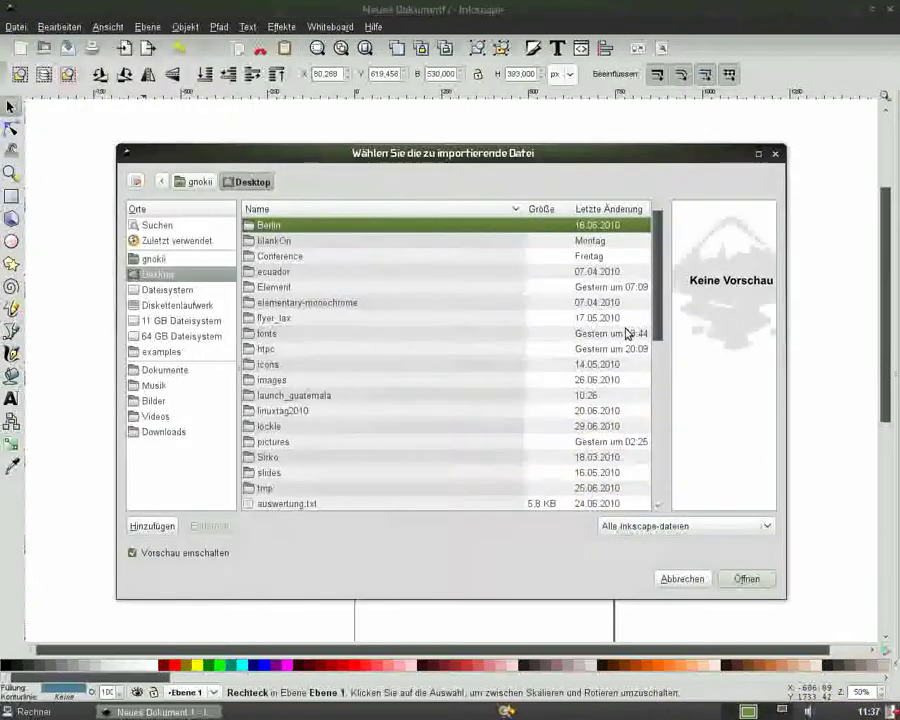
pyautogui.moveTo(659, 327)
pyautogui.mouseDown()
pyautogui.moveTo(663, 368)
pyautogui.moveTo(640, 380)
pyautogui.mouseUp()
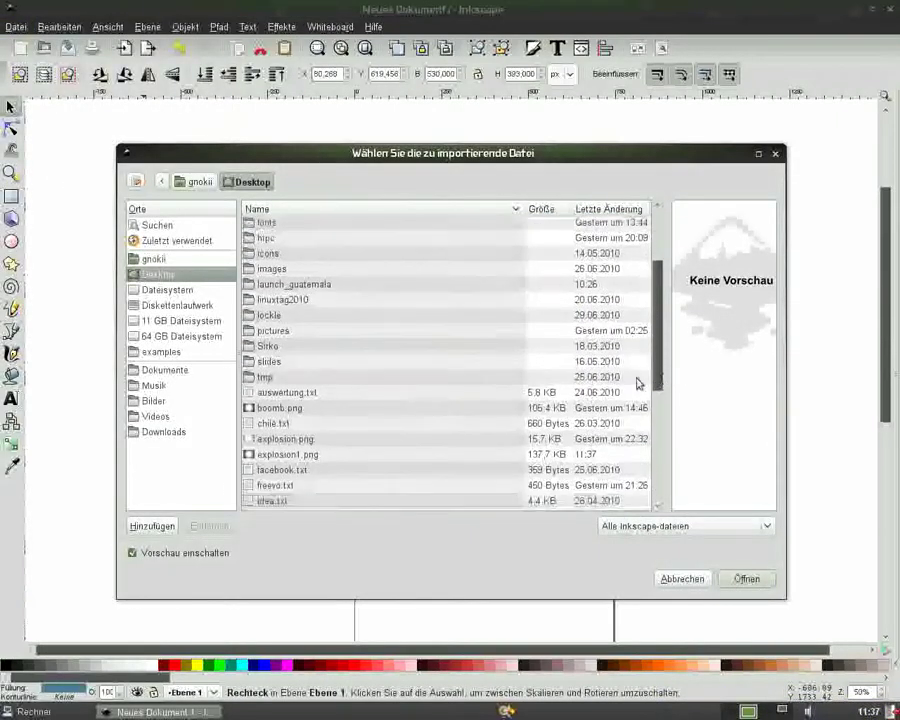
pyautogui.doubleClick(268, 459)
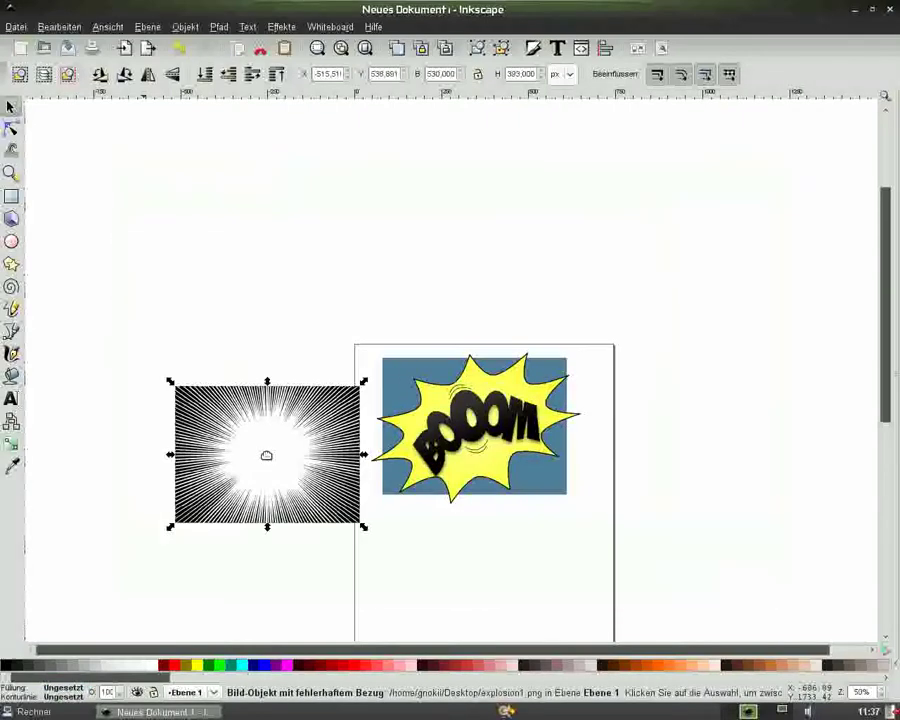
pyautogui.moveTo(241, 437)
pyautogui.mouseDown()
pyautogui.moveTo(478, 412)
pyautogui.moveTo(452, 476)
pyautogui.moveTo(492, 392)
pyautogui.moveTo(478, 408)
pyautogui.moveTo(374, 183)
pyautogui.moveTo(356, 204)
pyautogui.mouseUp()
pyautogui.moveTo(884, 311)
pyautogui.mouseDown()
pyautogui.moveTo(886, 297)
pyautogui.moveTo(862, 296)
pyautogui.mouseUp()
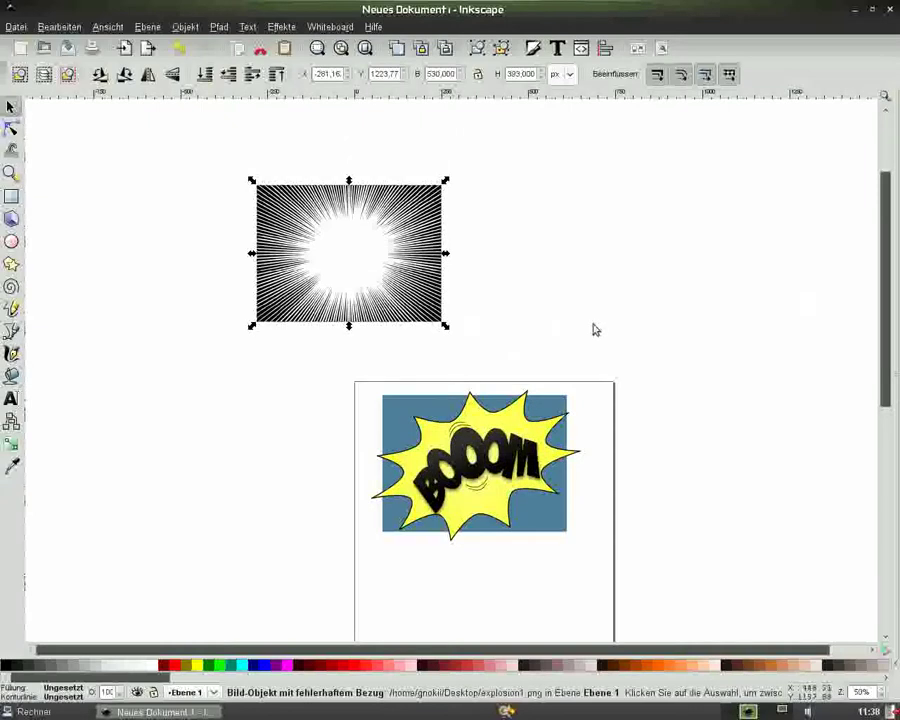
pyautogui.moveTo(280, 266)
pyautogui.mouseDown()
pyautogui.moveTo(381, 410)
pyautogui.moveTo(395, 491)
pyautogui.moveTo(333, 313)
pyautogui.moveTo(309, 294)
pyautogui.mouseUp()
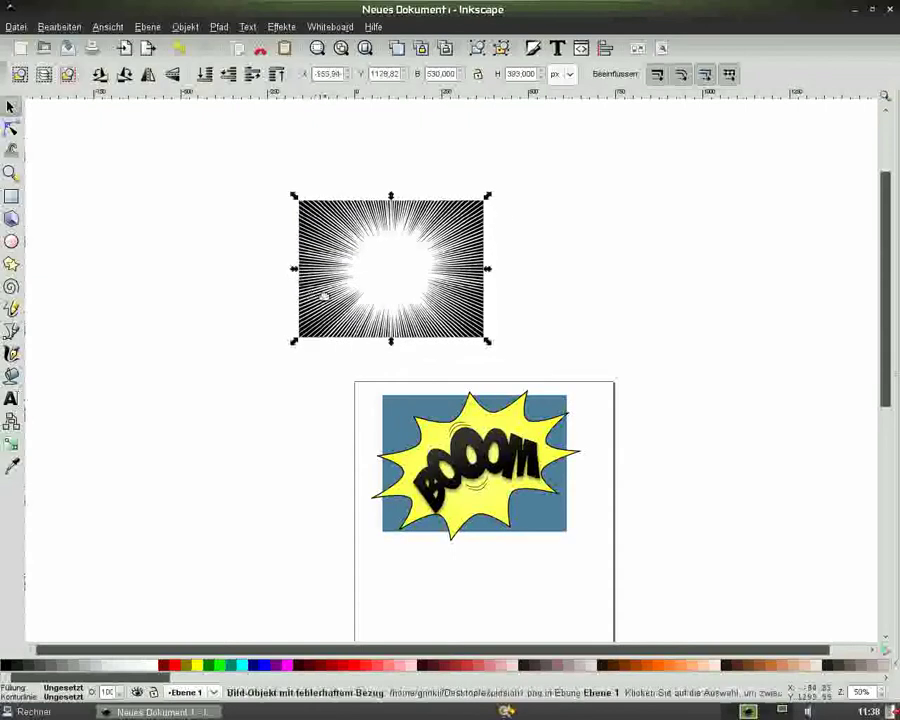
# - In Trace Bitmap, preview traces while raising the brightness threshold up to 0.990
pyautogui.click(212, 29)
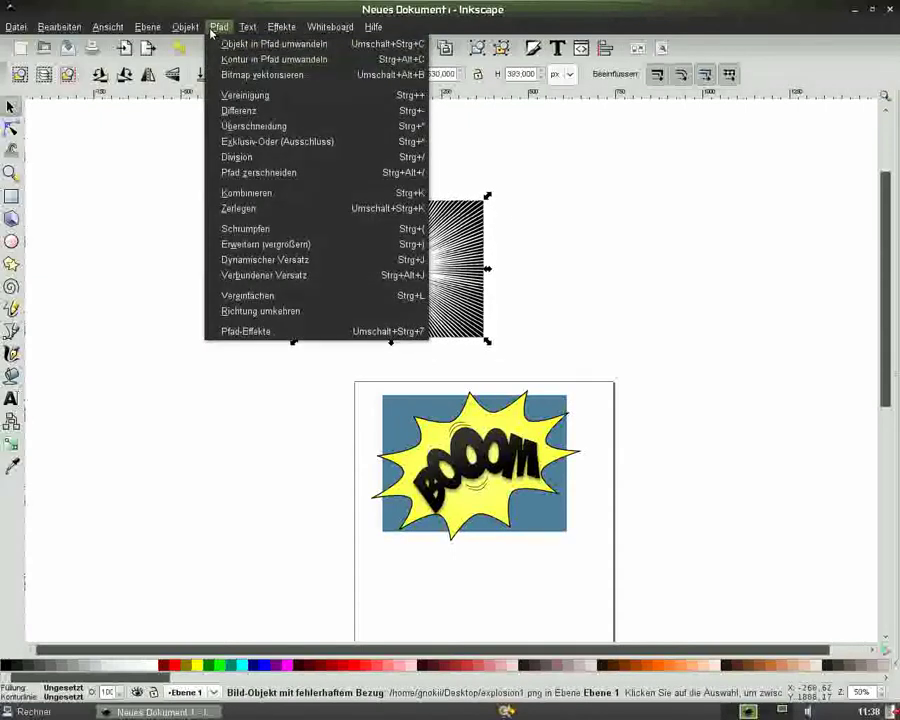
pyautogui.click(235, 77)
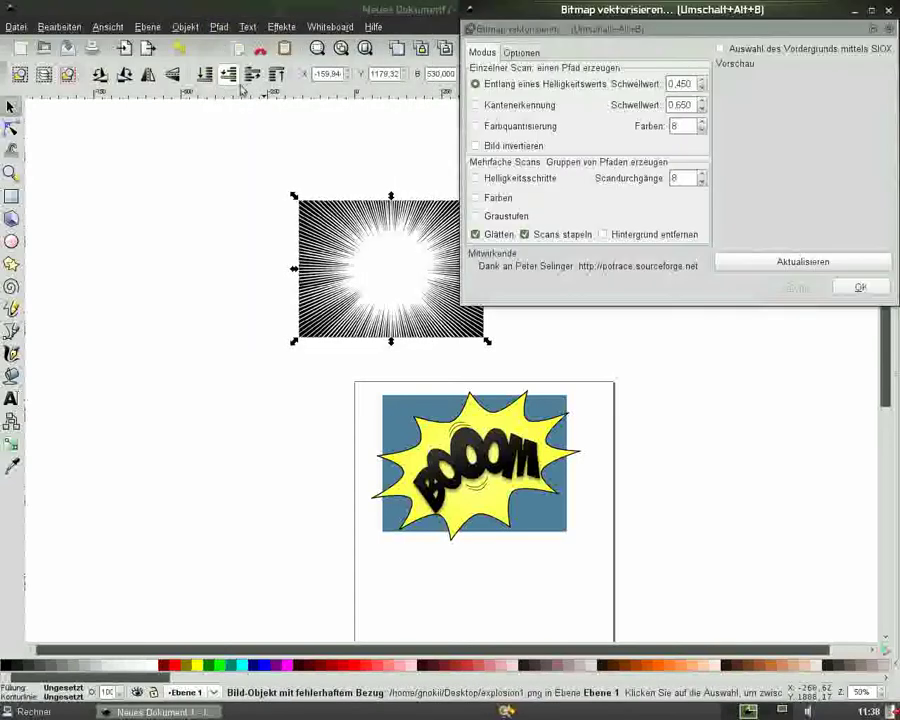
pyautogui.click(756, 262)
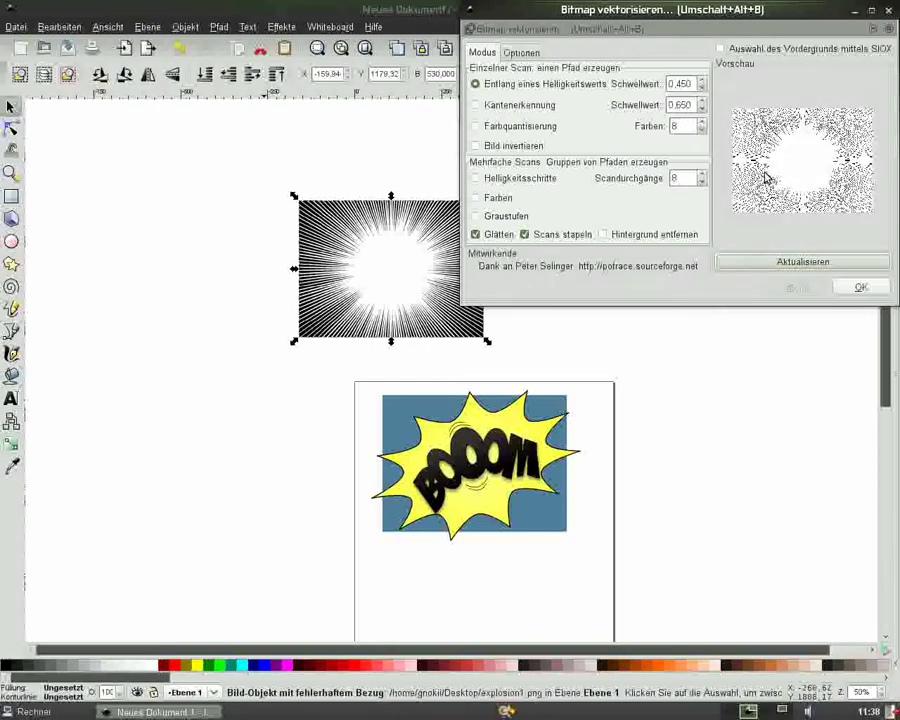
pyautogui.click(703, 81)
pyautogui.click(703, 81)
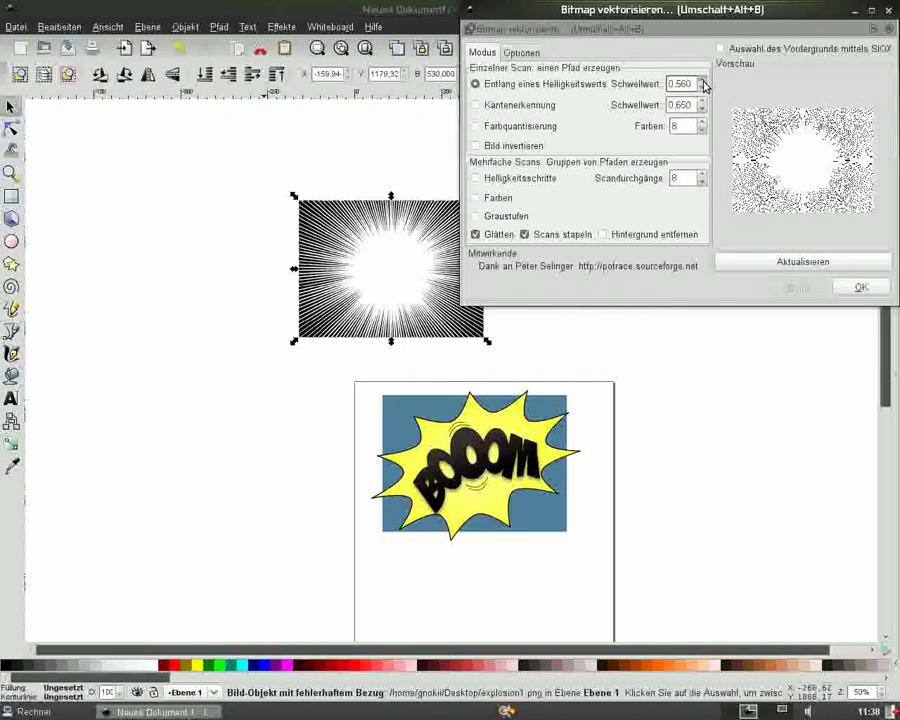
pyautogui.click(703, 81)
pyautogui.click(758, 262)
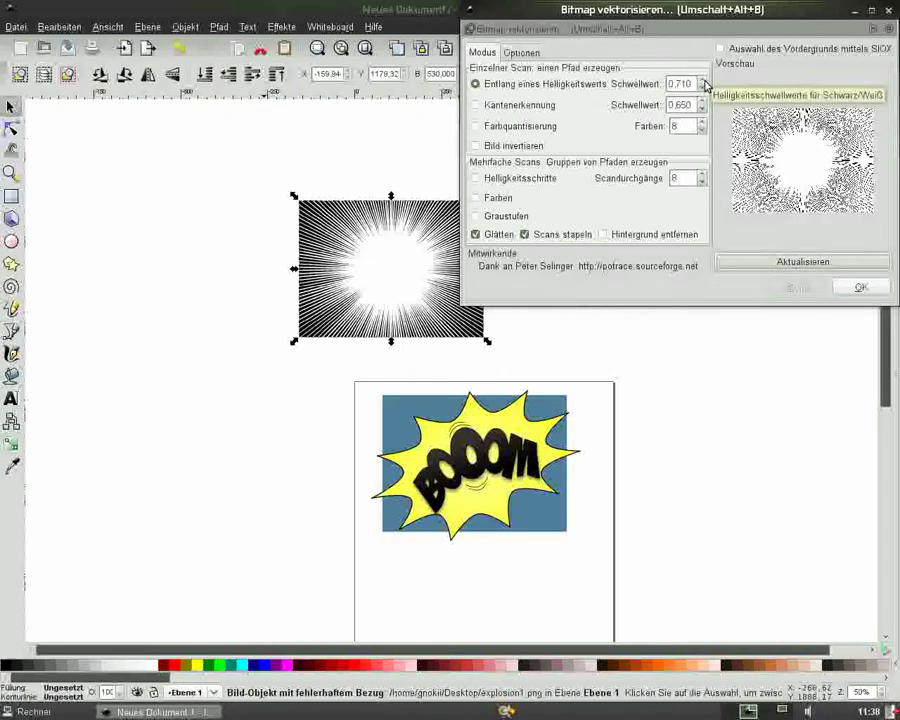
pyautogui.click(703, 81)
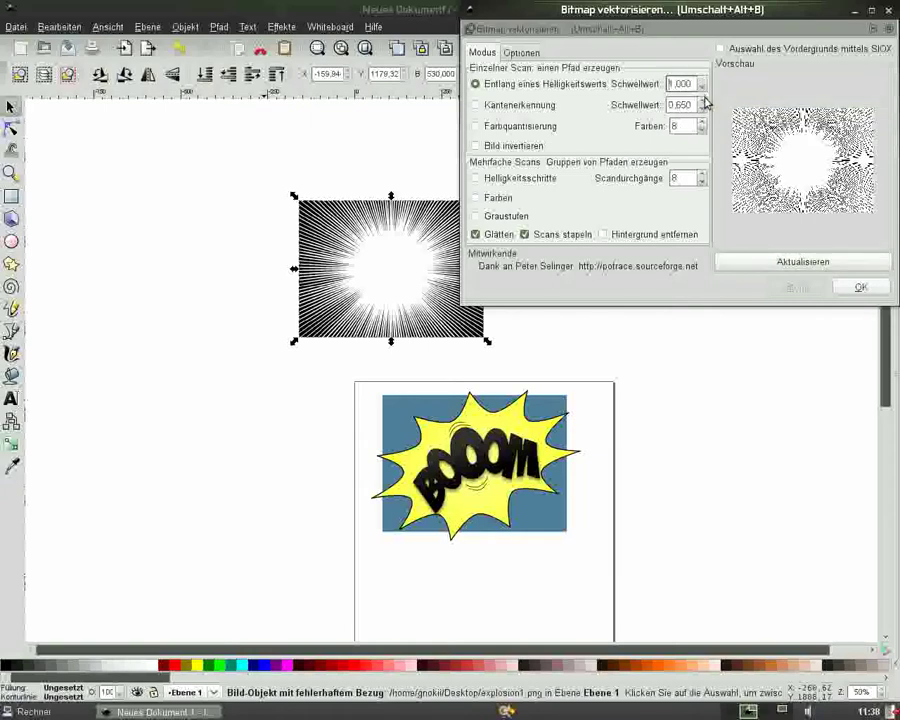
pyautogui.click(748, 262)
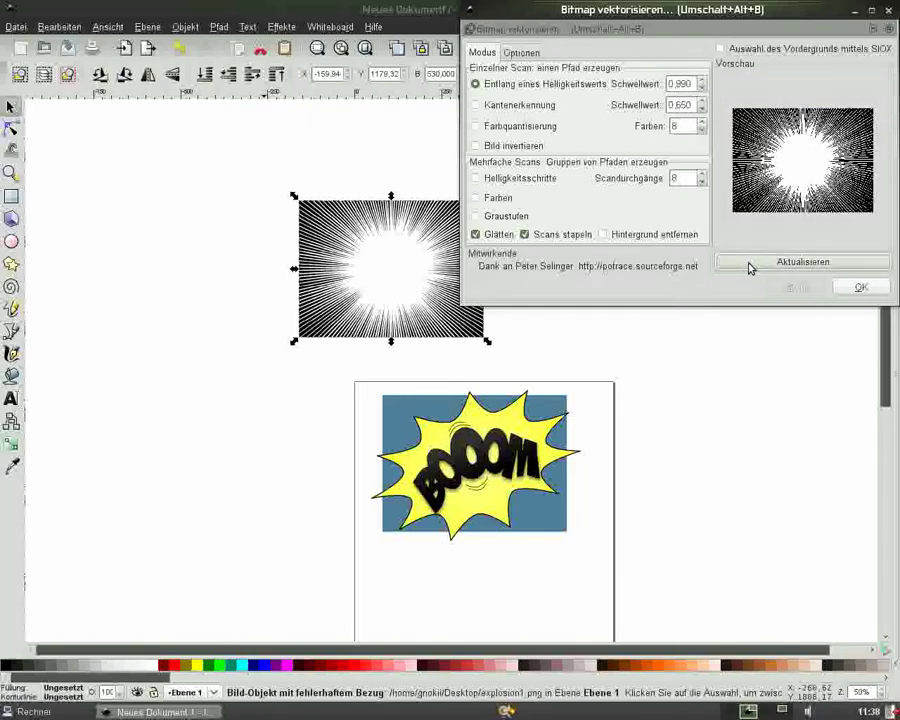
# - Compare thresholds 0.970 to 0.990, trace at 0.990, and move the vector copy right of the original
pyautogui.click(701, 88)
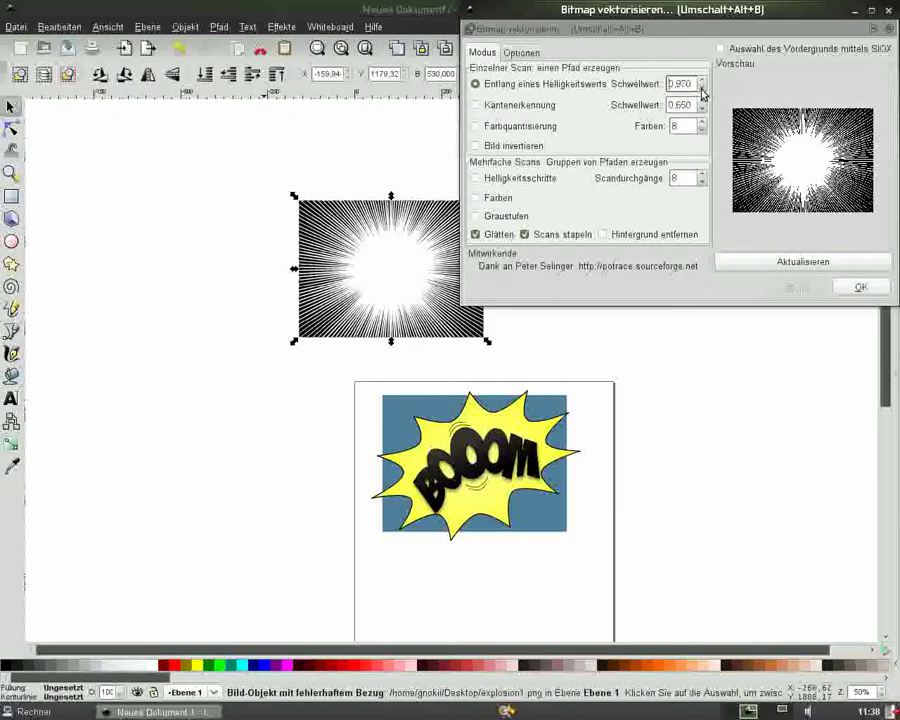
pyautogui.click(750, 260)
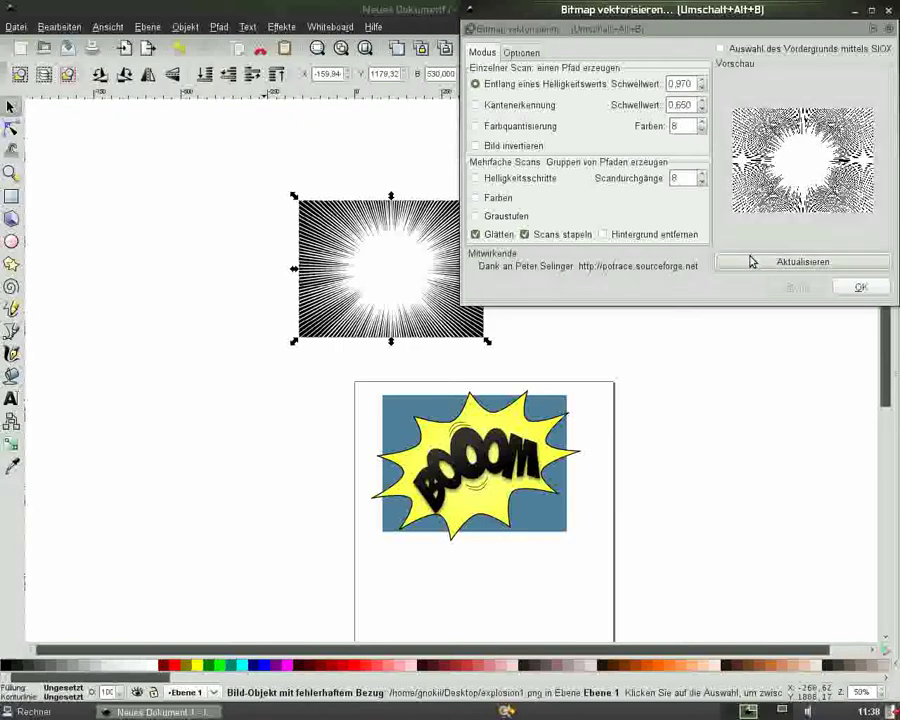
pyautogui.click(702, 82)
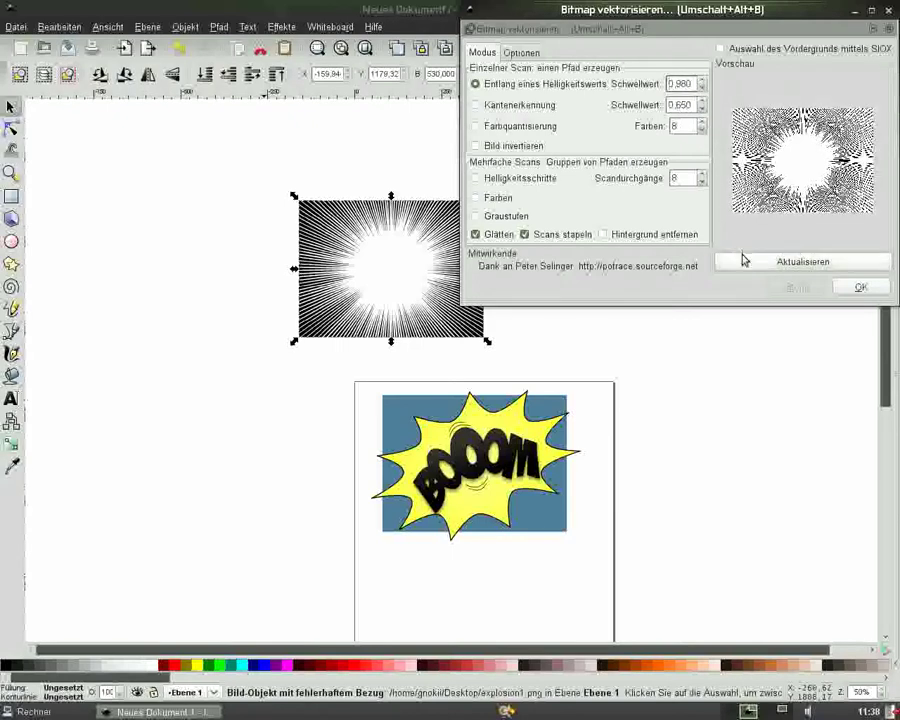
pyautogui.click(702, 82)
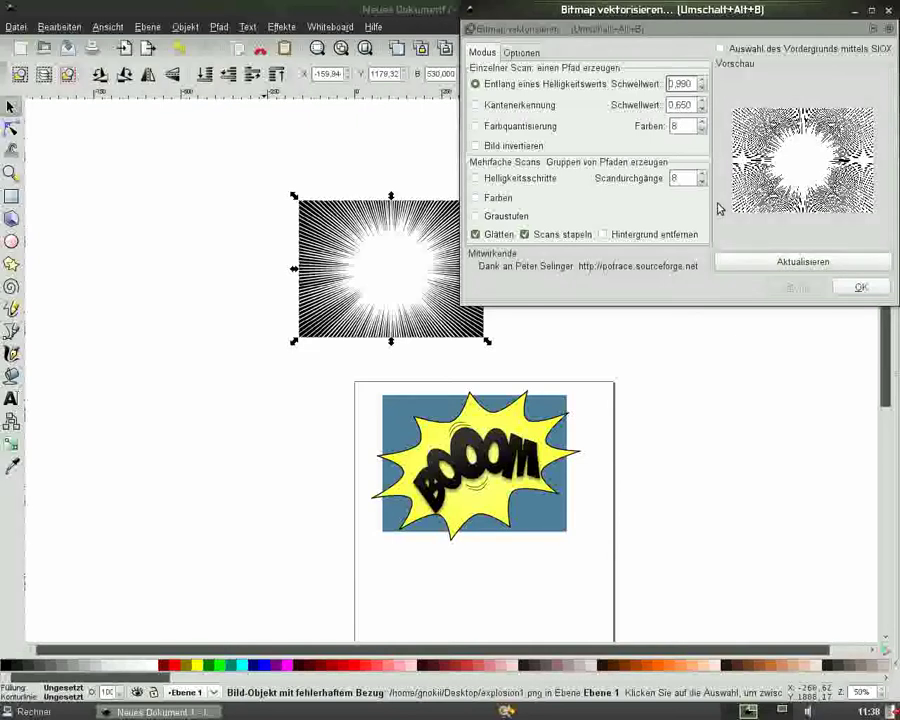
pyautogui.click(856, 288)
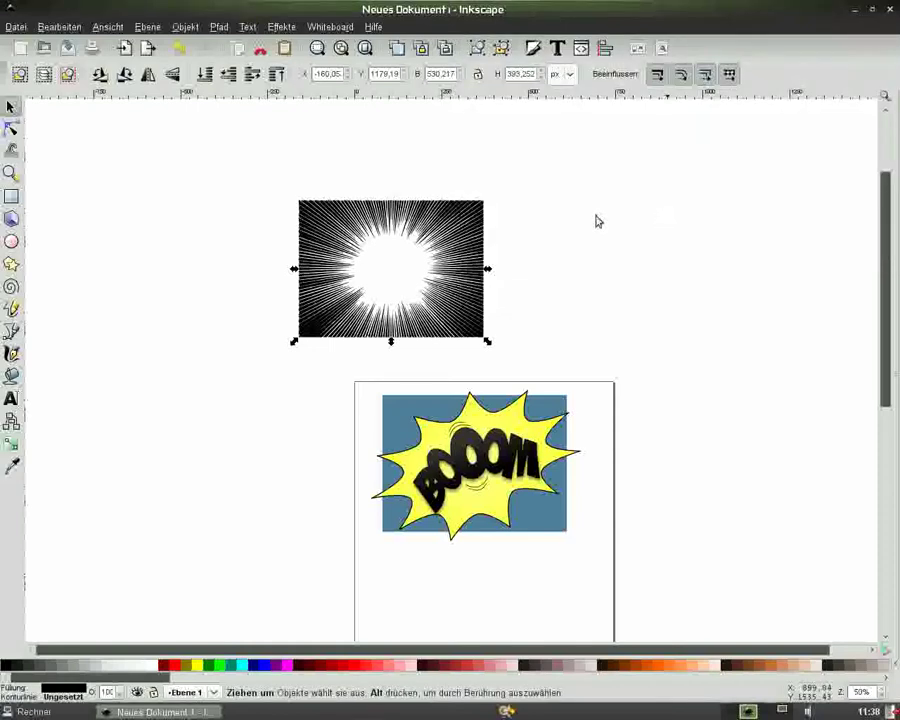
pyautogui.click(520, 218)
pyautogui.moveTo(324, 221); pyautogui.dragTo(571, 221)
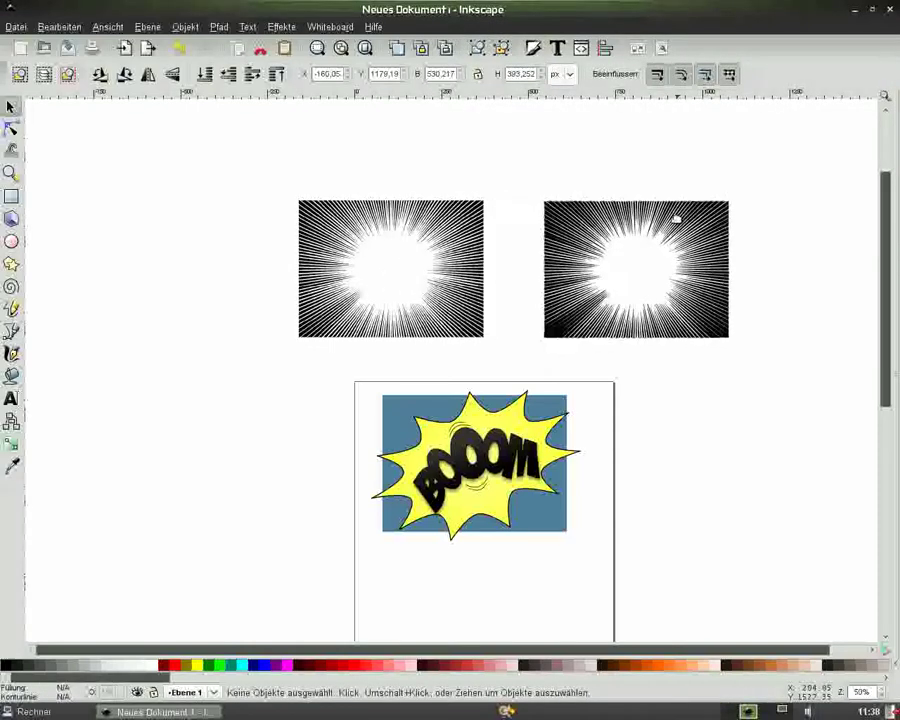
# - Delete the original bitmap burst and move the traced burst onto the BOOOM picture
pyautogui.click(462, 213)
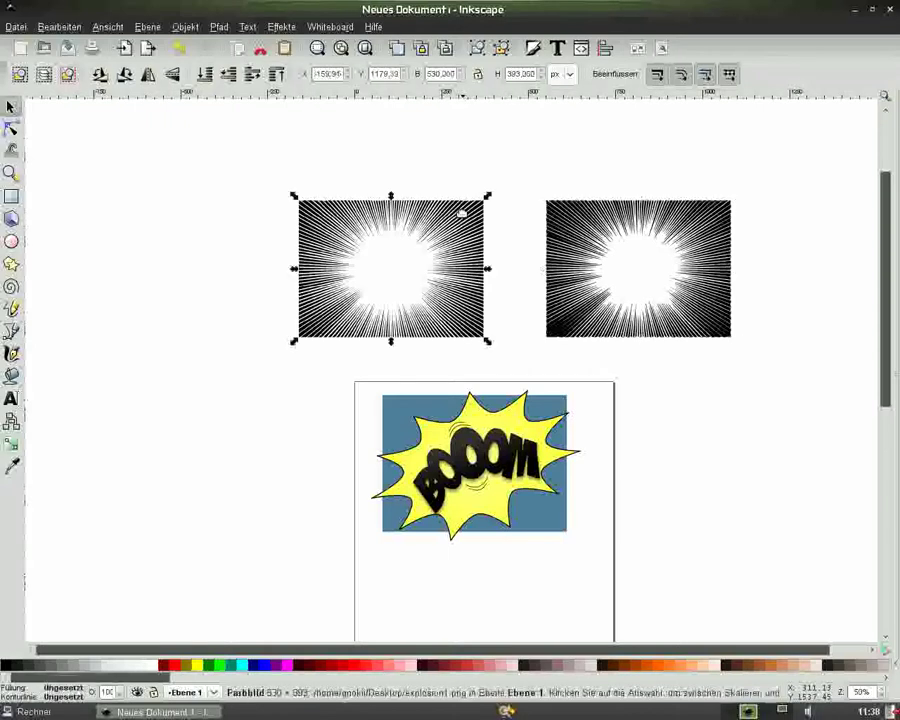
pyautogui.press('Delete')
pyautogui.moveTo(558, 283)
pyautogui.mouseDown()
pyautogui.moveTo(392, 447)
pyautogui.moveTo(395, 483)
pyautogui.mouseUp()
pyautogui.press('1')
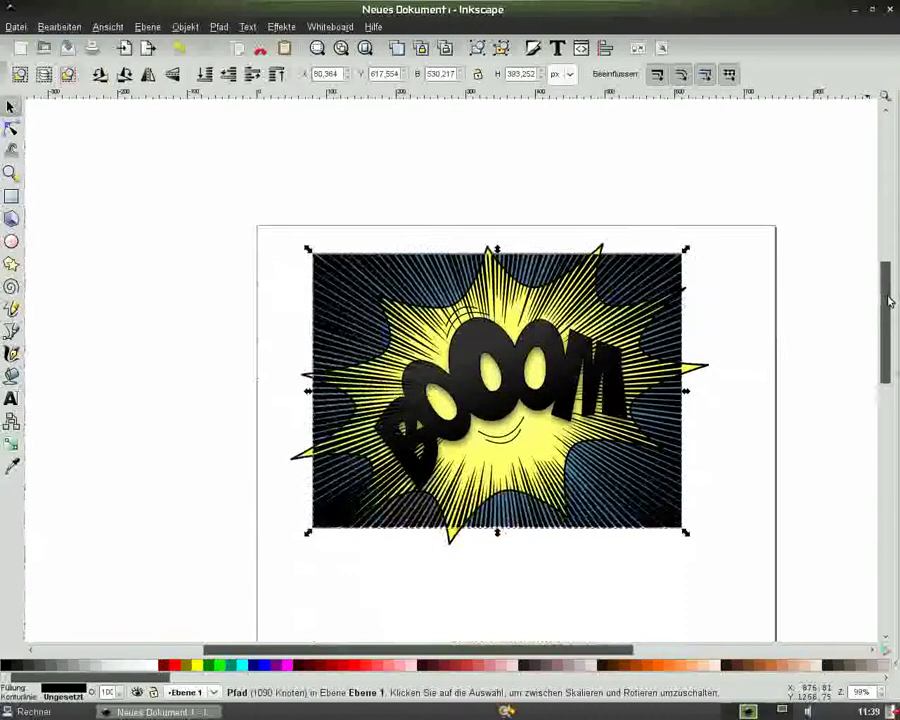
pyautogui.moveTo(888, 251); pyautogui.dragTo(888, 298)
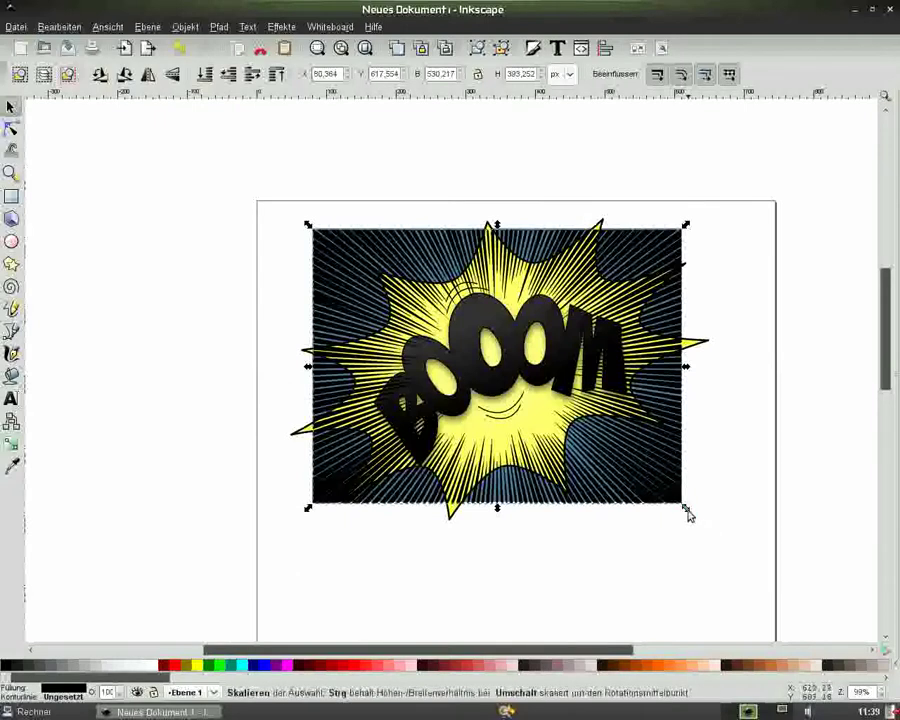
# - Stretch the traced burst to about 657.5 × 551.8 px so it covers the blue background
pyautogui.moveTo(685, 509); pyautogui.dragTo(717, 547)
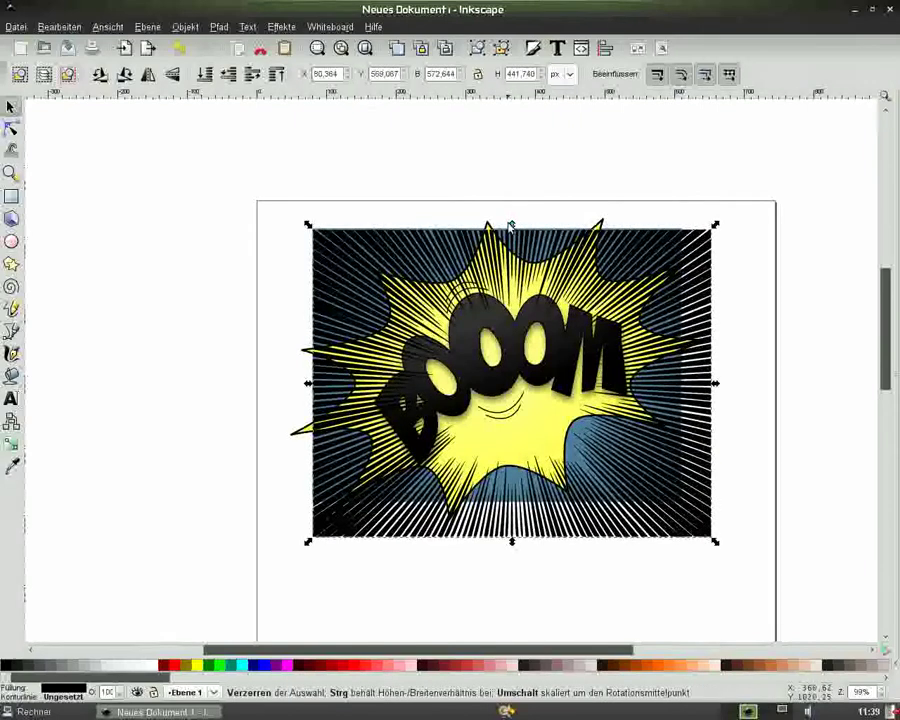
pyautogui.moveTo(510, 213); pyautogui.dragTo(510, 180)
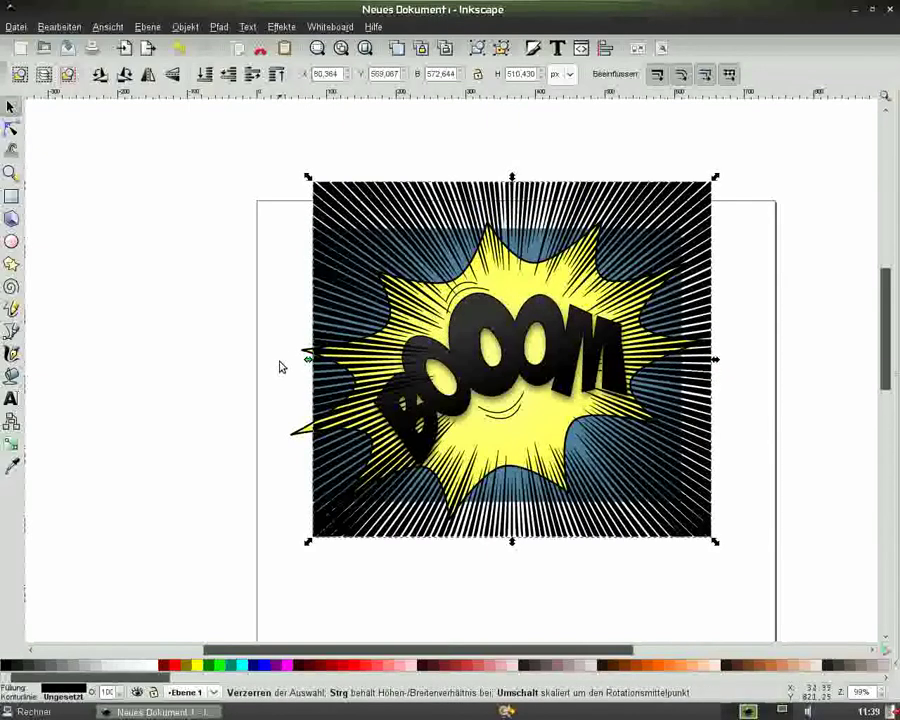
pyautogui.moveTo(281, 365); pyautogui.dragTo(249, 363)
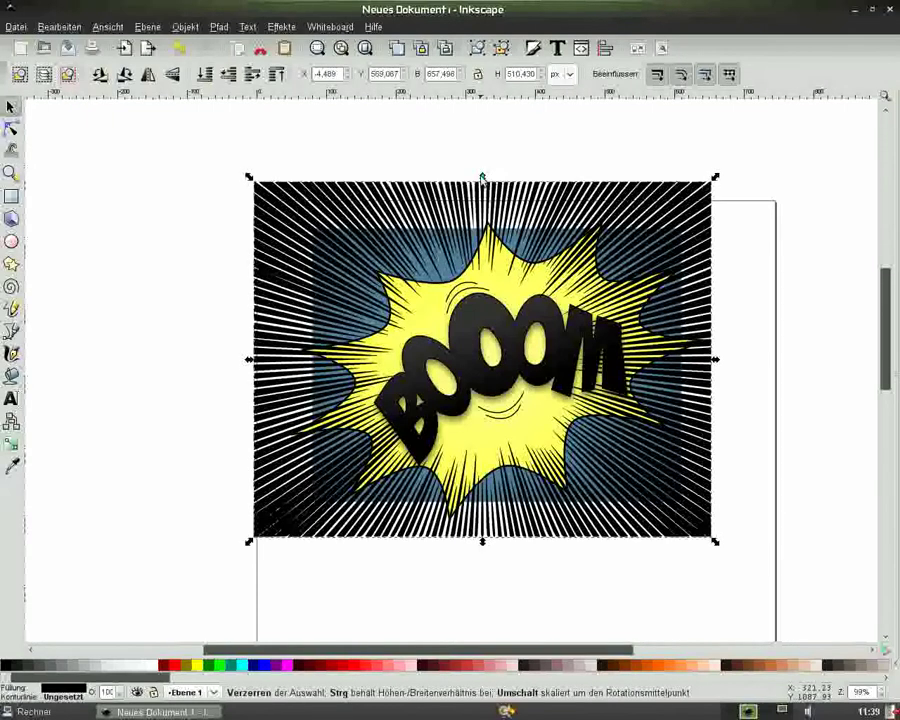
pyautogui.click(483, 166)
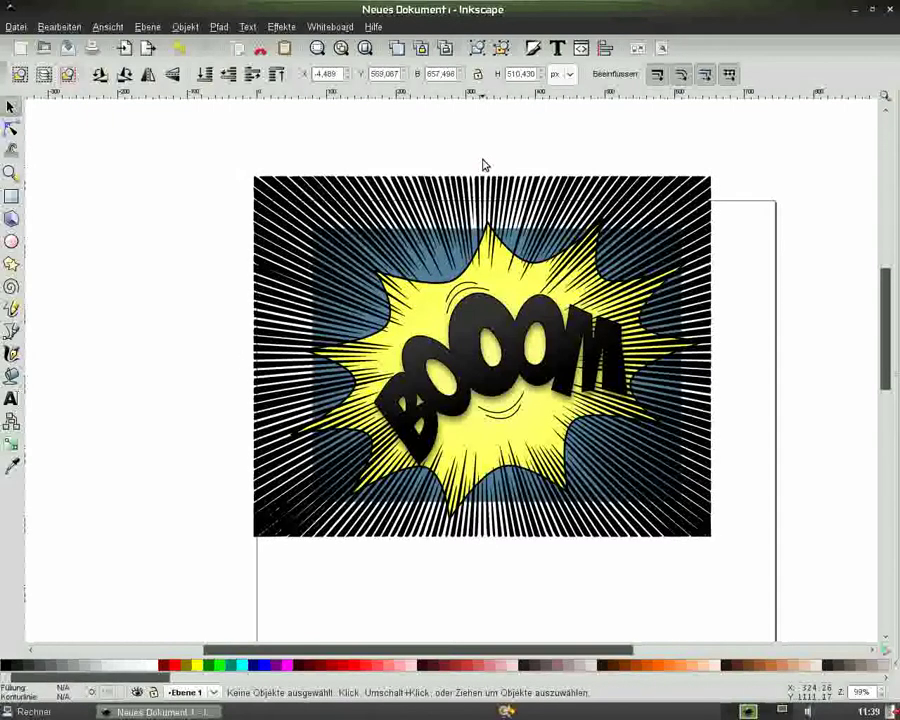
pyautogui.click(478, 180)
pyautogui.moveTo(478, 173); pyautogui.dragTo(486, 170)
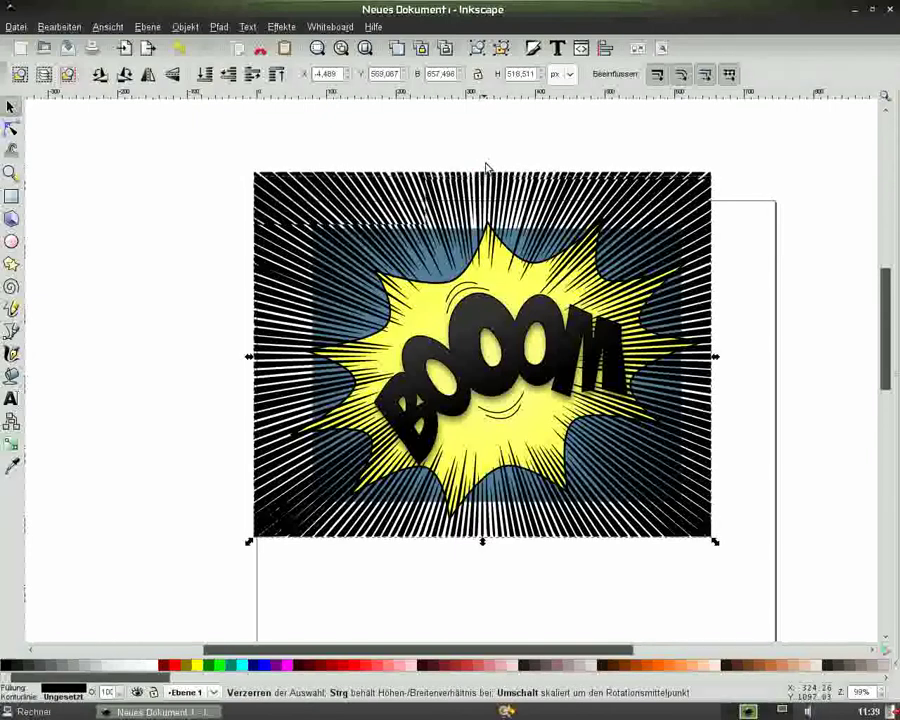
pyautogui.click(488, 153)
pyautogui.click(481, 173)
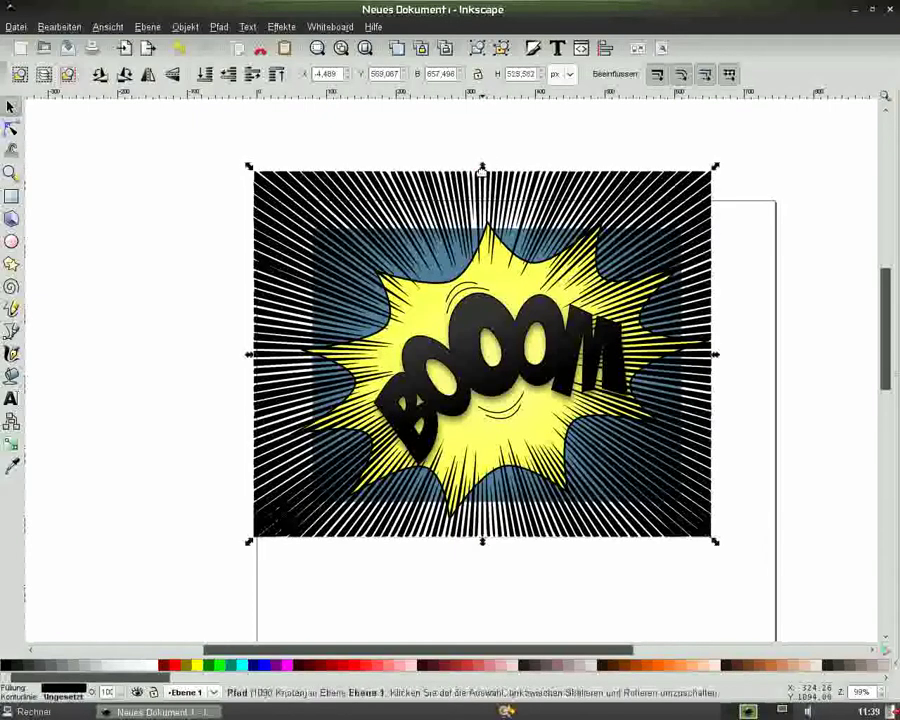
pyautogui.moveTo(482, 167); pyautogui.dragTo(485, 148)
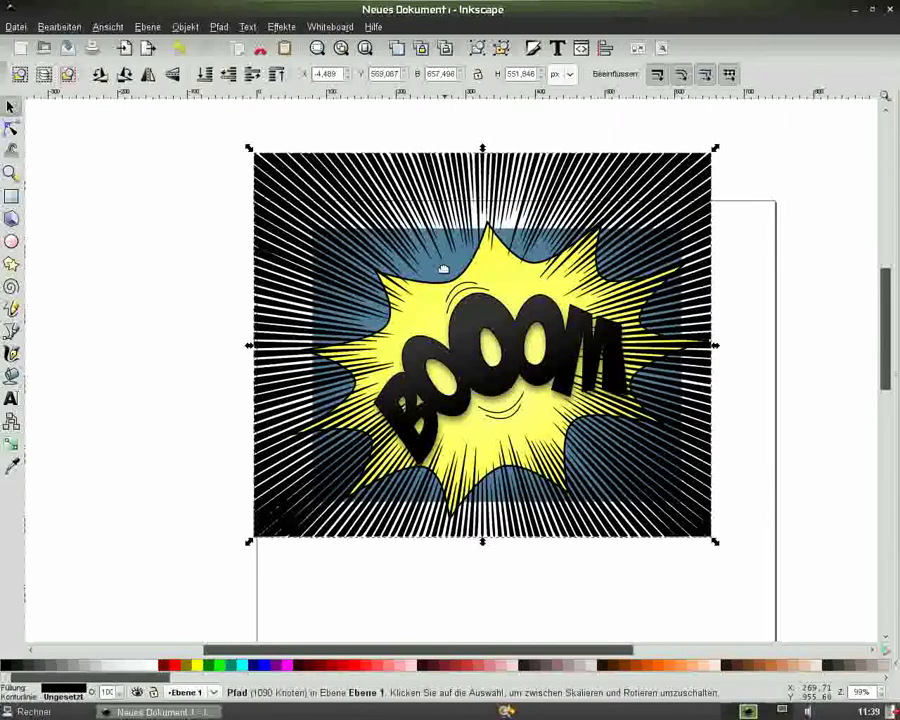
# - Raise the blue rectangle, select it with the rays, and apply Path > Intersection to clip them
pyautogui.doubleClick(442, 268)
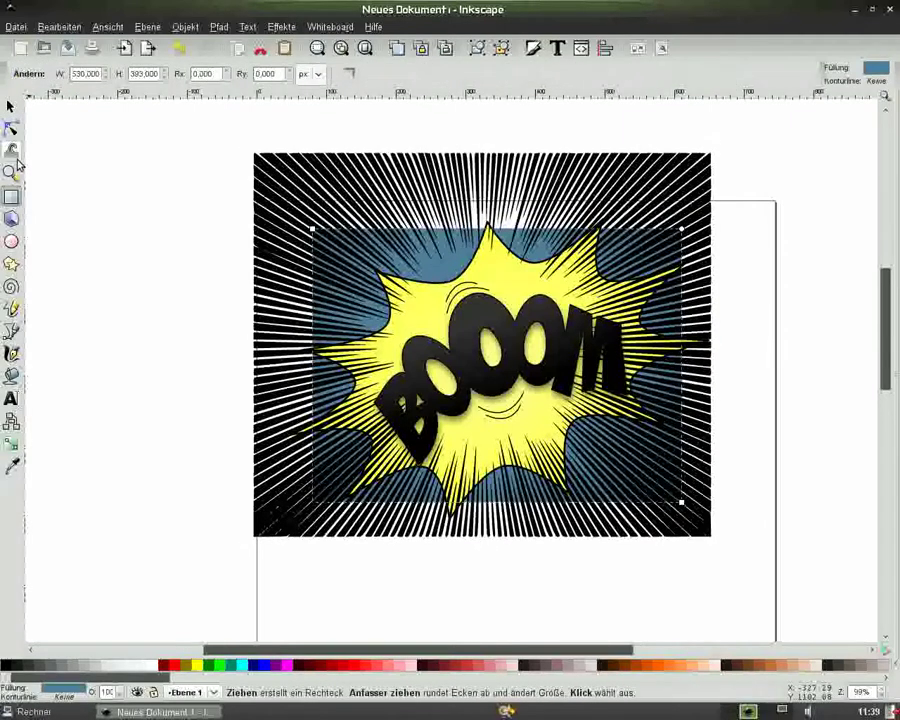
pyautogui.click(11, 107)
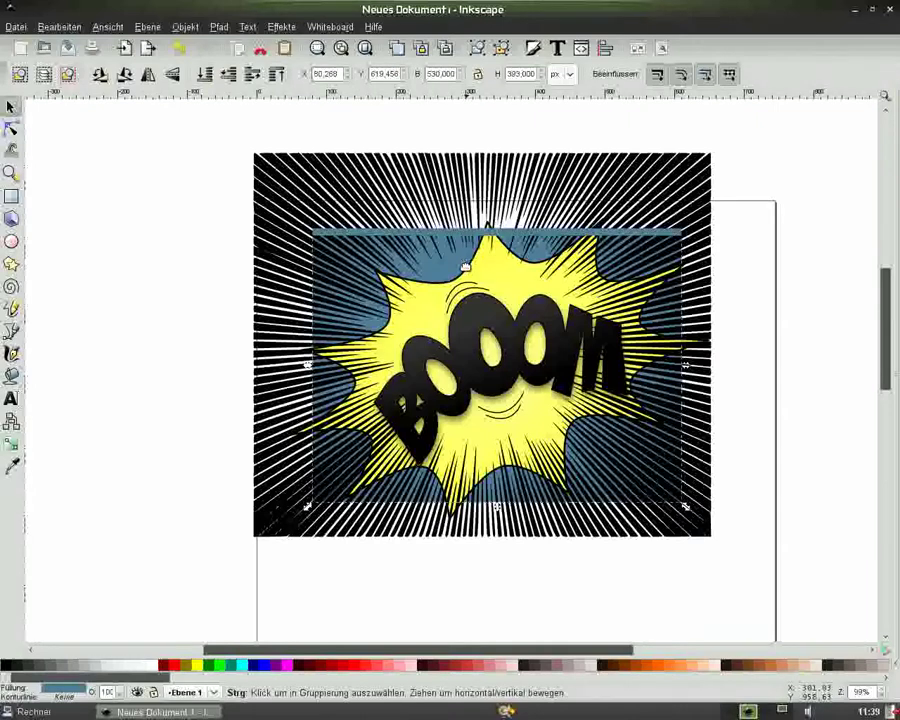
pyautogui.press('pageup')
pyautogui.press('pageup')
pyautogui.click(786, 182)
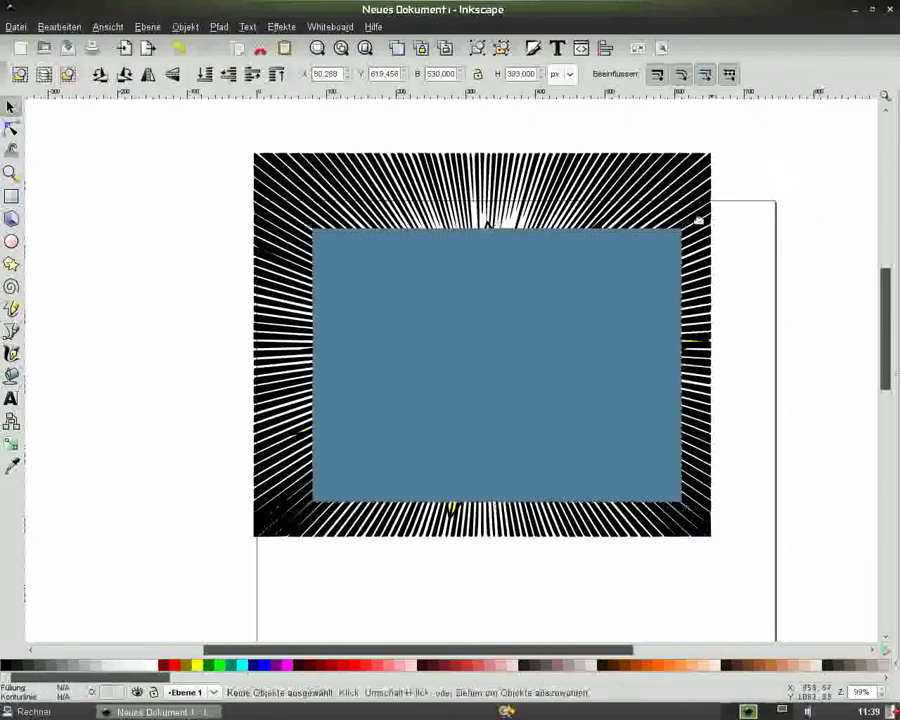
pyautogui.click(588, 267)
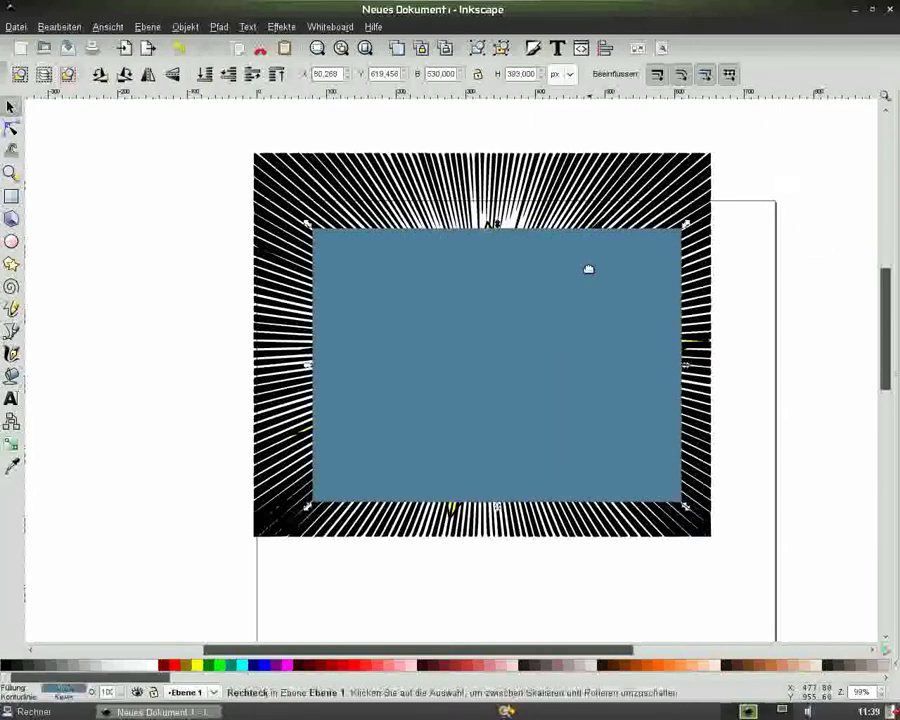
pyautogui.keyDown('shift'); pyautogui.click(489, 223); pyautogui.keyUp('shift')
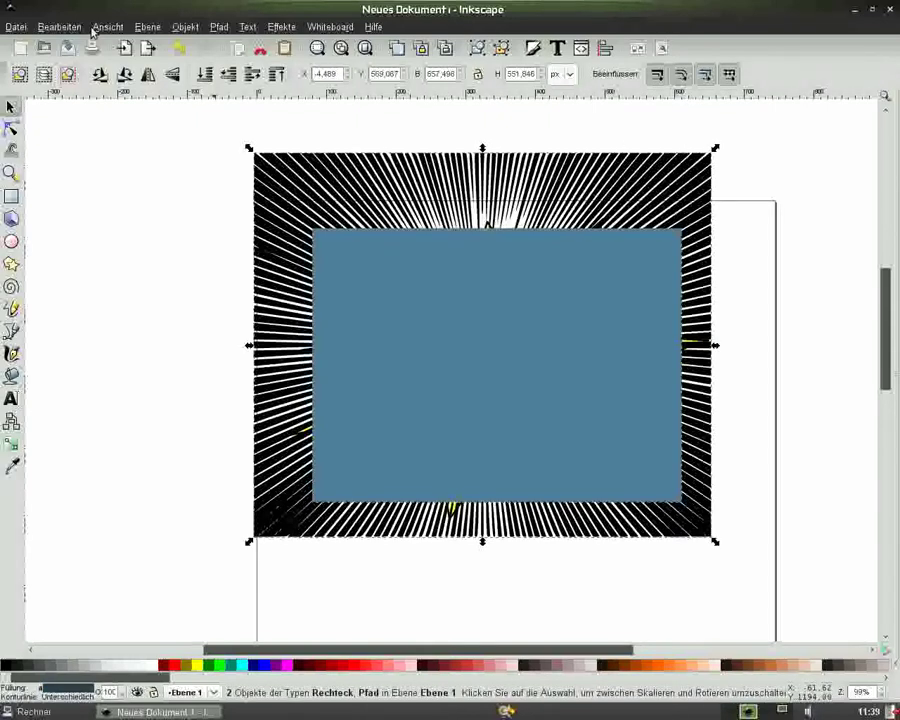
pyautogui.click(214, 27)
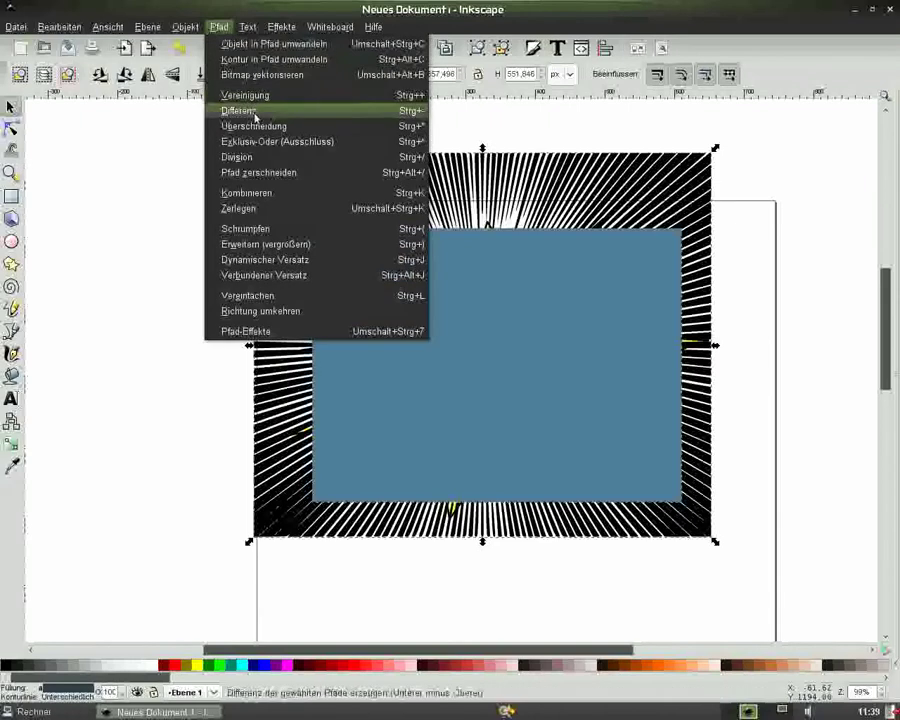
pyautogui.click(259, 128)
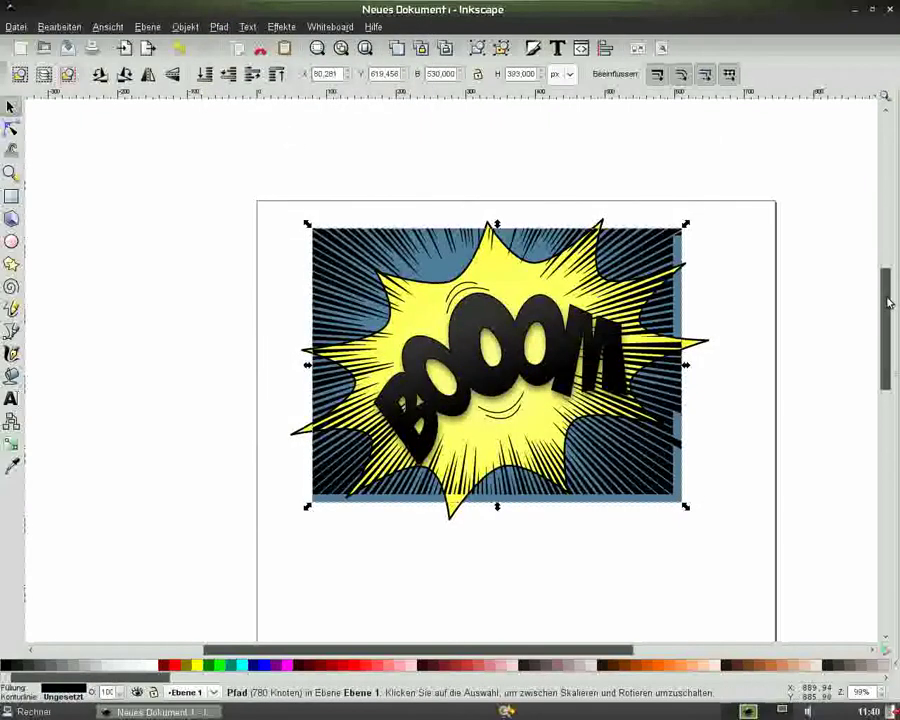
# - Fill the radiating lines dark blue, then set green to 68 for colour 004480ff
pyautogui.moveTo(888, 302); pyautogui.dragTo(895, 320)
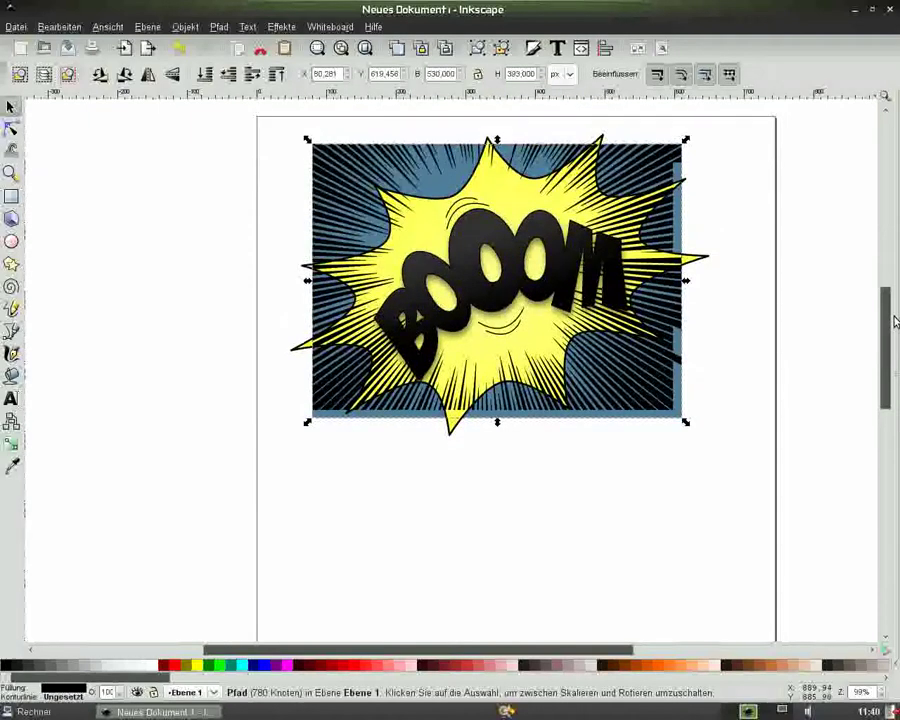
pyautogui.press('+')
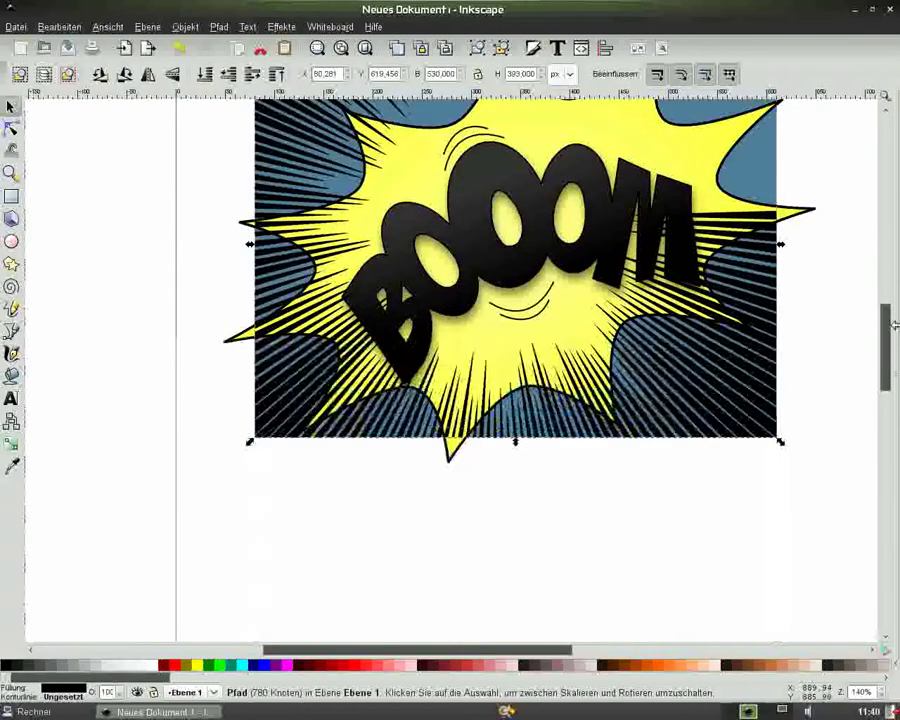
pyautogui.moveTo(888, 338); pyautogui.dragTo(885, 325)
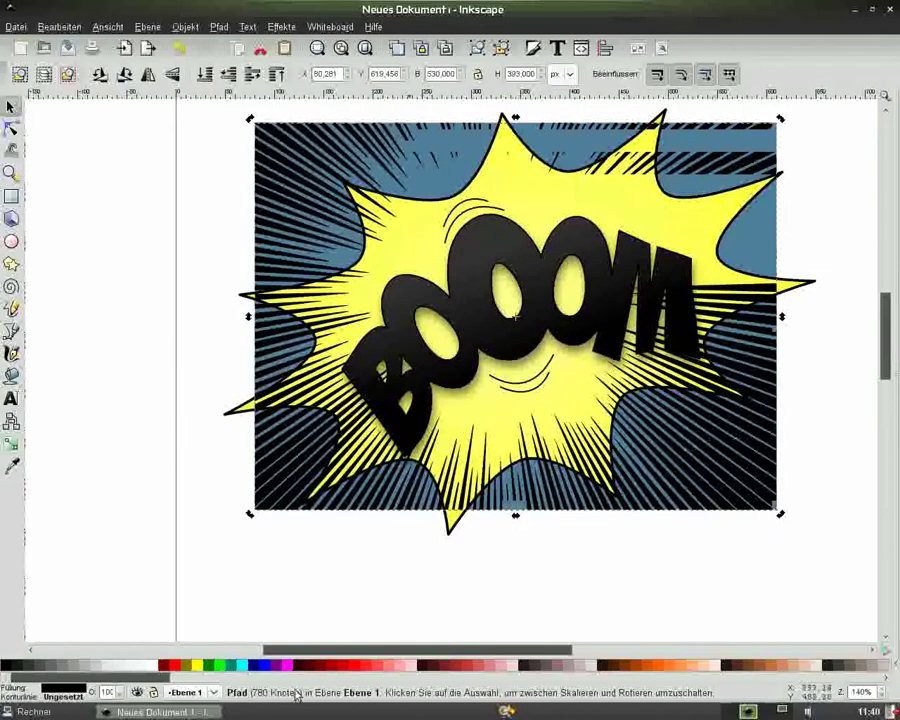
pyautogui.click(253, 665)
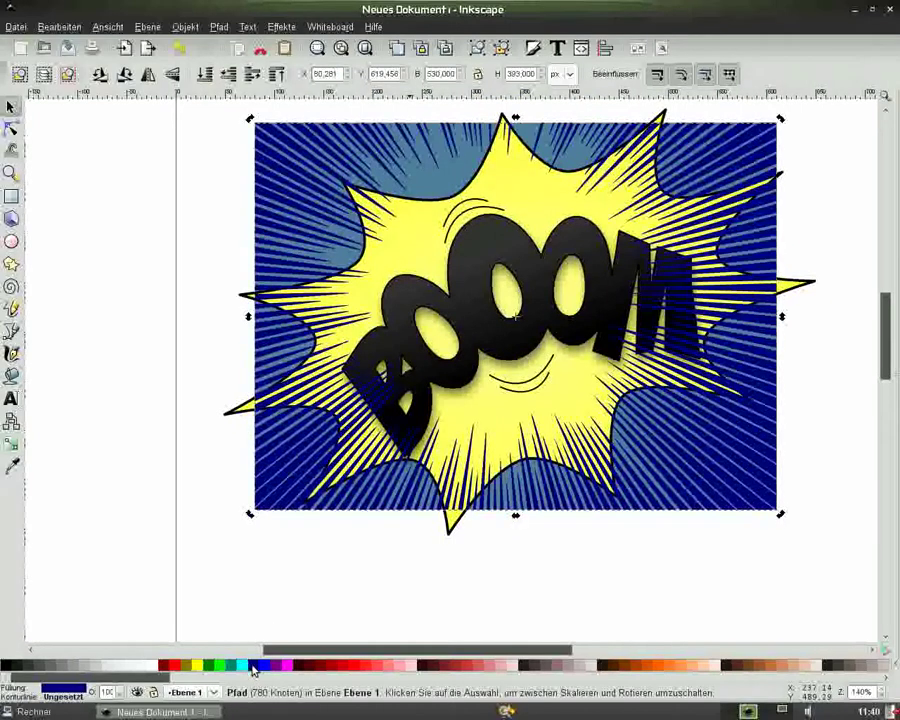
pyautogui.click(535, 48)
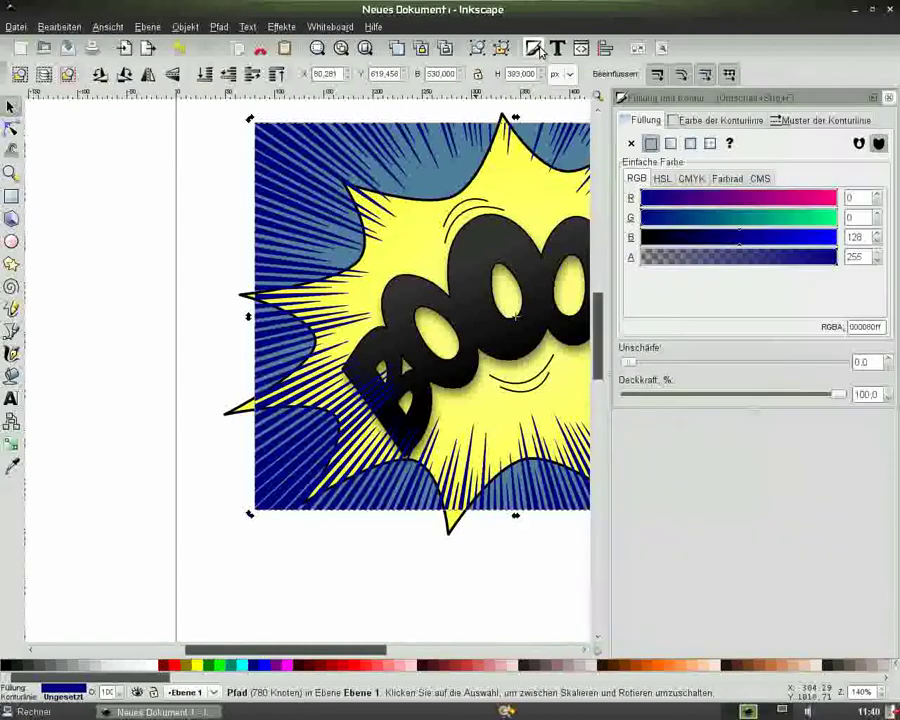
pyautogui.click(695, 222)
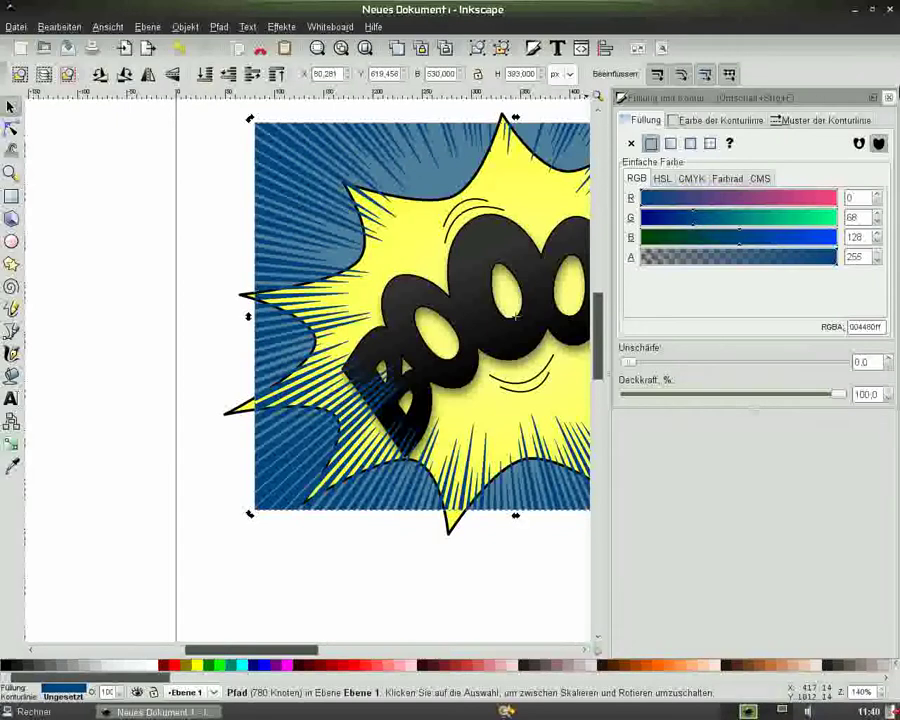
pyautogui.click(887, 97)
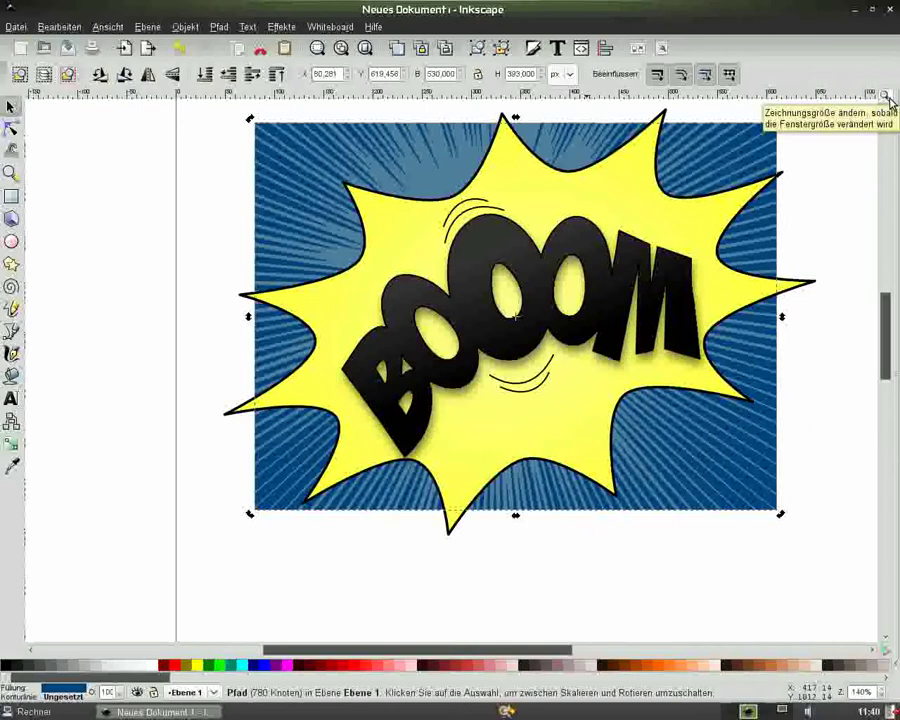
# - Select the background rectangle and bring it to the top of the stack
pyautogui.scroll(10, 880, 151)
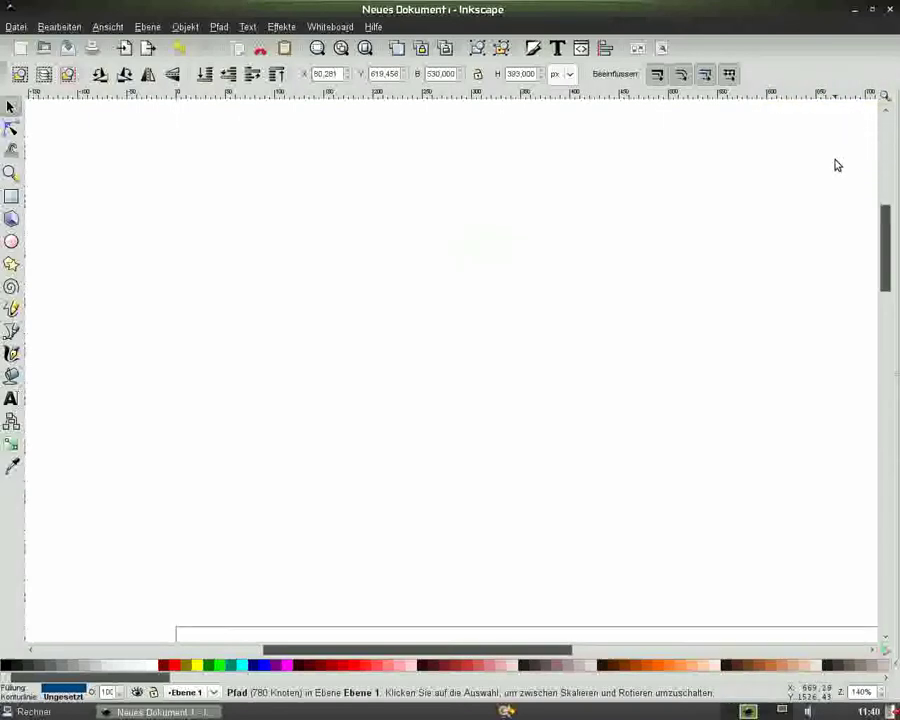
pyautogui.press('-')
pyautogui.press('-')
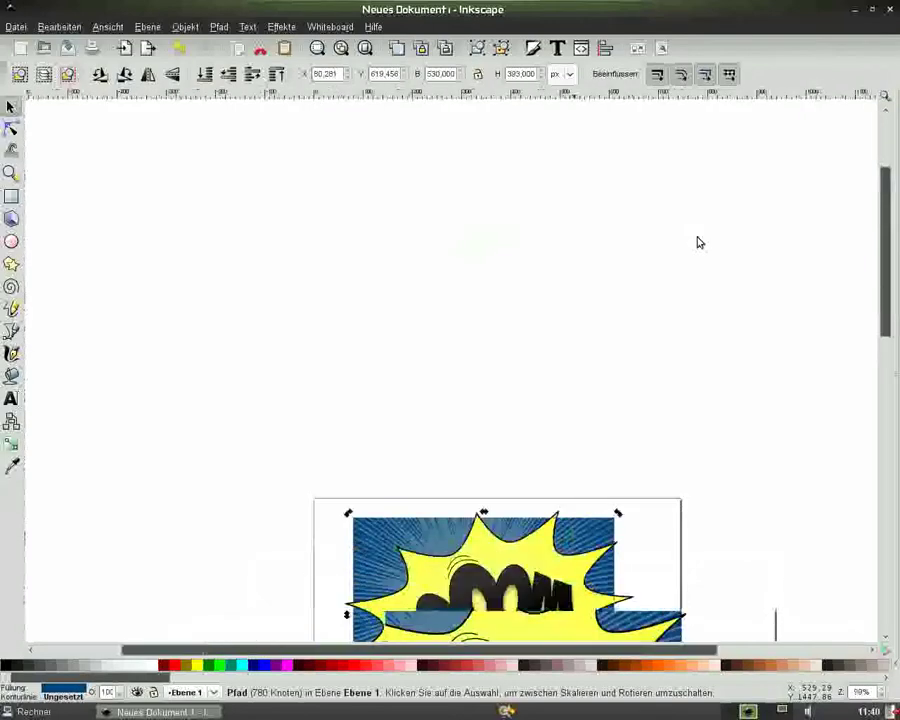
pyautogui.press('-')
pyautogui.moveTo(886, 261); pyautogui.dragTo(886, 358)
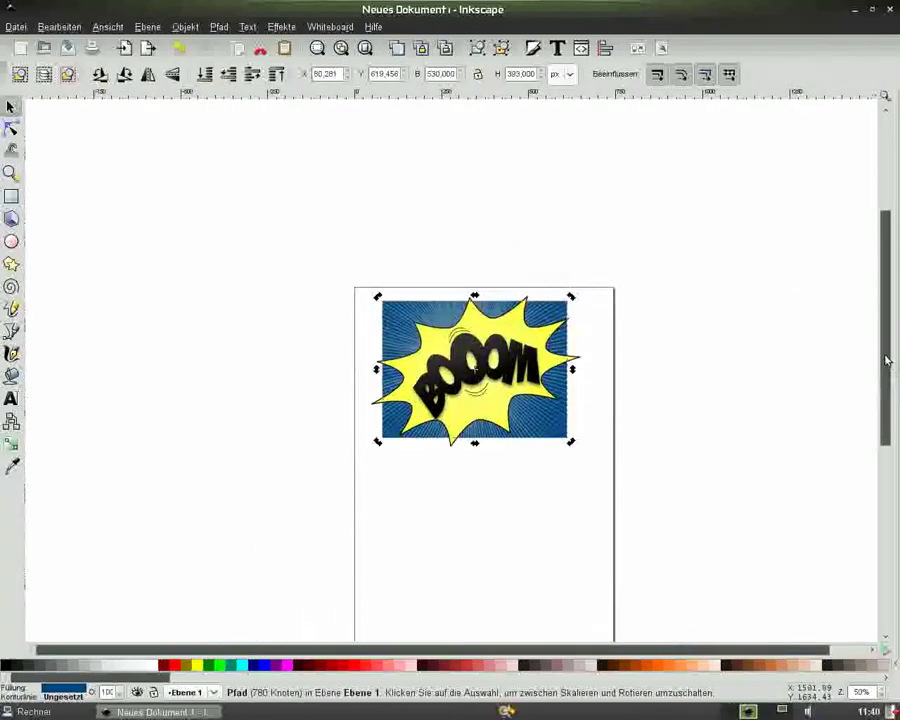
pyautogui.press('+')
pyautogui.press('+')
pyautogui.press('+')
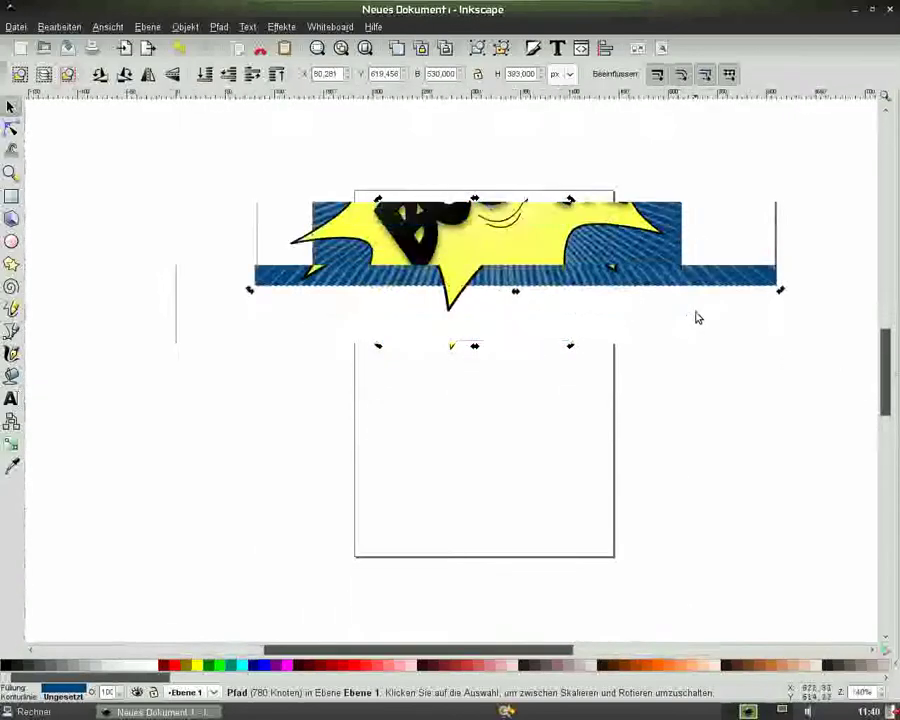
pyautogui.moveTo(883, 362); pyautogui.dragTo(883, 319)
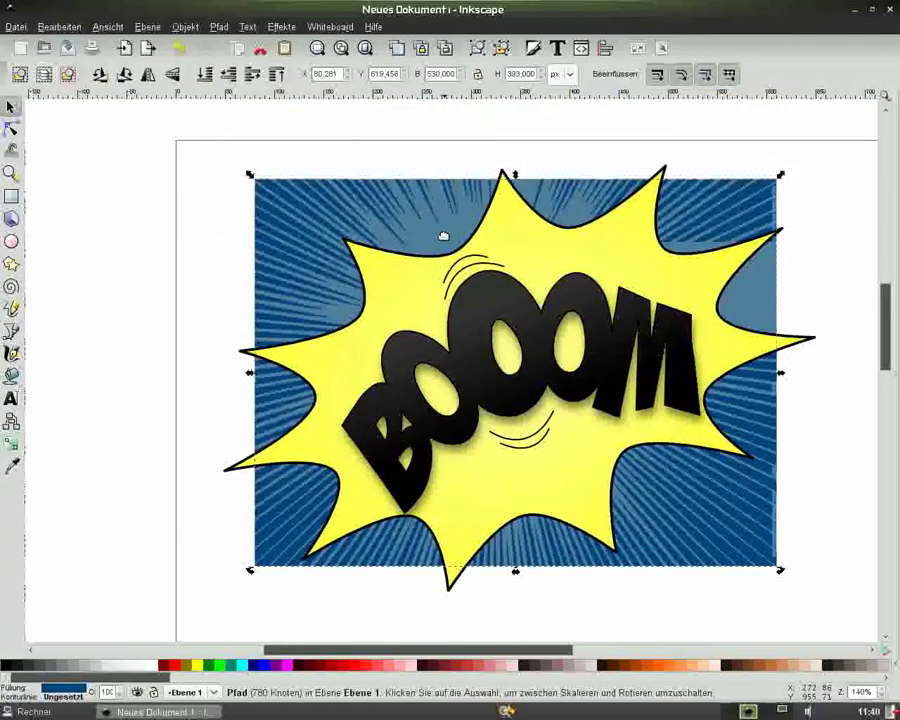
pyautogui.keyDown('alt'); pyautogui.click(443, 236); pyautogui.keyUp('alt')
pyautogui.keyDown('alt'); pyautogui.click(443, 236); pyautogui.keyUp('alt')
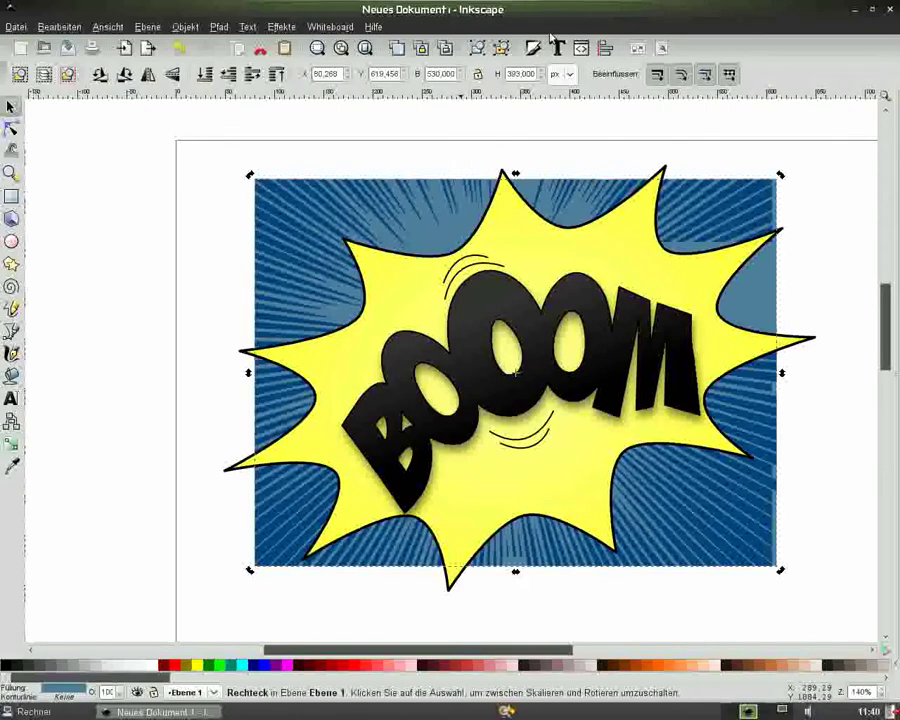
pyautogui.press('Home')
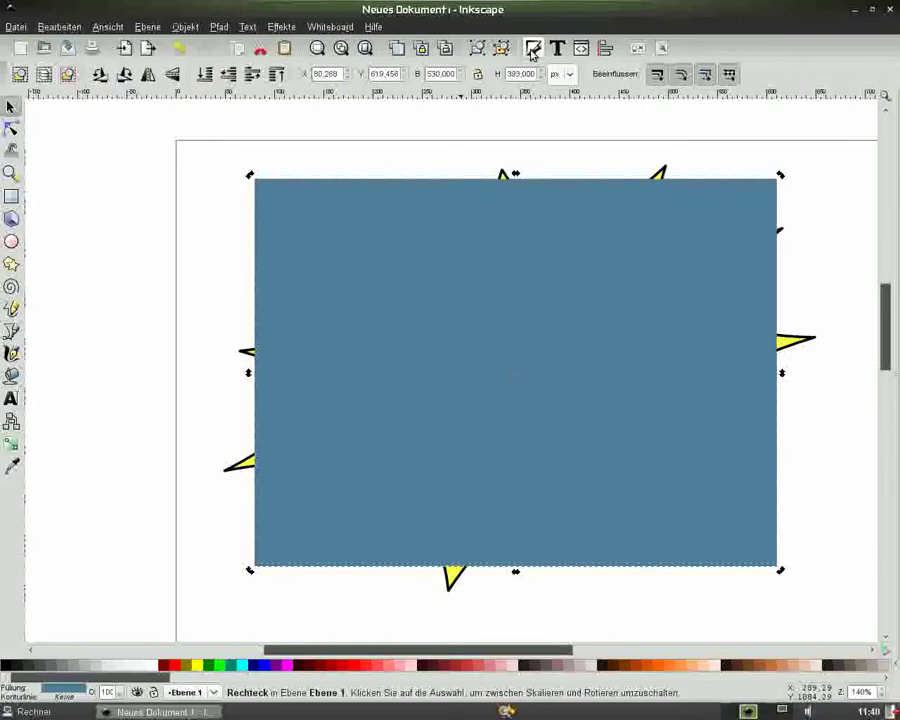
# - Give the rectangle a solid black stroke and no fill, then deselect
pyautogui.click(533, 50)
pyautogui.click(718, 120)
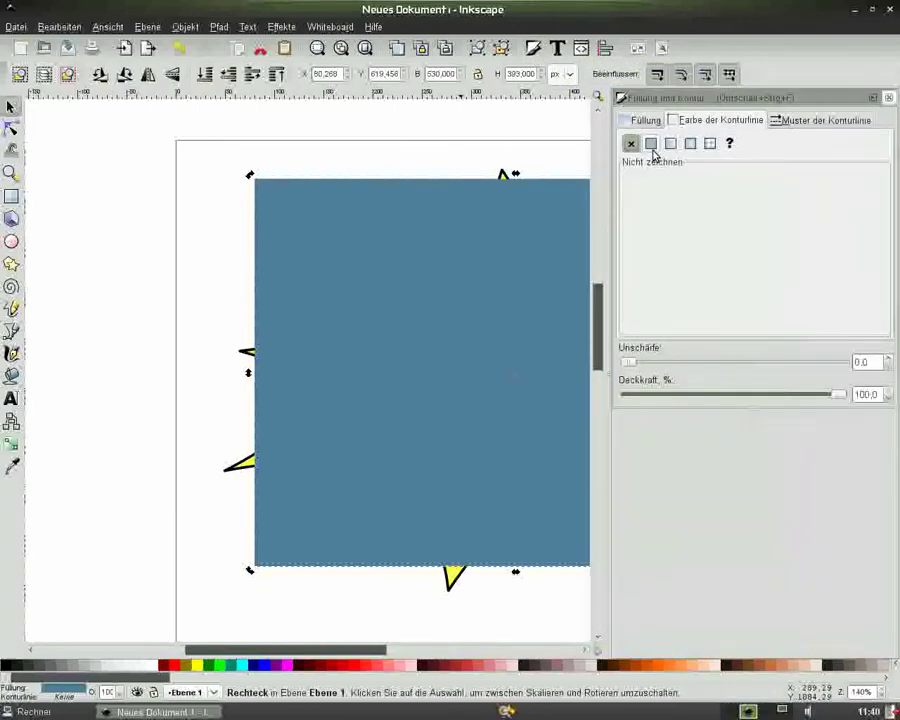
pyautogui.click(651, 143)
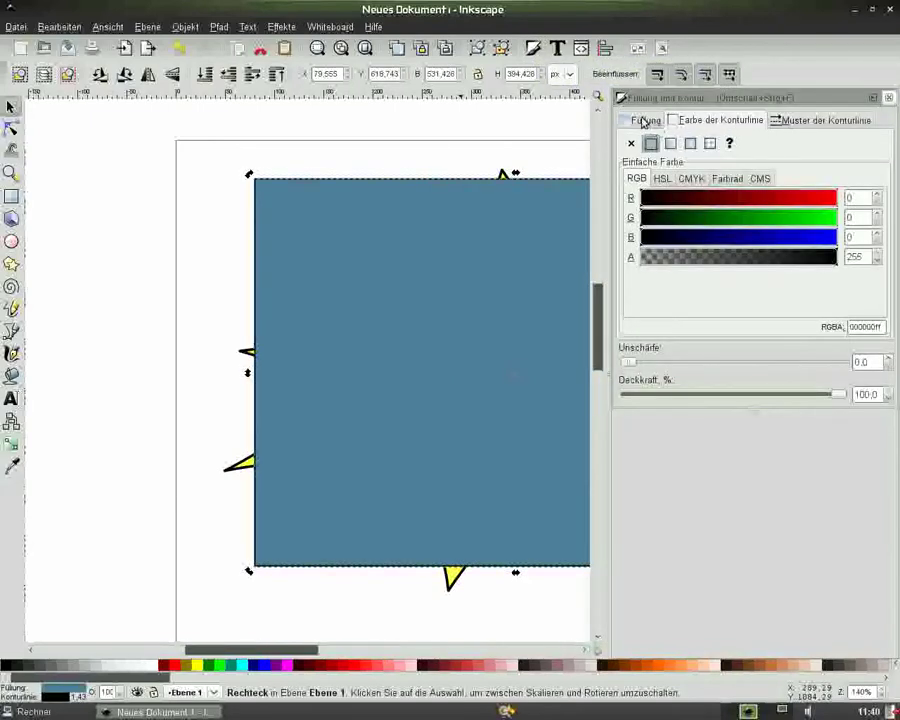
pyautogui.click(645, 120)
pyautogui.click(632, 144)
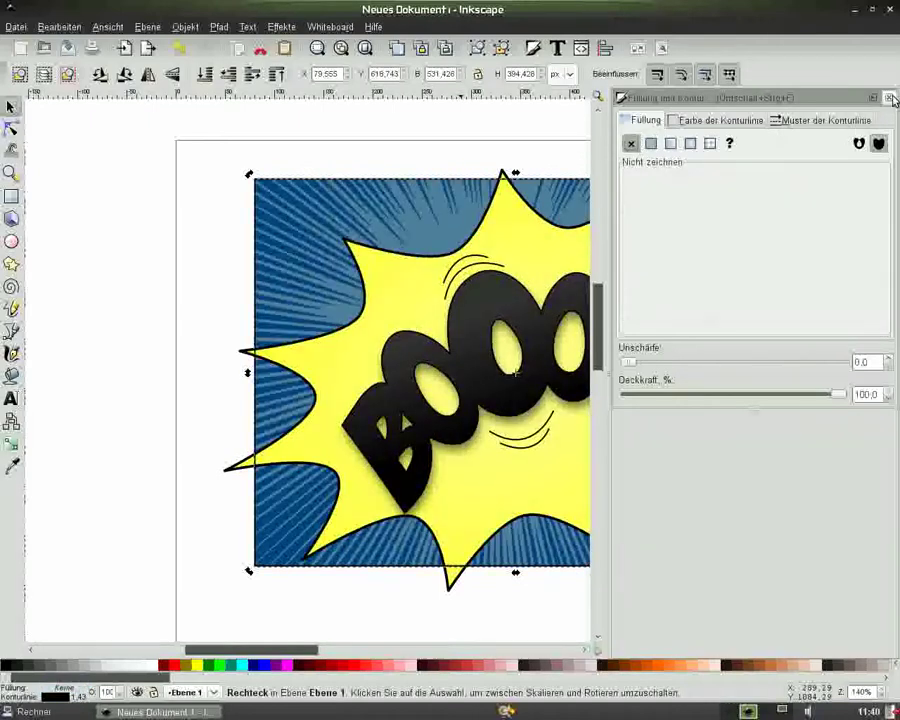
pyautogui.click(888, 97)
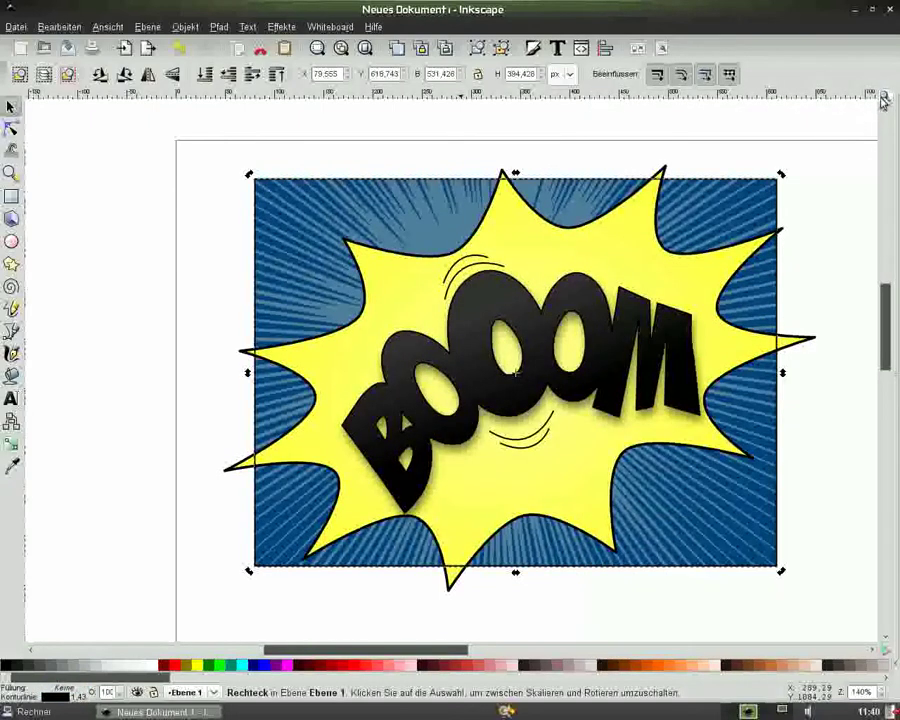
pyautogui.click(617, 136)
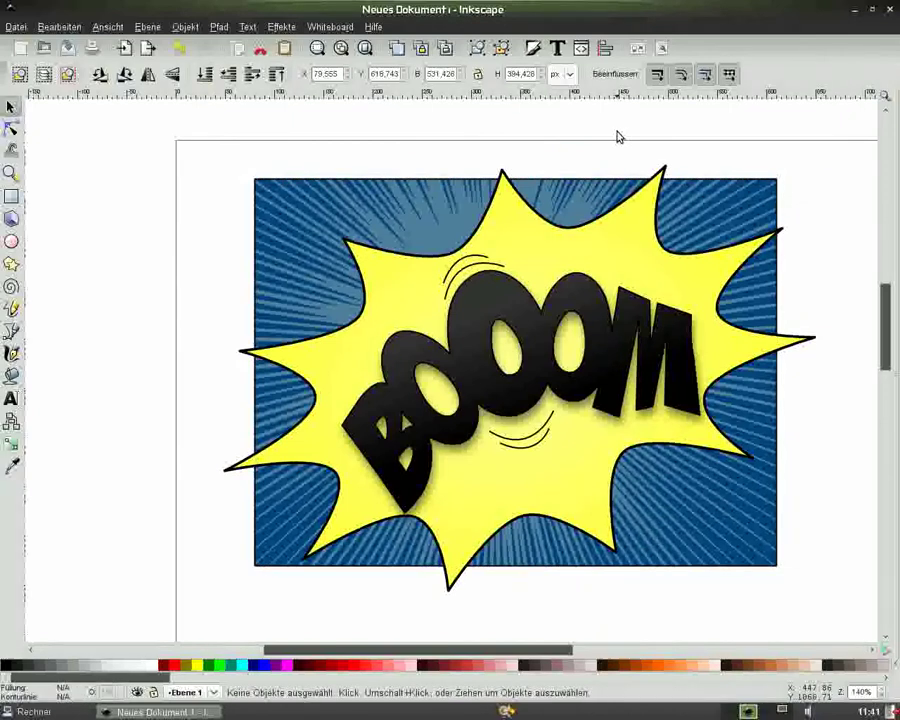
# - Rubber-band select the background, rays, star and text, and group them with Ctrl+G
pyautogui.press('-')
pyautogui.press('-')
pyautogui.moveTo(292, 257)
pyautogui.mouseDown()
pyautogui.moveTo(744, 484)
pyautogui.moveTo(763, 530)
pyautogui.mouseUp()
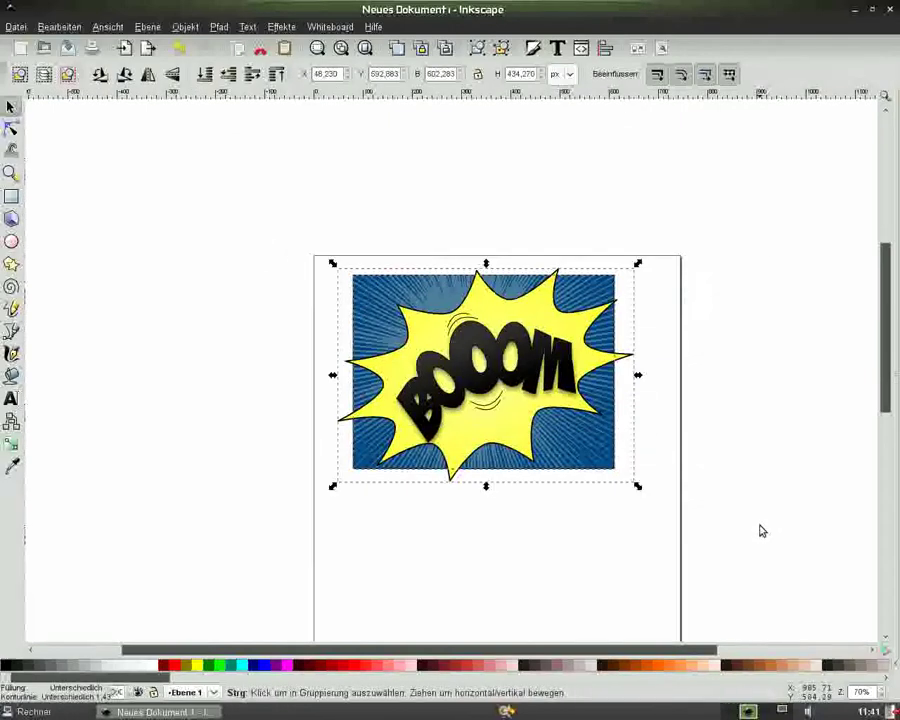
pyautogui.hotkey('ctrl', 'g')
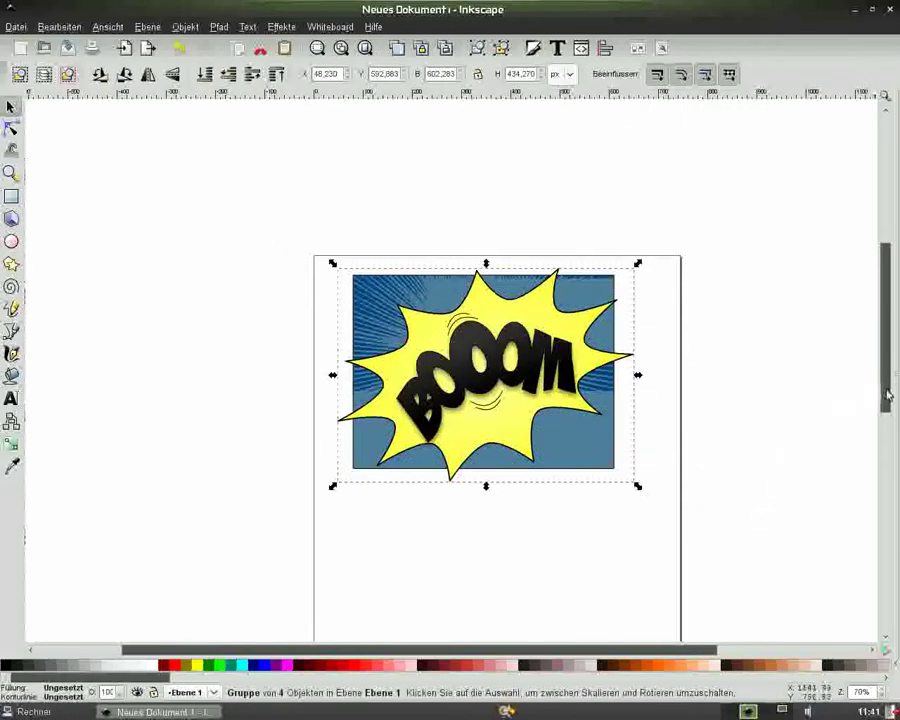
pyautogui.moveTo(889, 408); pyautogui.dragTo(889, 410)
pyautogui.press('+')
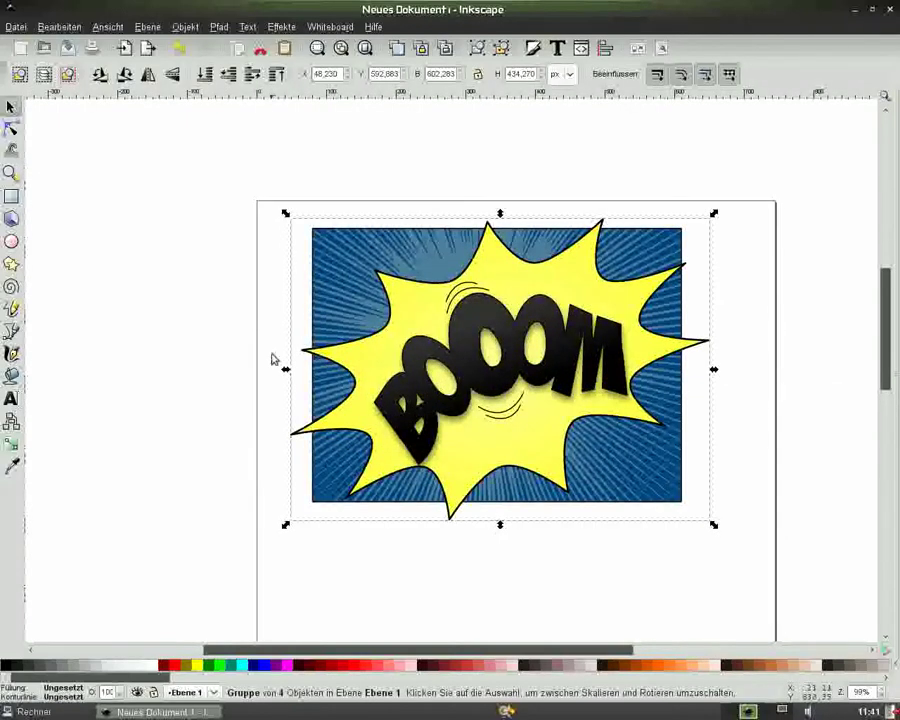
# - Draw a small closed irregular polygon with the Bezier pen left of the artwork
pyautogui.click(12, 333)
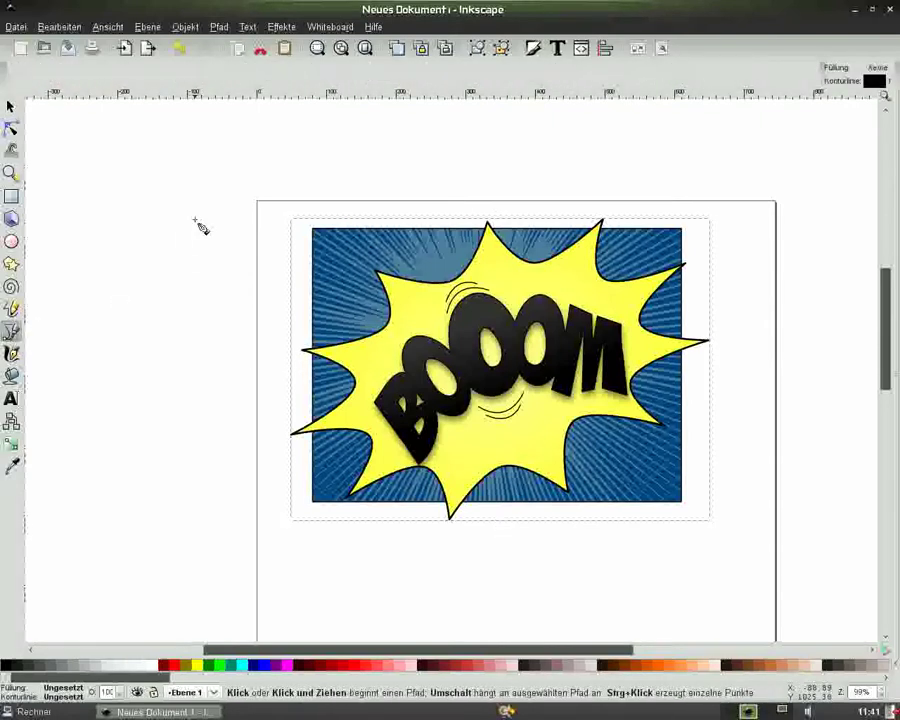
pyautogui.click(195, 219)
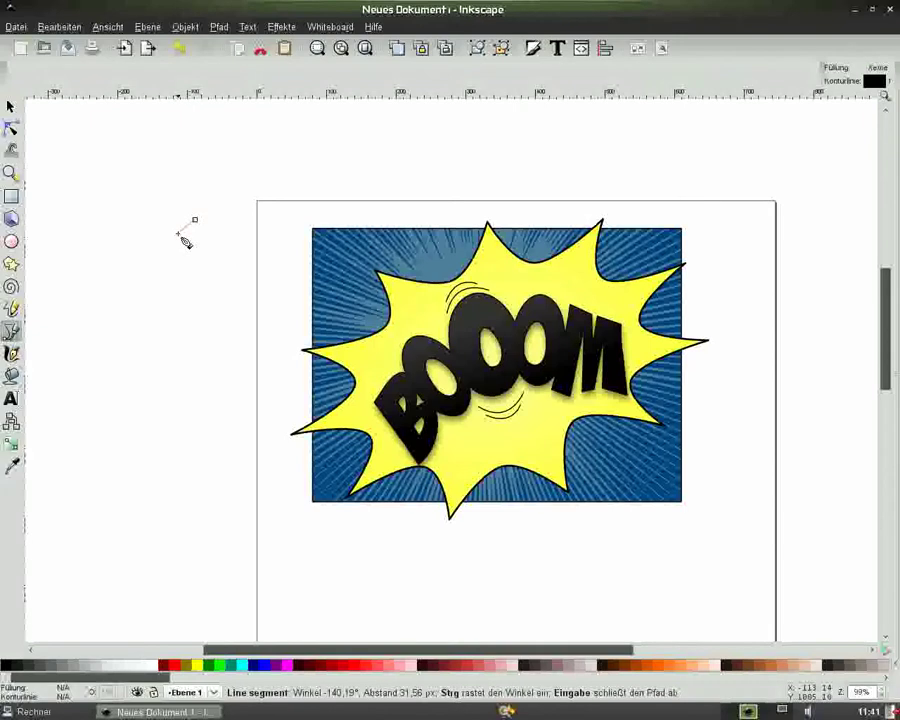
pyautogui.doubleClick(178, 234)
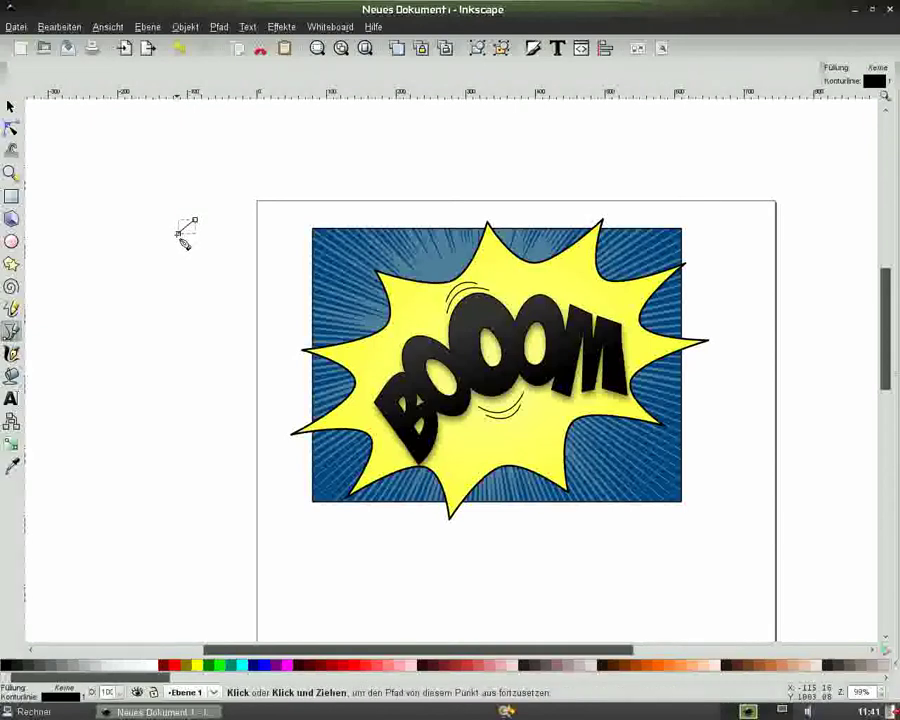
pyautogui.click(179, 235)
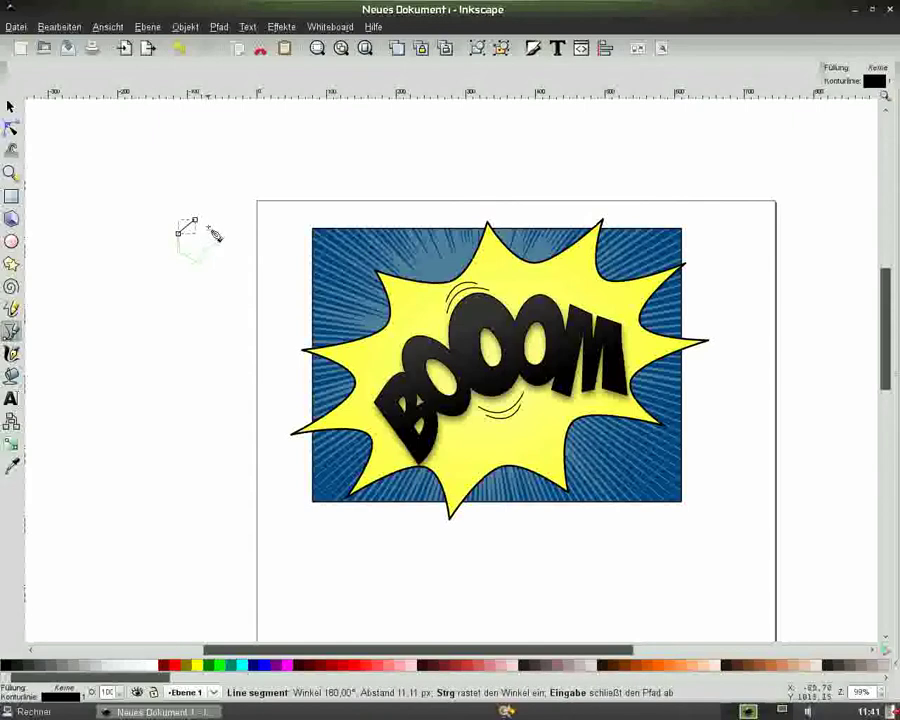
pyautogui.click(196, 220)
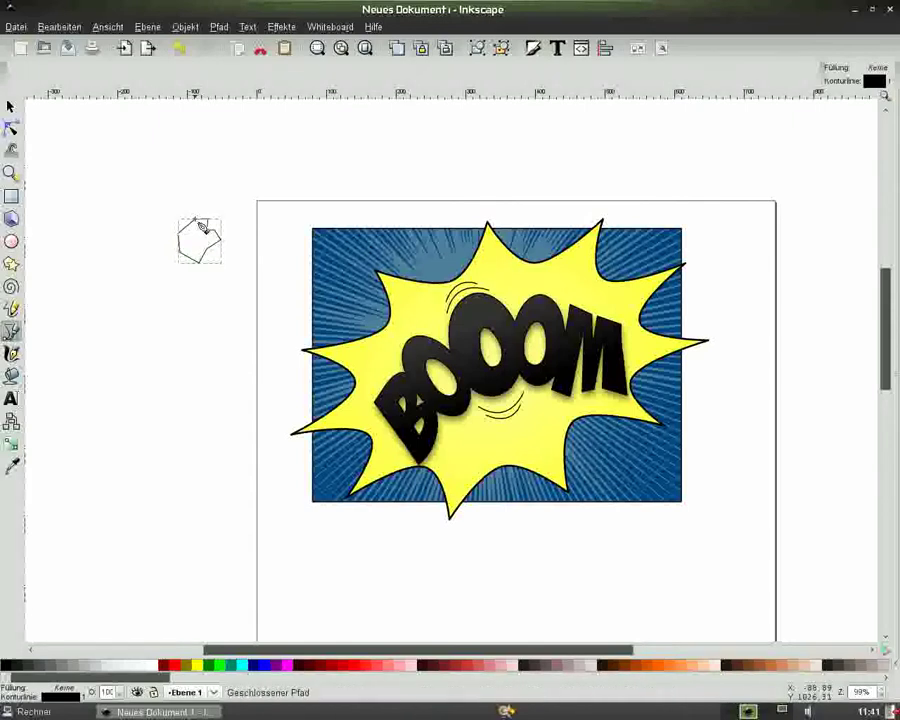
# - Fill the new debris shape dark brown and adjust its position slightly
pyautogui.click(9, 103)
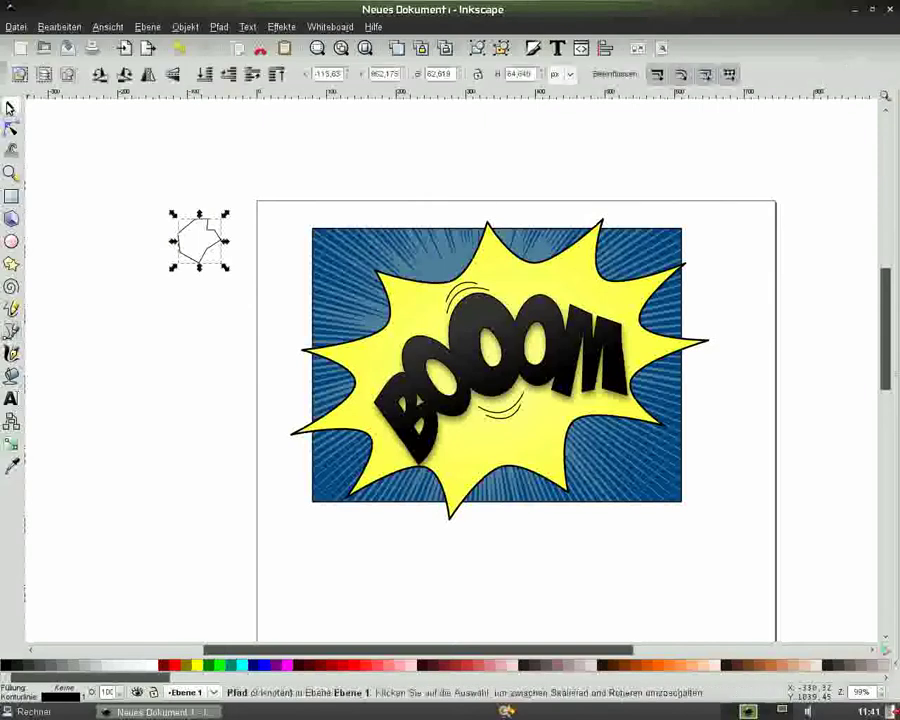
pyautogui.click(614, 667)
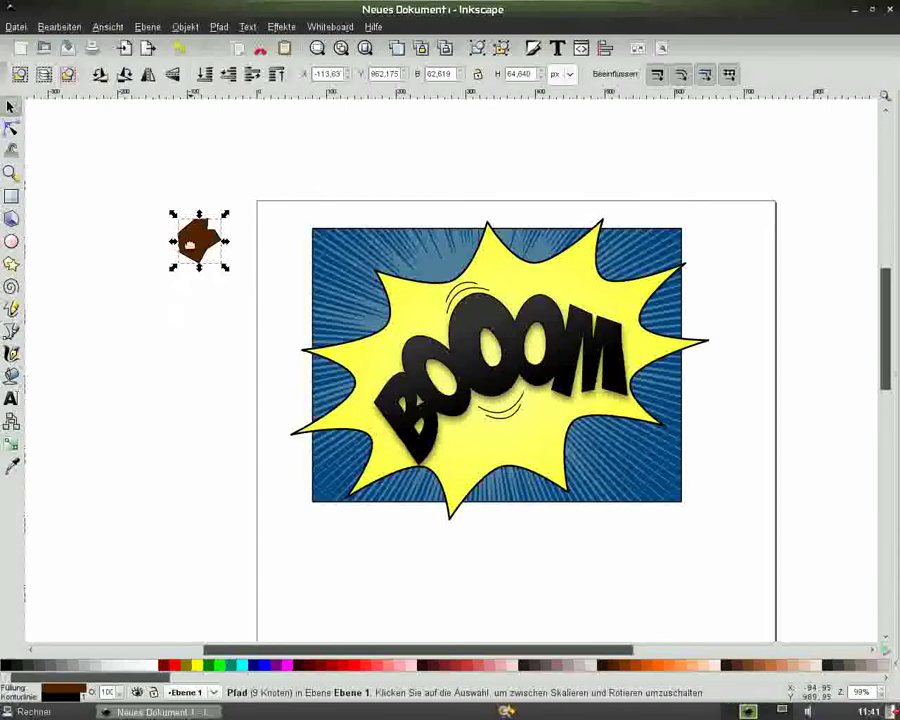
pyautogui.moveTo(189, 243); pyautogui.dragTo(185, 240)
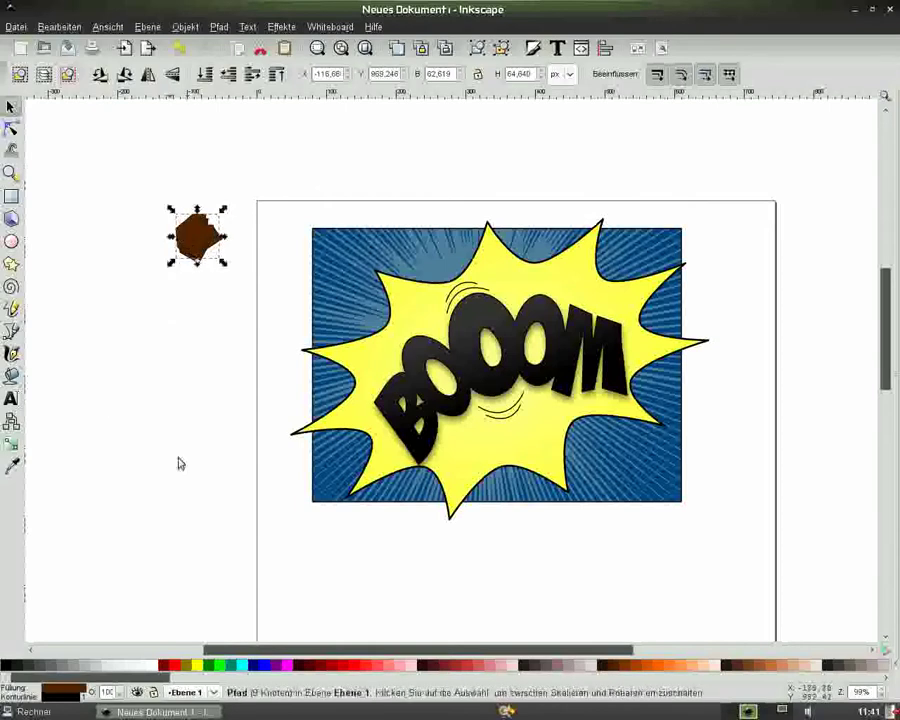
pyautogui.moveTo(195, 262); pyautogui.dragTo(199, 267)
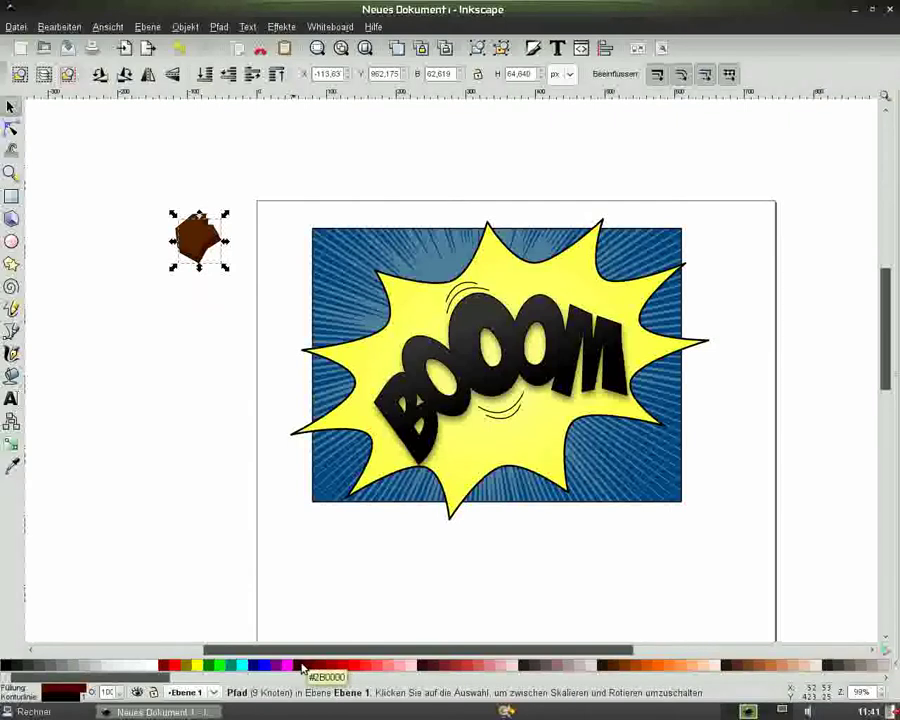
pyautogui.click(157, 382)
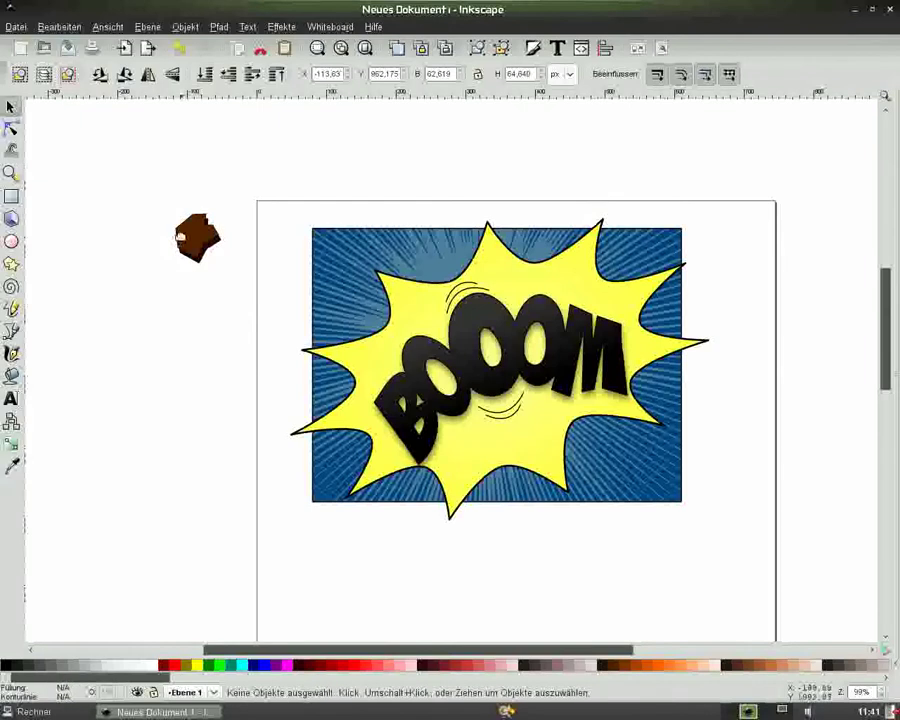
# - Tilt the brown shape slightly, then group both brown parts into one chunk
pyautogui.moveTo(181, 237); pyautogui.dragTo(178, 231)
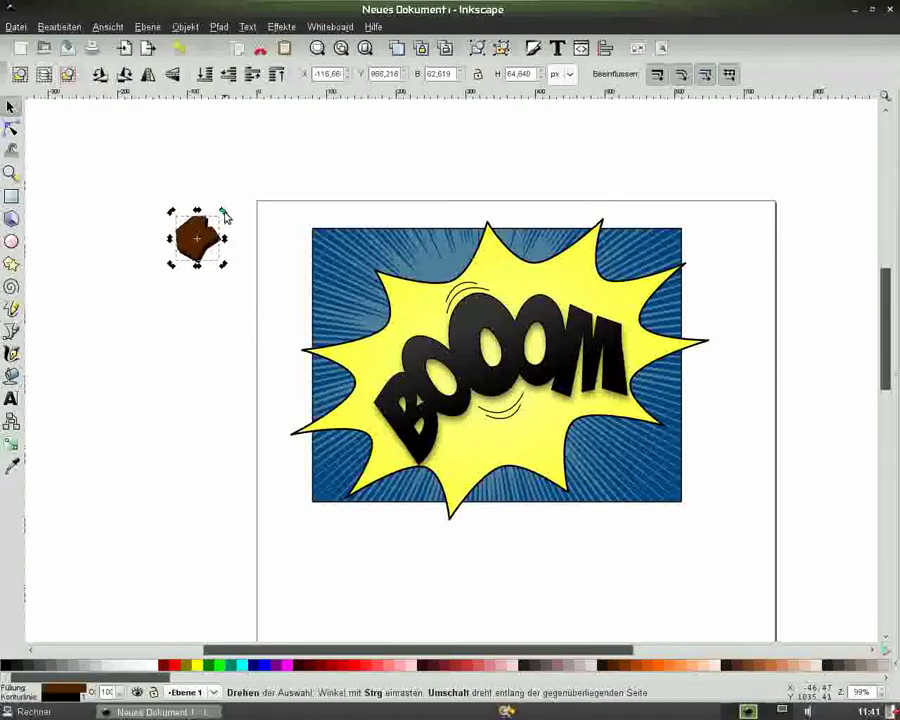
pyautogui.moveTo(223, 215); pyautogui.dragTo(221, 215)
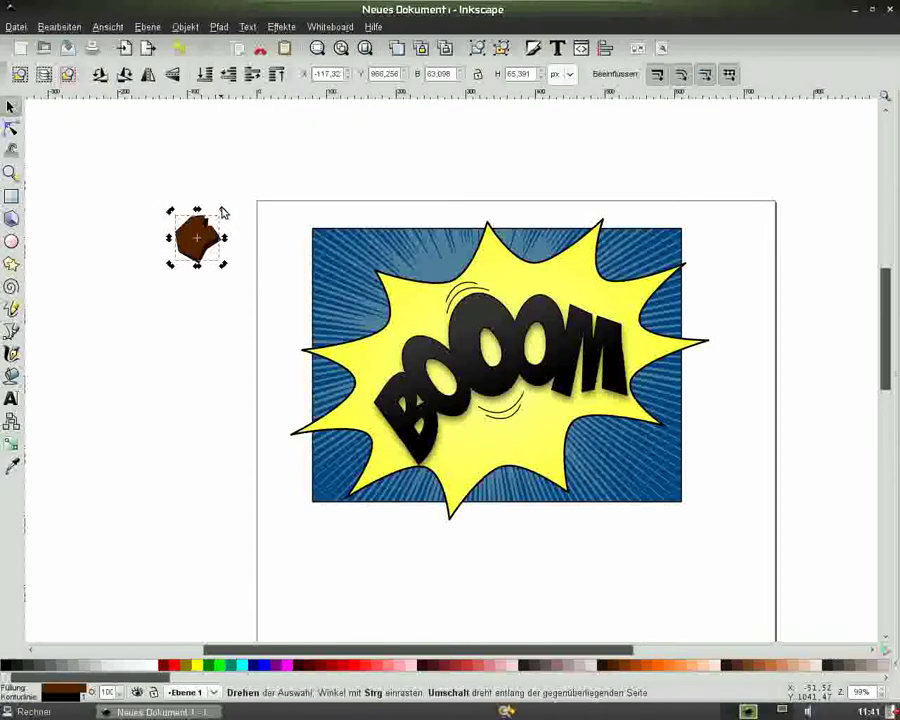
pyautogui.click(273, 183)
pyautogui.moveTo(143, 177); pyautogui.dragTo(243, 300)
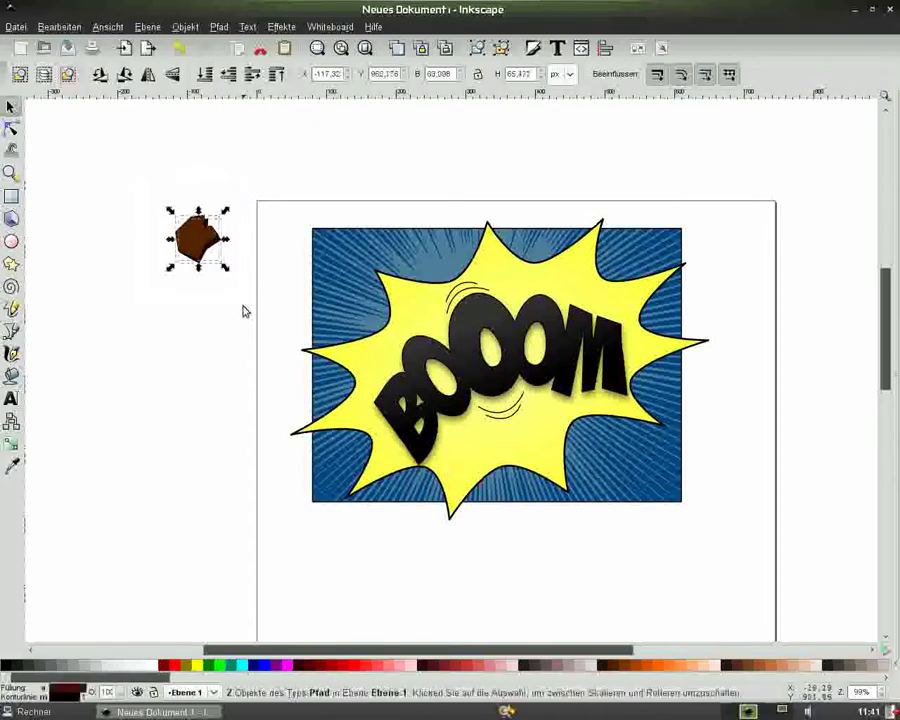
pyautogui.hotkey('ctrl', 'g')
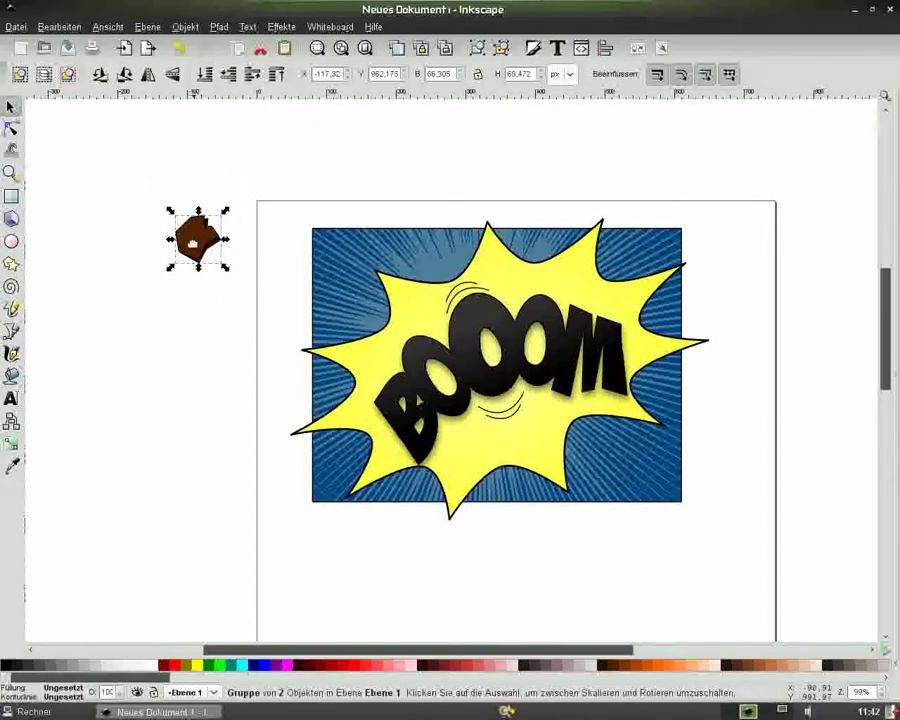
# - Scale the brown chunk onto the blue panel, duplicate it, and shrink and rotate one copy
pyautogui.moveTo(170, 212)
pyautogui.mouseDown()
pyautogui.moveTo(362, 314)
pyautogui.moveTo(307, 249)
pyautogui.mouseUp()
pyautogui.hotkey('ctrl', 'd')
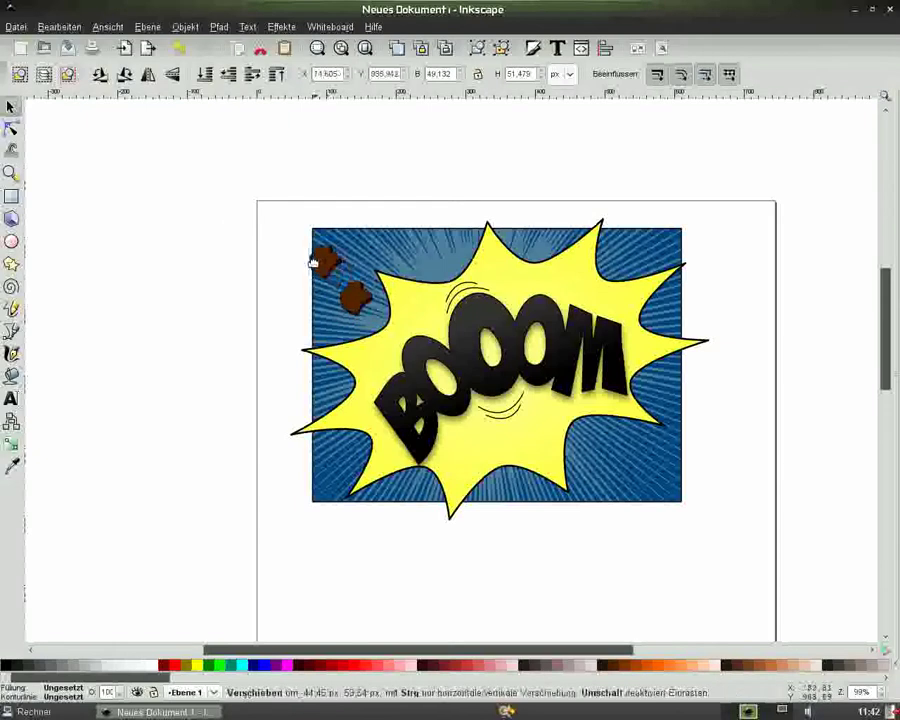
pyautogui.click(354, 299)
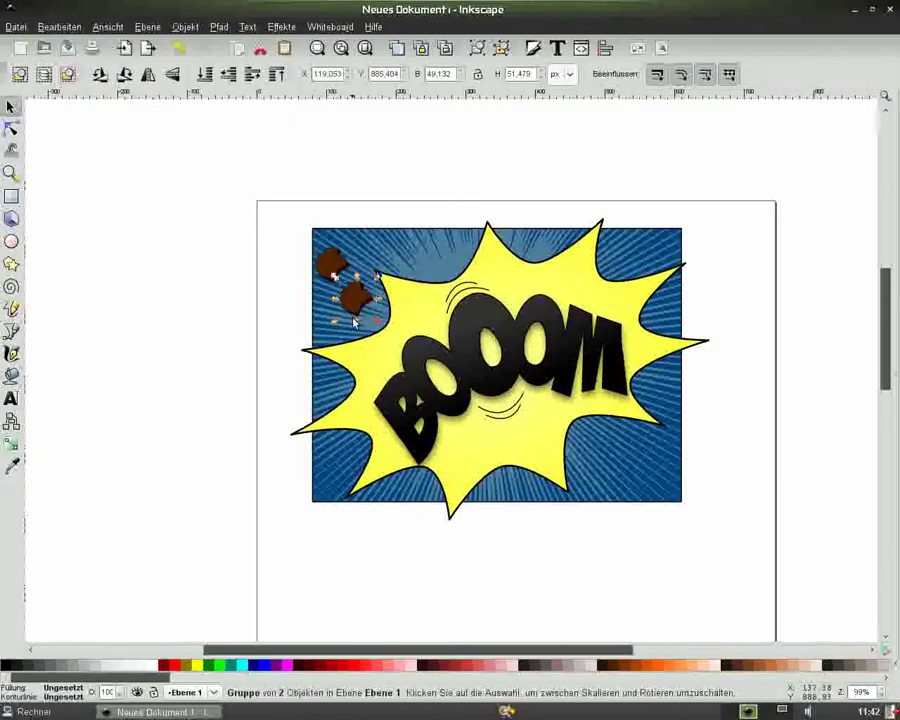
pyautogui.moveTo(345, 320); pyautogui.dragTo(363, 283)
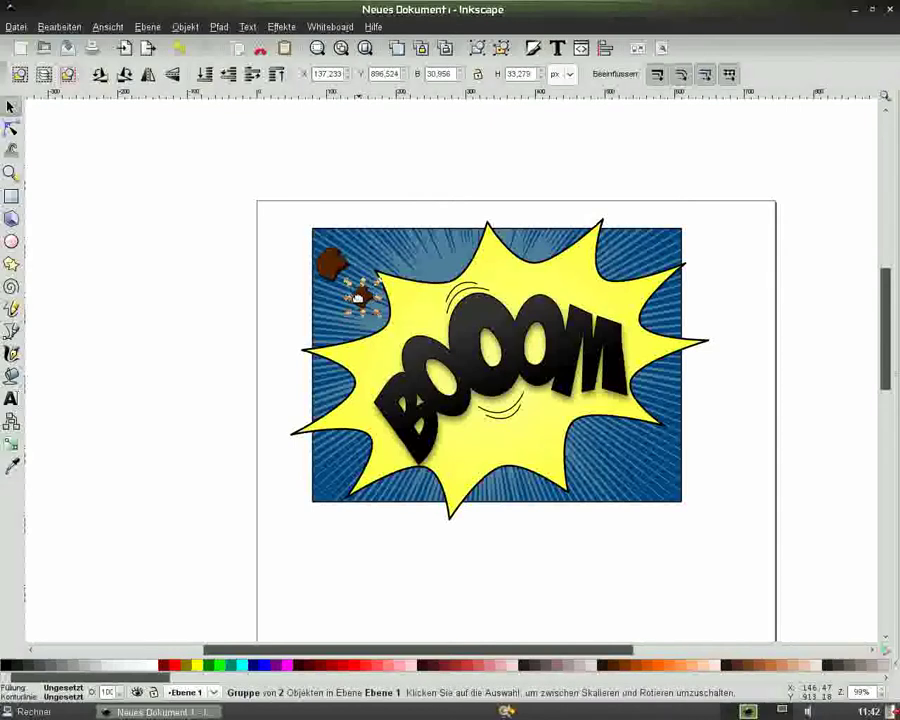
pyautogui.click(363, 293)
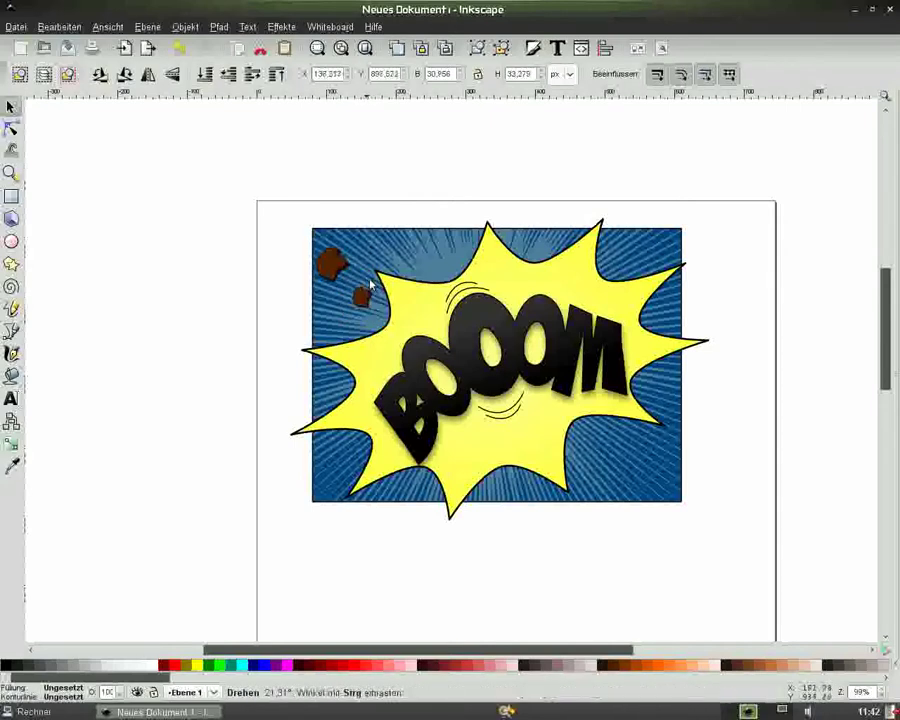
pyautogui.moveTo(363, 287); pyautogui.dragTo(363, 309)
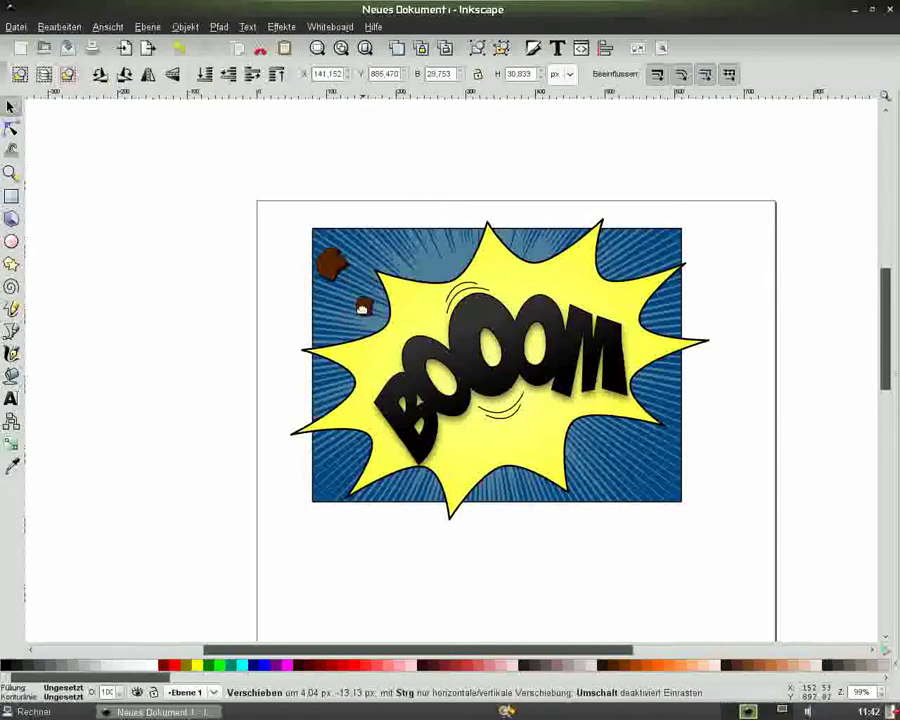
# - Move the larger brown chunk about 20 px down, rotate it and resize it slightly
pyautogui.click(330, 263)
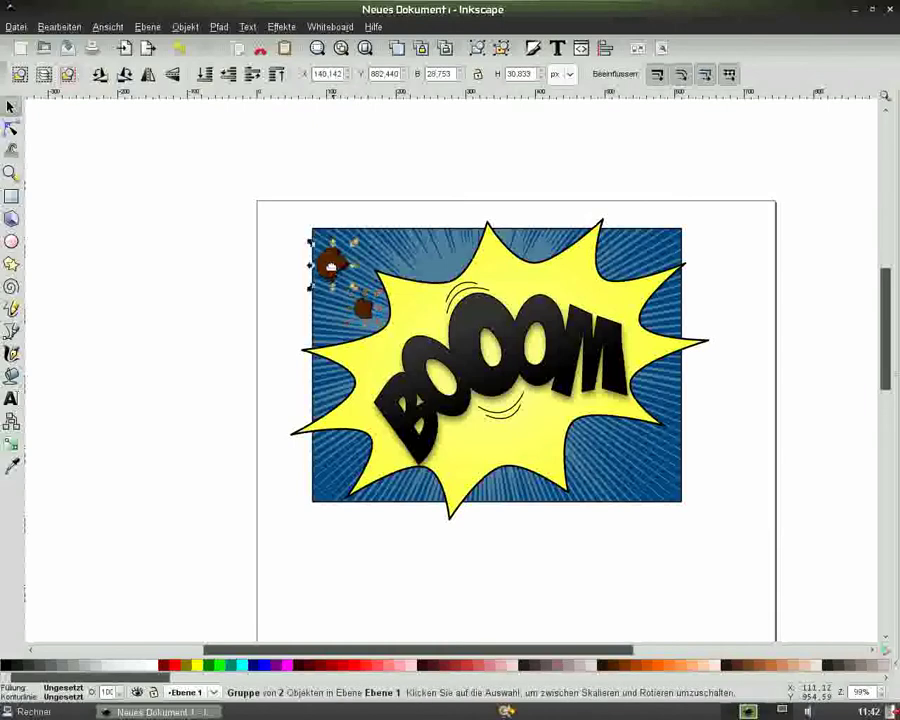
pyautogui.moveTo(330, 264); pyautogui.dragTo(333, 285)
pyautogui.click(334, 283)
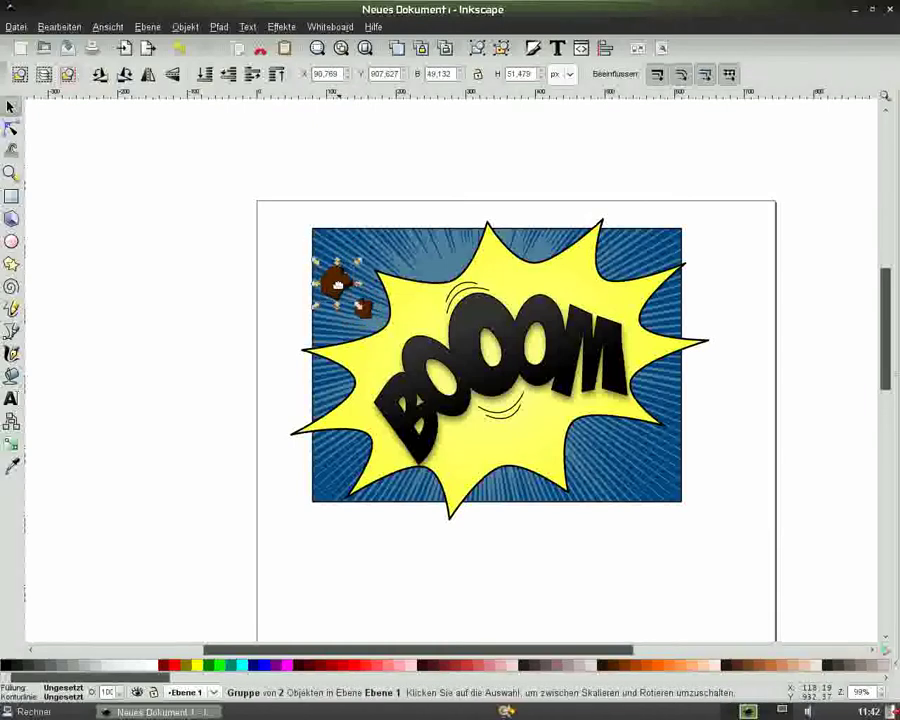
pyautogui.moveTo(355, 263); pyautogui.dragTo(341, 257)
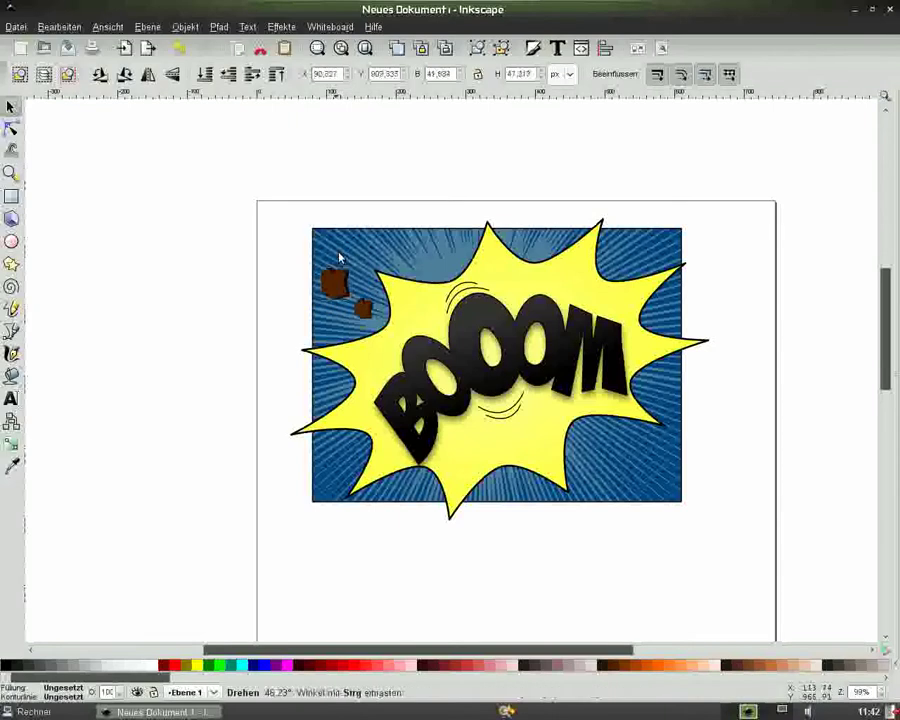
pyautogui.click(336, 285)
pyautogui.moveTo(355, 270); pyautogui.dragTo(352, 273)
pyautogui.click(255, 290)
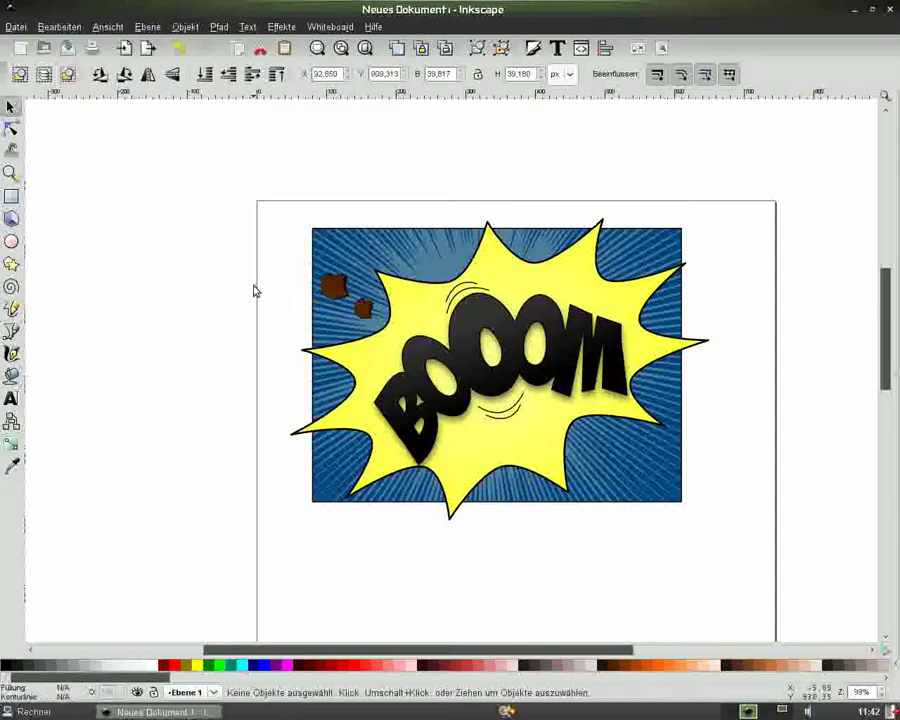
# - Shrink both upper-left brown chunks further and select the pair together
pyautogui.click(330, 288)
pyautogui.moveTo(355, 270); pyautogui.dragTo(349, 276)
pyautogui.click(365, 300)
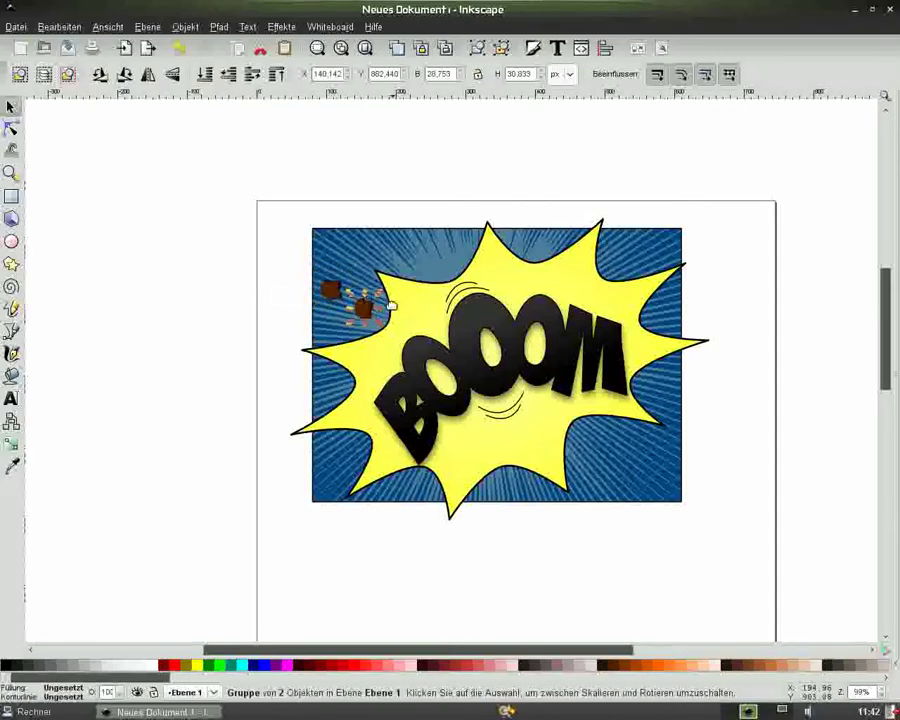
pyautogui.moveTo(384, 296); pyautogui.dragTo(376, 302)
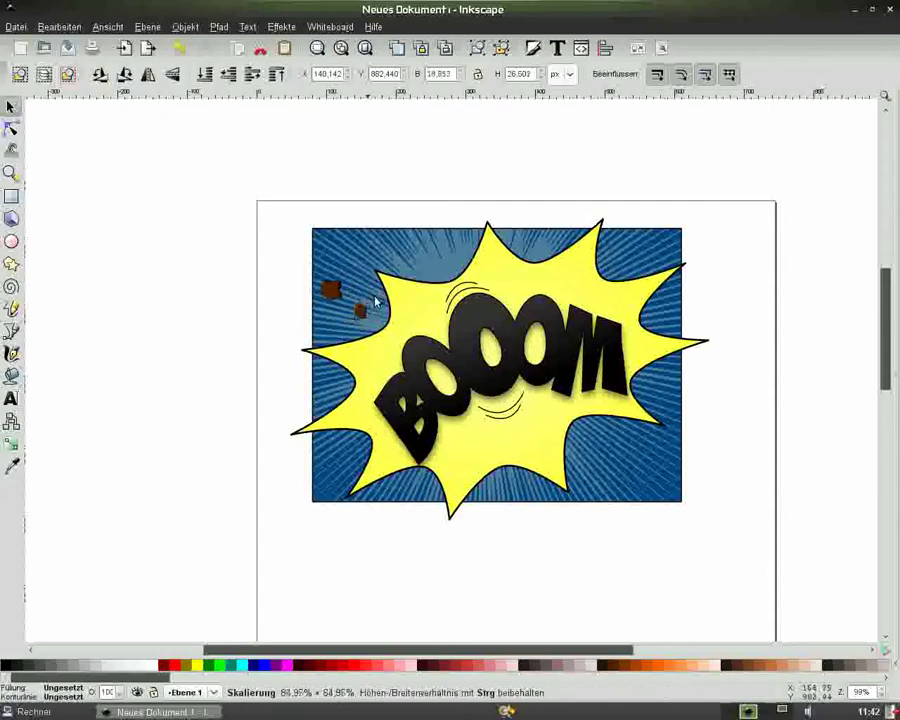
pyautogui.moveTo(247, 254); pyautogui.dragTo(635, 473)
# - Duplicate the debris pair, flipping the copy vertically and rotating it a quarter turn
pyautogui.hotkey('ctrl', 'd')
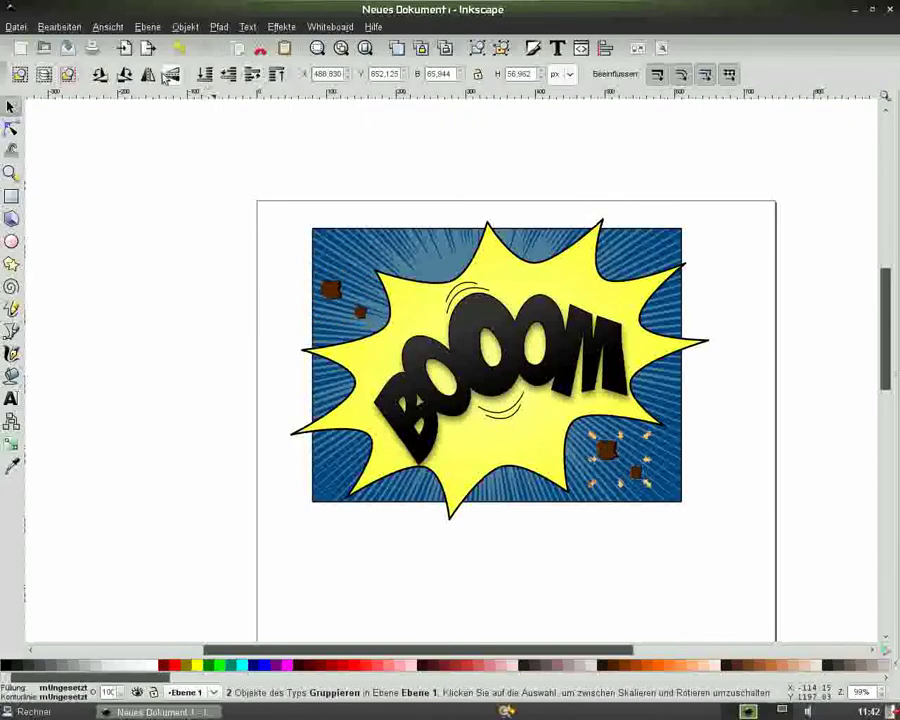
pyautogui.click(172, 75)
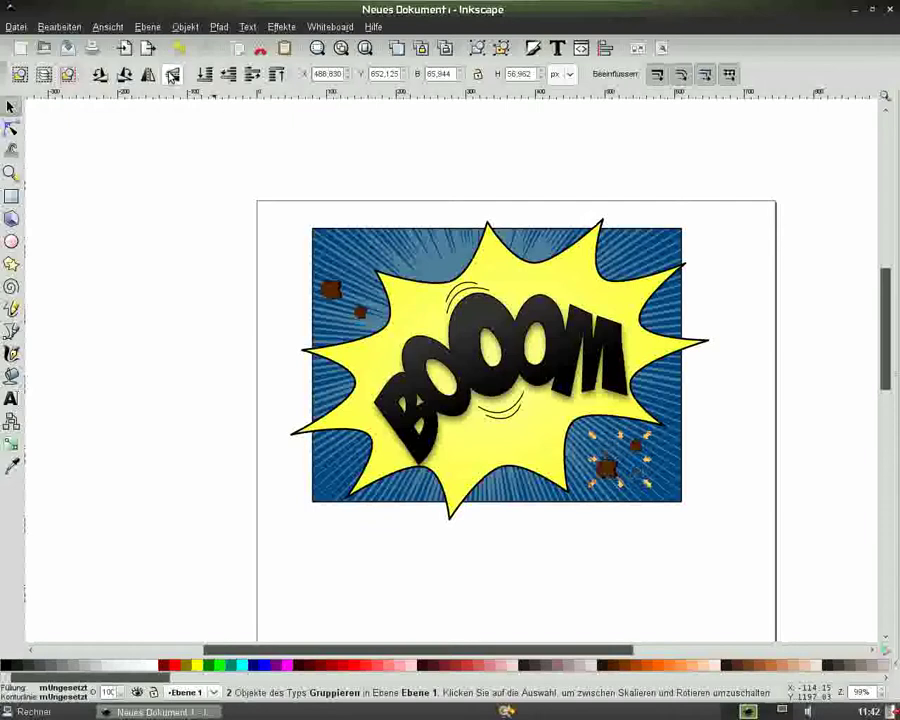
pyautogui.click(100, 75)
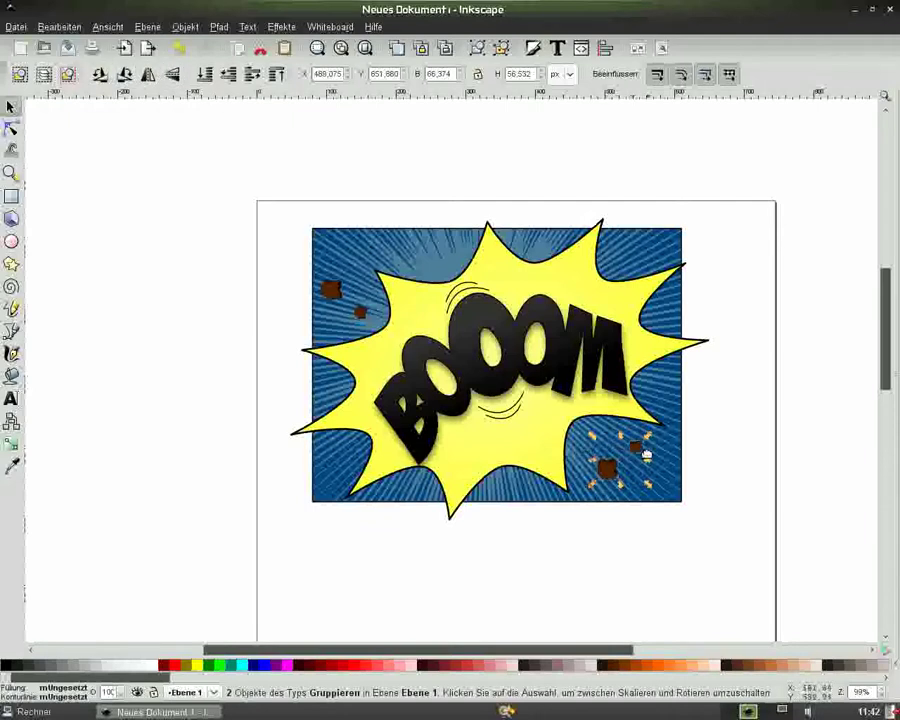
pyautogui.press('Delete')
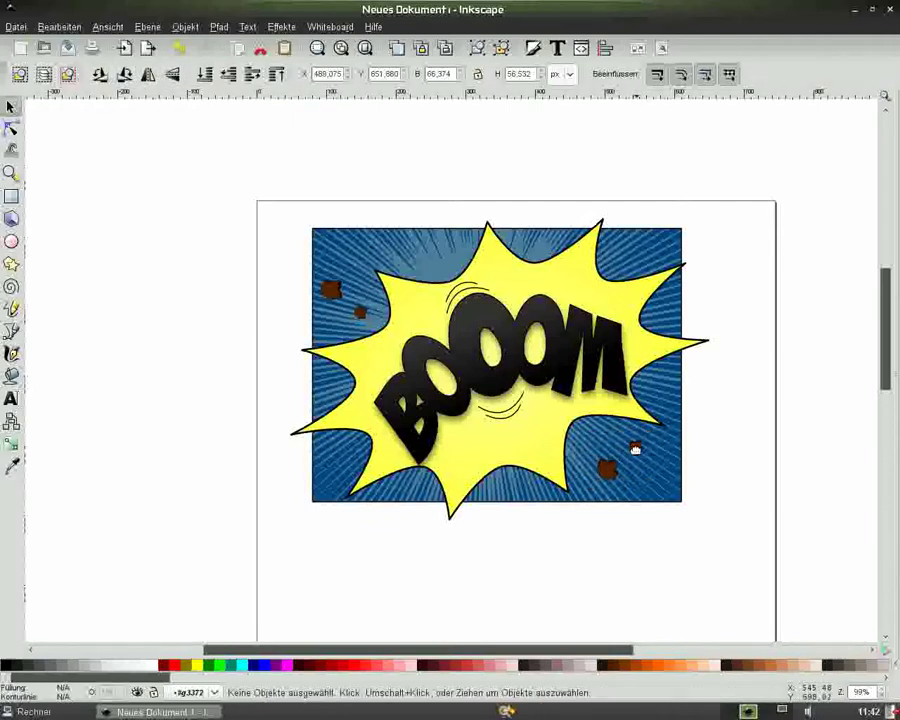
pyautogui.click(635, 450)
pyautogui.moveTo(635, 447); pyautogui.dragTo(597, 434)
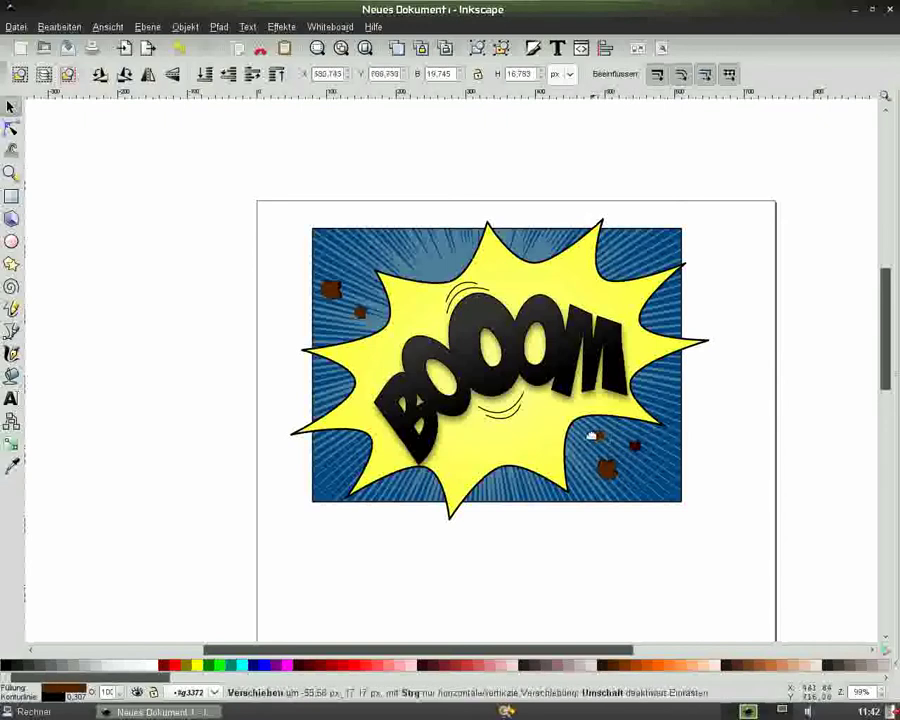
pyautogui.click(181, 48)
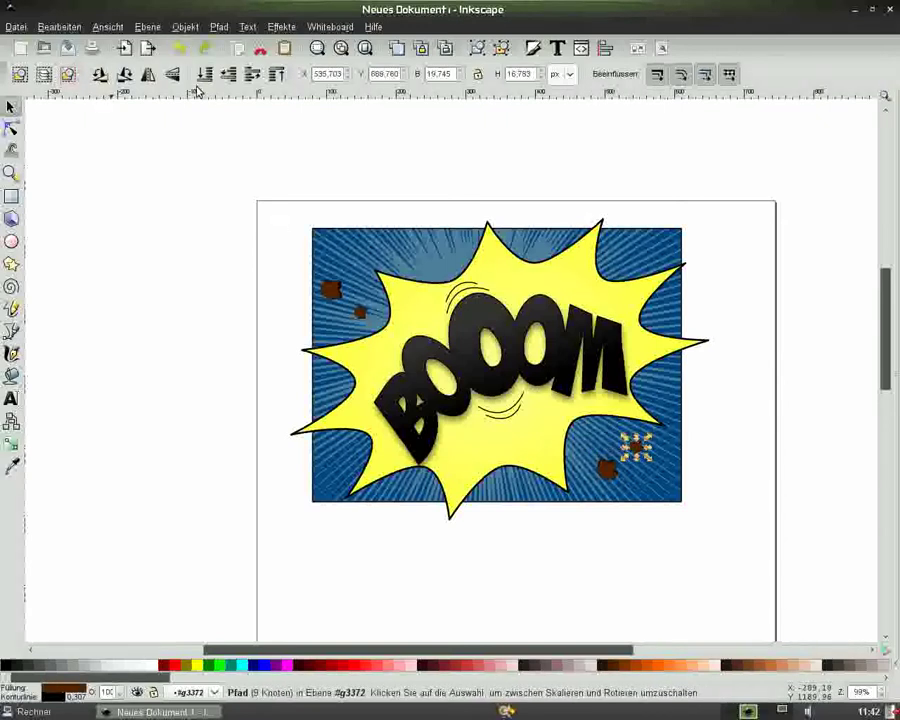
# - Group the two lower-right chunks, reposition them, and enlarge the smaller chunk
pyautogui.moveTo(740, 425); pyautogui.dragTo(612, 464)
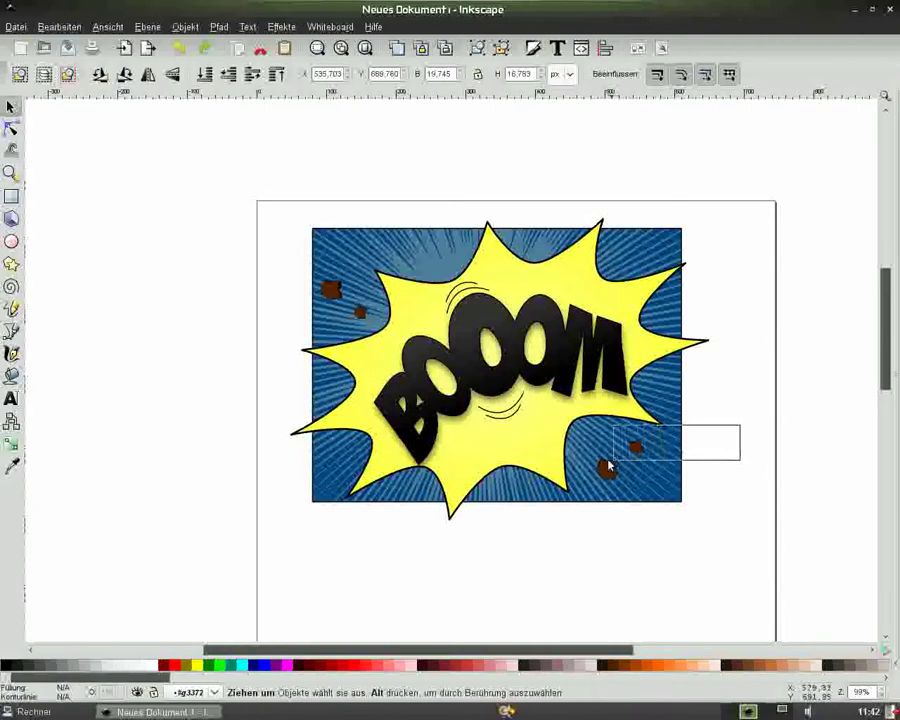
pyautogui.hotkey('ctrl', 'g')
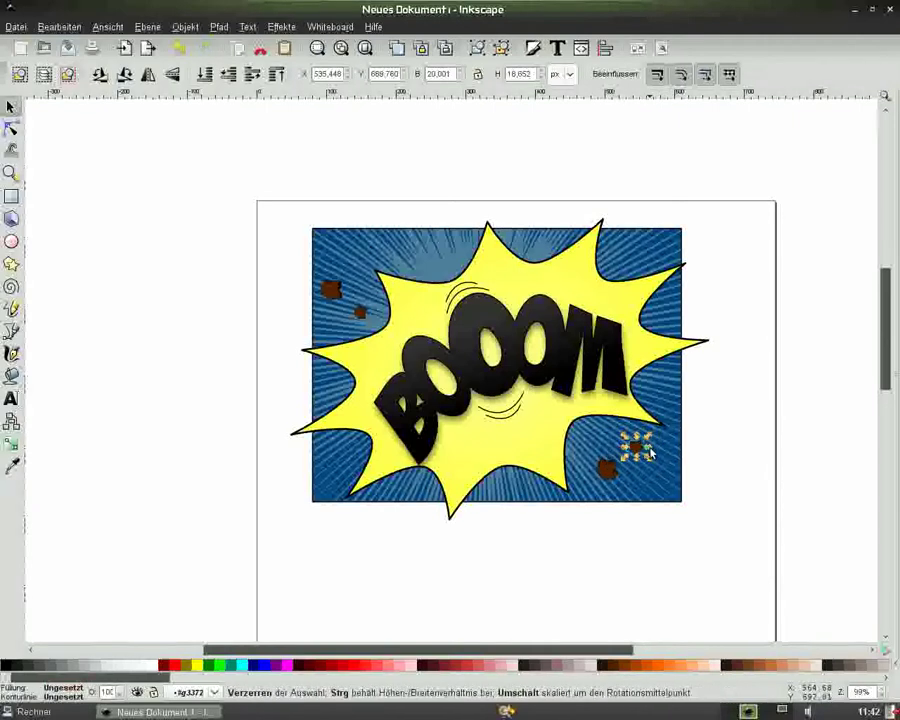
pyautogui.moveTo(630, 447); pyautogui.dragTo(593, 437)
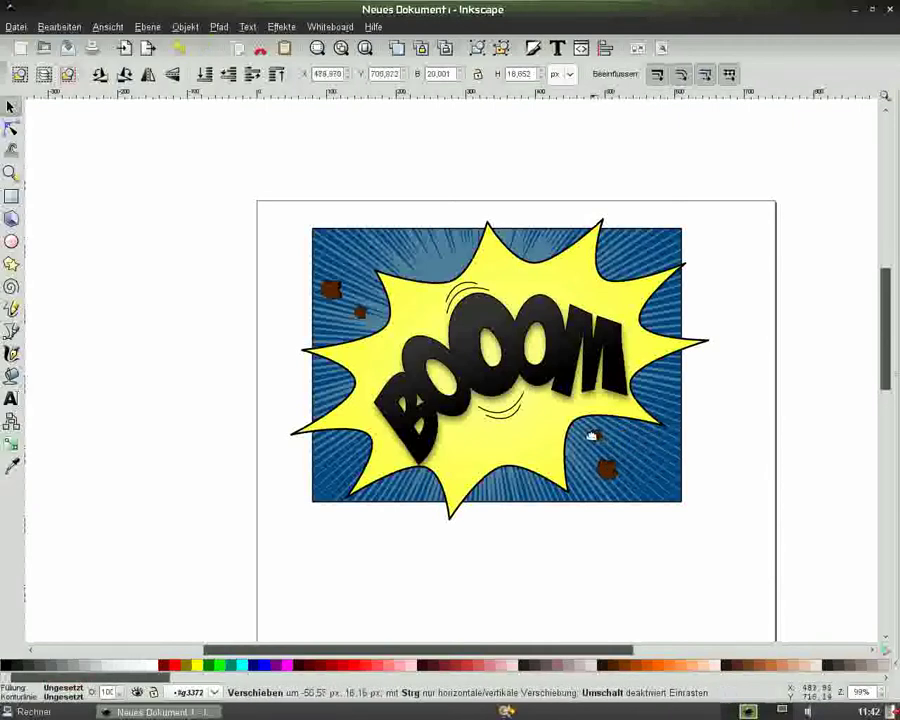
pyautogui.moveTo(593, 437); pyautogui.dragTo(652, 490)
pyautogui.click(597, 437)
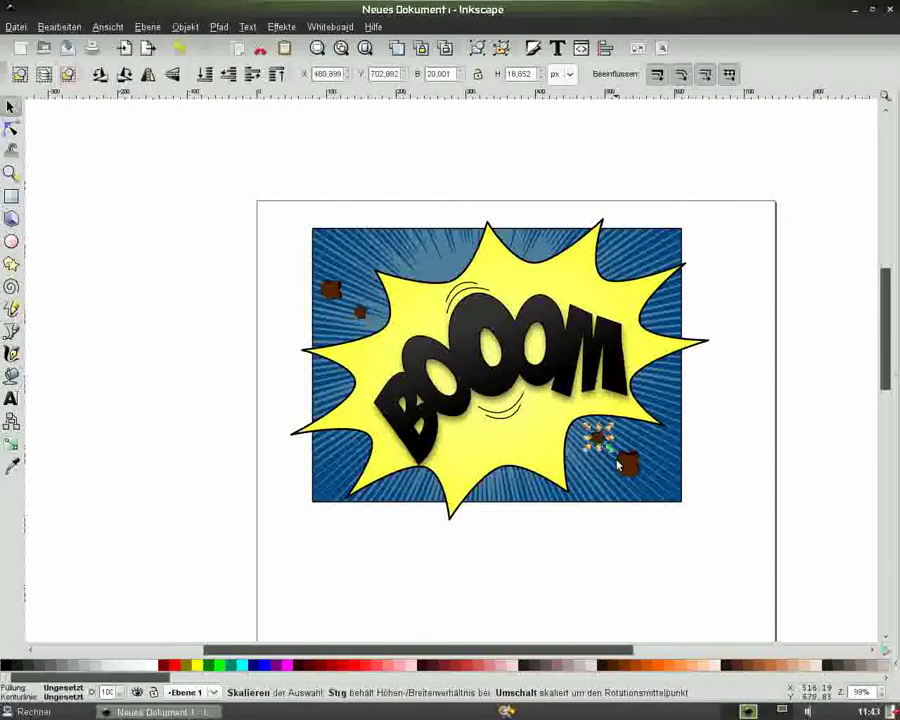
pyautogui.moveTo(614, 458); pyautogui.dragTo(619, 462)
pyautogui.click(829, 442)
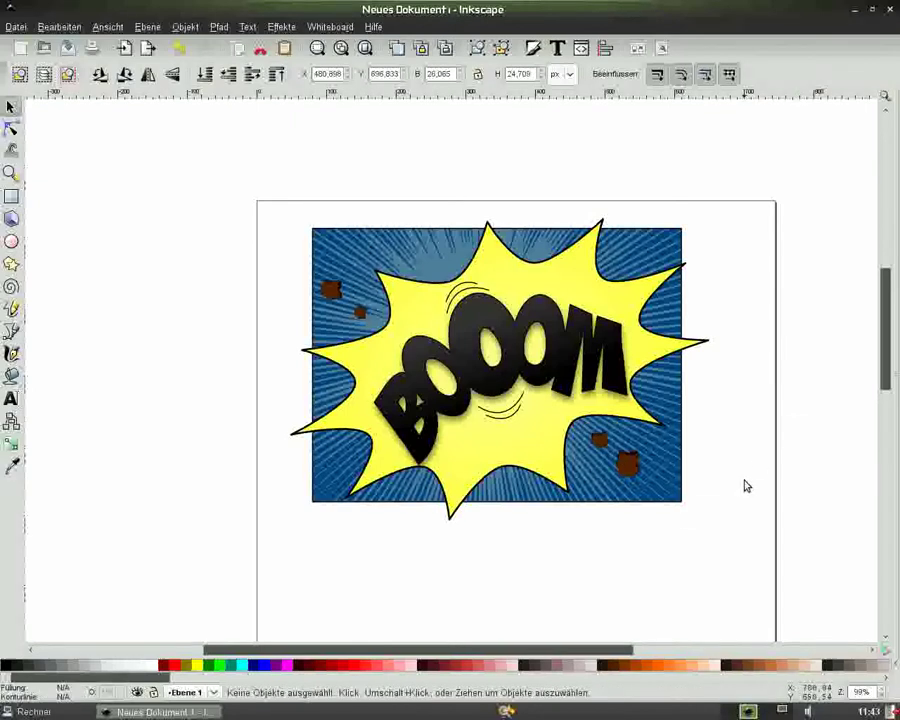
pyautogui.moveTo(745, 484); pyautogui.dragTo(580, 424)
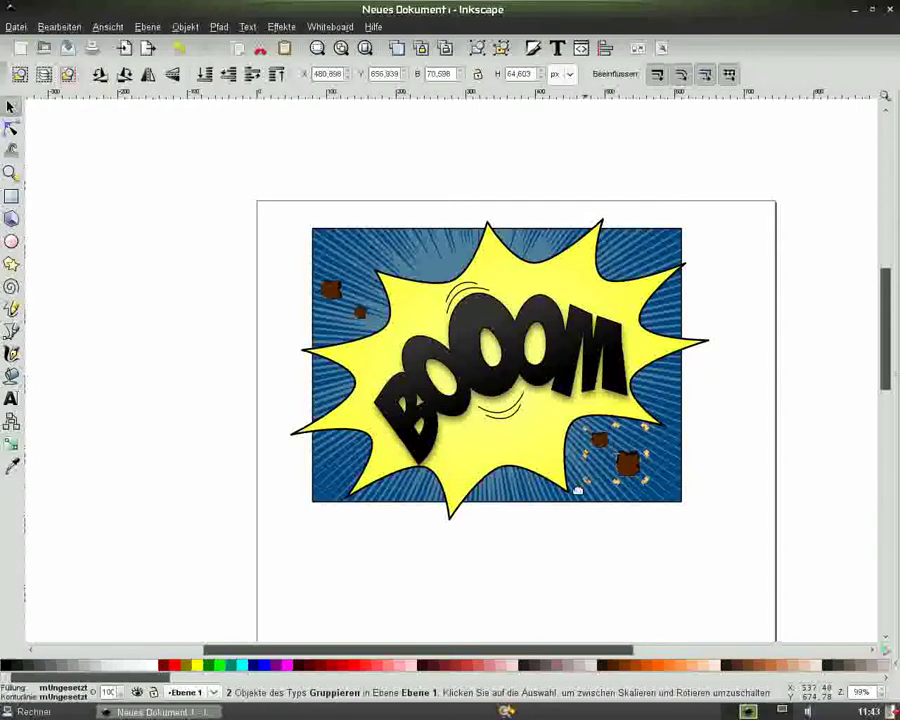
# - Inside the debris group, move and shrink two chunks below the burst's bottom point
pyautogui.doubleClick(633, 469)
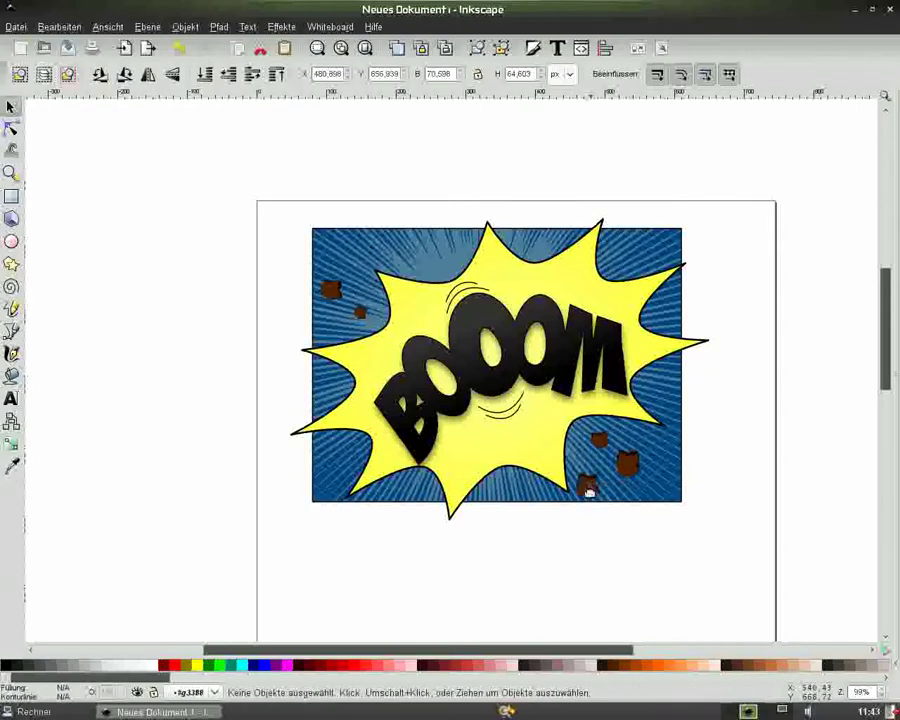
pyautogui.moveTo(590, 490); pyautogui.dragTo(530, 508)
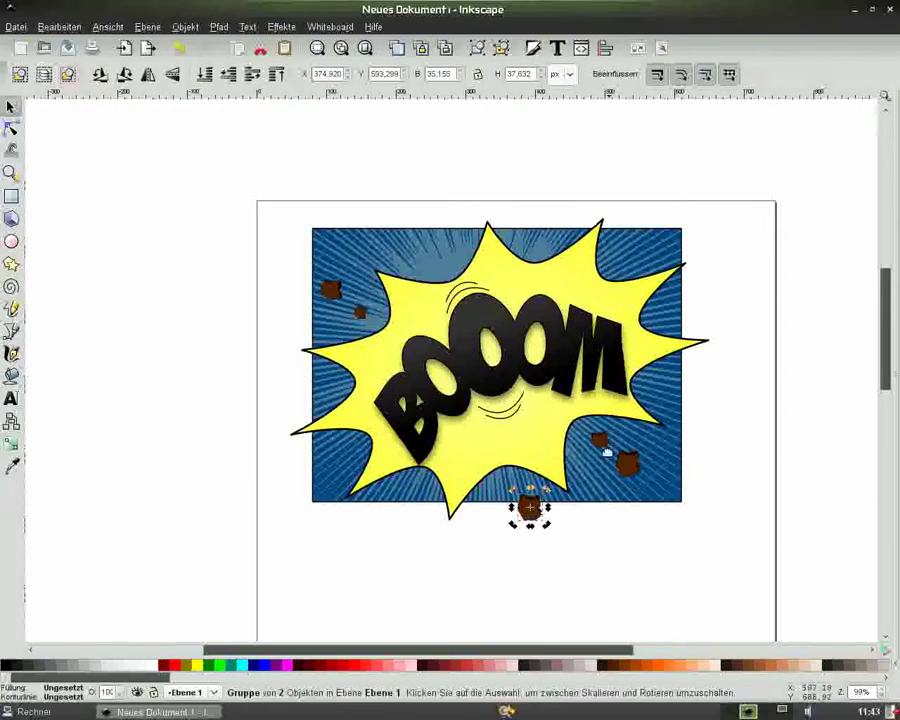
pyautogui.moveTo(603, 444); pyautogui.dragTo(518, 485)
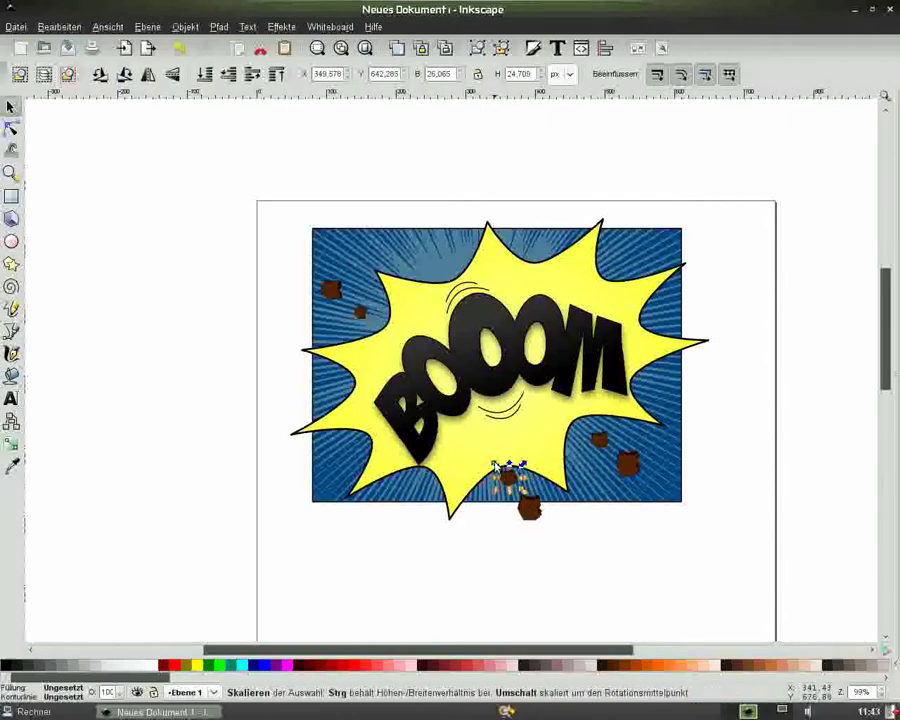
pyautogui.moveTo(503, 472); pyautogui.dragTo(510, 482)
pyautogui.keyDown('shift'); pyautogui.click(530, 508); pyautogui.keyUp('shift')
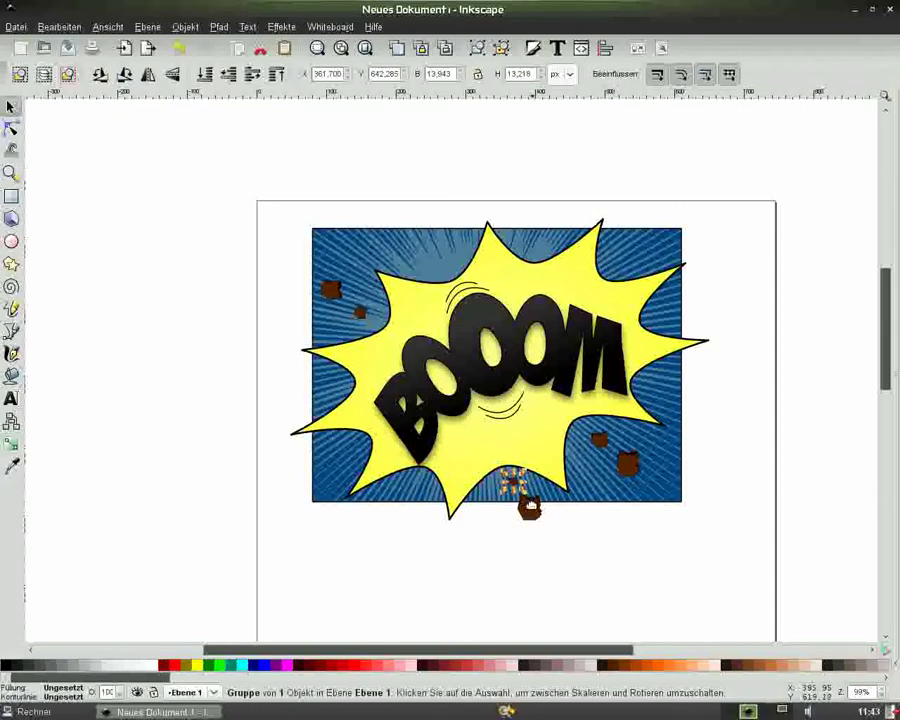
pyautogui.moveTo(543, 527); pyautogui.dragTo(490, 468)
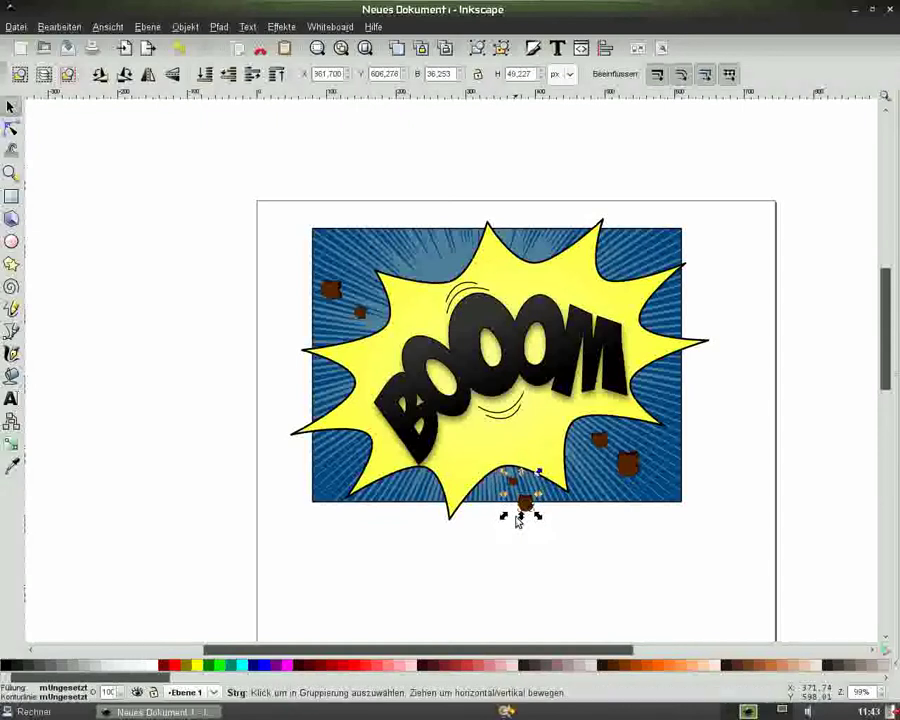
# - Duplicate a small debris chunk and place copies near the top edge of the blue background
pyautogui.keyDown('ctrl'); pyautogui.click(524, 505); pyautogui.keyUp('ctrl')
pyautogui.moveTo(525, 488); pyautogui.dragTo(526, 242)
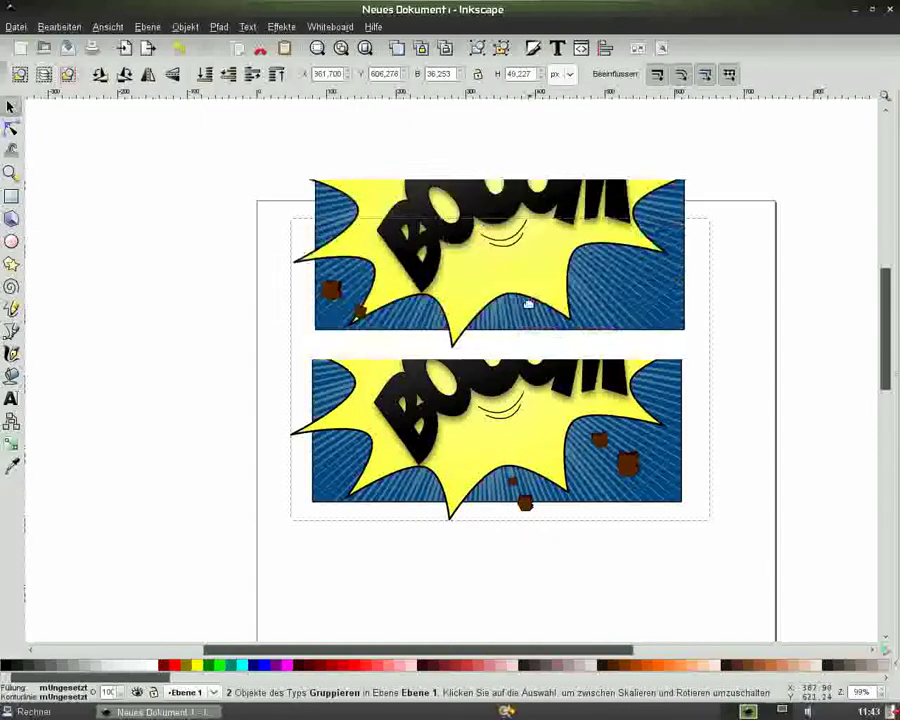
pyautogui.click(180, 47)
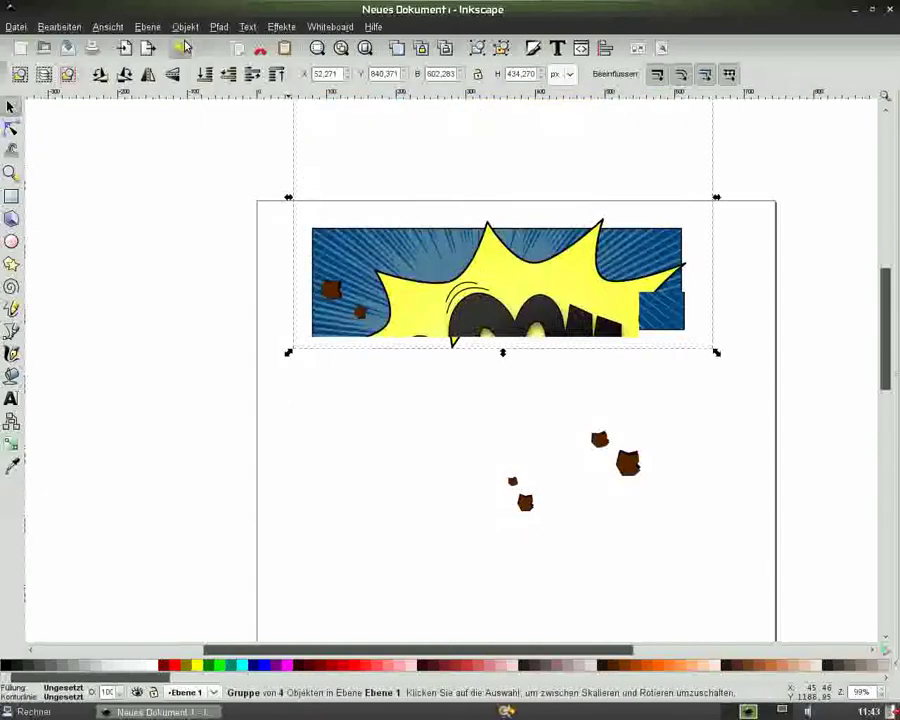
pyautogui.keyDown('ctrl'); pyautogui.click(525, 503); pyautogui.keyUp('ctrl')
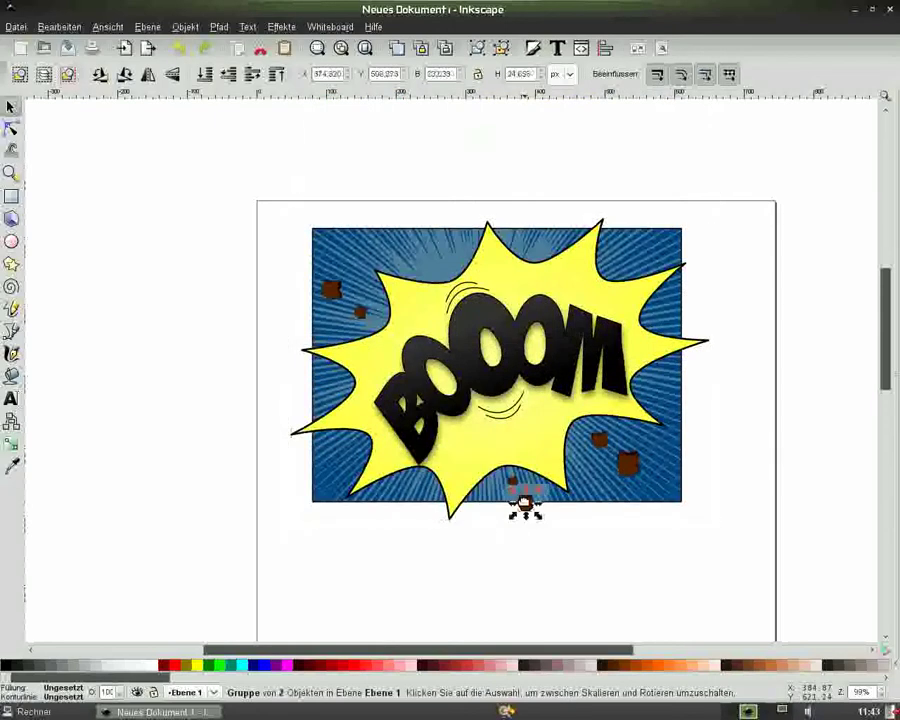
pyautogui.hotkey('ctrl', 'd')
pyautogui.moveTo(526, 505); pyautogui.dragTo(423, 235)
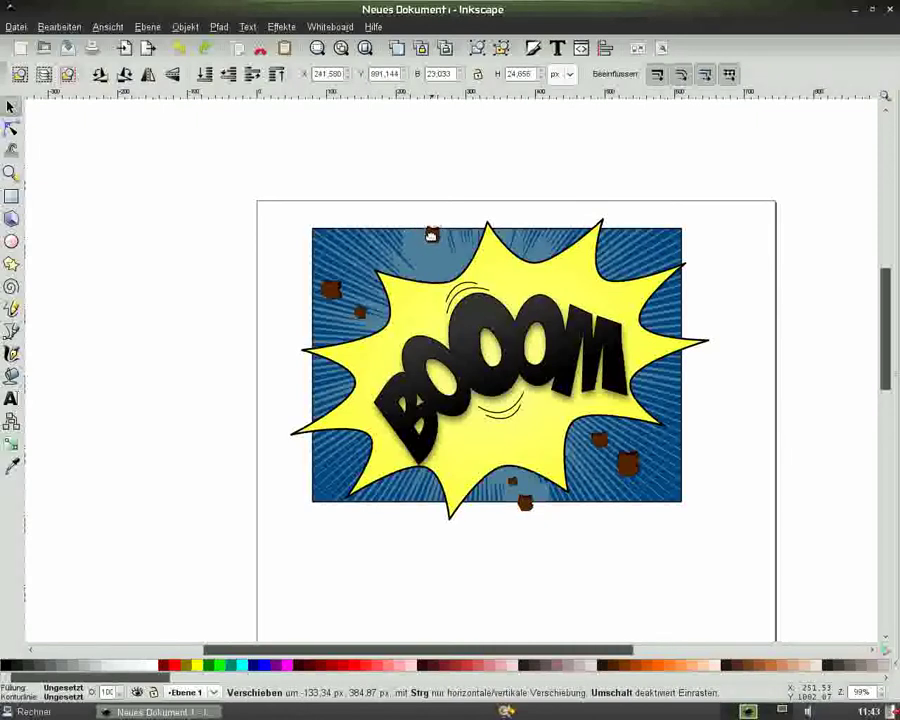
pyautogui.keyDown('ctrl'); pyautogui.click(514, 483); pyautogui.keyUp('ctrl')
pyautogui.moveTo(435, 275); pyautogui.dragTo(440, 269)
pyautogui.click(218, 224)
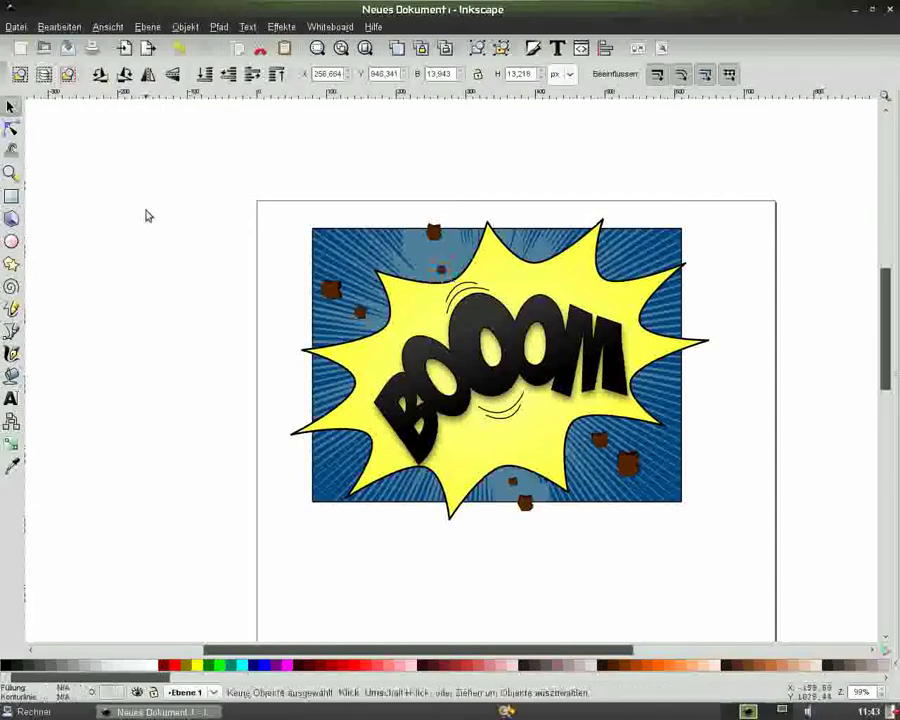